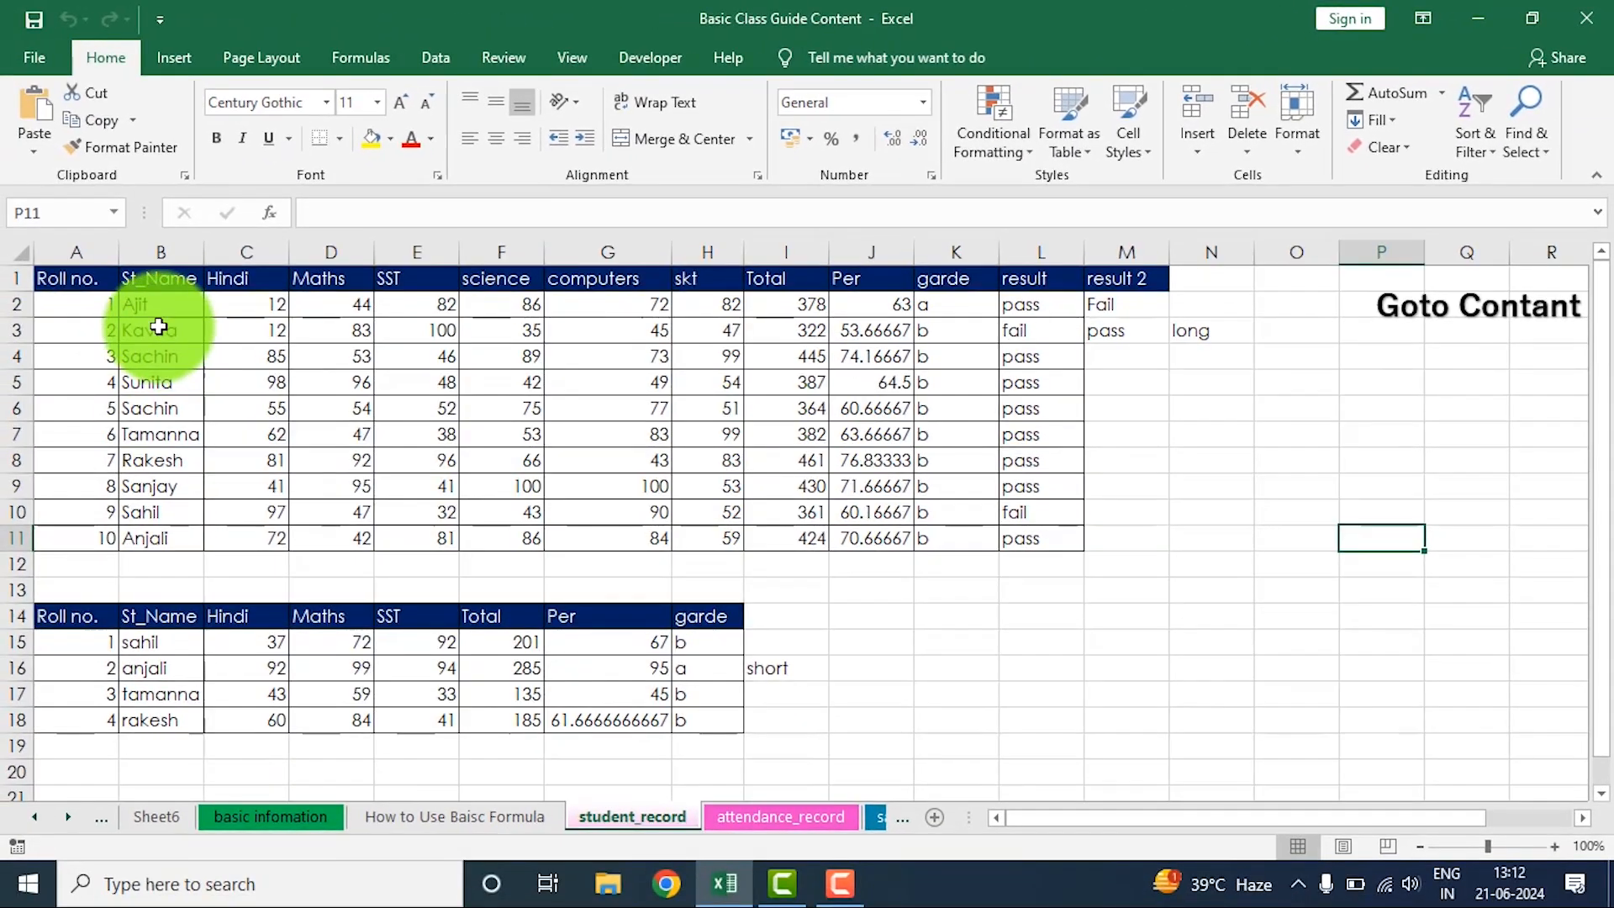
pyautogui.moveTo(95, 292); pyautogui.dragTo(1039, 545)
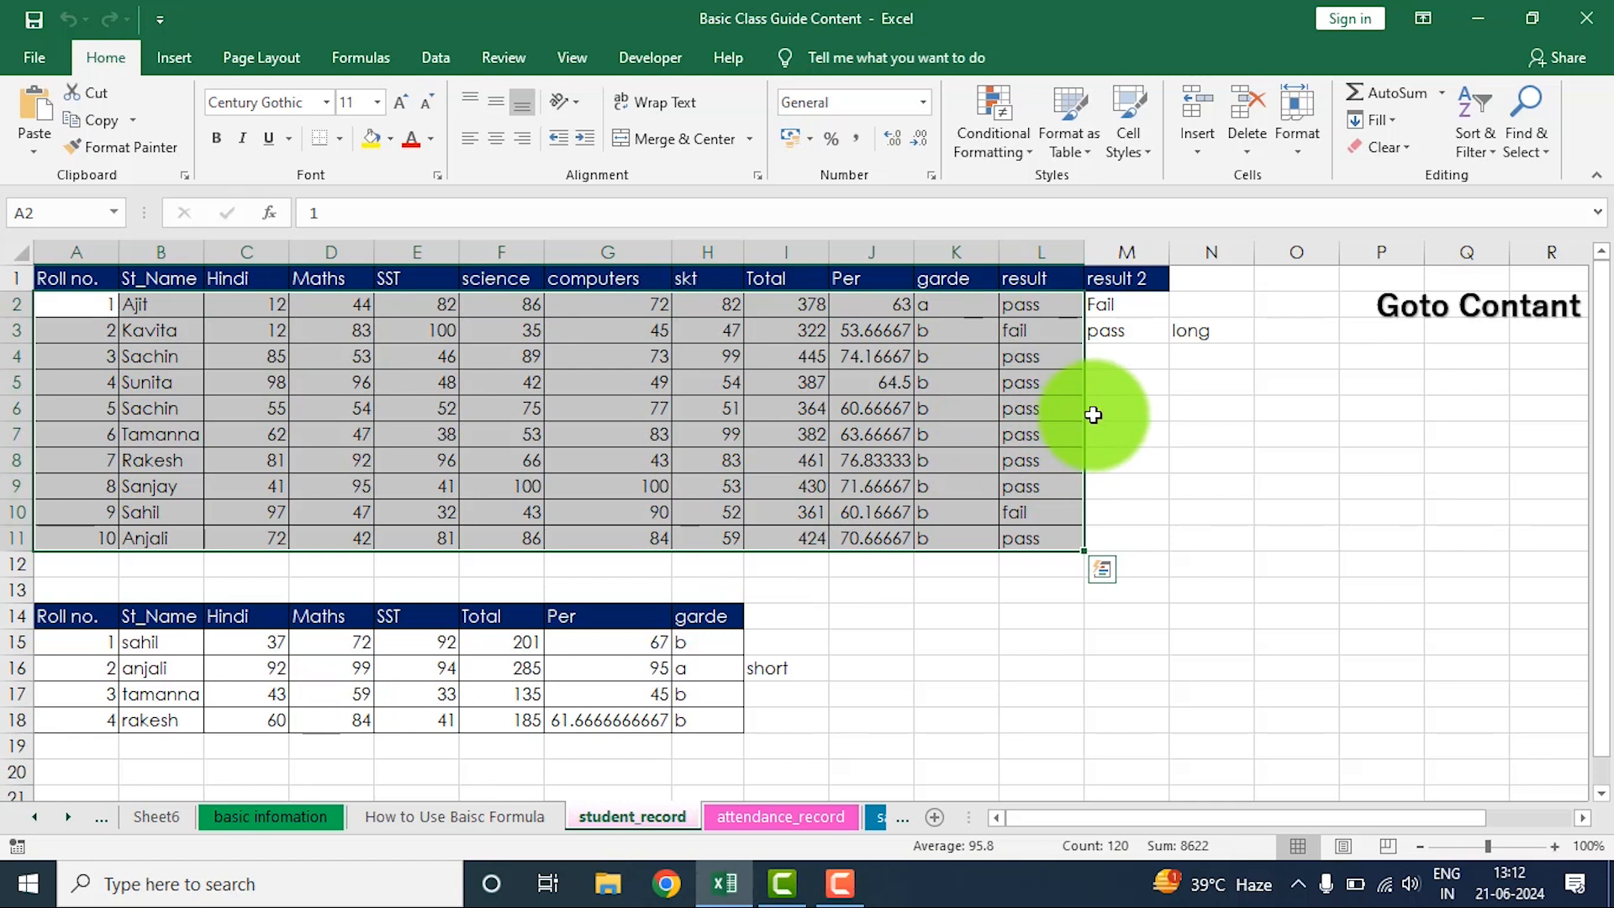
pyautogui.click(1018, 144)
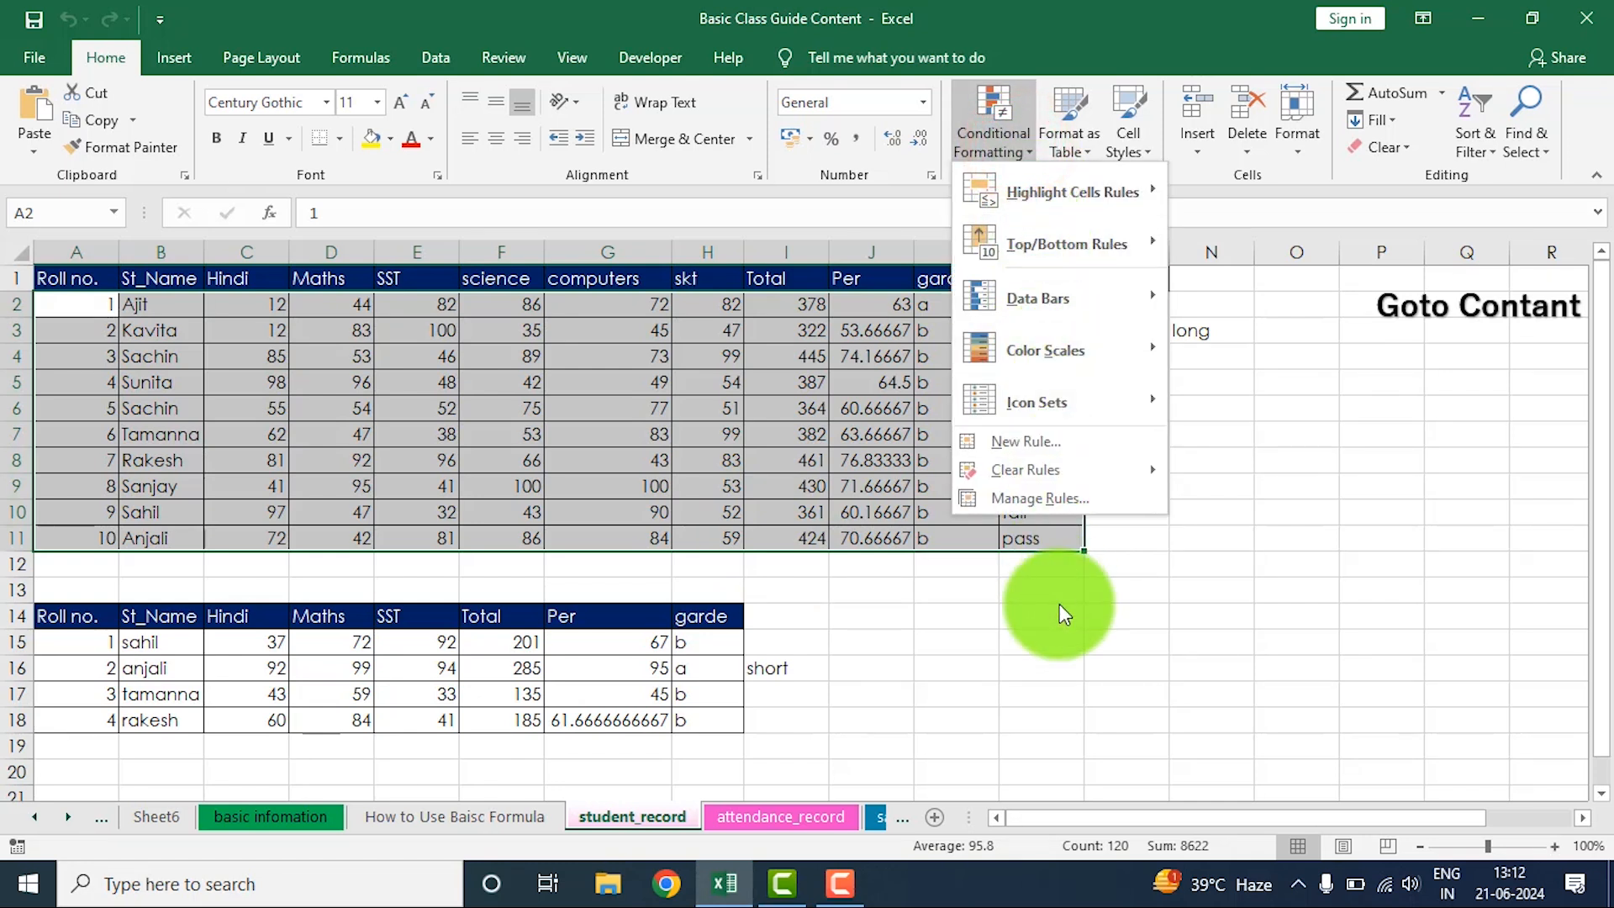
pyautogui.click(1012, 149)
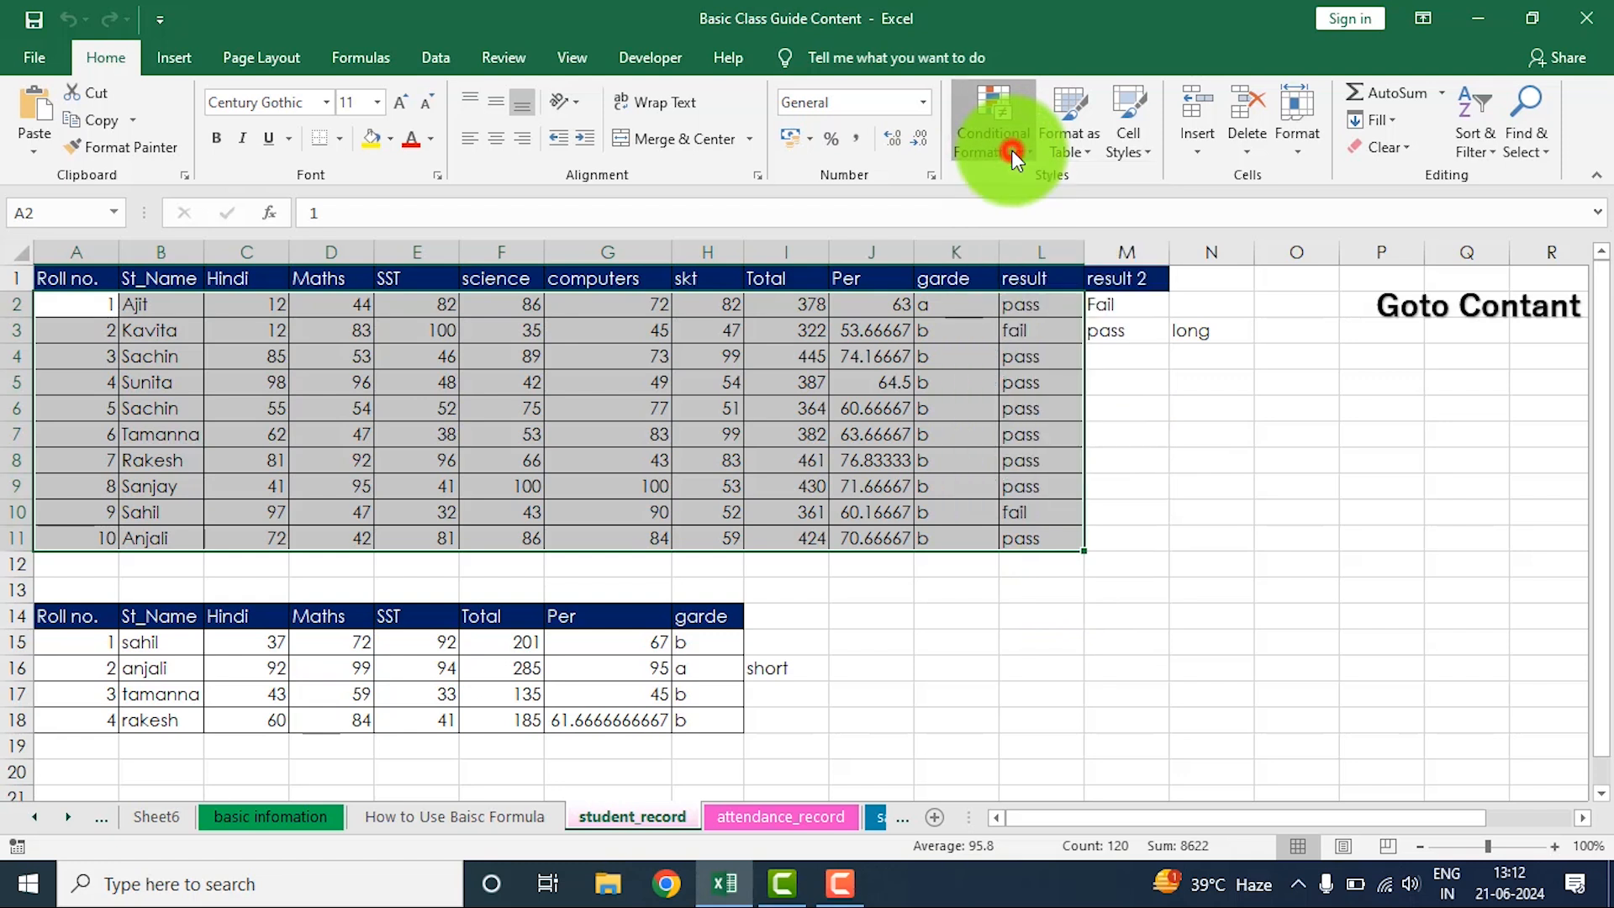
pyautogui.click(1011, 149)
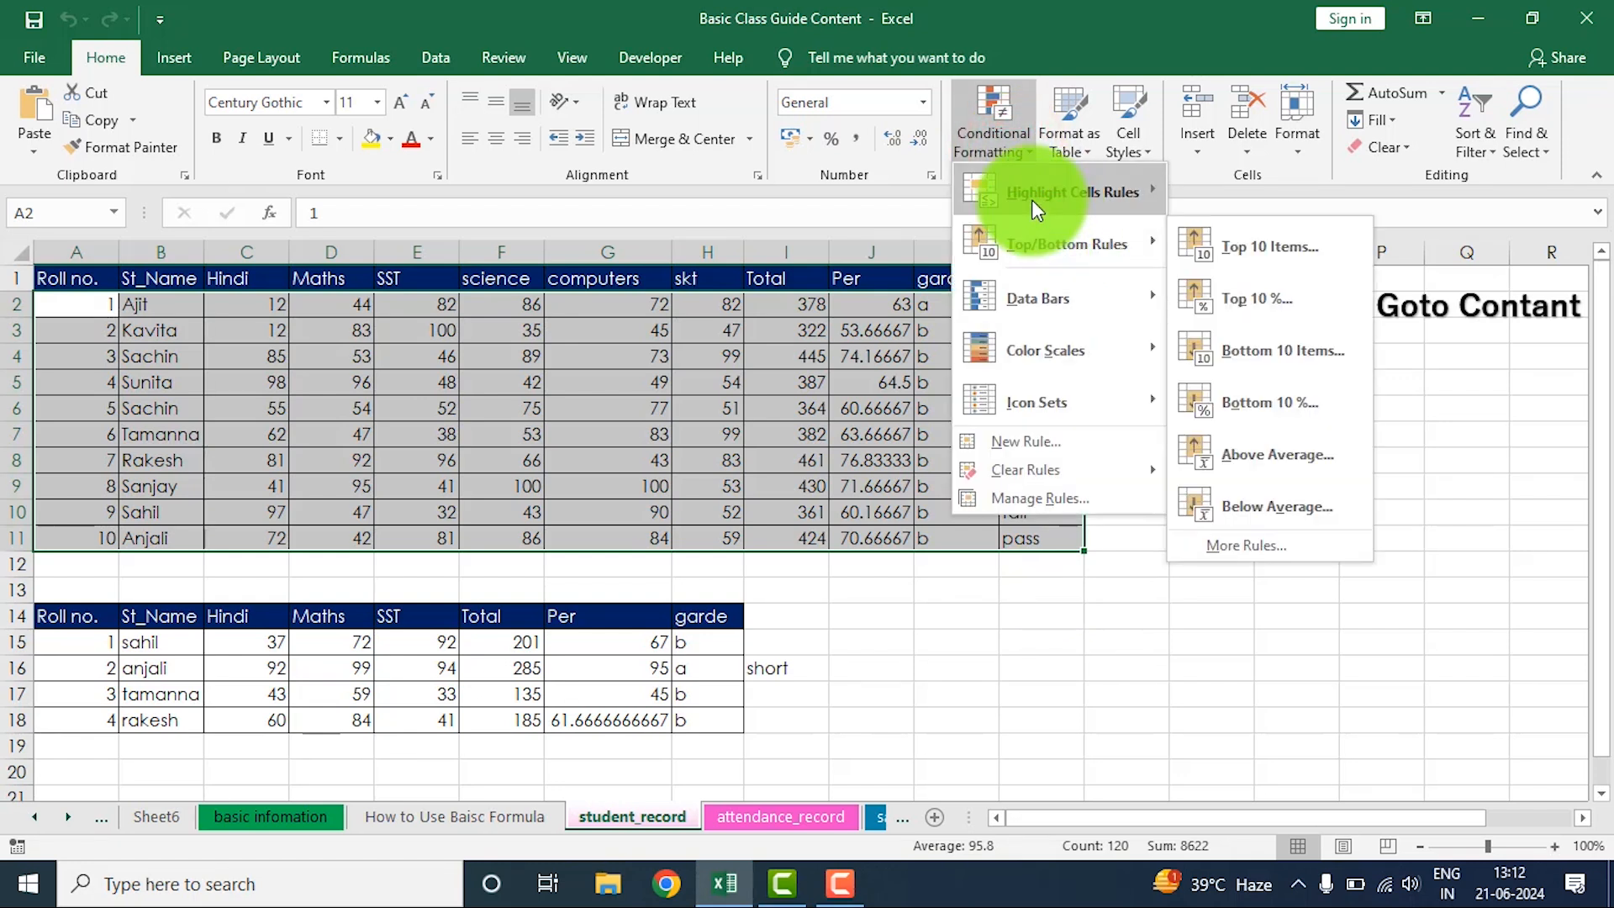
pyautogui.moveTo(1057, 193)
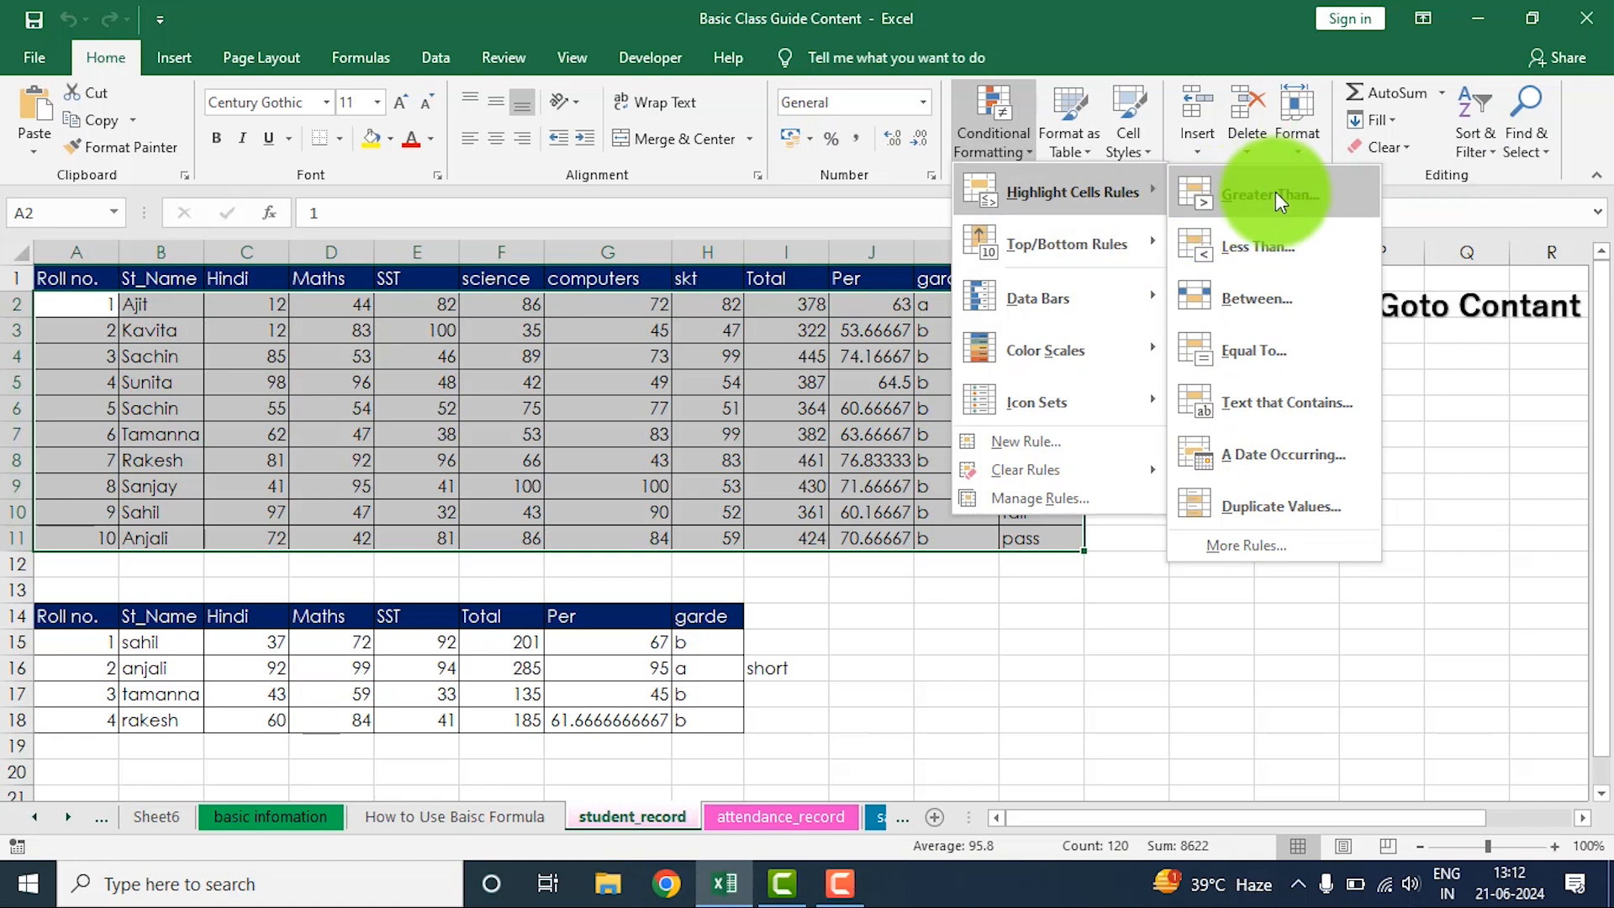
pyautogui.click(1068, 665)
pyautogui.click(958, 670)
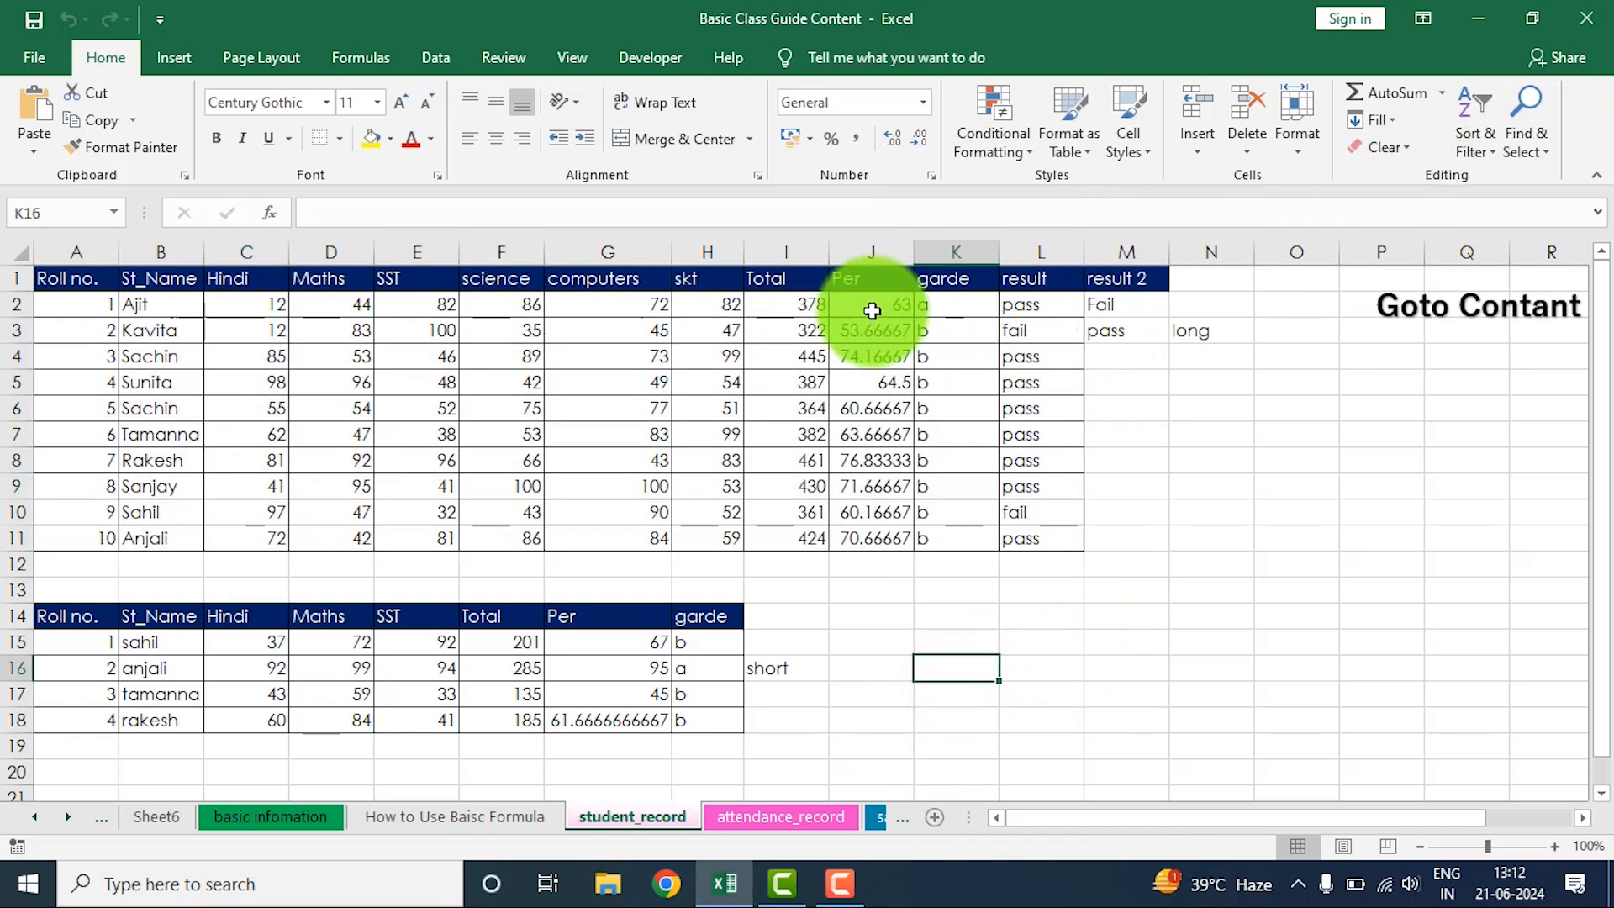
# Start a Greater Than highlight rule on the Per values in J2:J11 with a threshold of 72.
pyautogui.moveTo(870, 307); pyautogui.dragTo(863, 542)
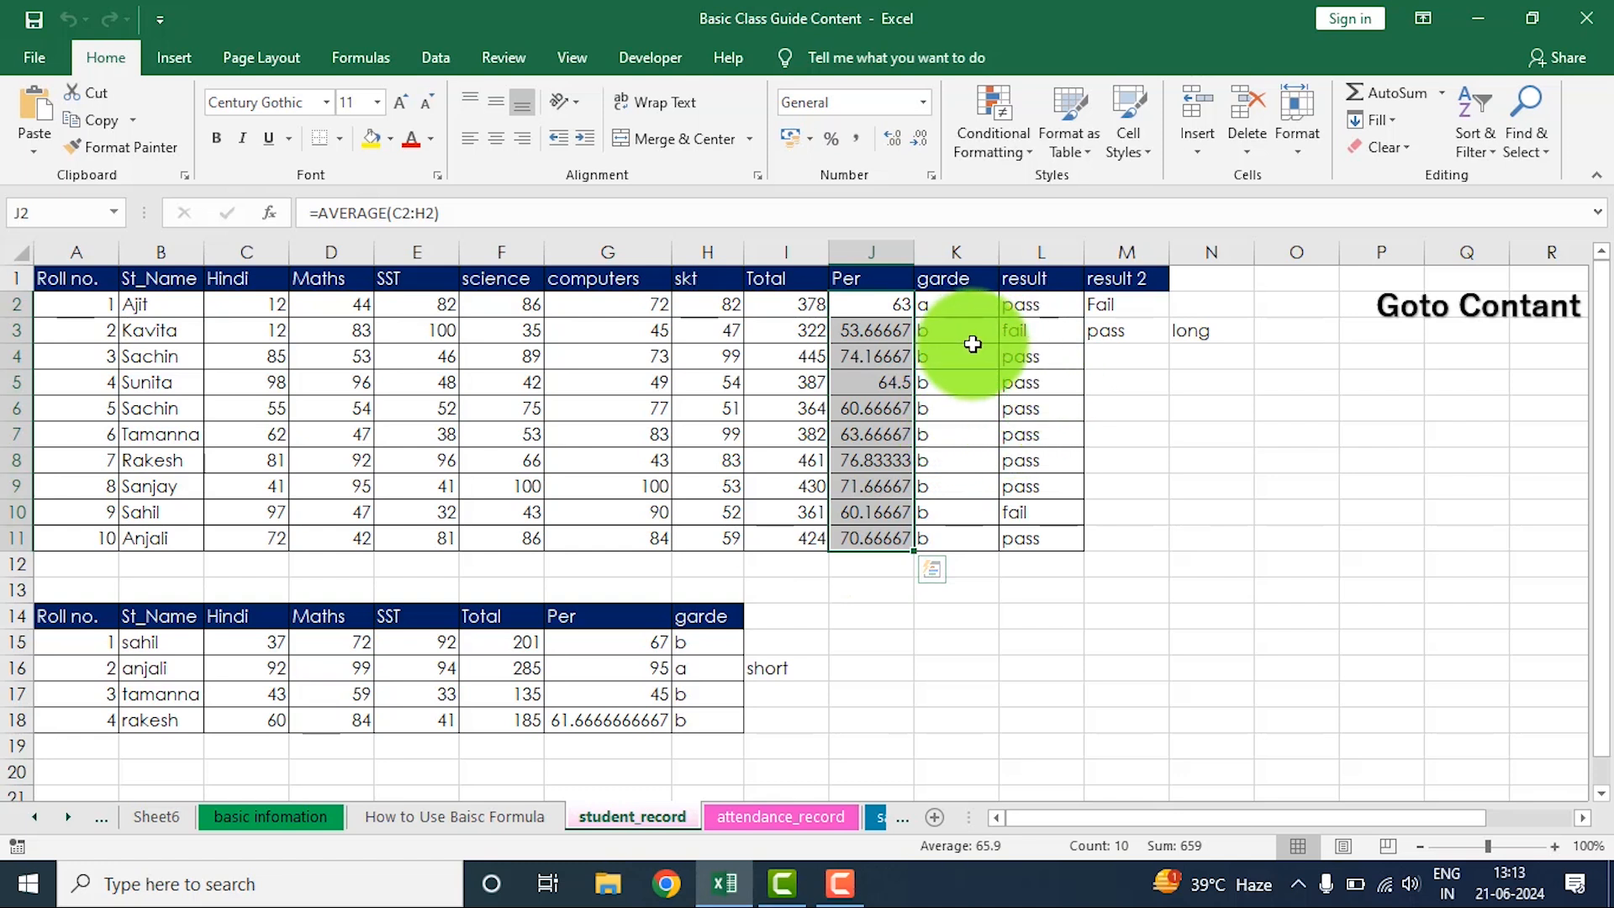
pyautogui.click(896, 507)
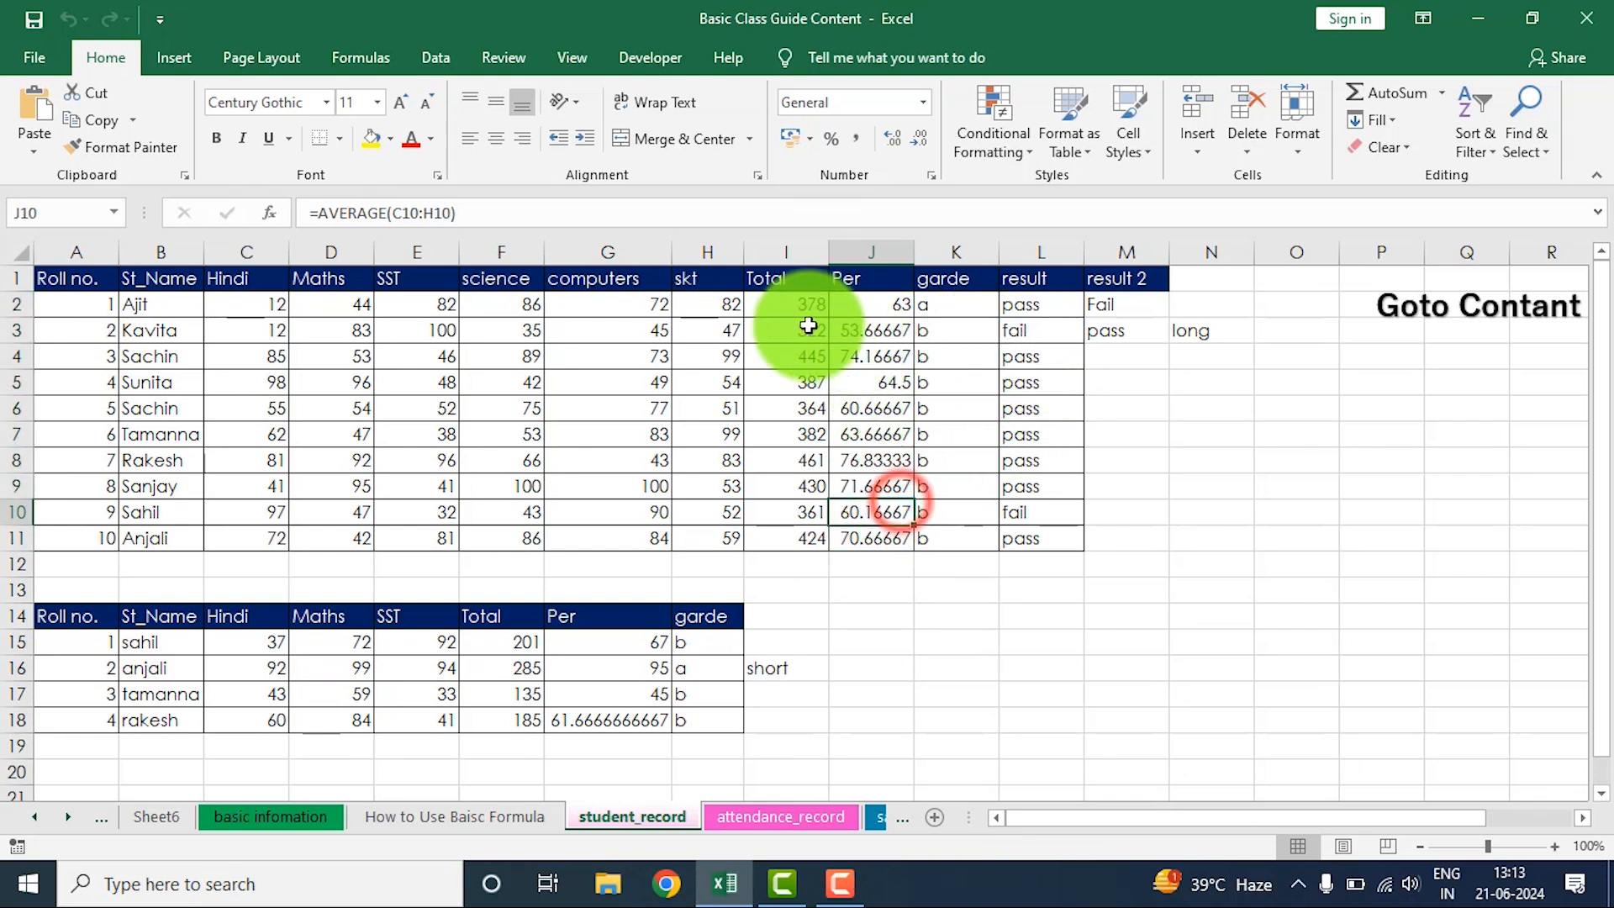
pyautogui.moveTo(857, 297); pyautogui.dragTo(873, 533)
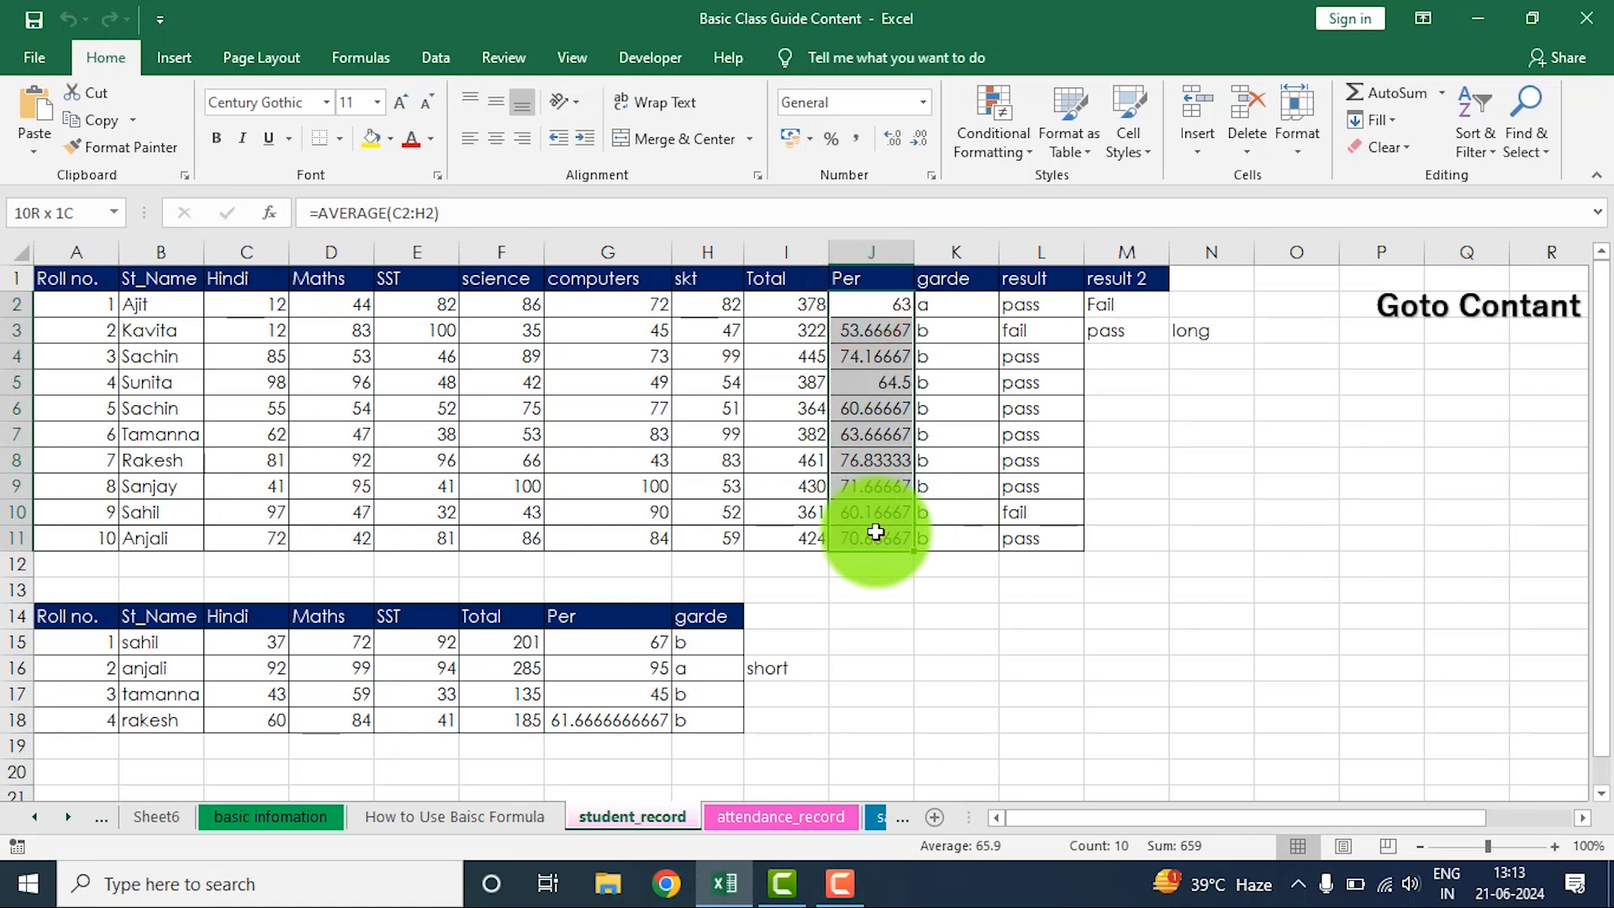
pyautogui.click(1022, 160)
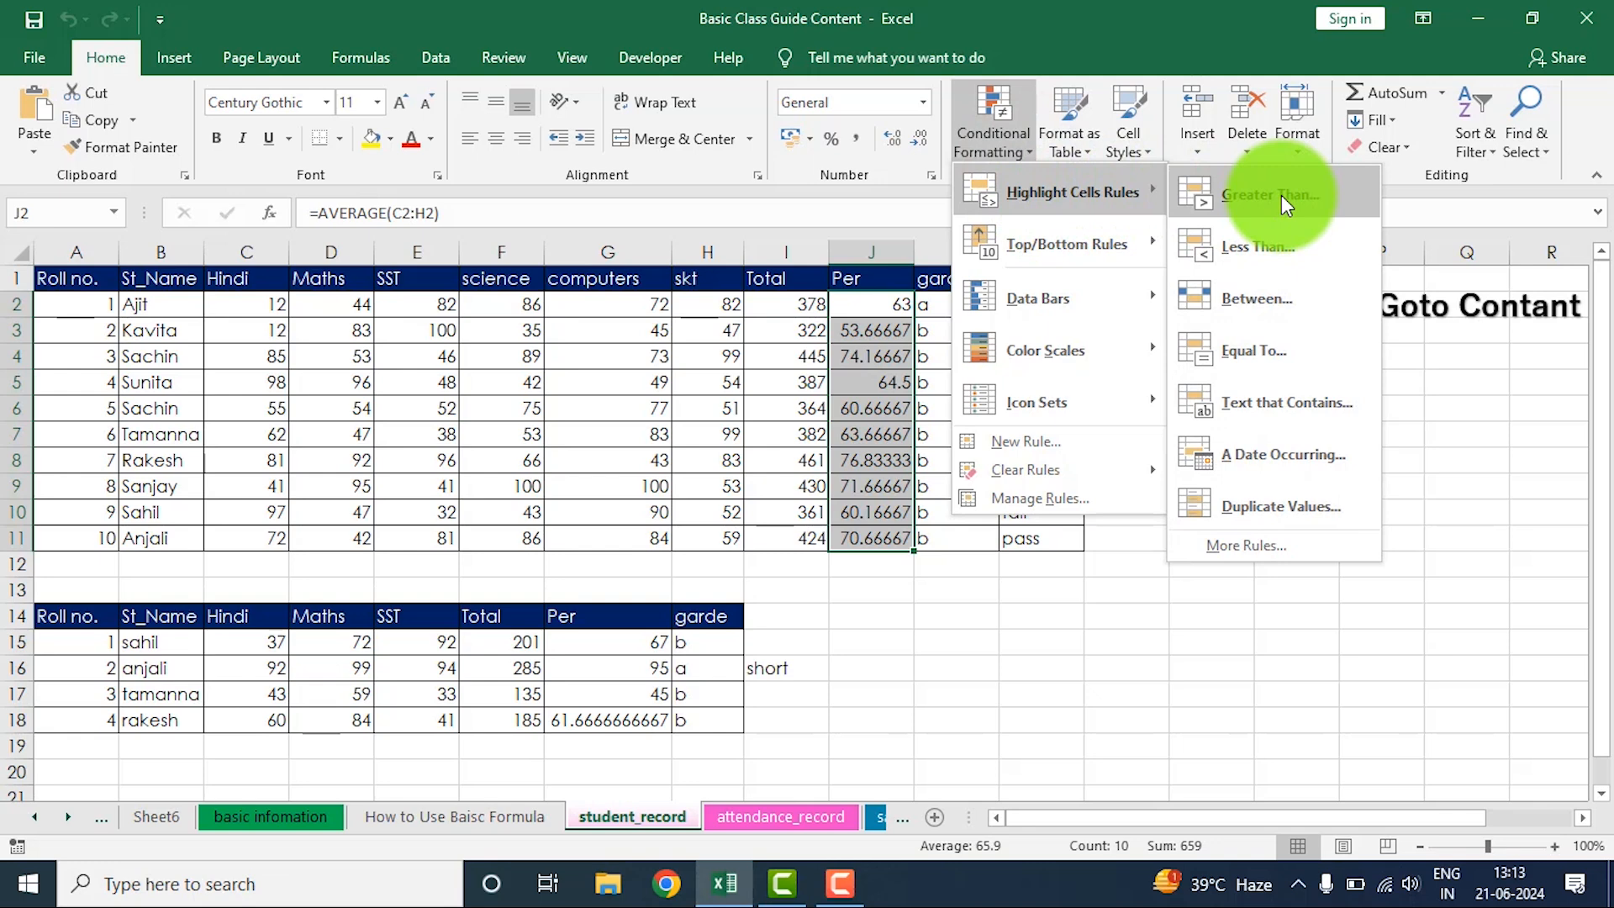
pyautogui.click(1281, 195)
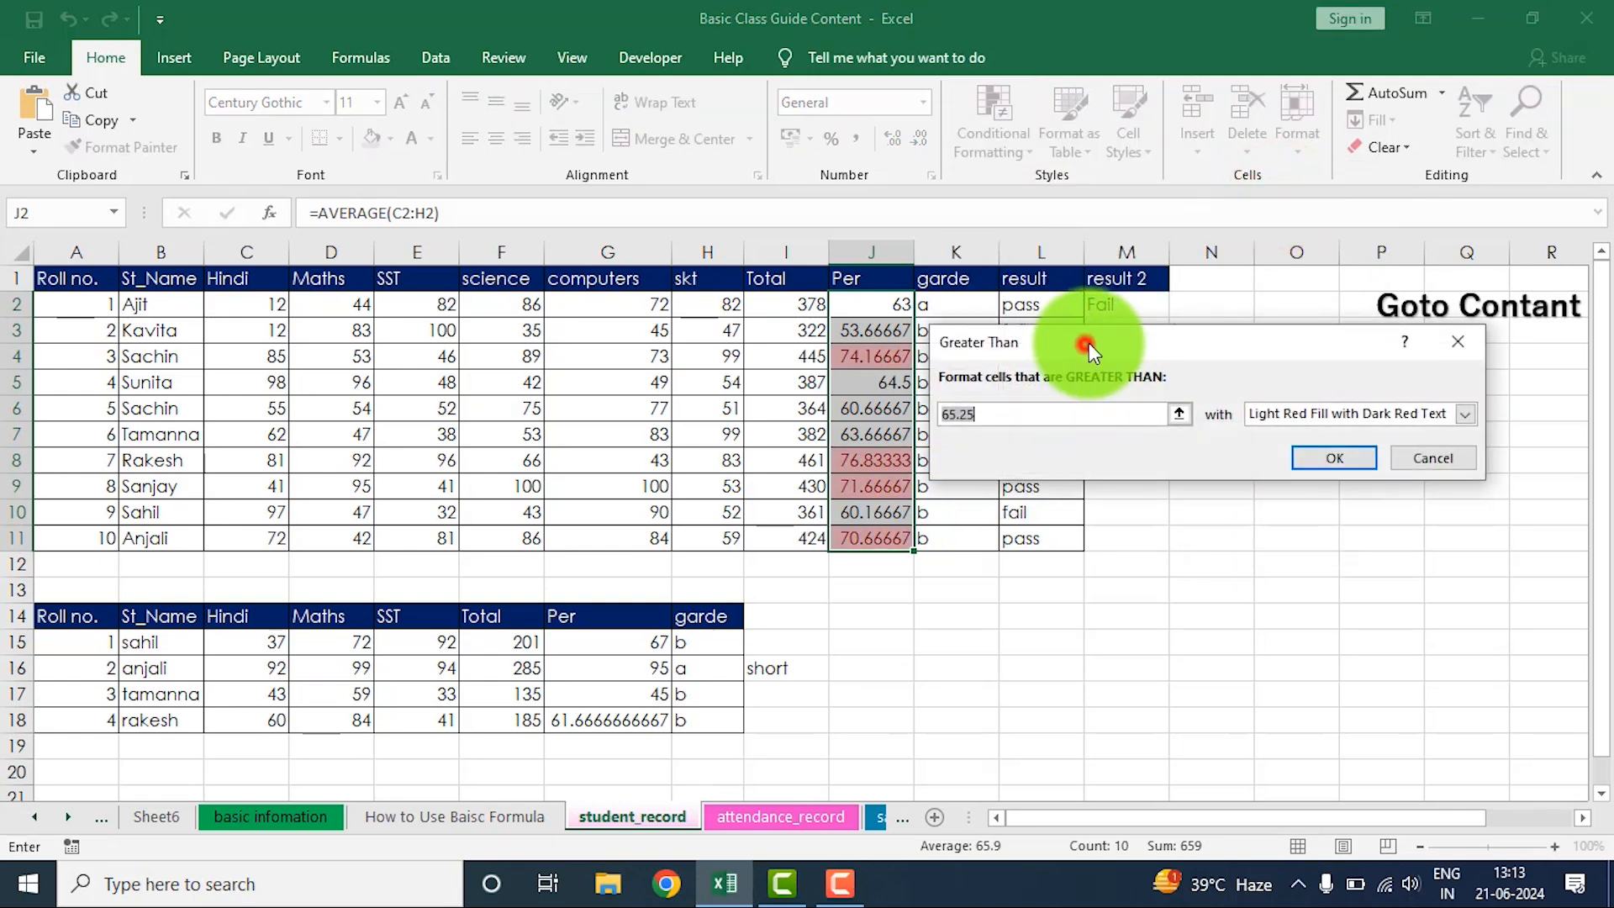
pyautogui.moveTo(1088, 342)
pyautogui.mouseDown()
pyautogui.moveTo(1134, 310)
pyautogui.moveTo(1109, 393)
pyautogui.moveTo(1114, 346)
pyautogui.mouseUp()
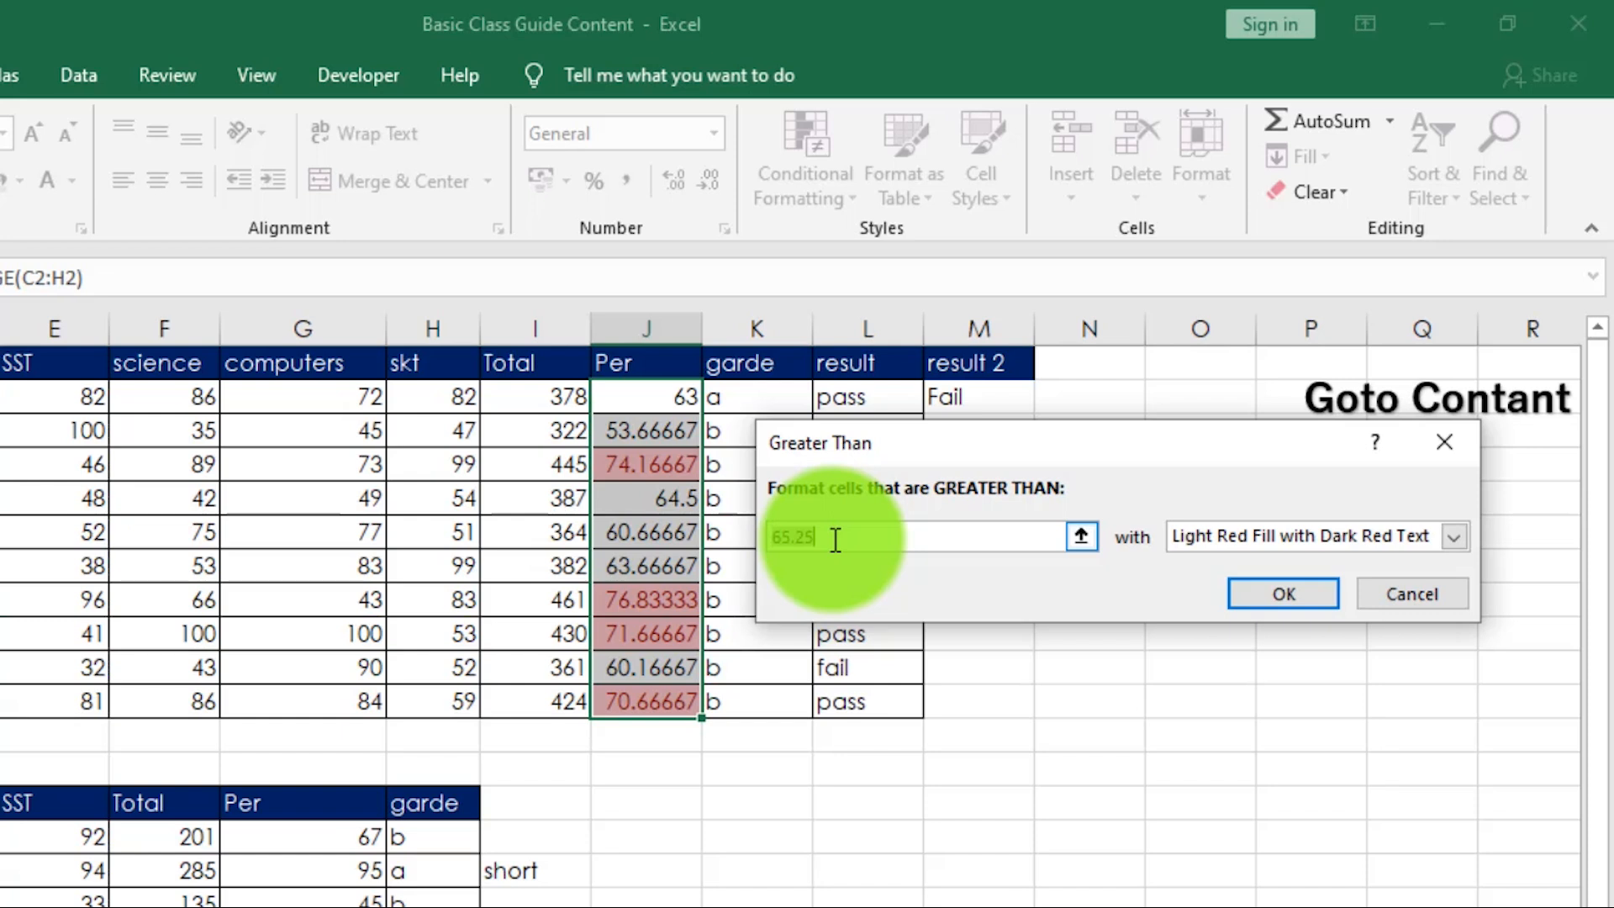
pyautogui.moveTo(836, 540); pyautogui.dragTo(703, 555)
pyautogui.moveTo(859, 539); pyautogui.dragTo(641, 540)
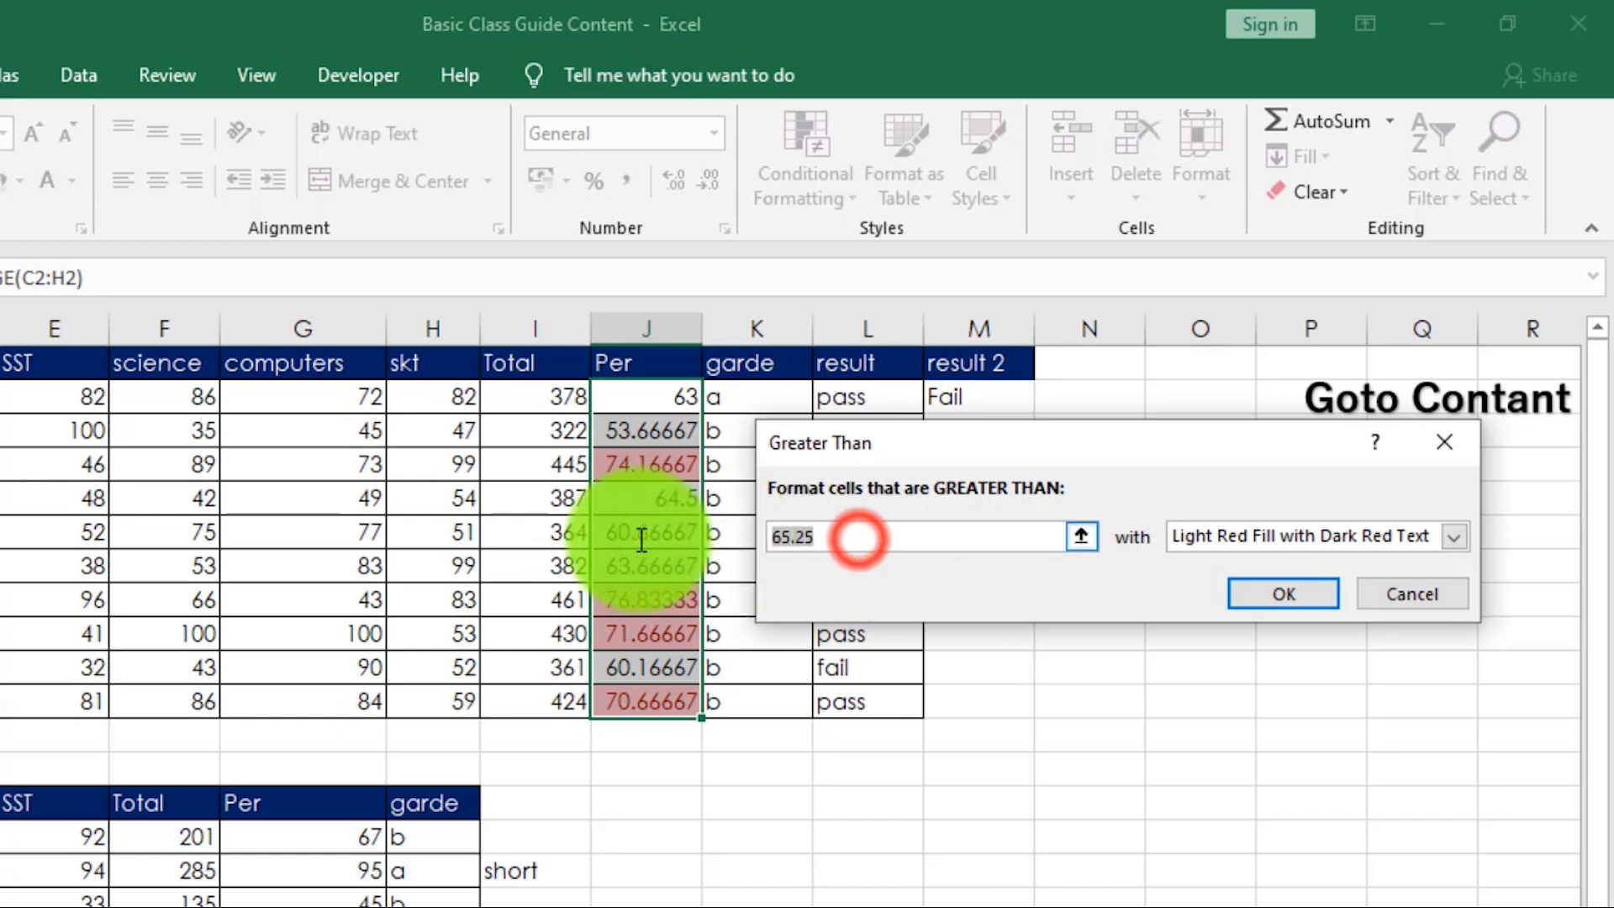
pyautogui.write('72')
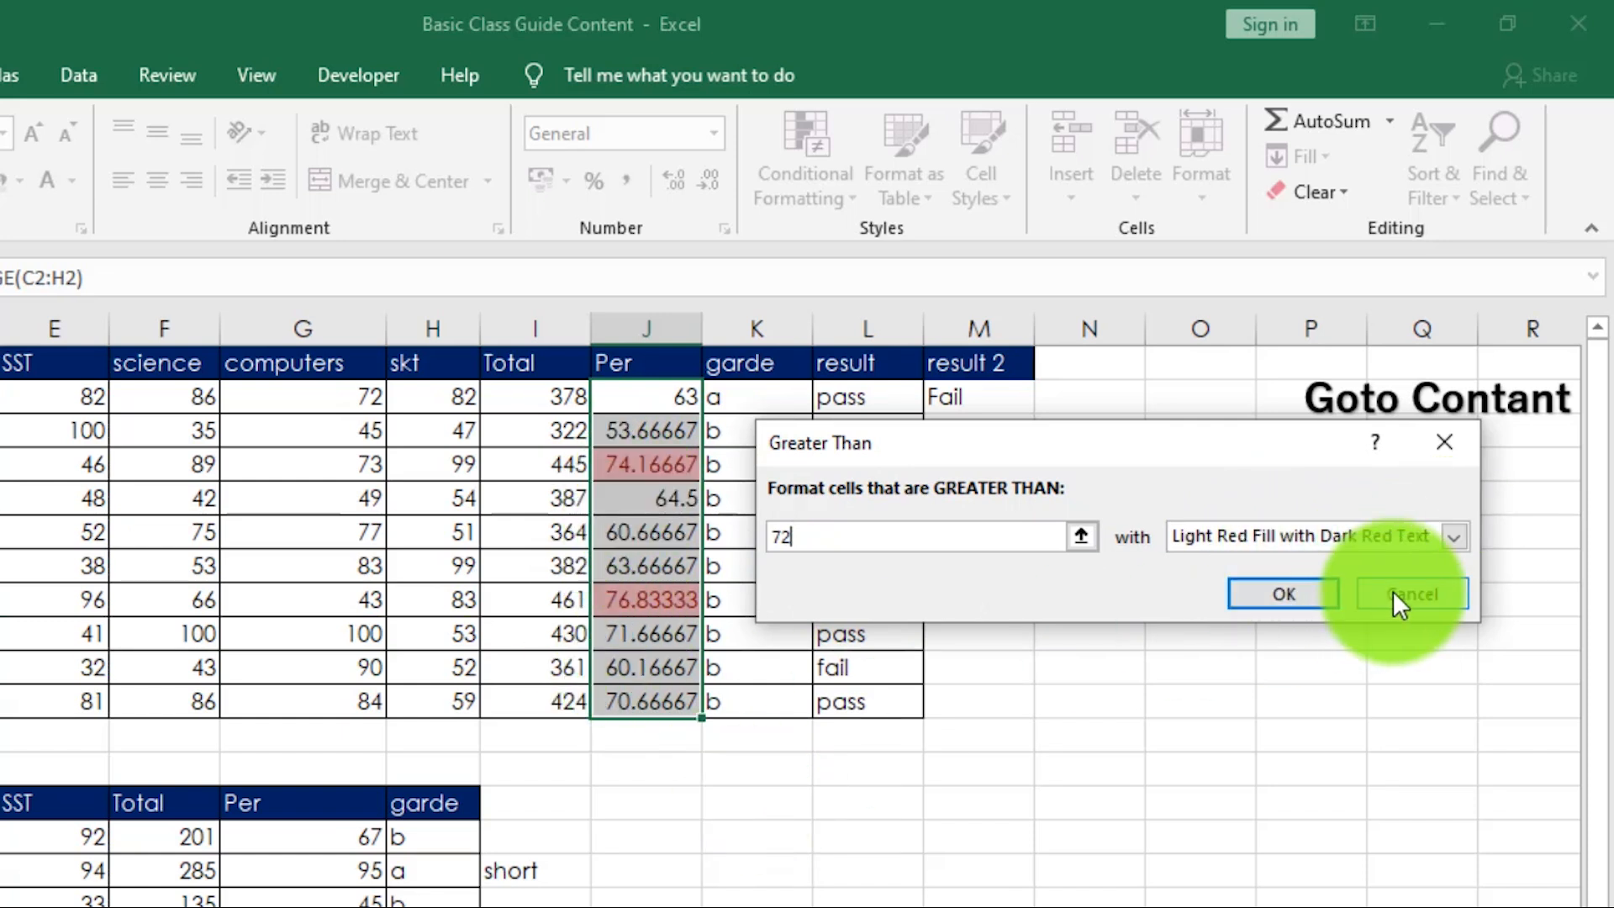
# Give the Greater Than rule a custom format with a green background fill and apply it.
pyautogui.click(1454, 537)
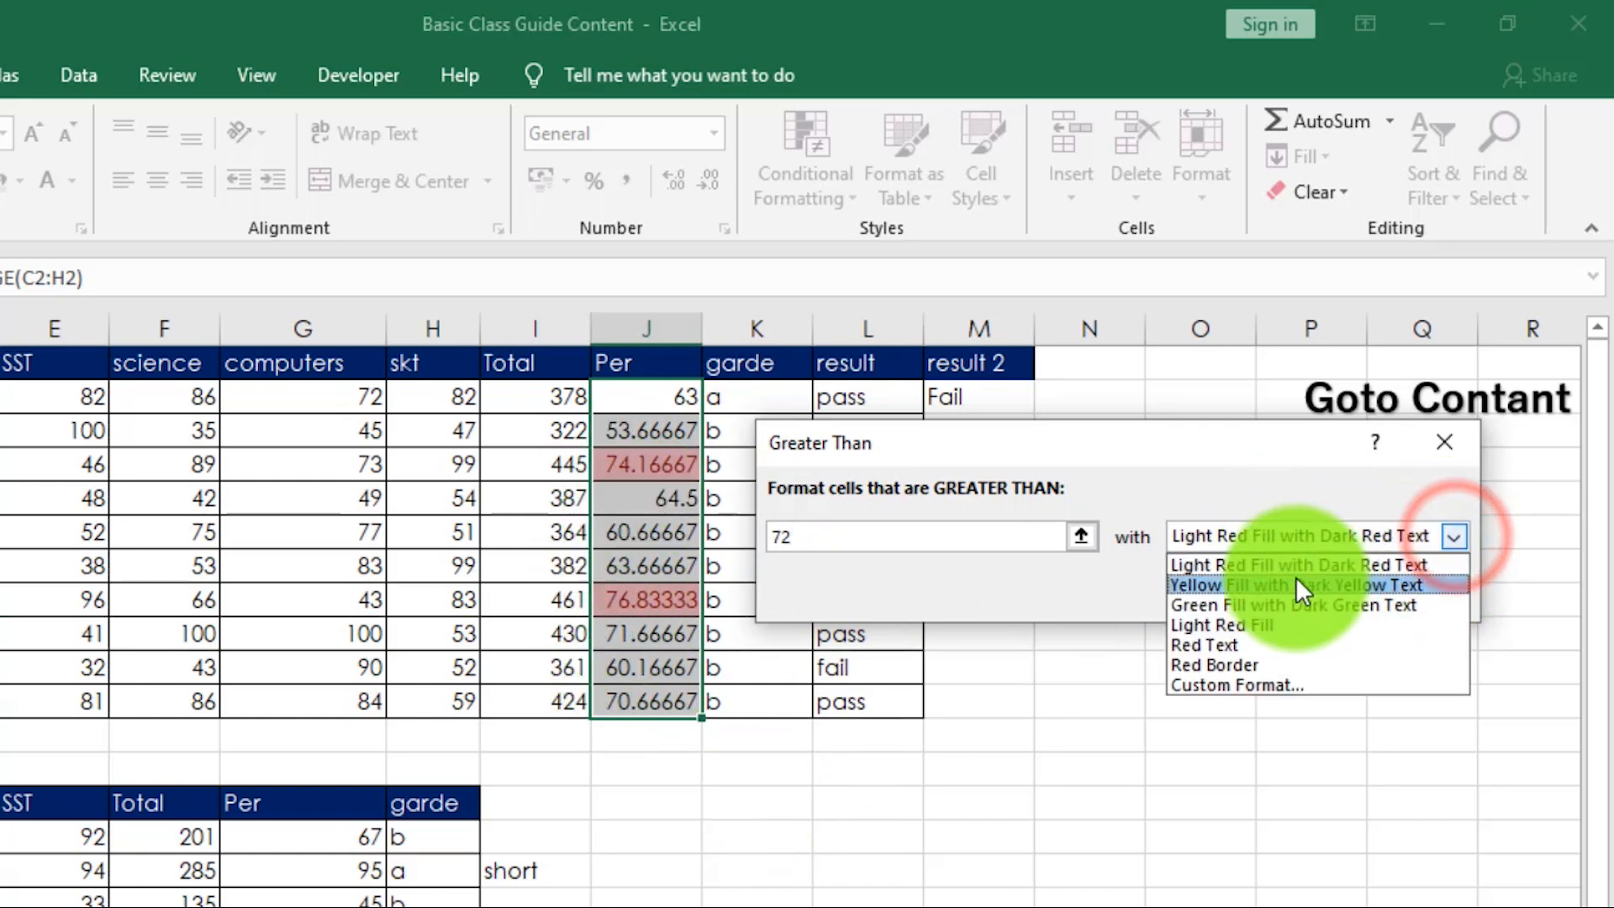
pyautogui.click(1263, 583)
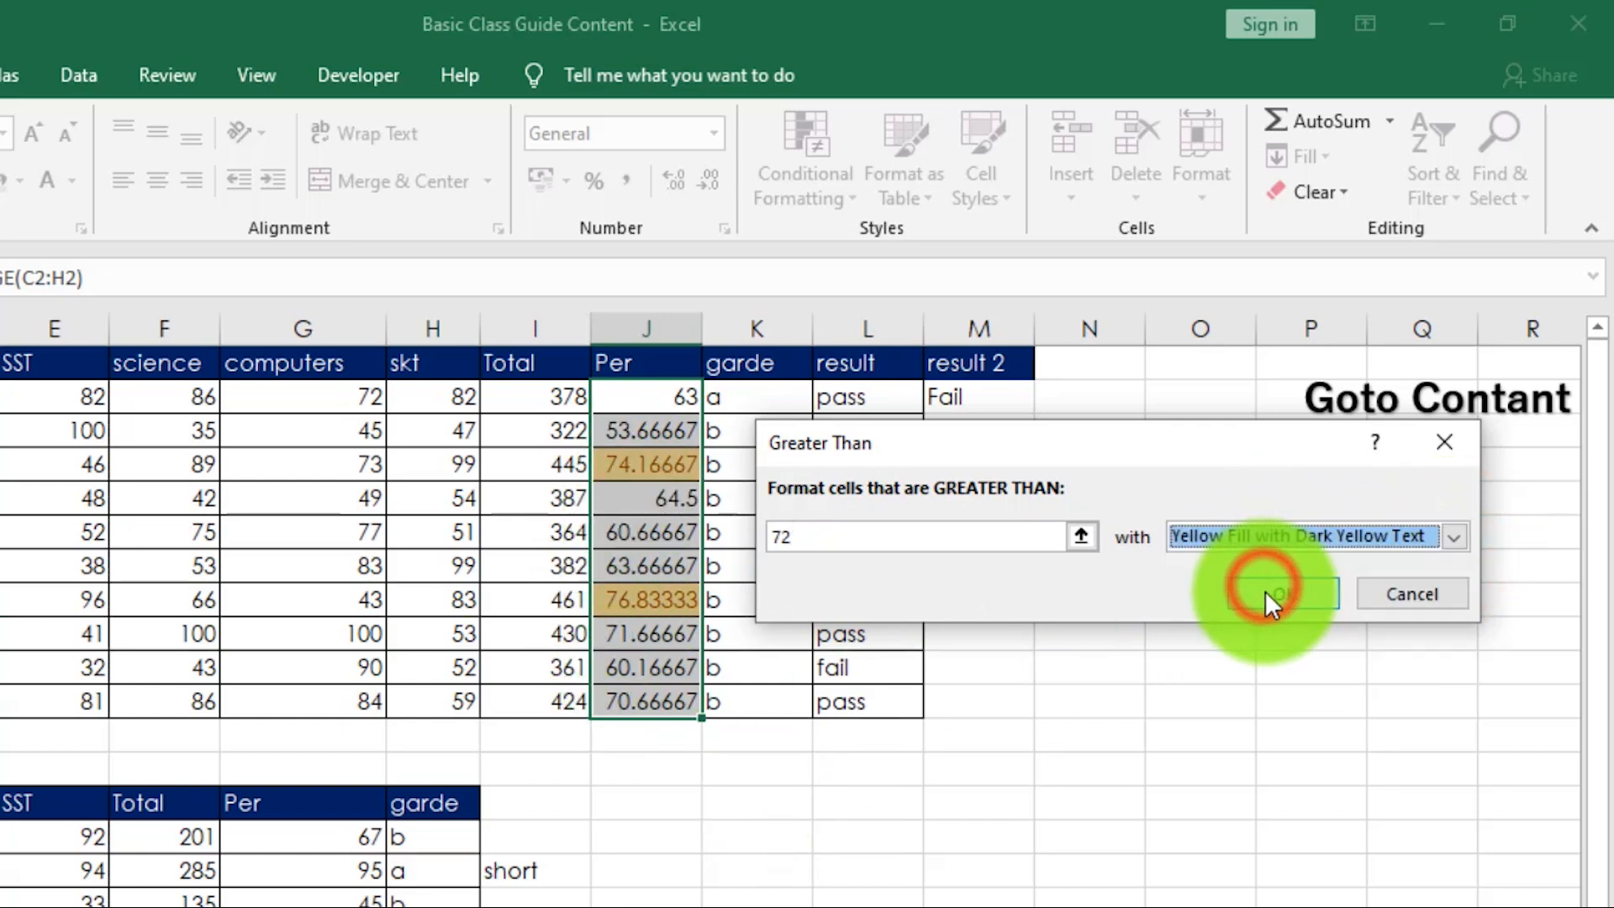
pyautogui.click(1453, 537)
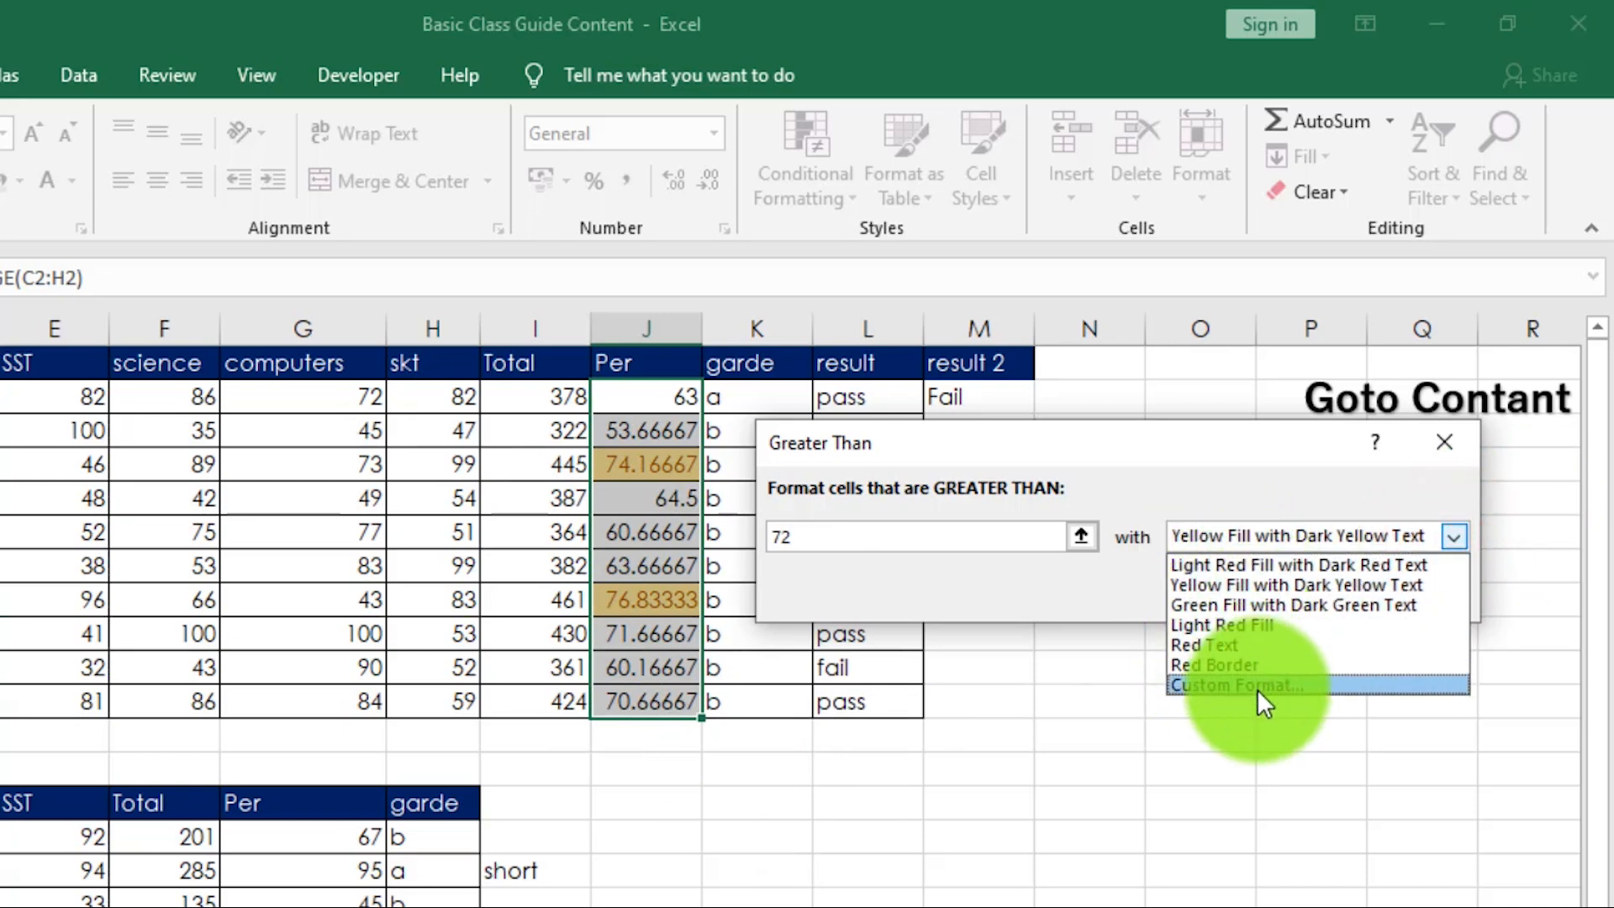
pyautogui.click(1217, 686)
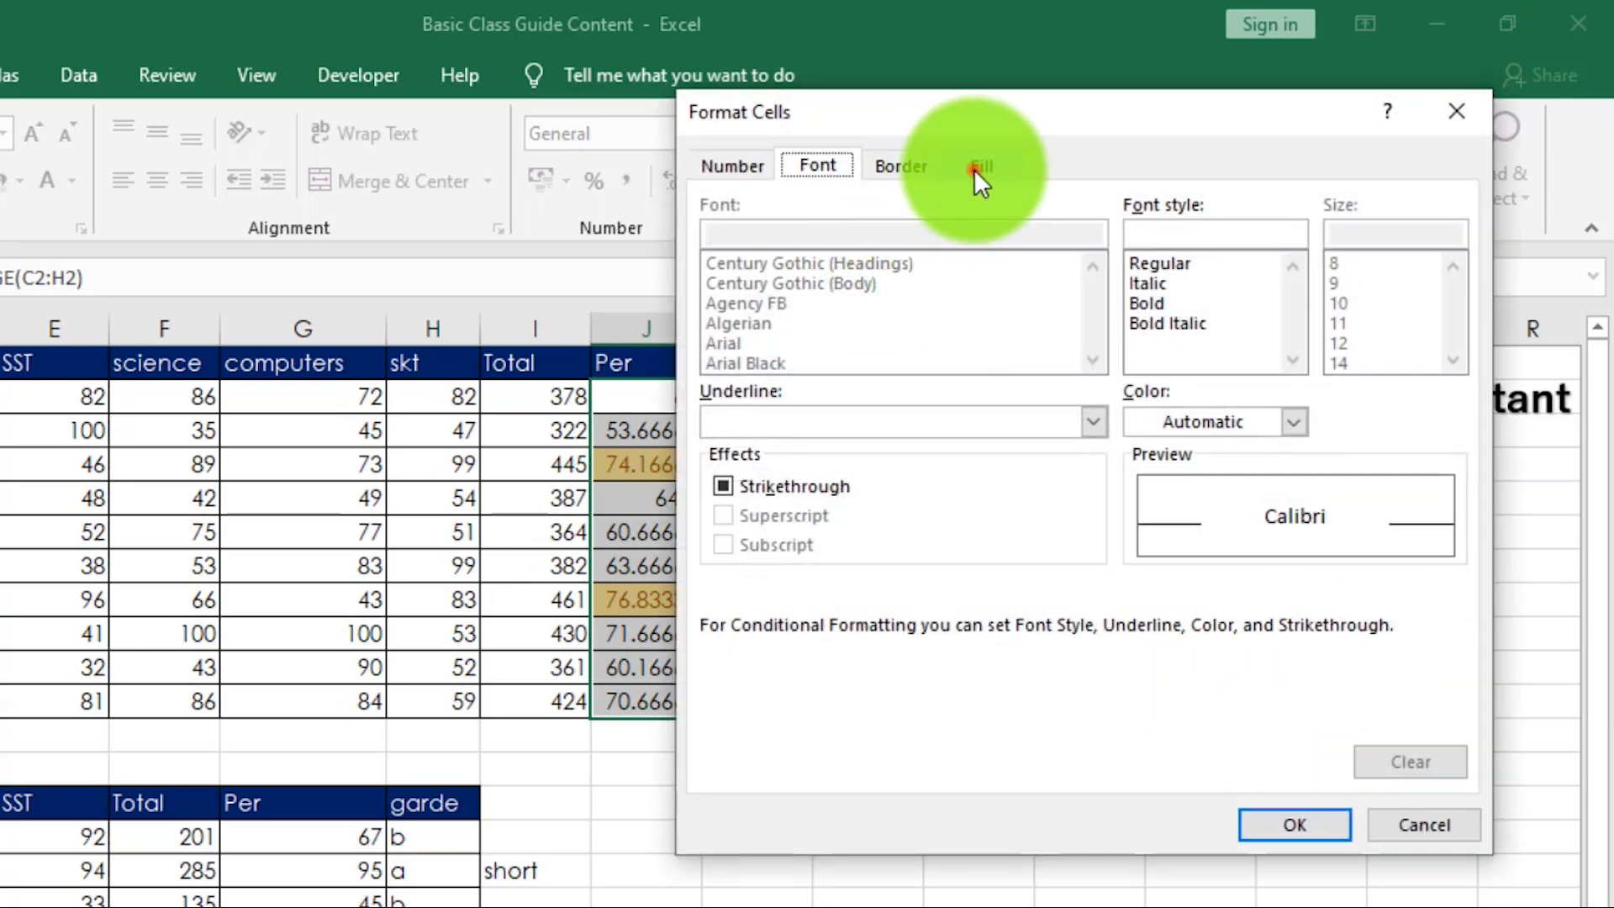
pyautogui.click(976, 167)
pyautogui.click(898, 166)
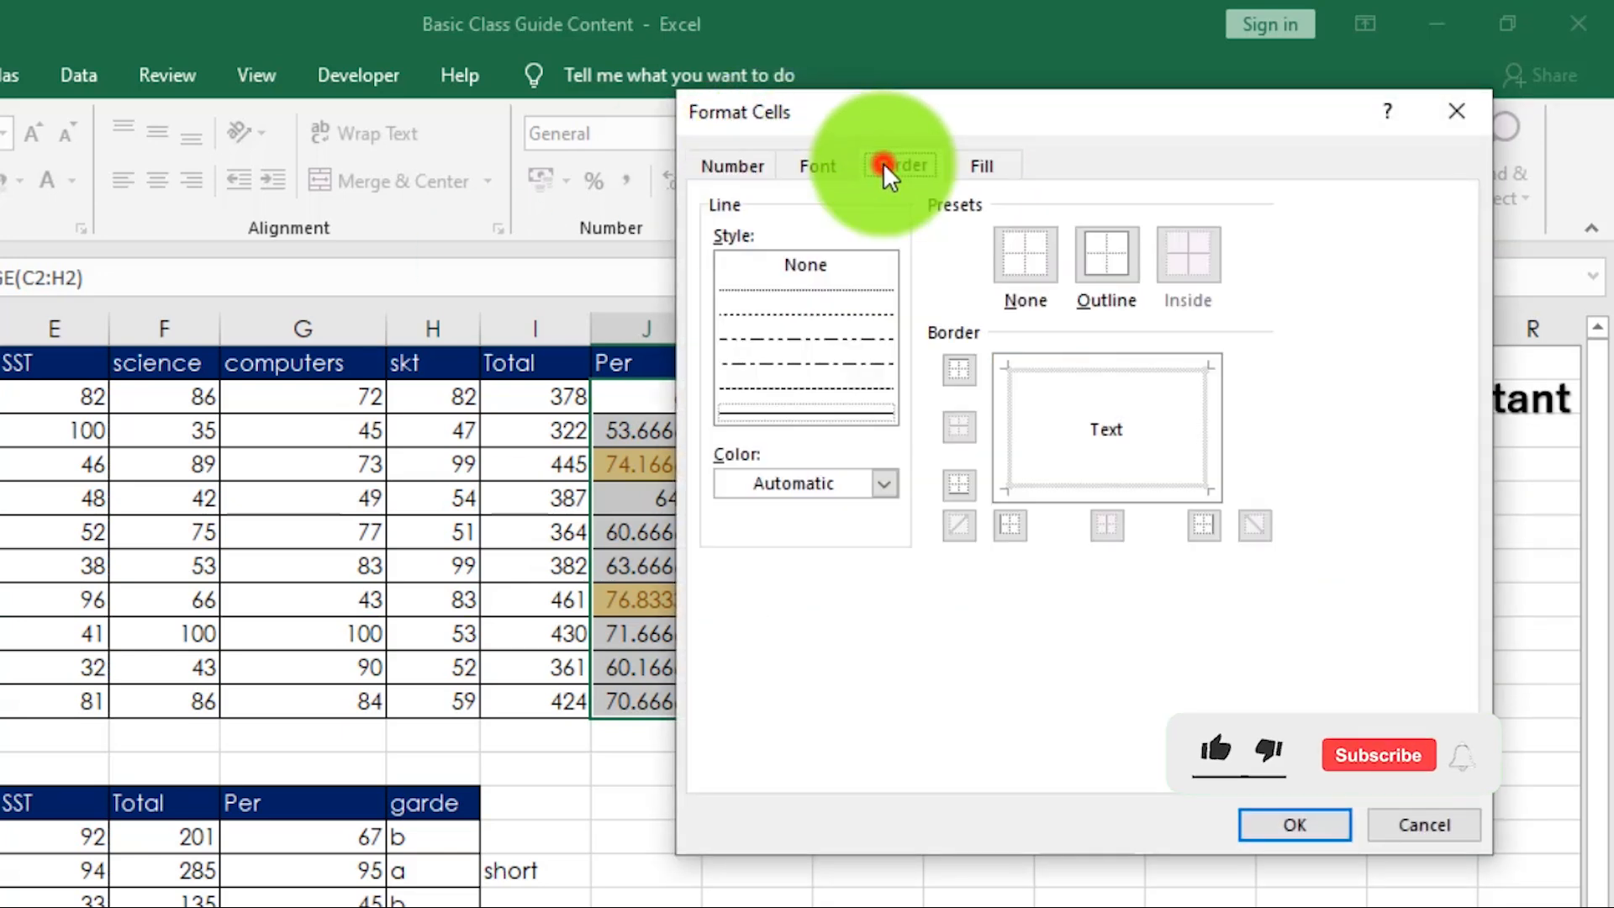
pyautogui.click(820, 168)
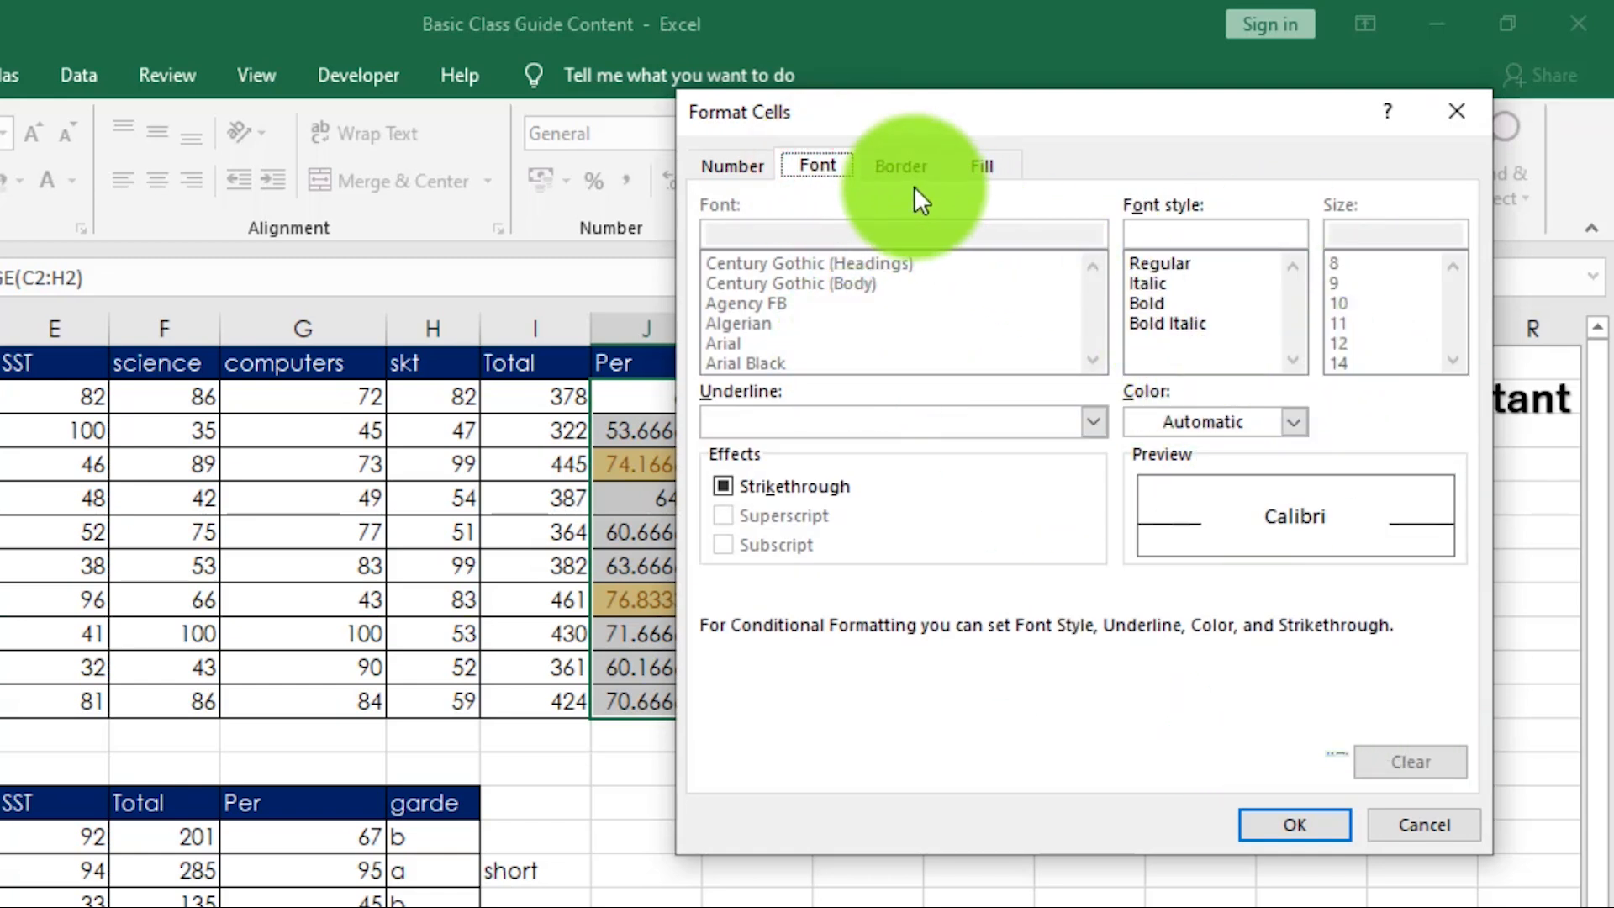
pyautogui.click(972, 165)
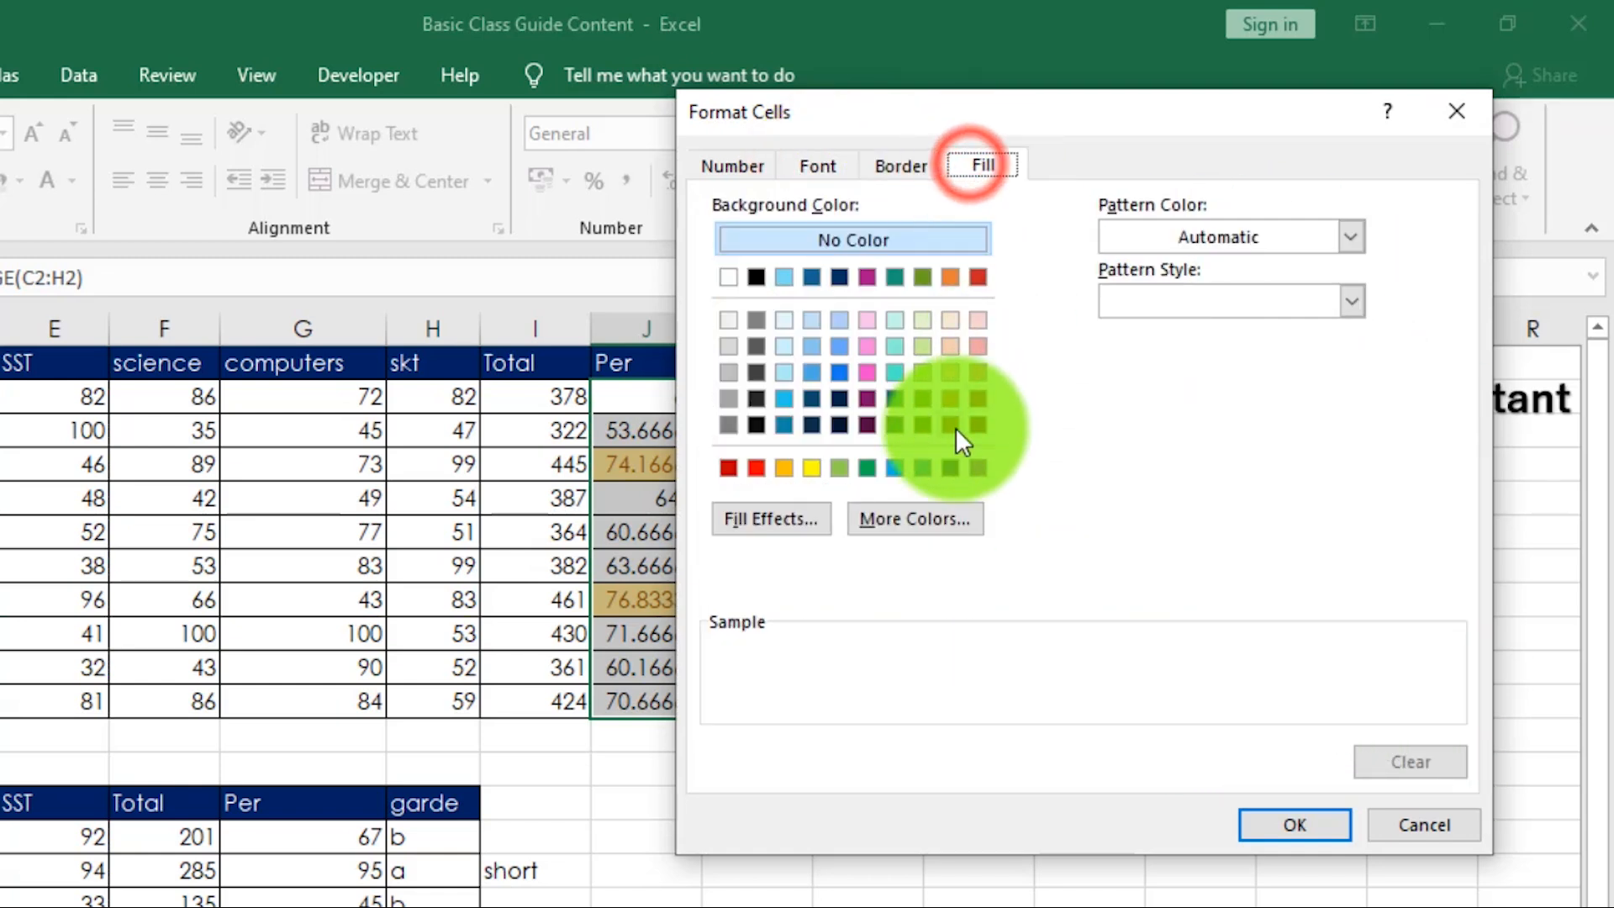
pyautogui.click(867, 468)
pyautogui.click(1295, 825)
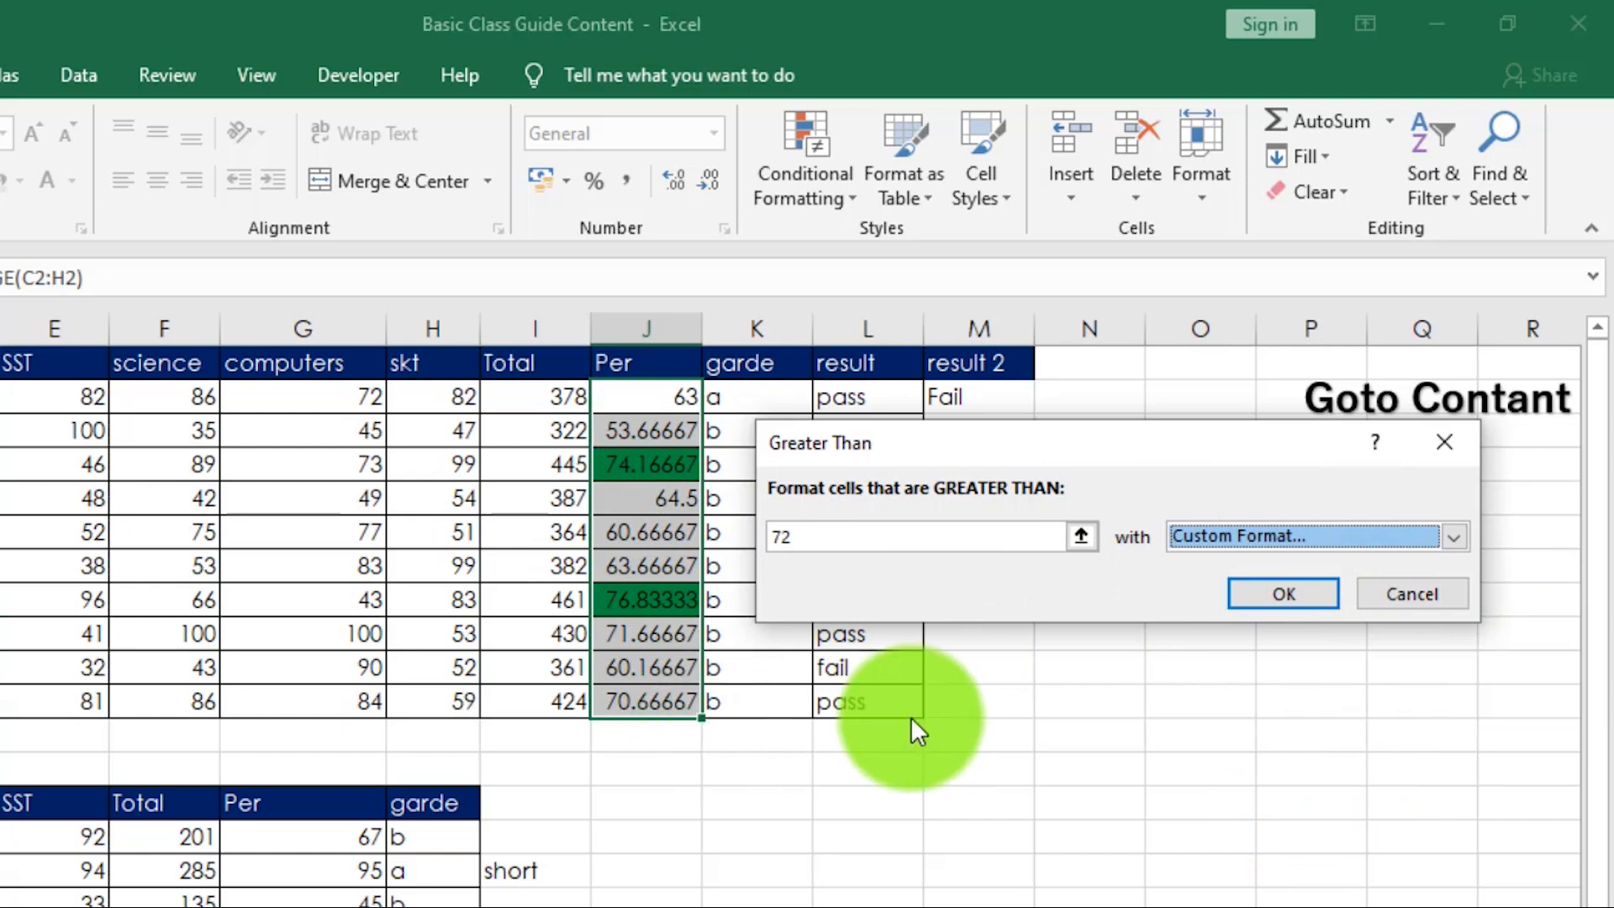
pyautogui.click(1288, 593)
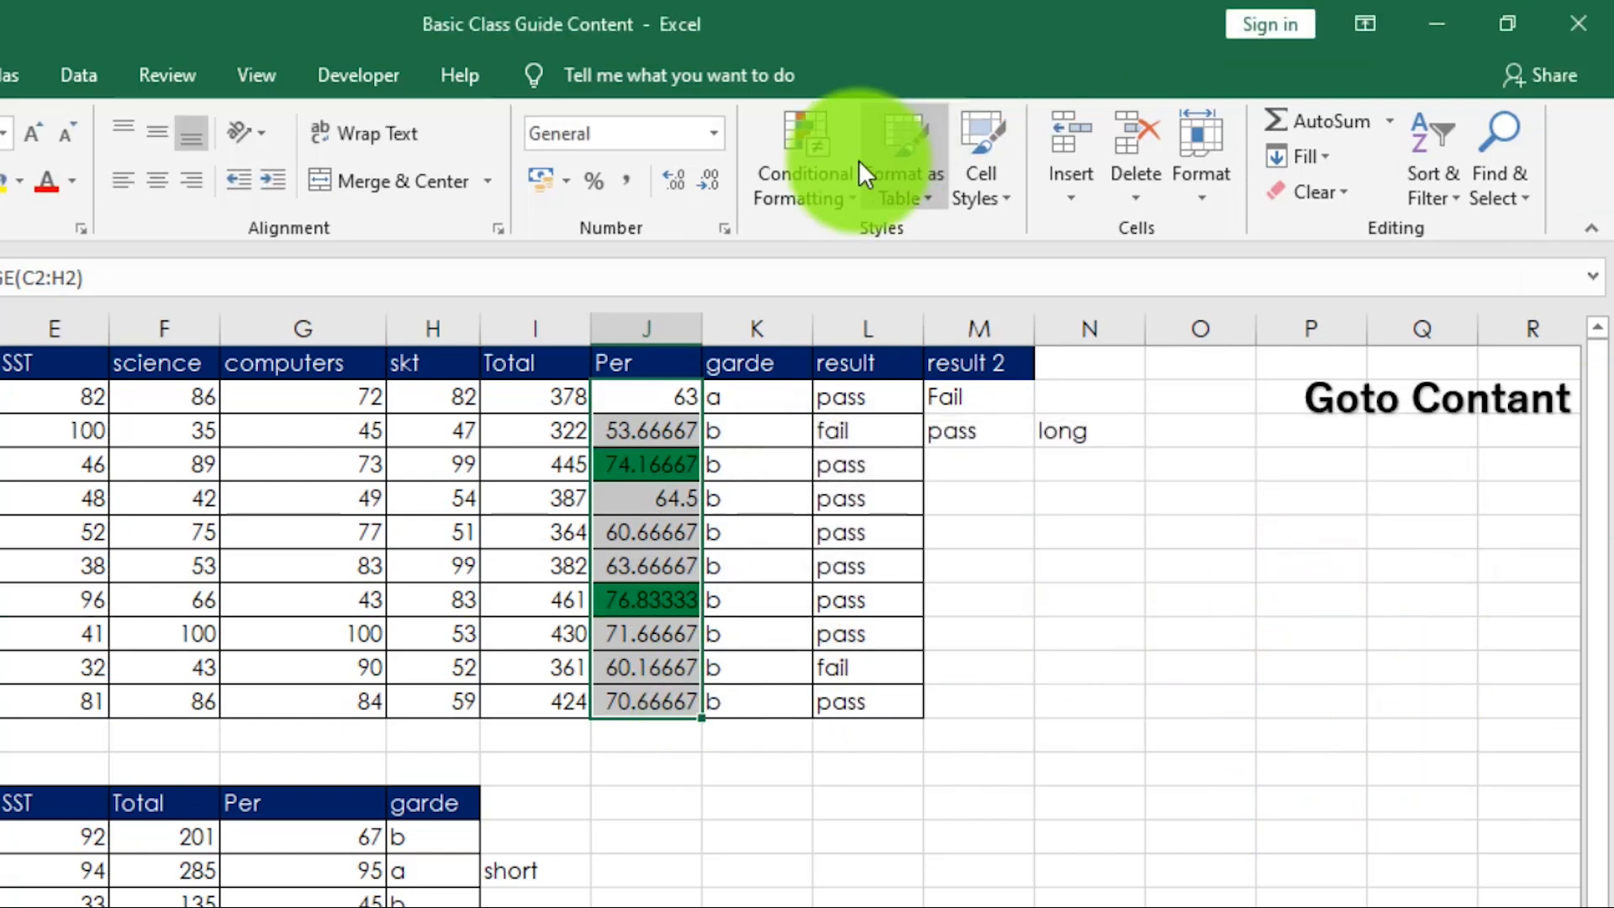
pyautogui.click(845, 181)
pyautogui.moveTo(883, 248)
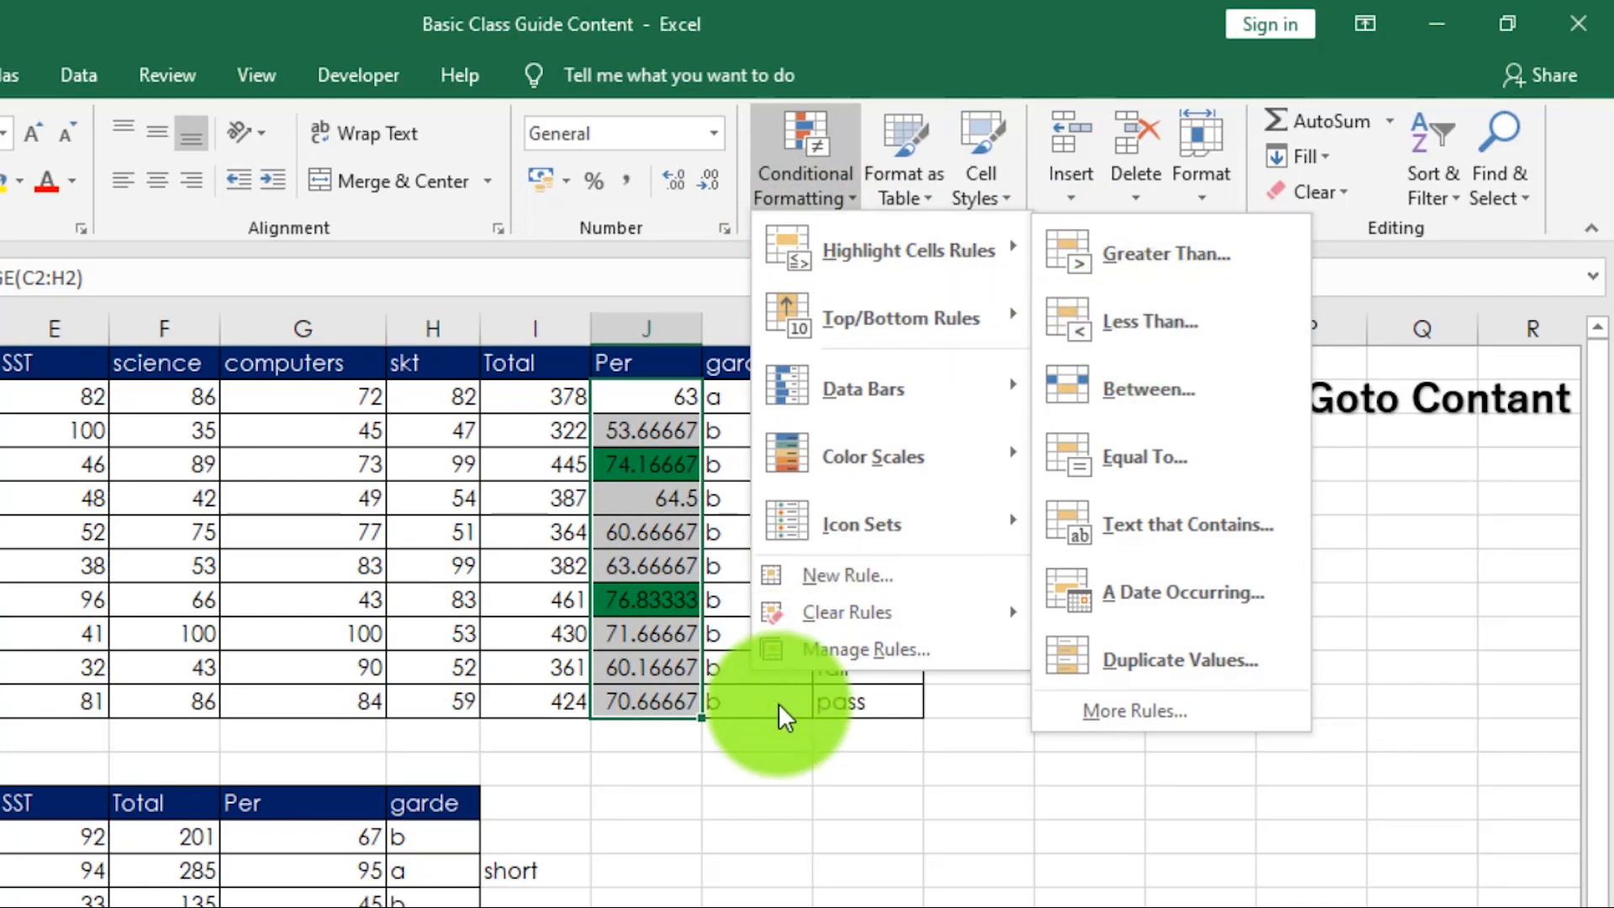
pyautogui.click(730, 871)
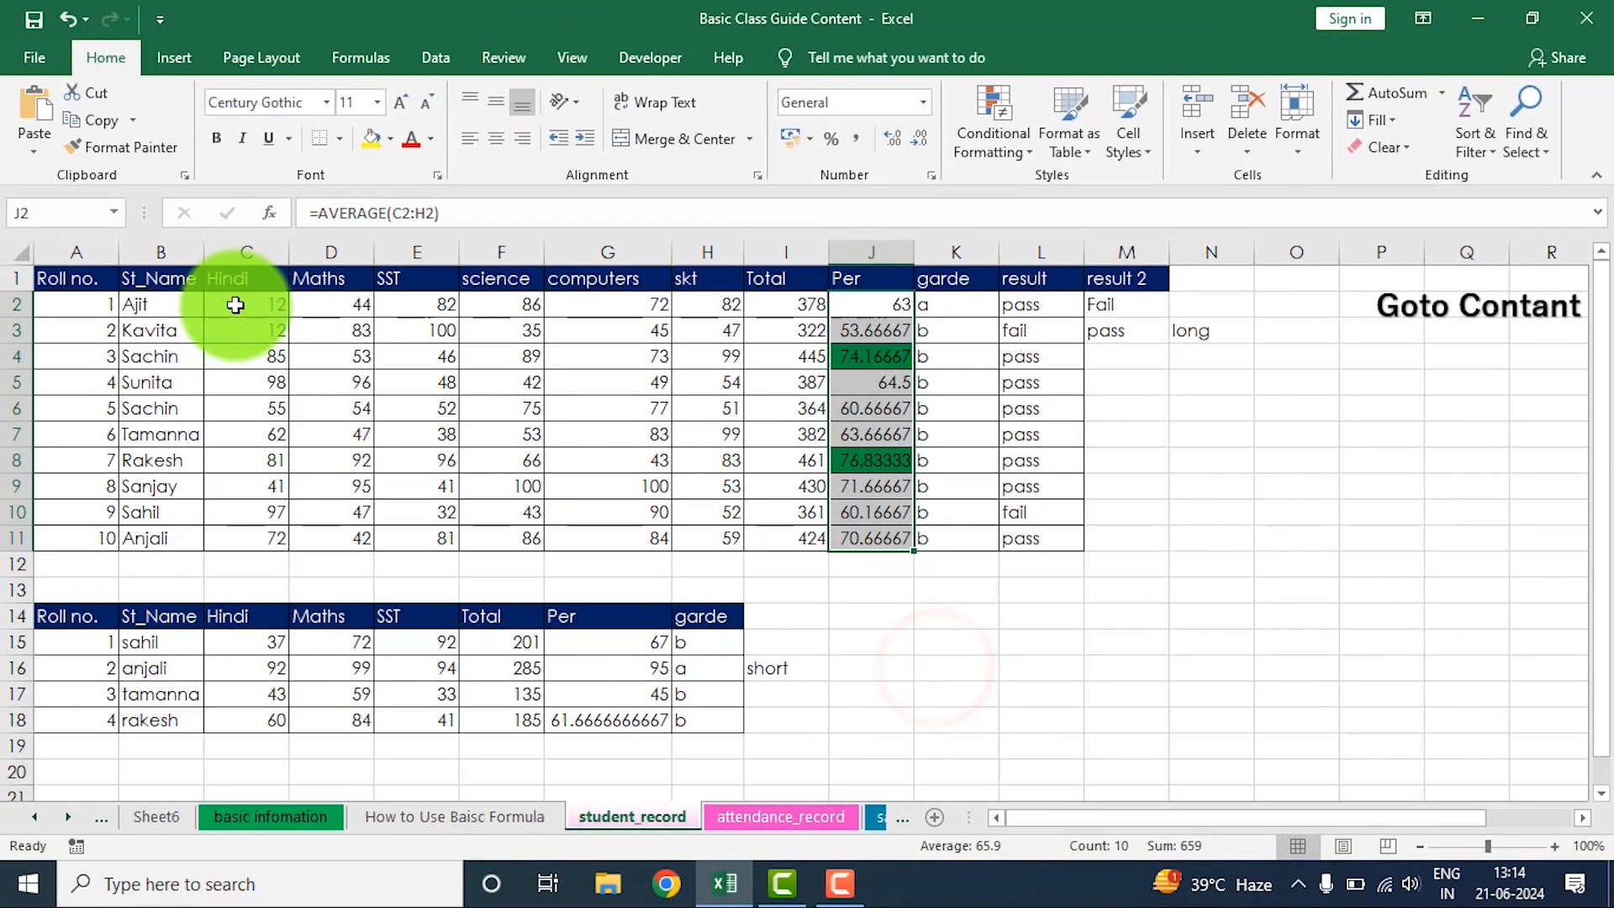
# Highlight subject marks less than 33 in C2:H11 with Light Red Fill with Dark Red Text.
pyautogui.moveTo(235, 305); pyautogui.dragTo(727, 535)
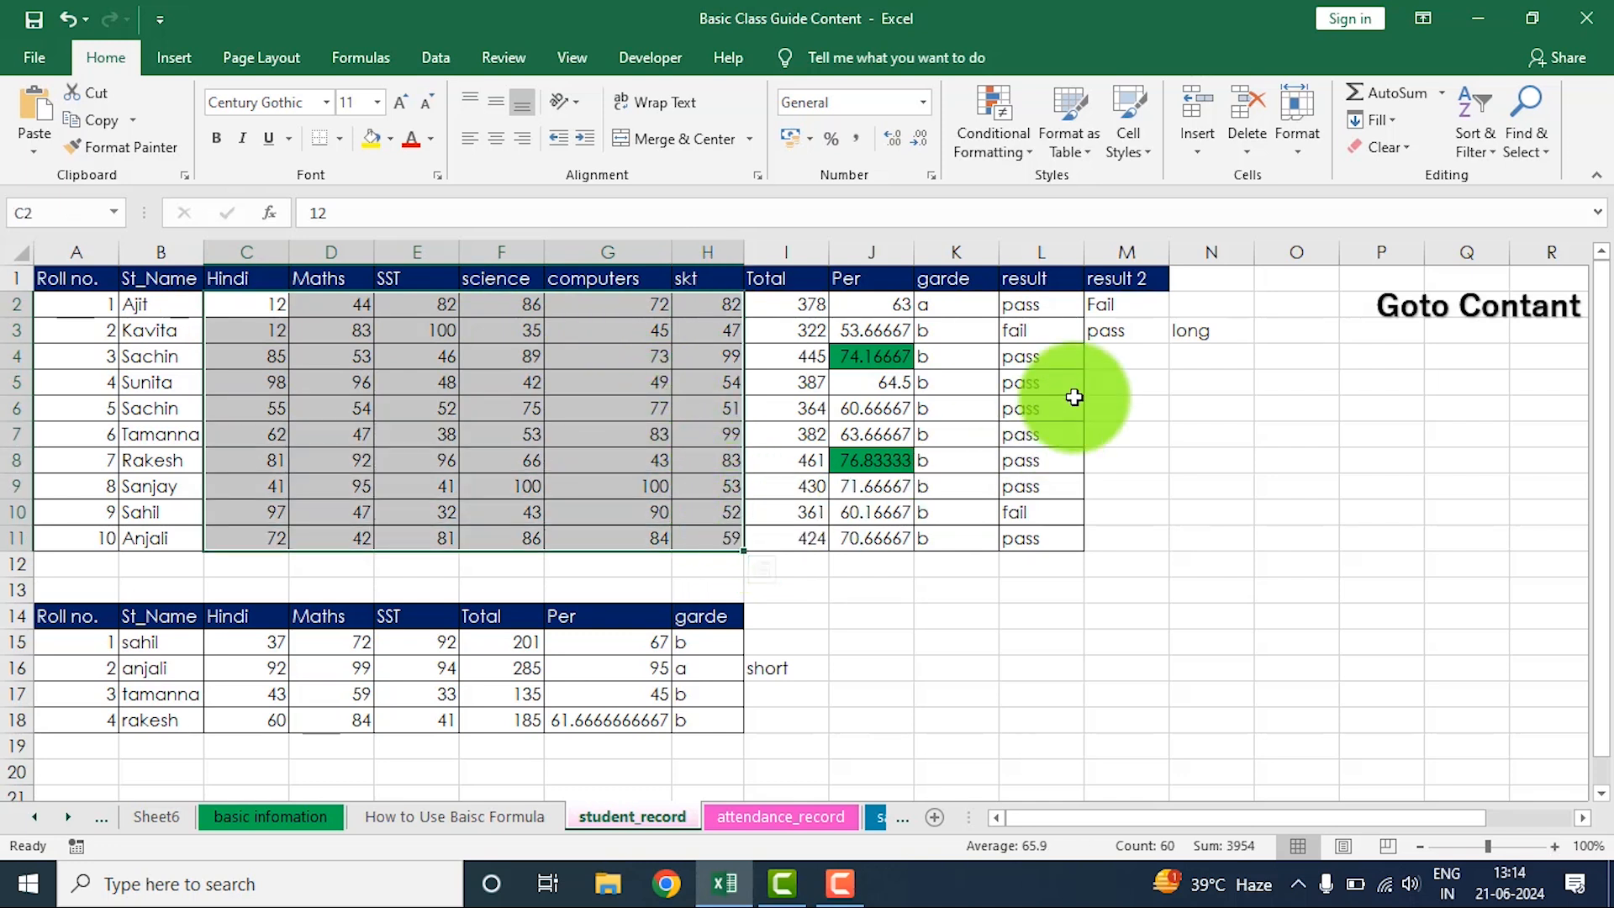
pyautogui.moveTo(242, 304); pyautogui.dragTo(690, 362)
pyautogui.moveTo(629, 406); pyautogui.dragTo(665, 583)
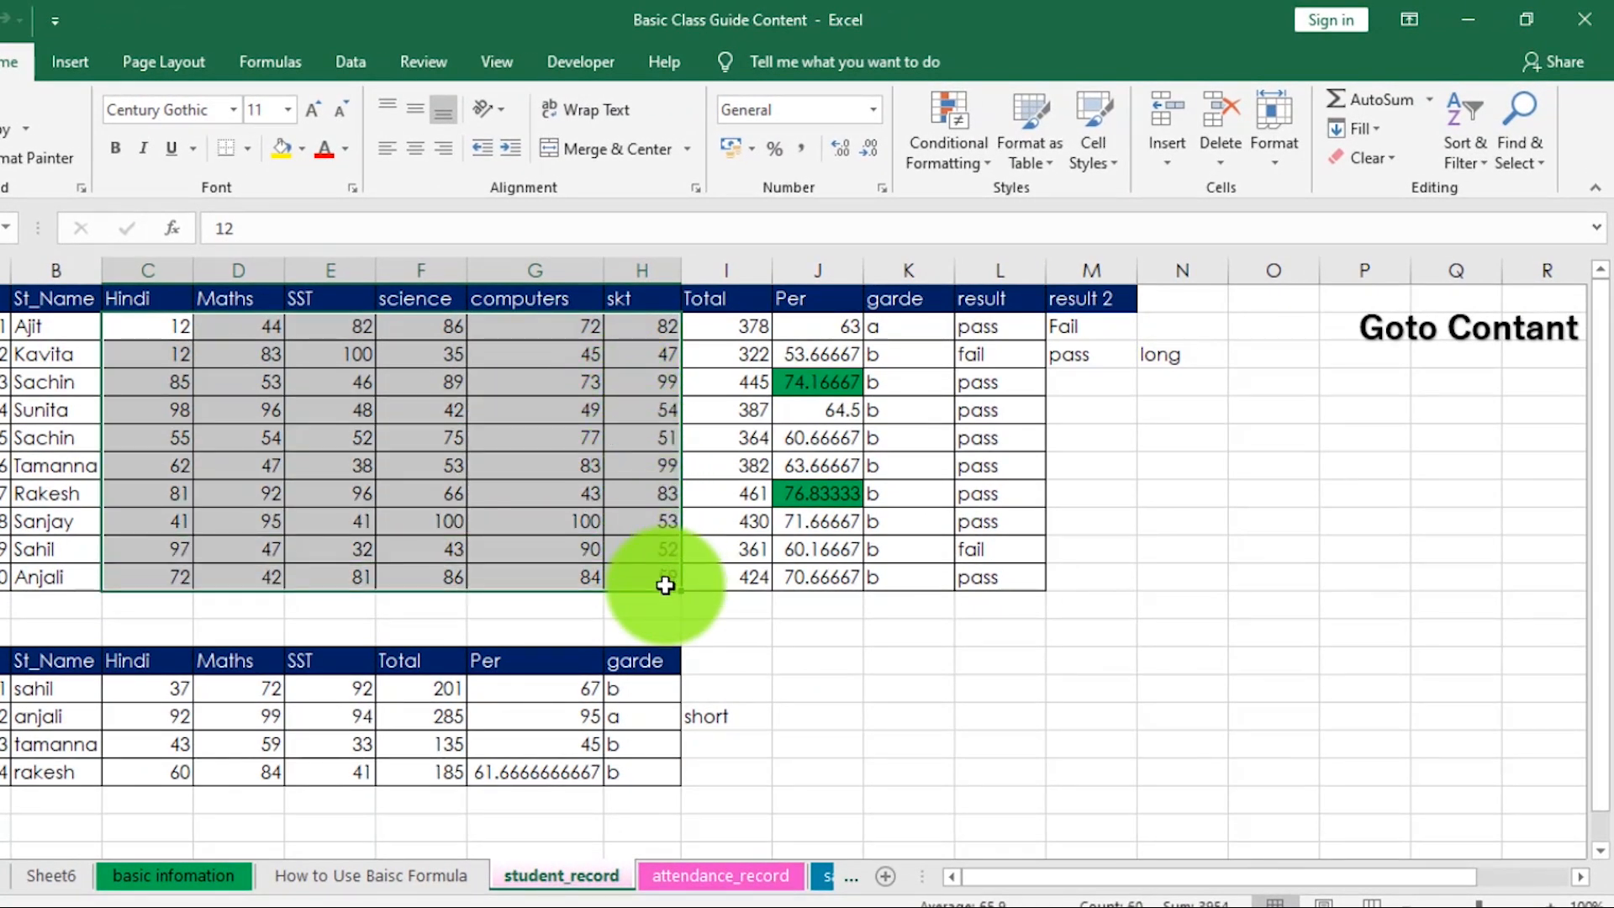
pyautogui.click(958, 163)
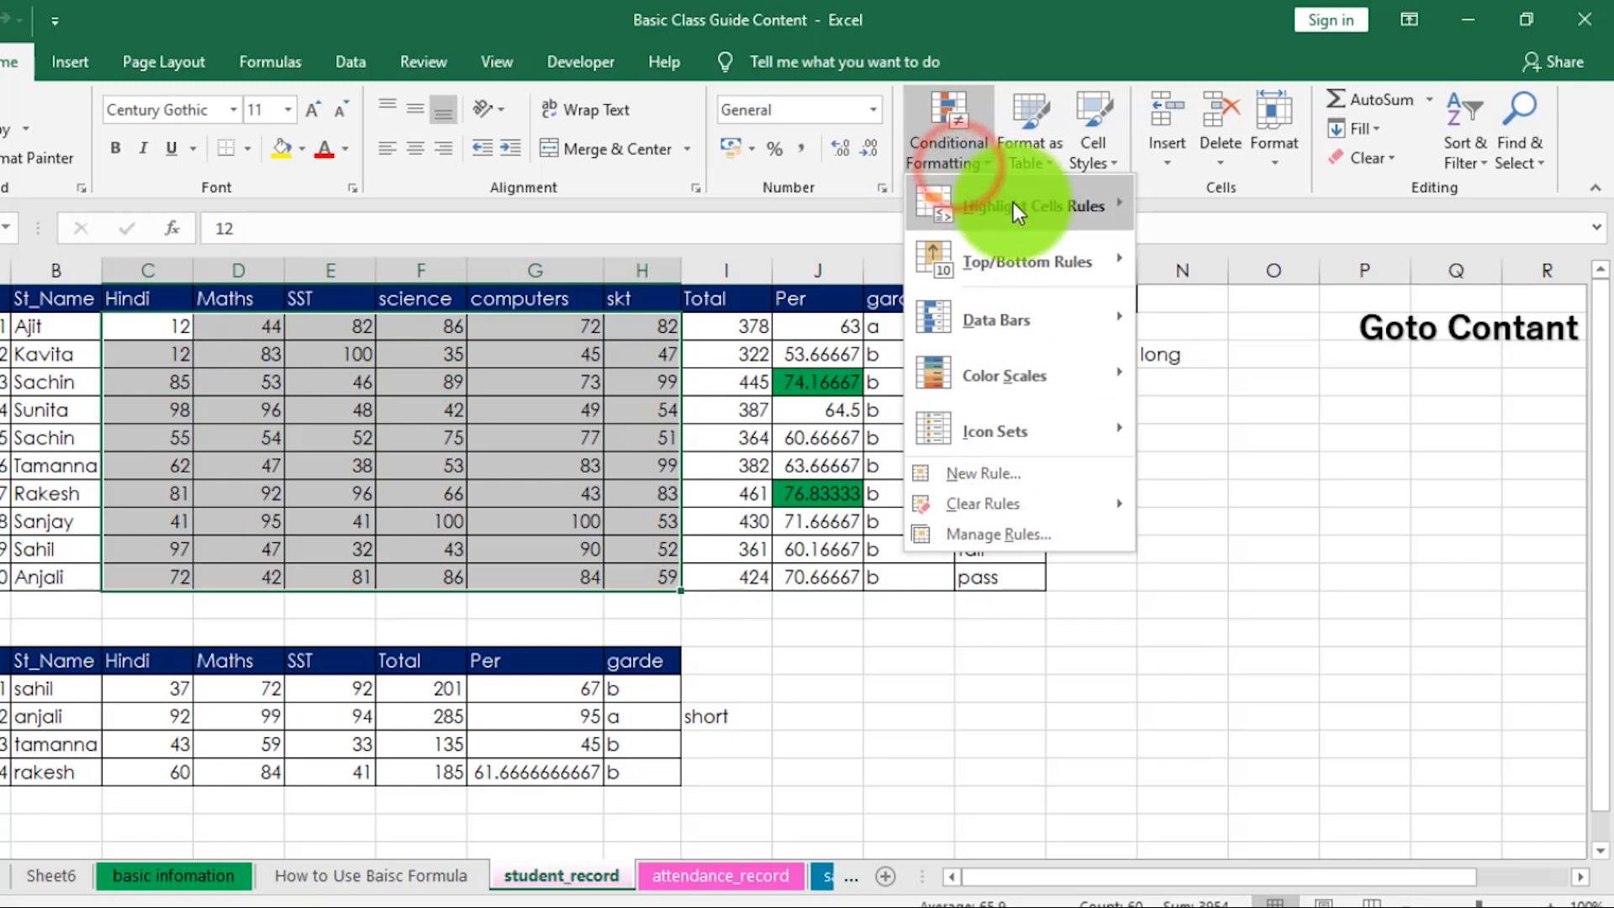
pyautogui.moveTo(1086, 210)
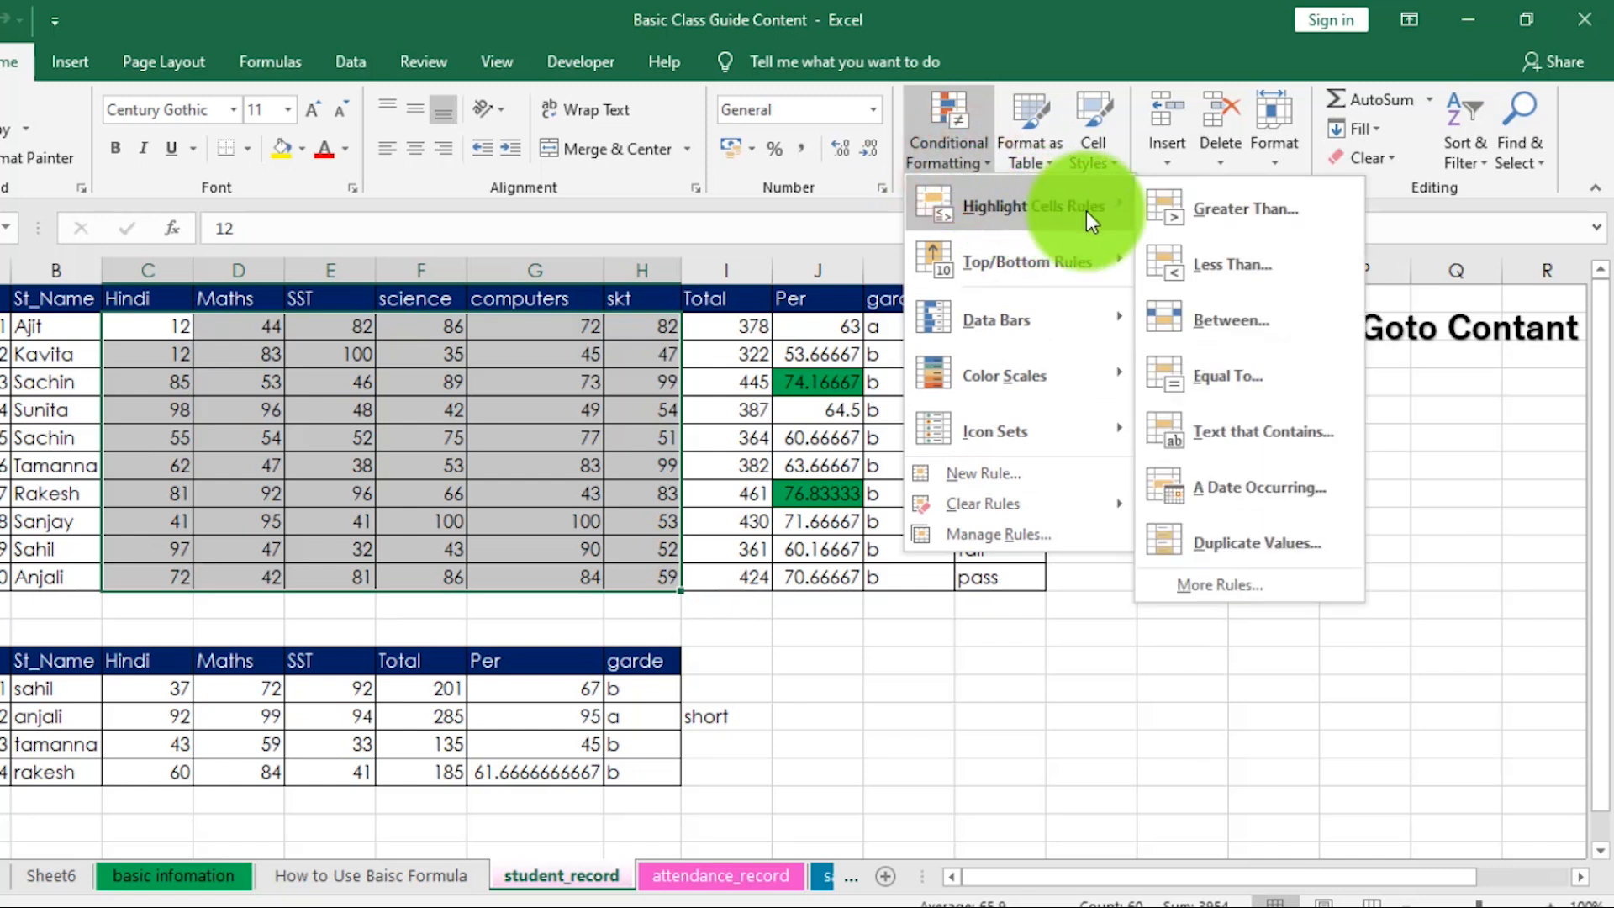
pyautogui.click(1253, 267)
pyautogui.moveTo(1061, 364); pyautogui.dragTo(982, 267)
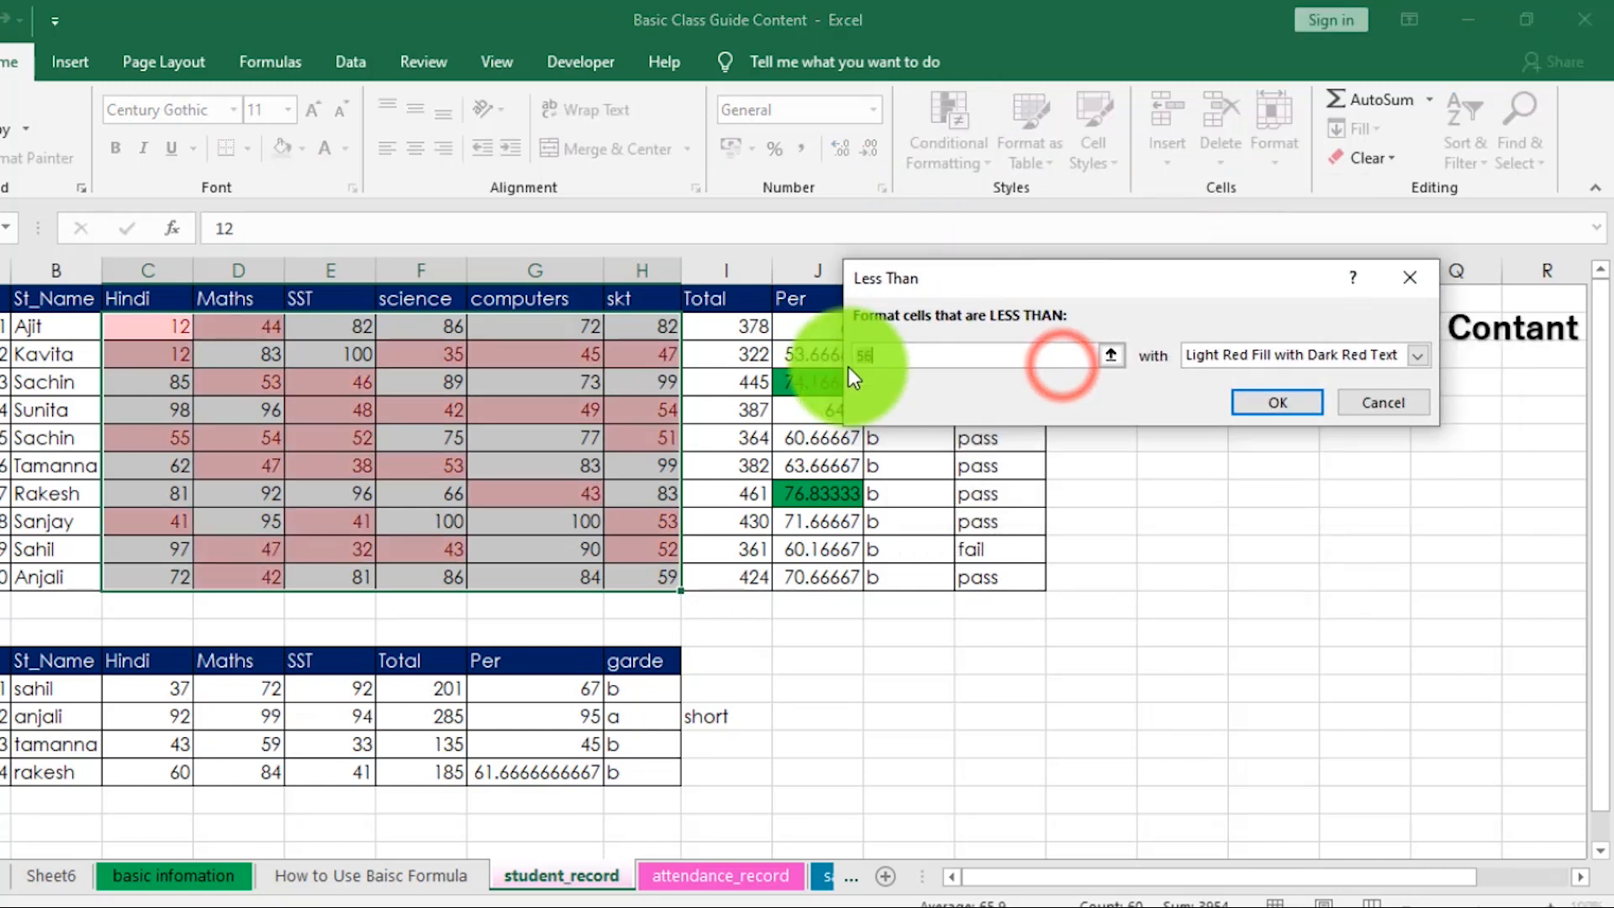
pyautogui.moveTo(900, 353); pyautogui.dragTo(770, 355)
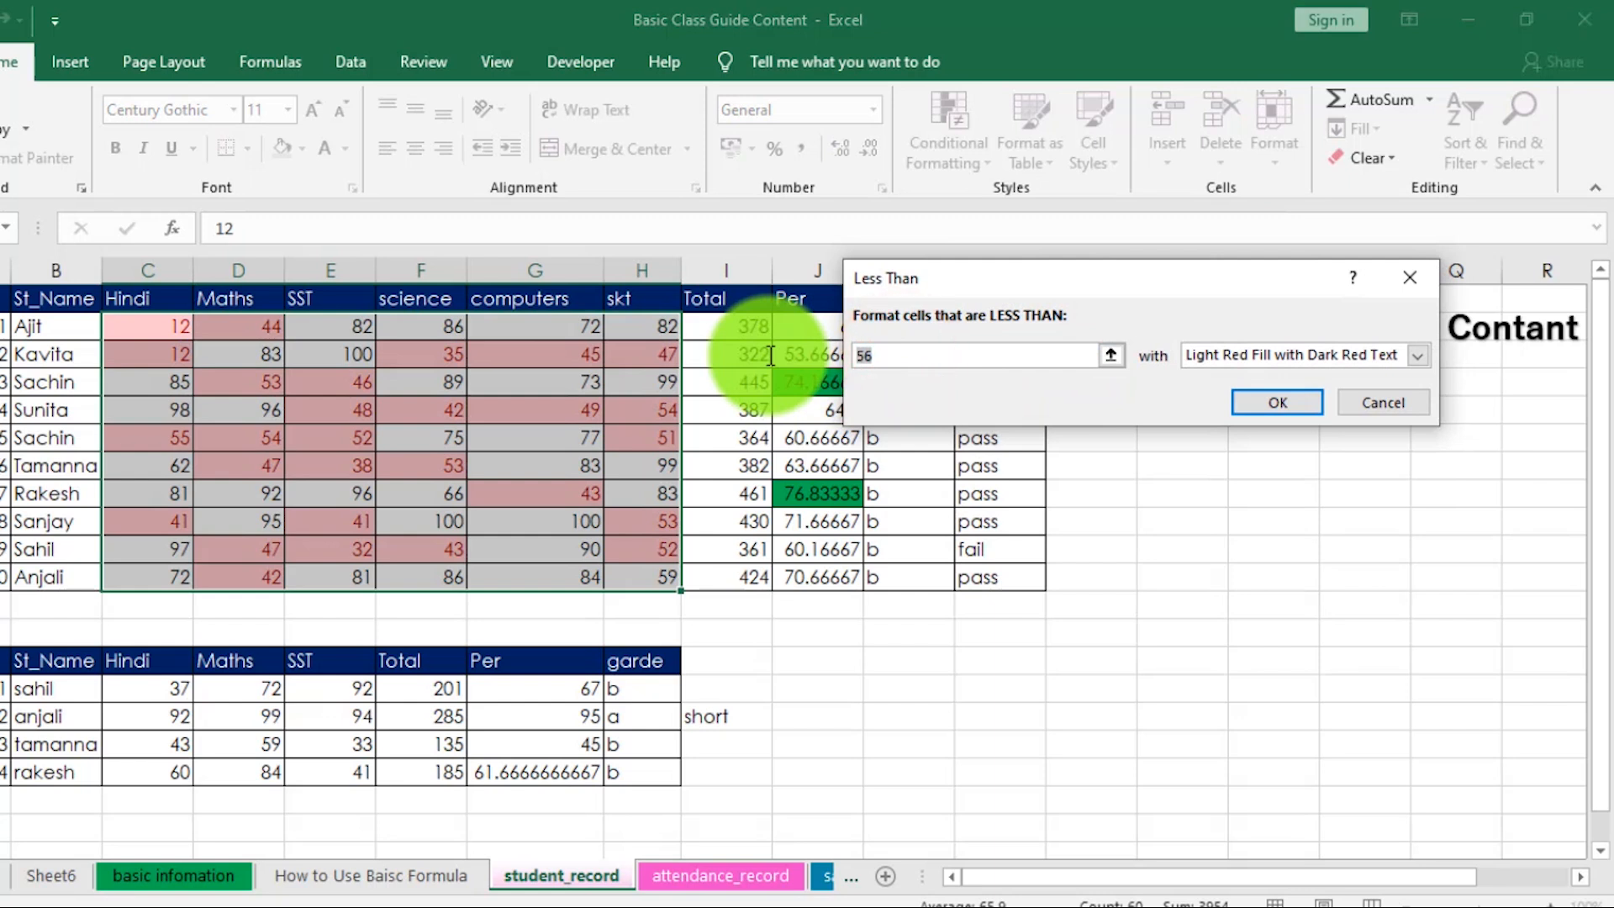
pyautogui.write('33')
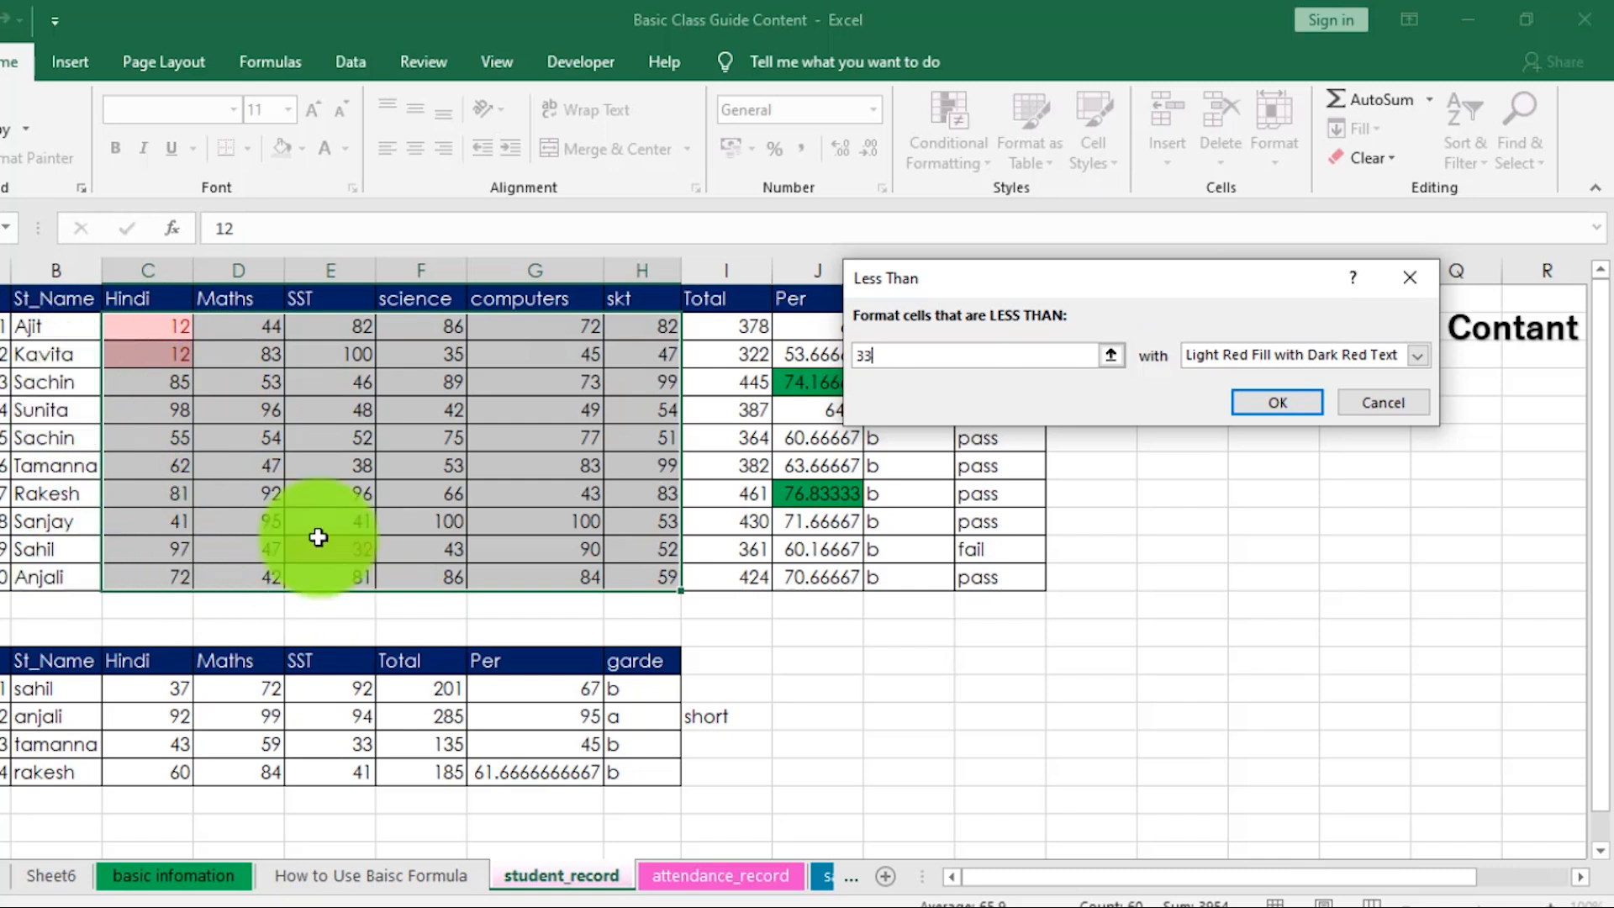
pyautogui.click(1418, 355)
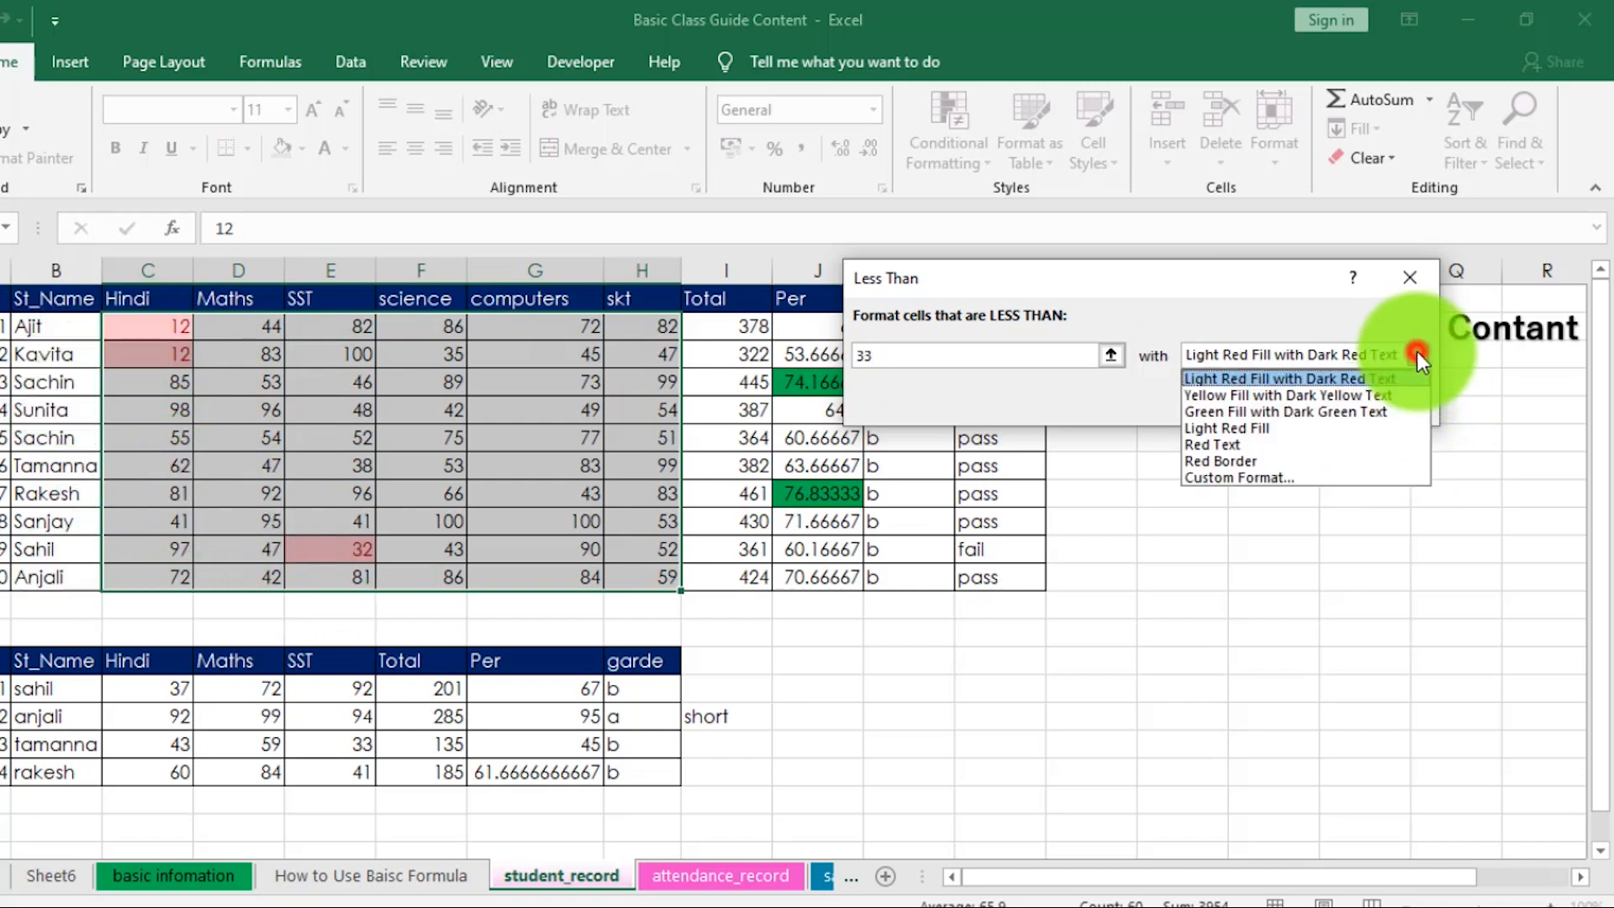
pyautogui.click(1416, 352)
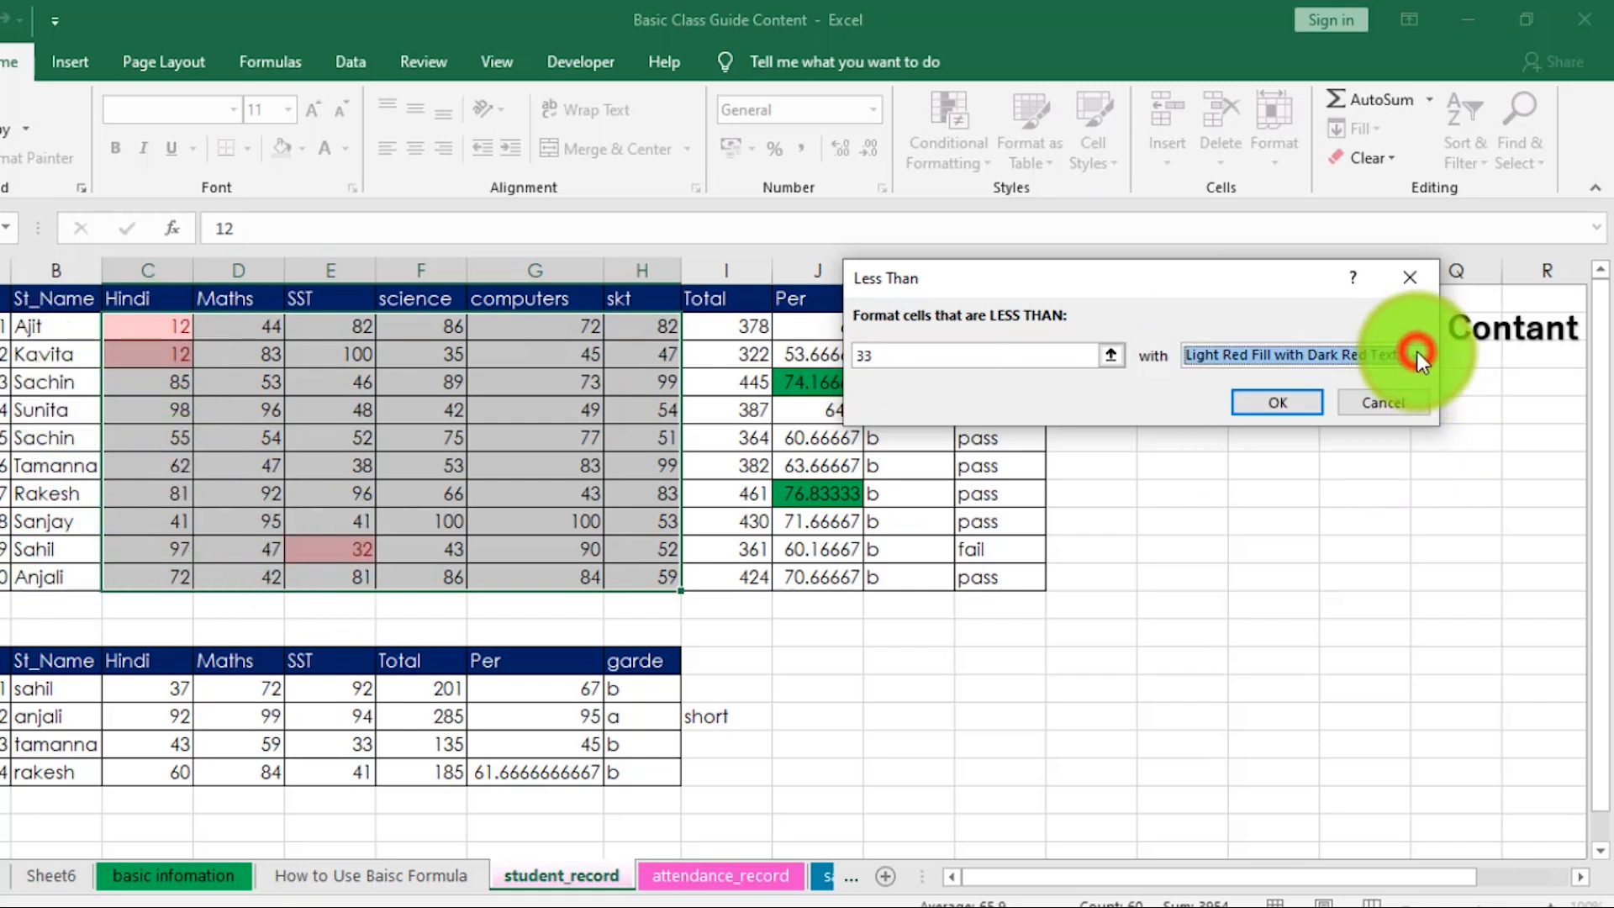
pyautogui.click(1274, 403)
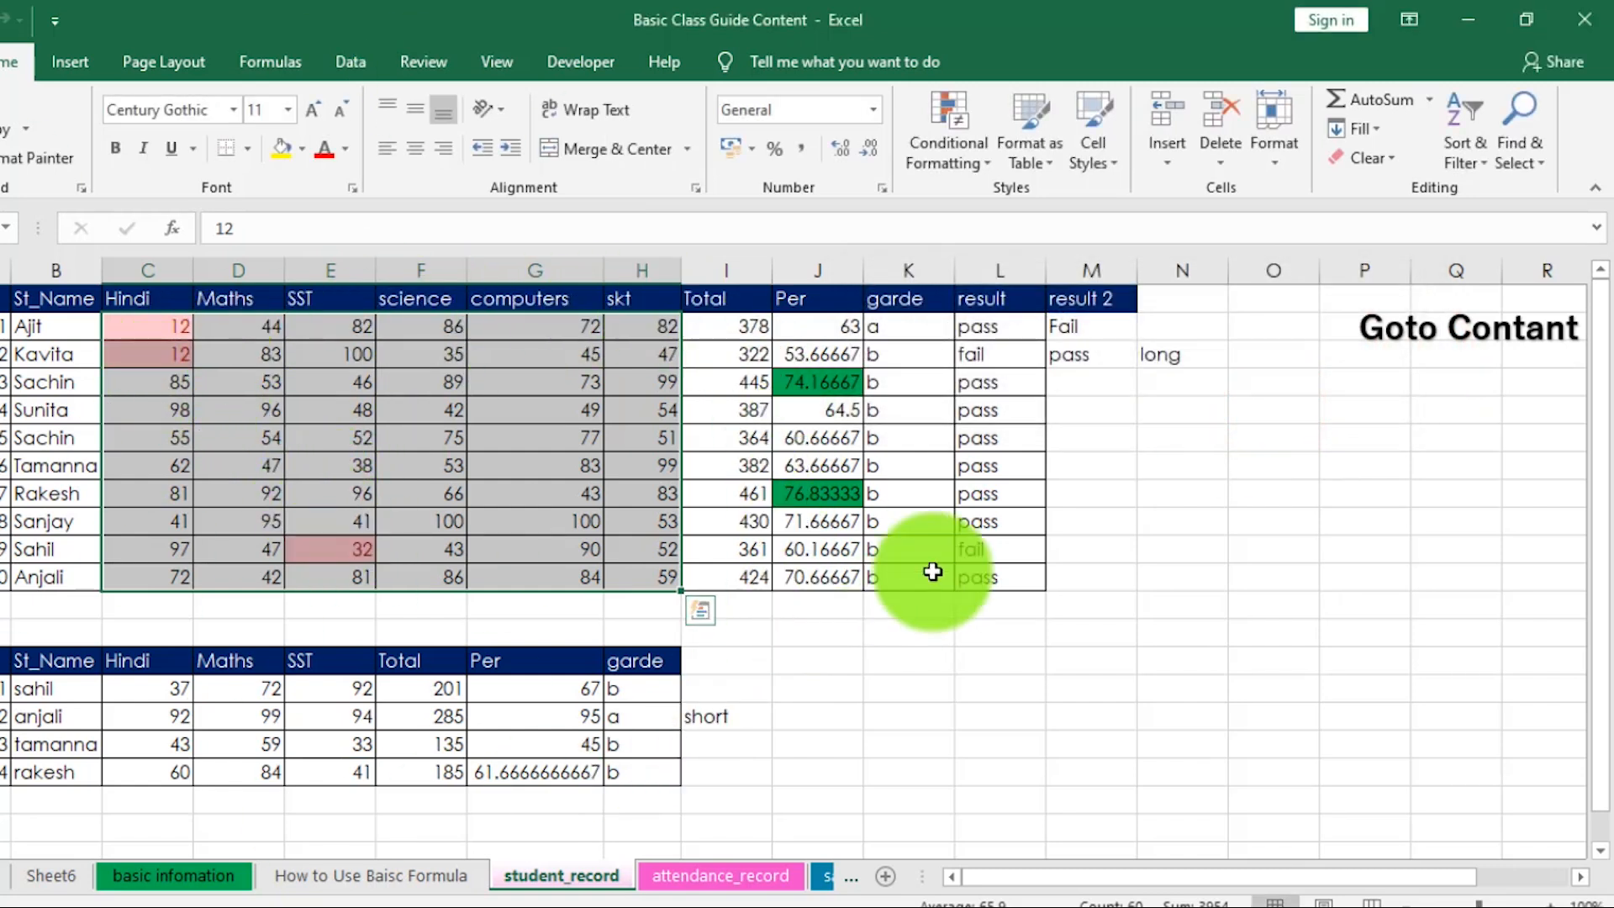
# Clear the conditional formatting rules from the subject marks in C2:H11 only.
pyautogui.click(925, 668)
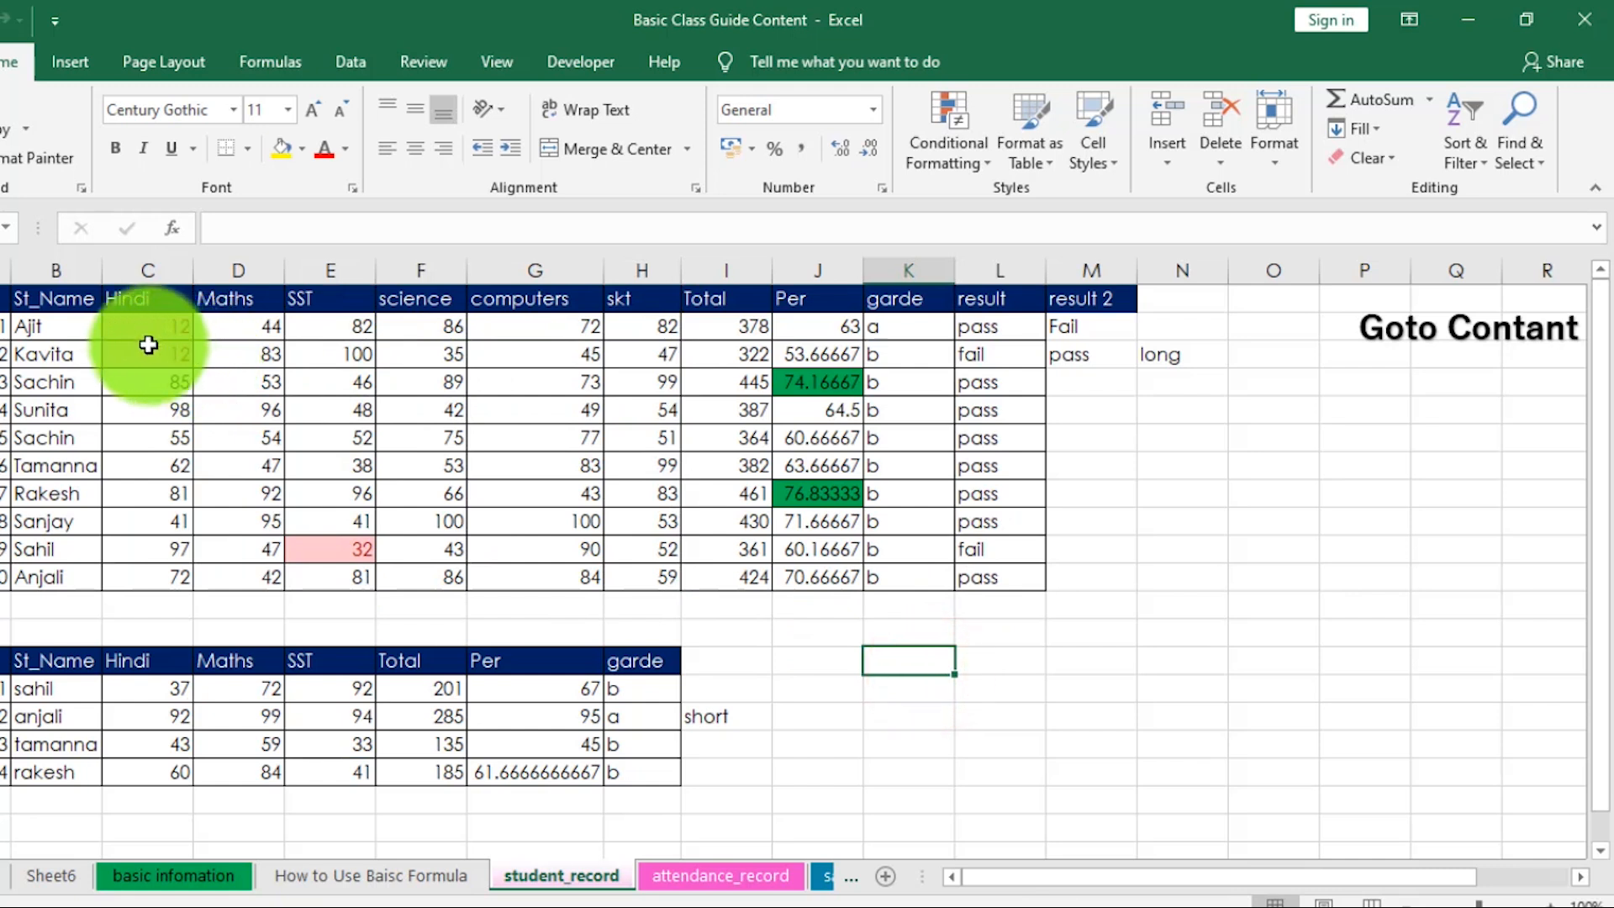
pyautogui.moveTo(147, 334); pyautogui.dragTo(642, 576)
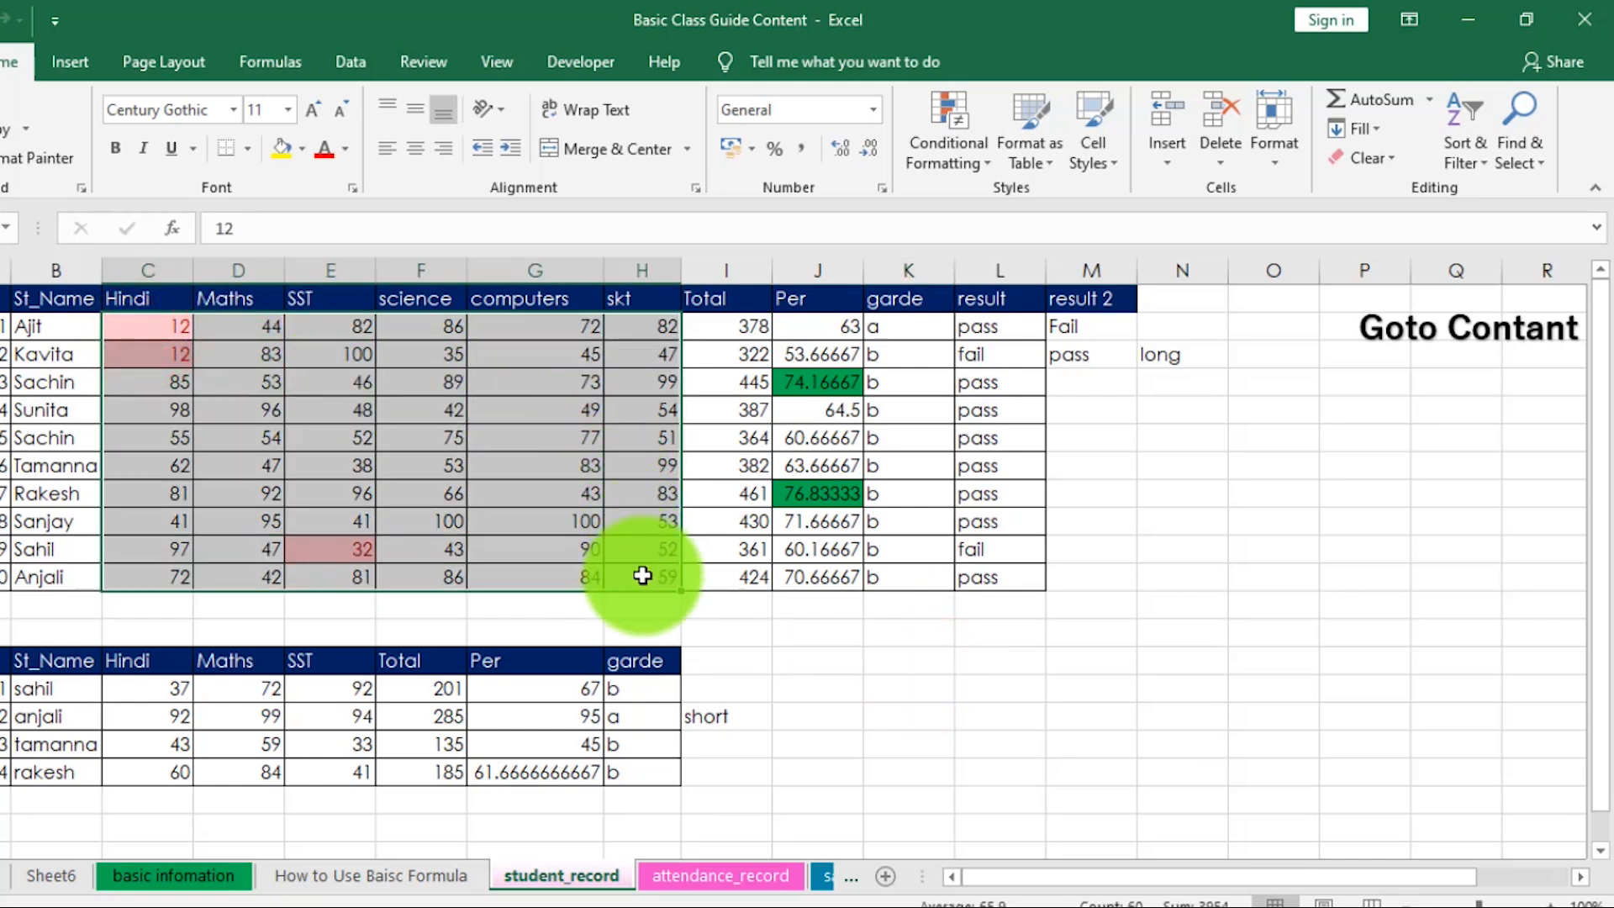
pyautogui.click(926, 690)
pyautogui.click(158, 331)
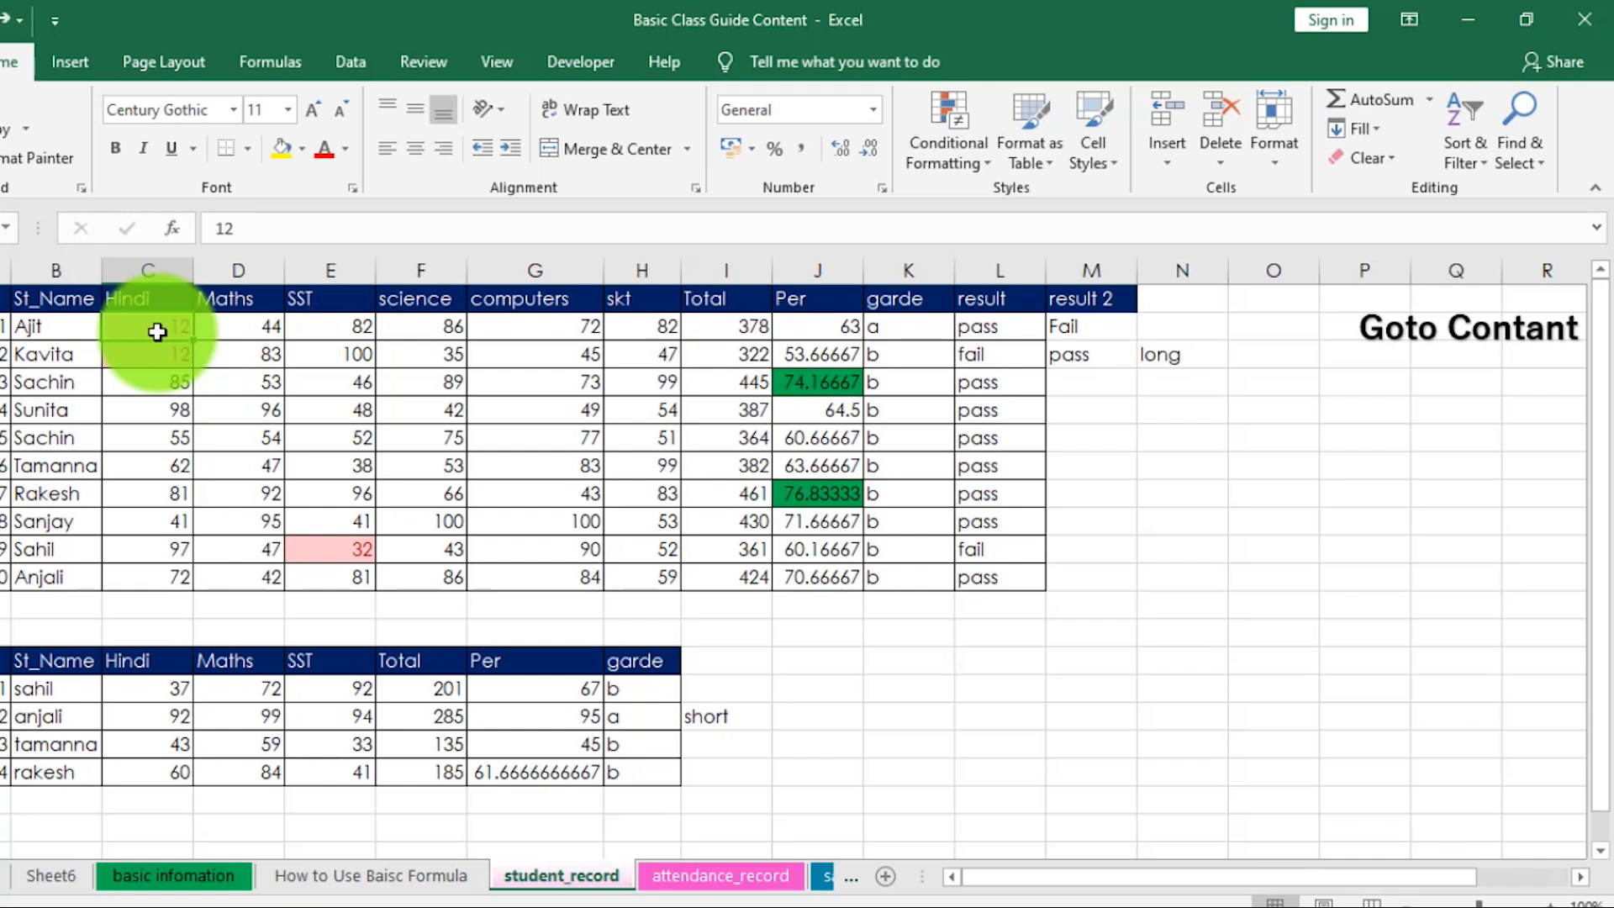
pyautogui.moveTo(139, 330); pyautogui.dragTo(632, 573)
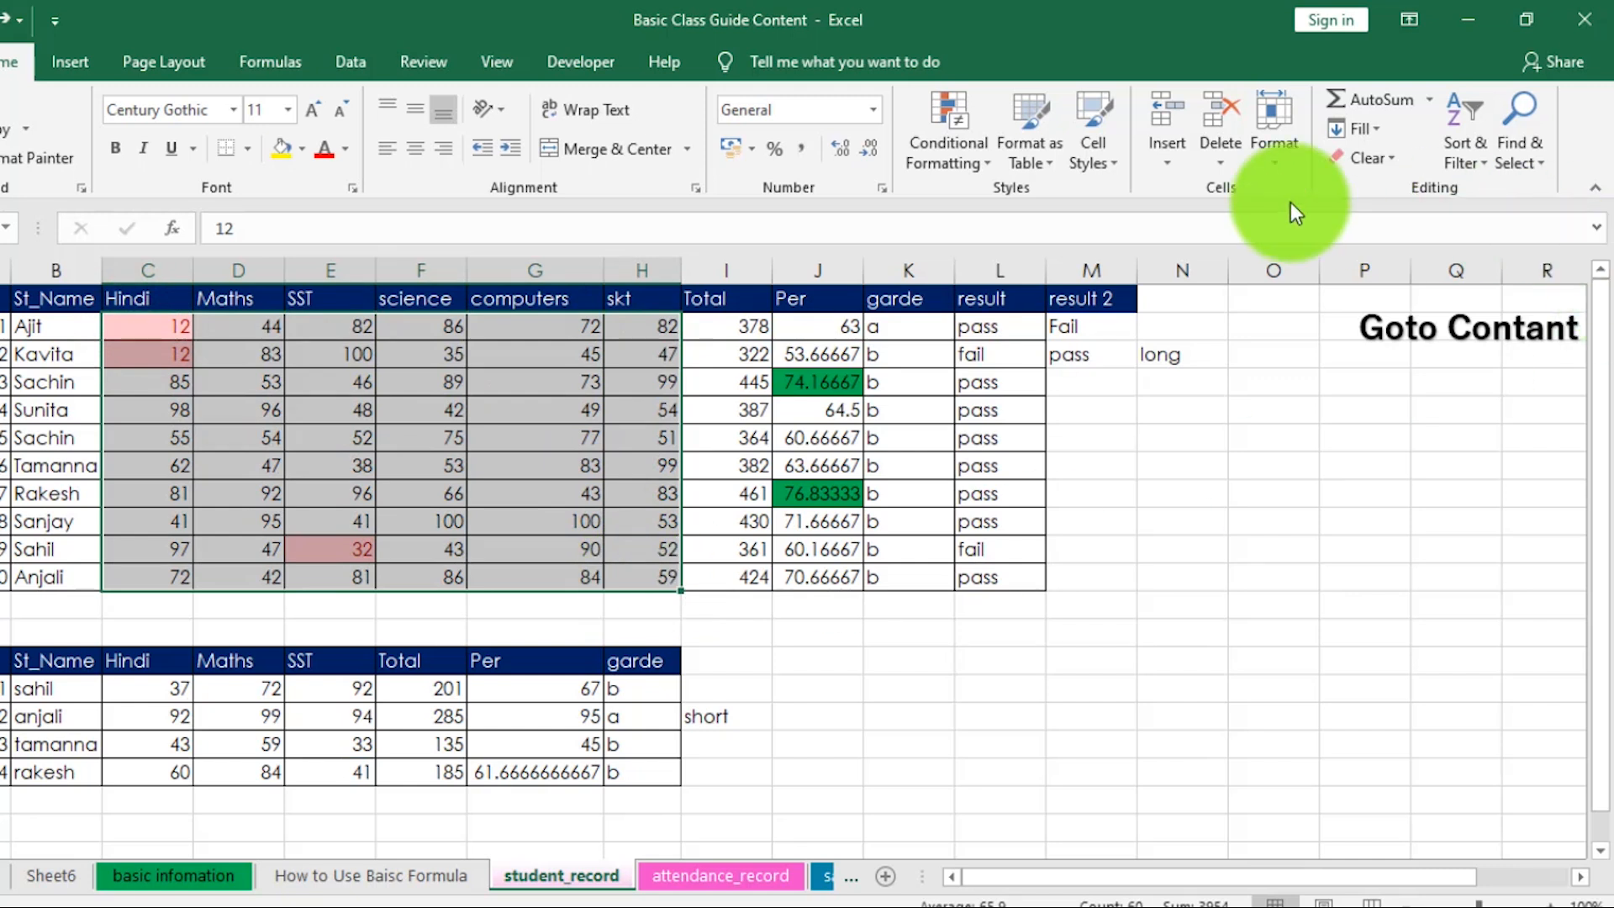
pyautogui.click(976, 160)
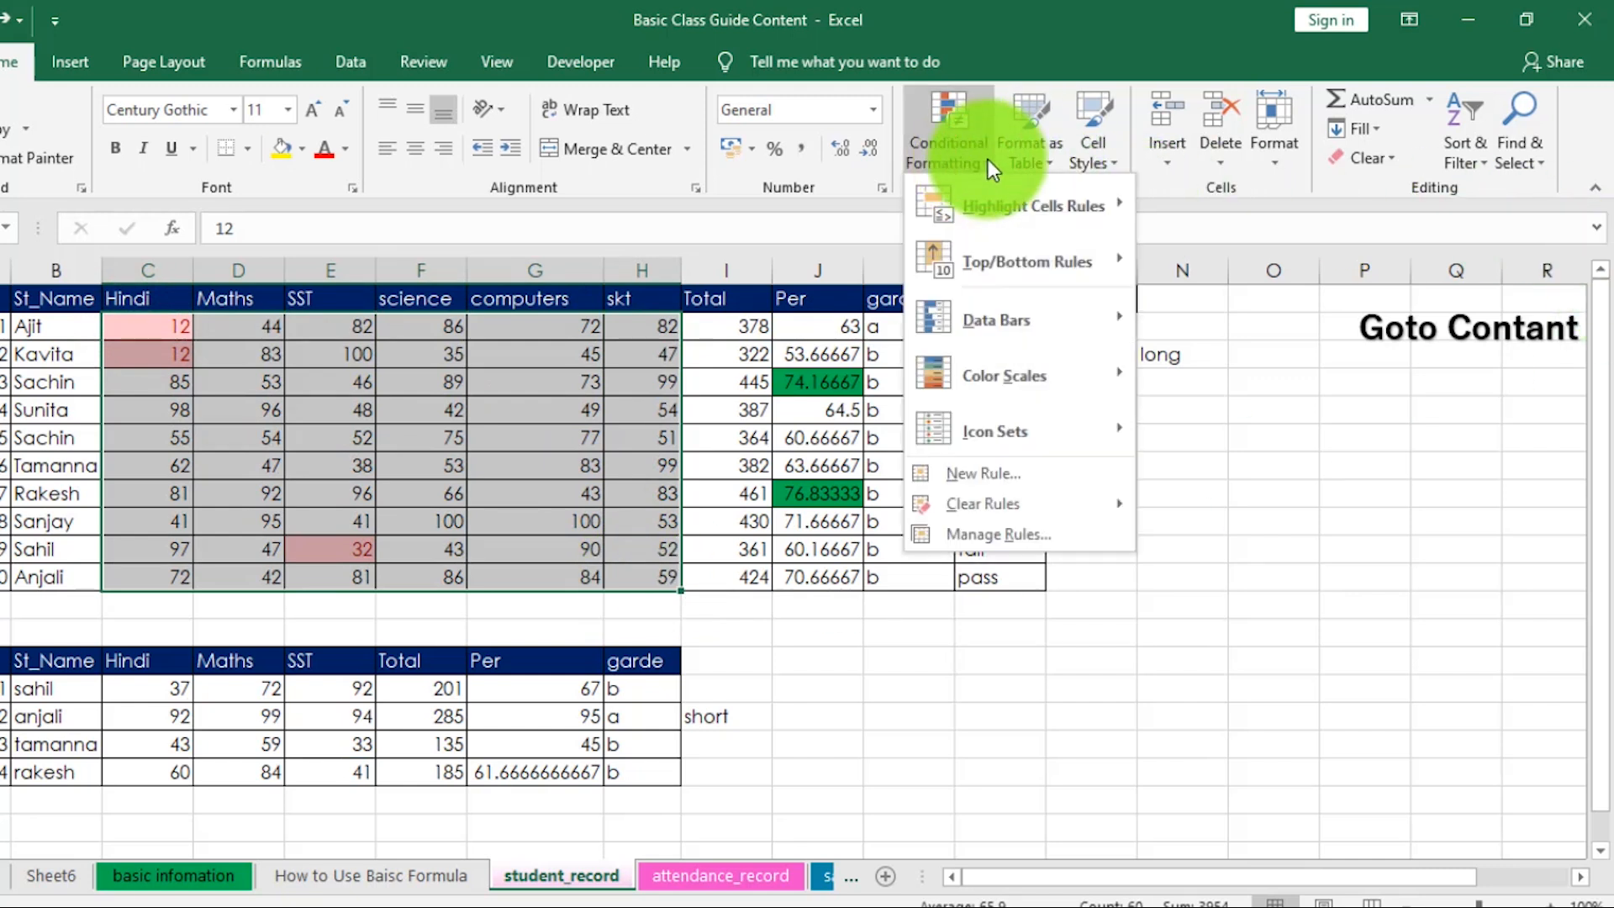
pyautogui.moveTo(1019, 509)
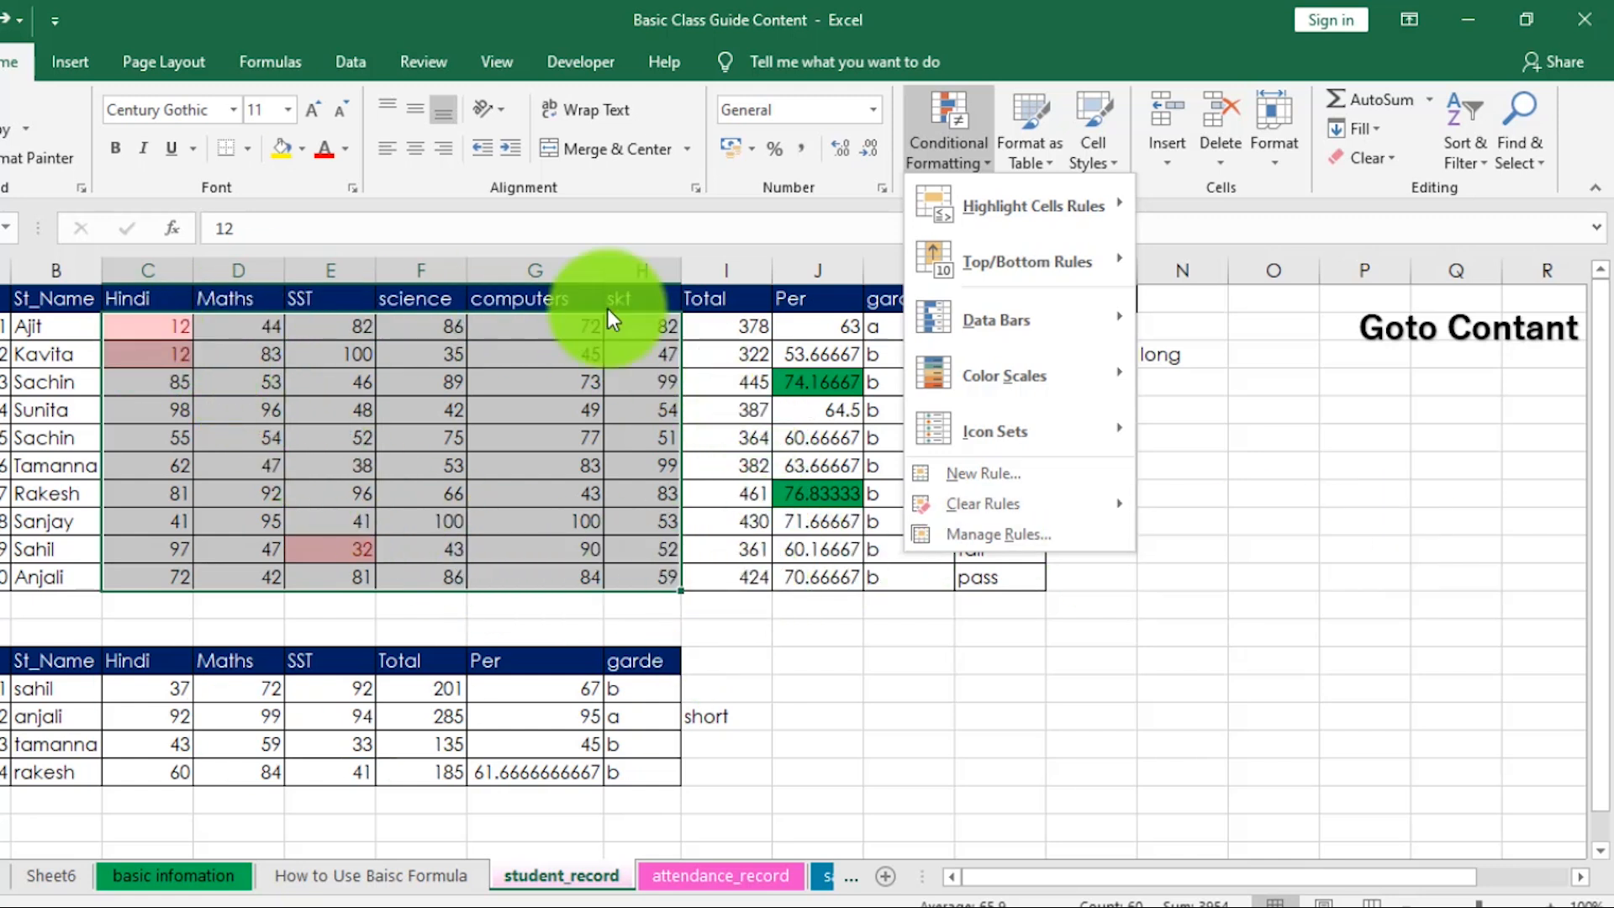
pyautogui.moveTo(1051, 511)
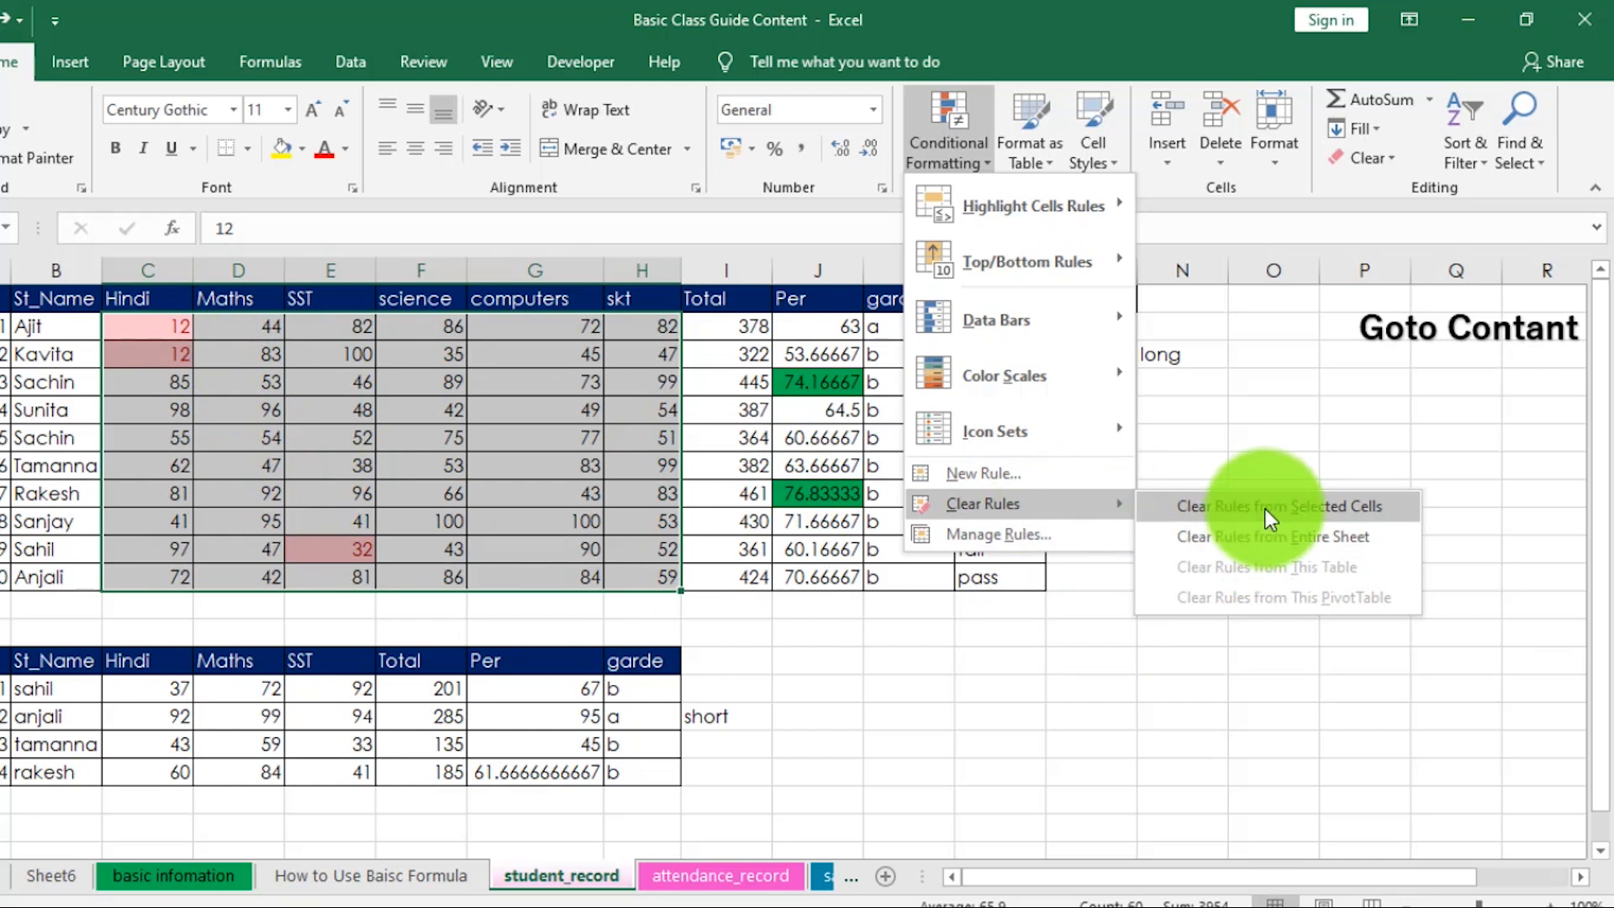
pyautogui.click(1323, 509)
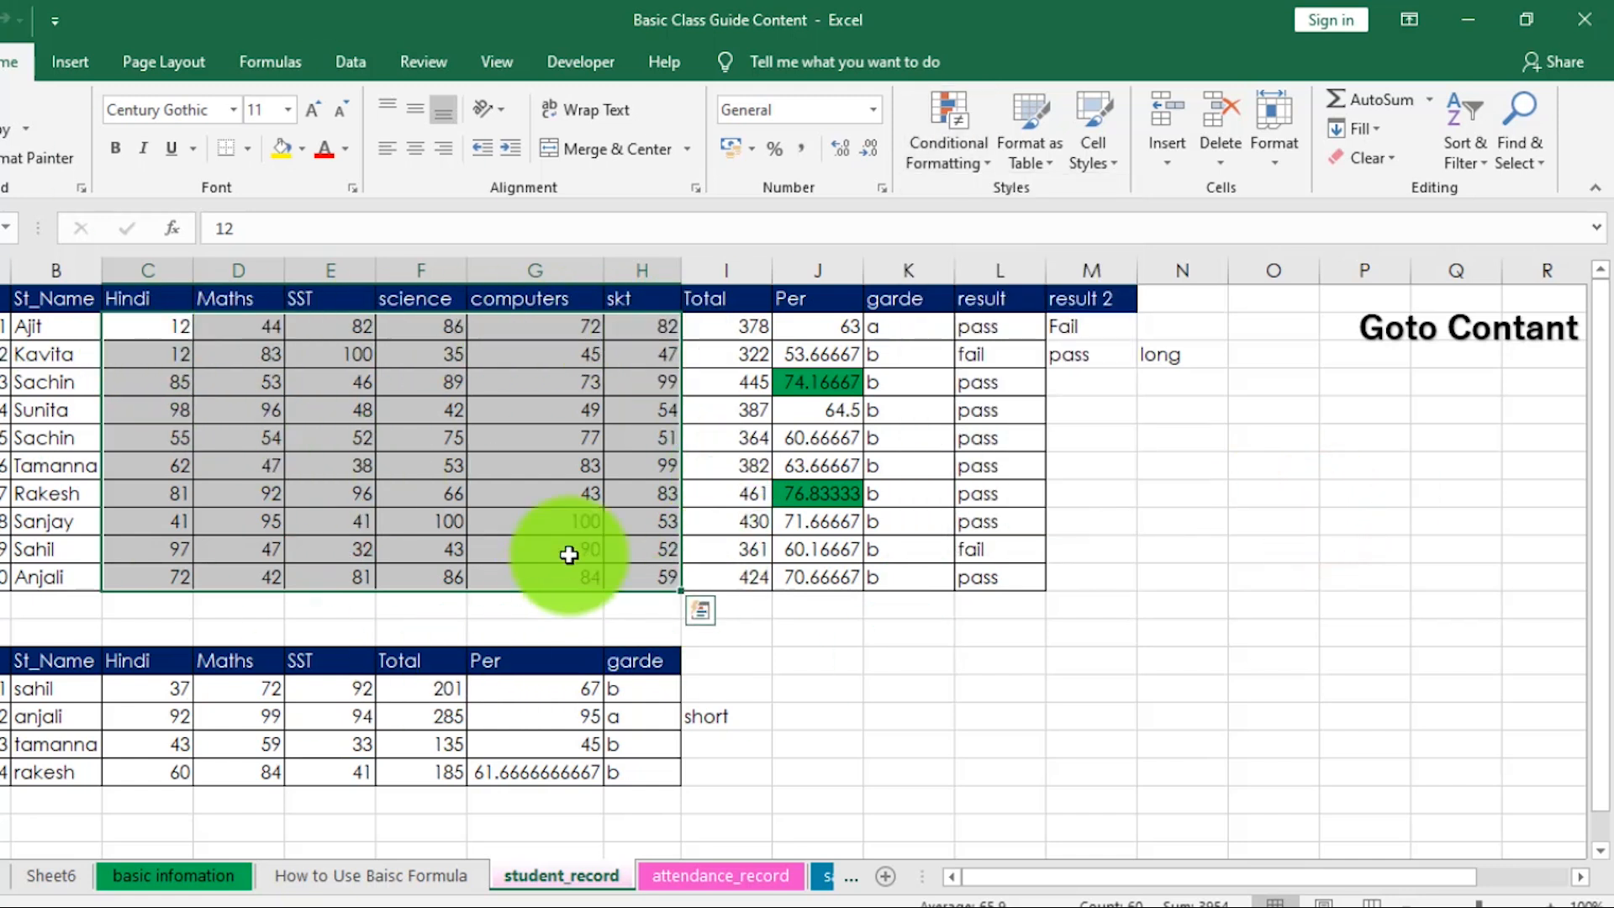
pyautogui.click(981, 164)
pyautogui.moveTo(1053, 210)
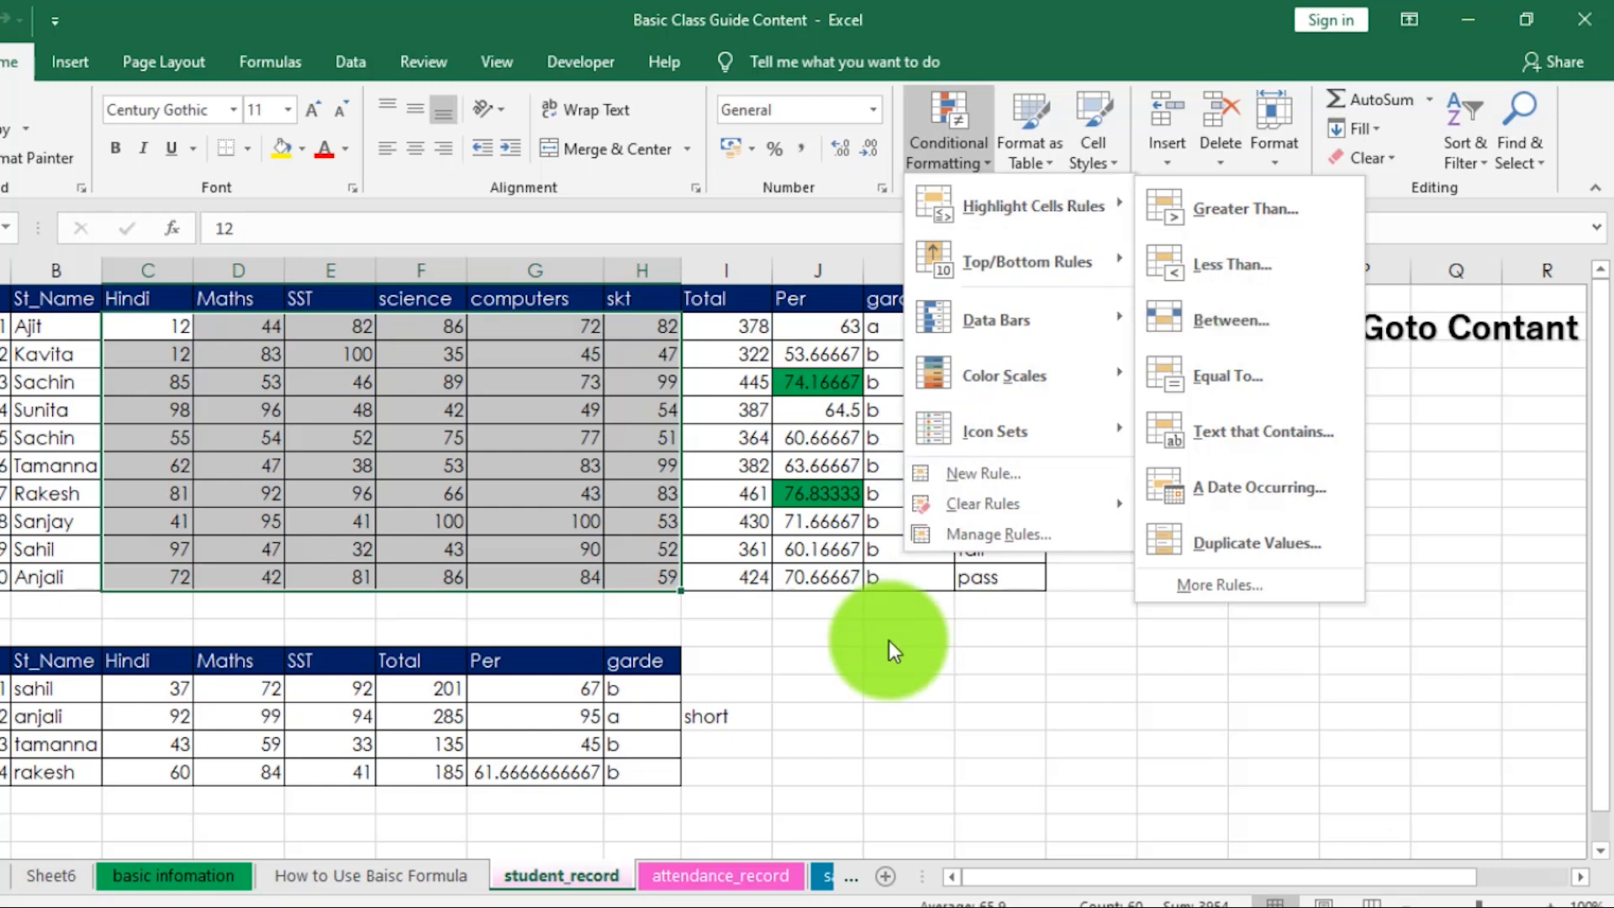
pyautogui.click(850, 720)
pyautogui.click(785, 518)
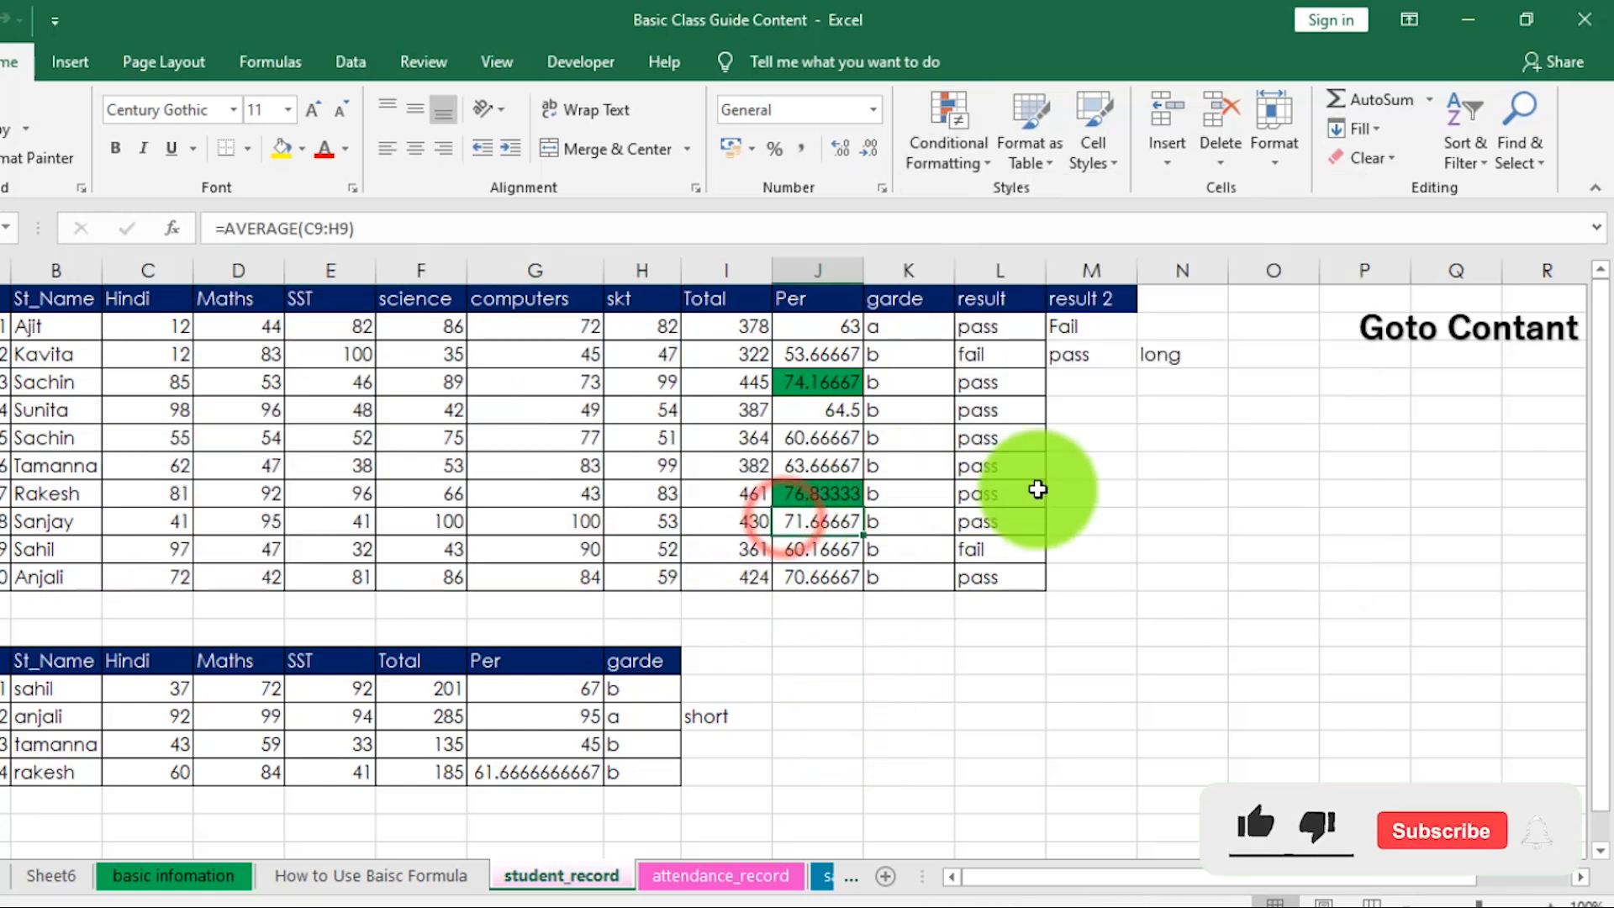
# Start a Between highlight rule on the Total values in I2:I11 with limits of 300 and 500.
pyautogui.moveTo(721, 332); pyautogui.dragTo(731, 588)
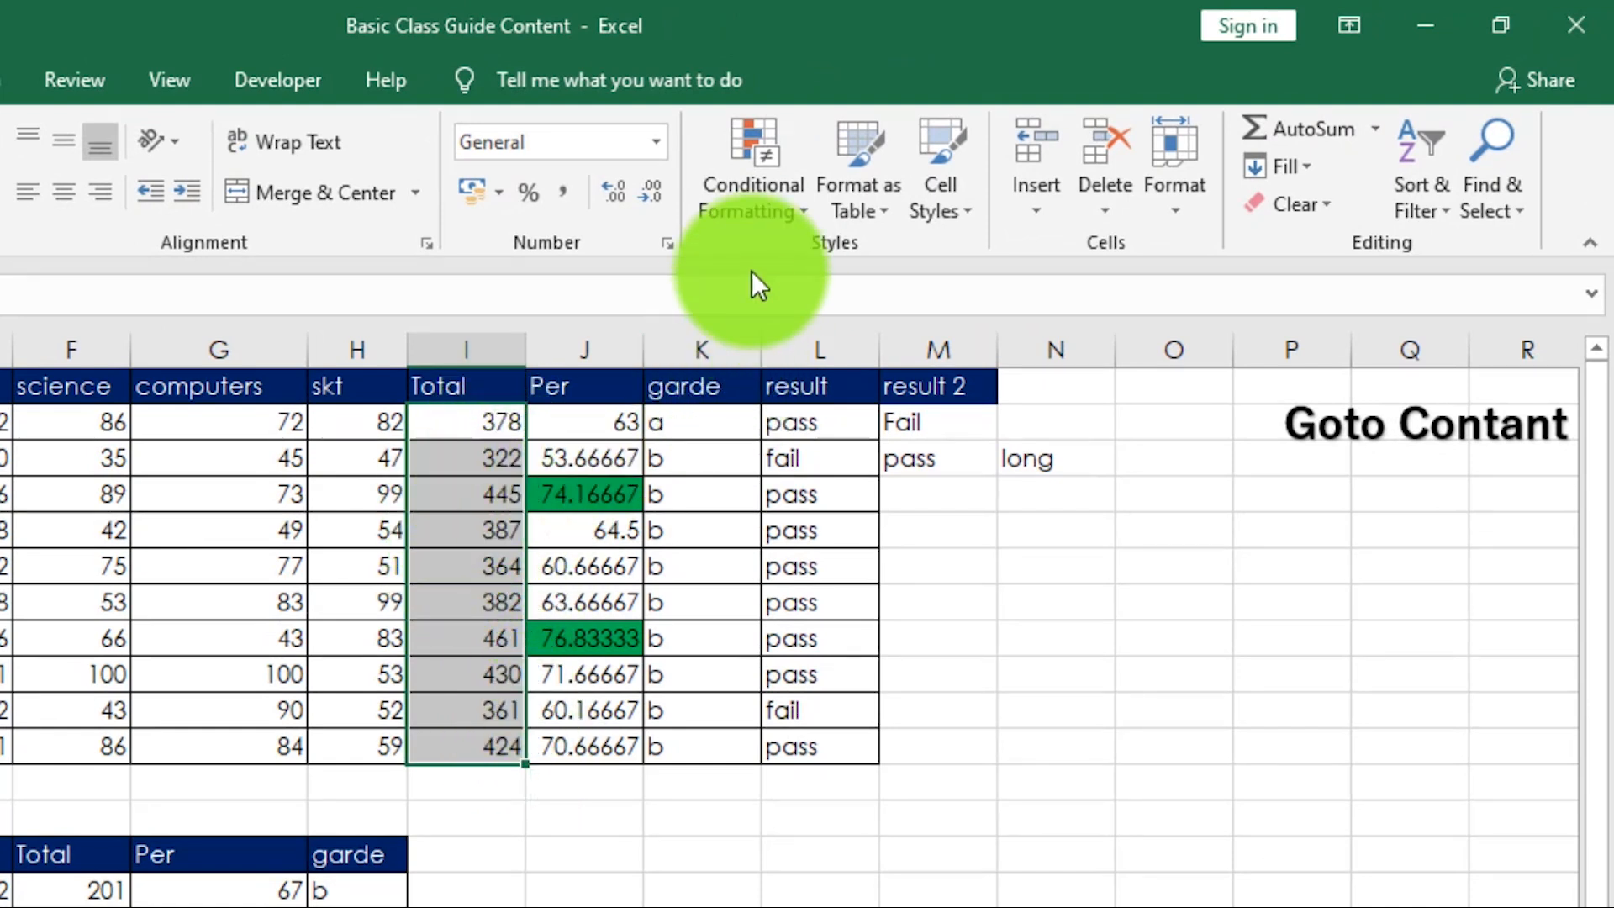
pyautogui.click(789, 217)
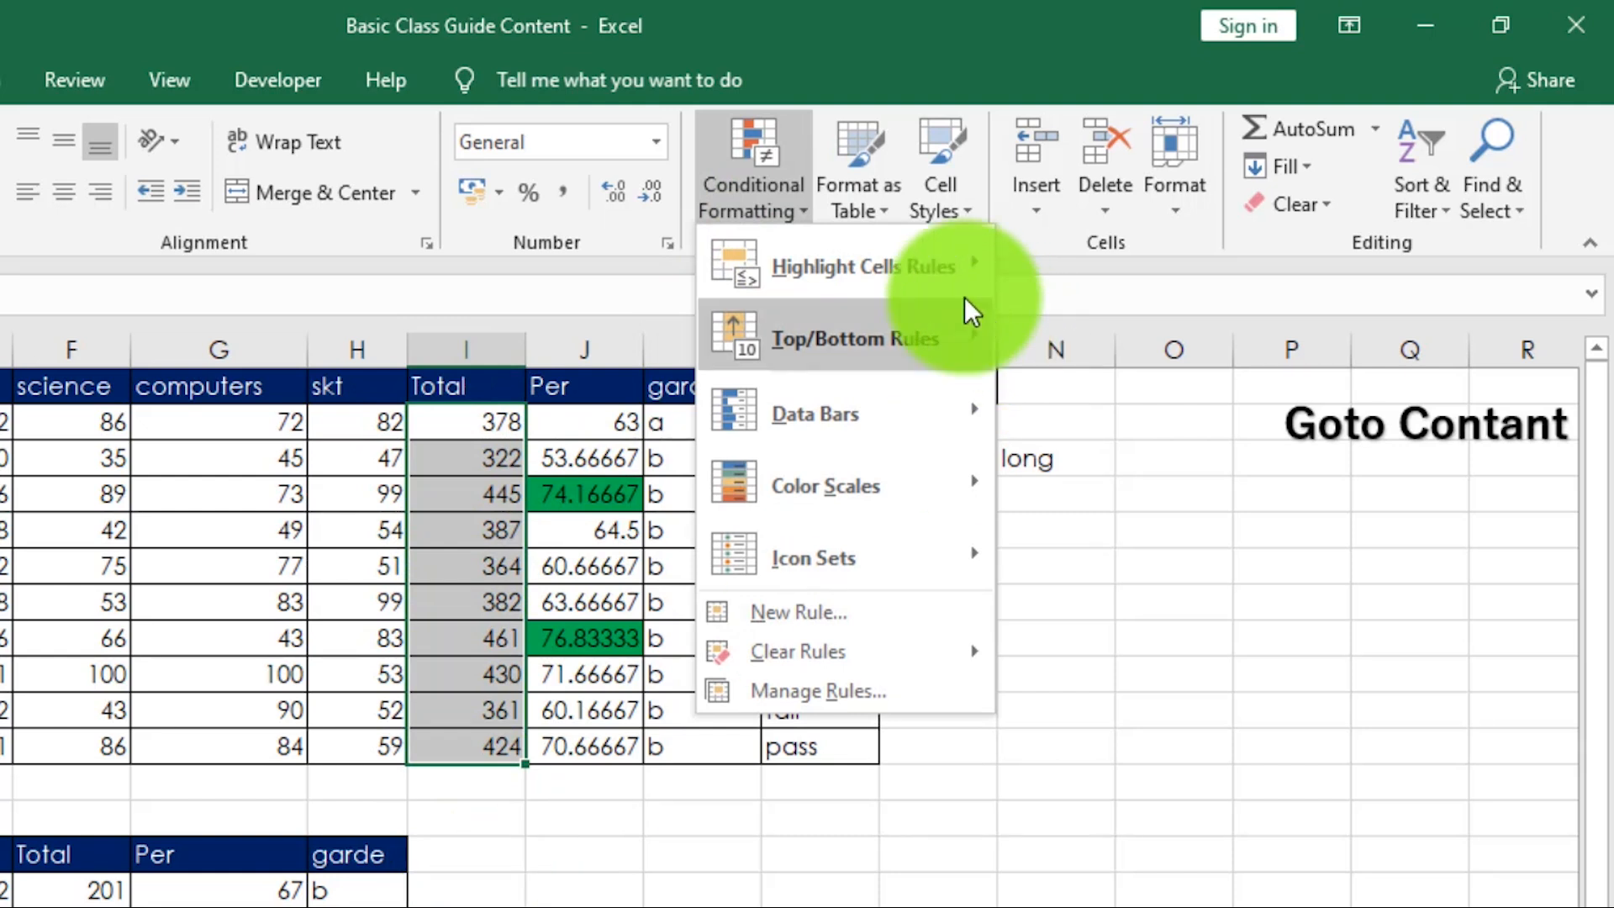
pyautogui.moveTo(930, 279)
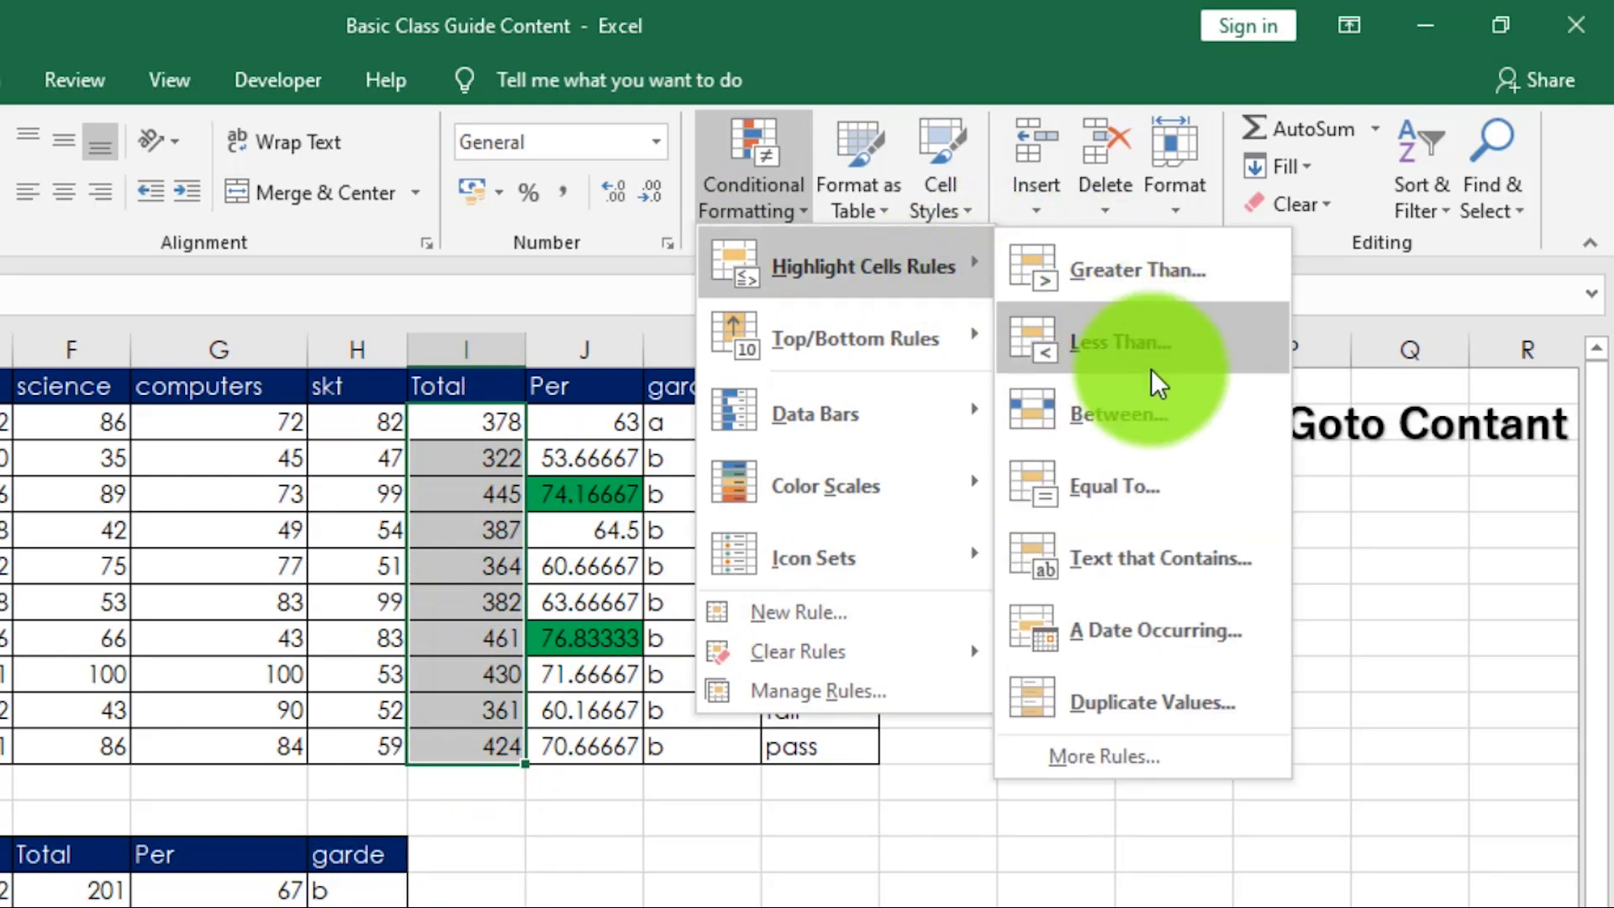
pyautogui.click(1132, 427)
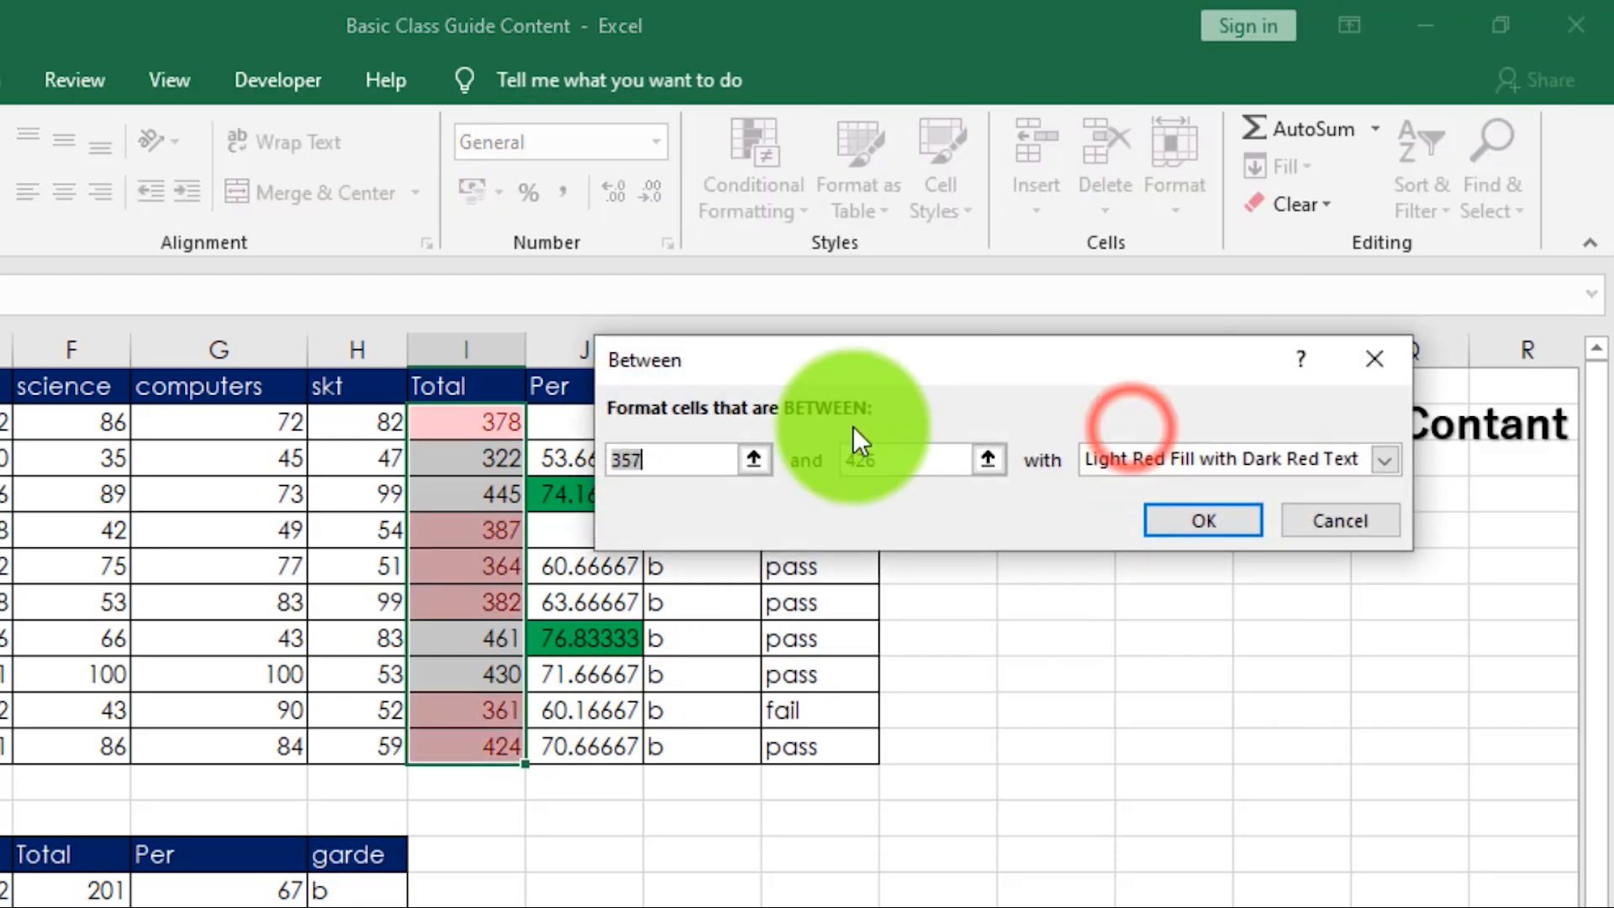
pyautogui.moveTo(824, 371); pyautogui.dragTo(933, 558)
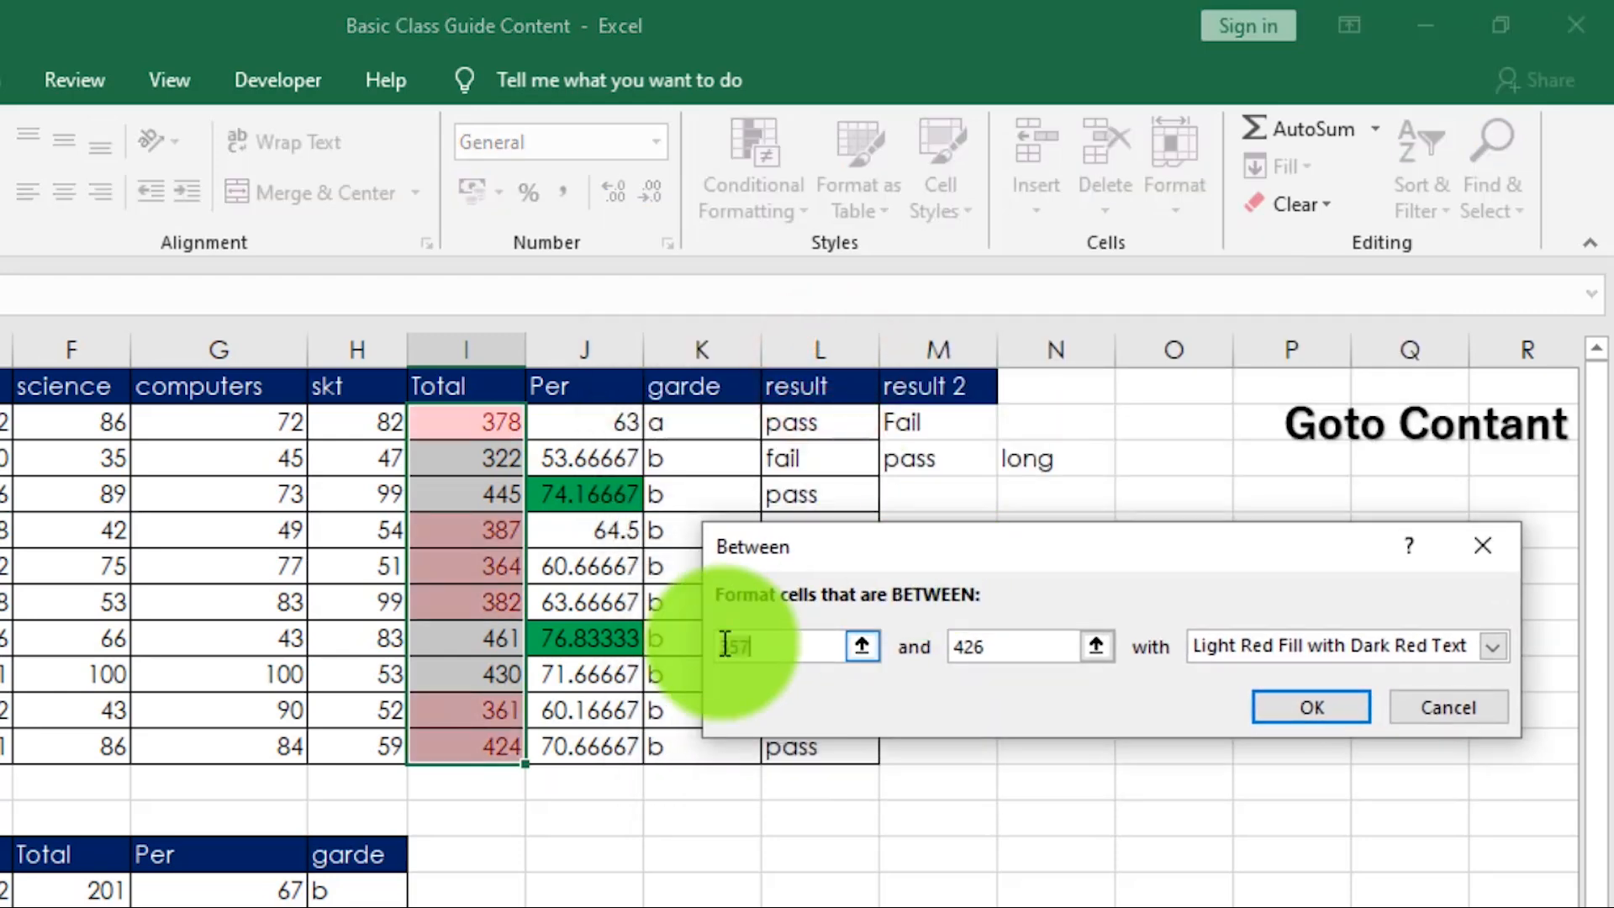
pyautogui.moveTo(763, 643); pyautogui.dragTo(641, 642)
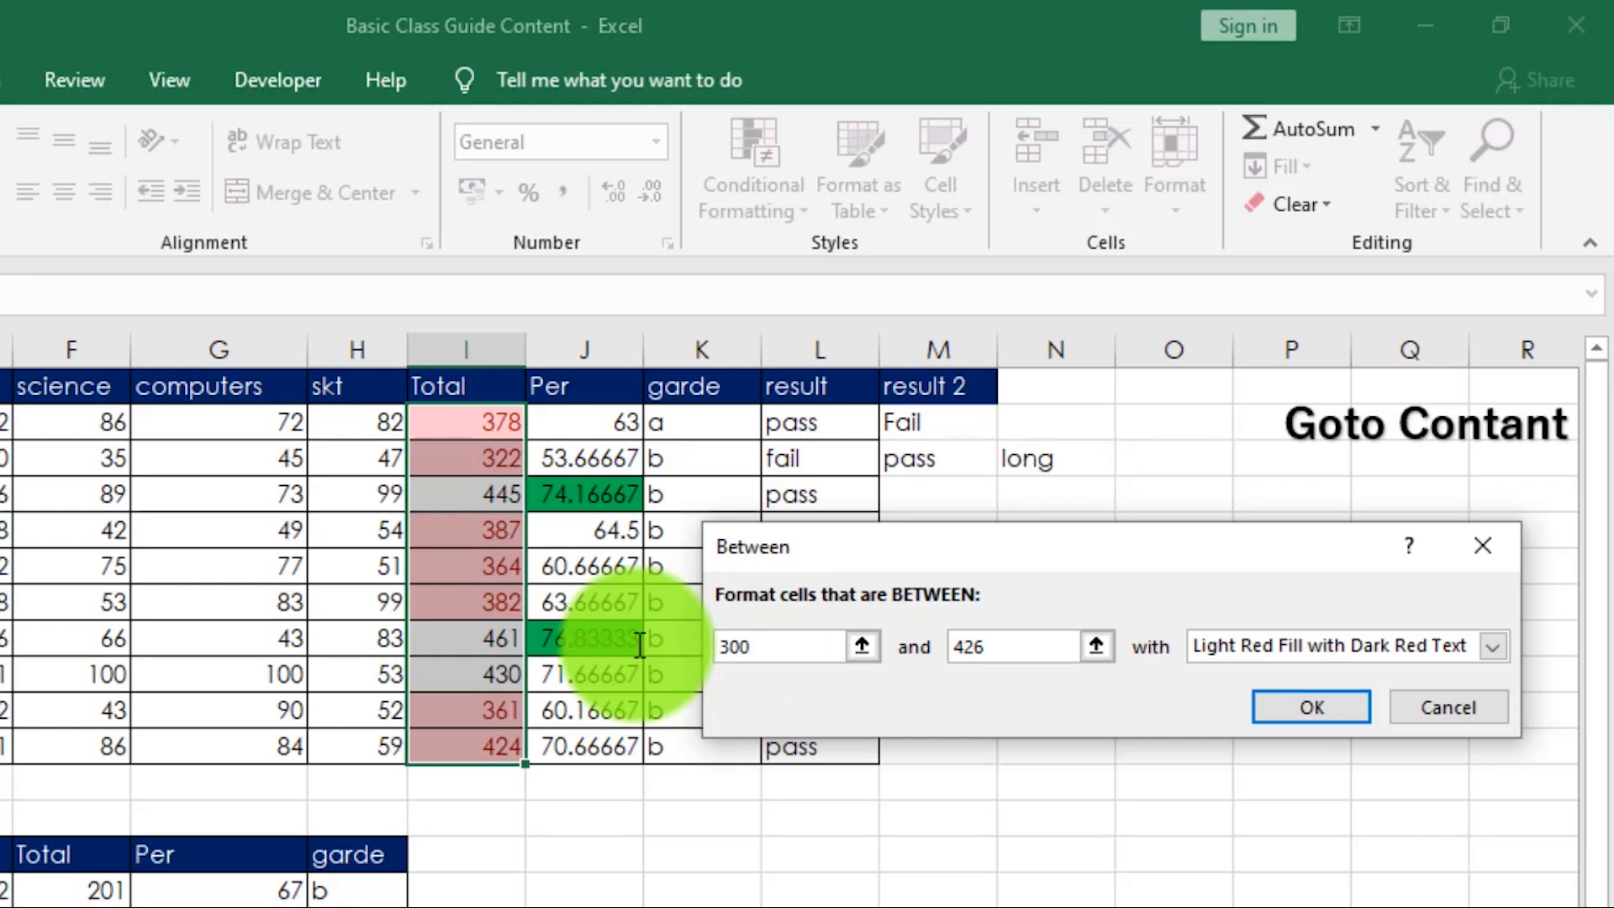
pyautogui.click(1027, 647)
pyautogui.doubleClick(1027, 646)
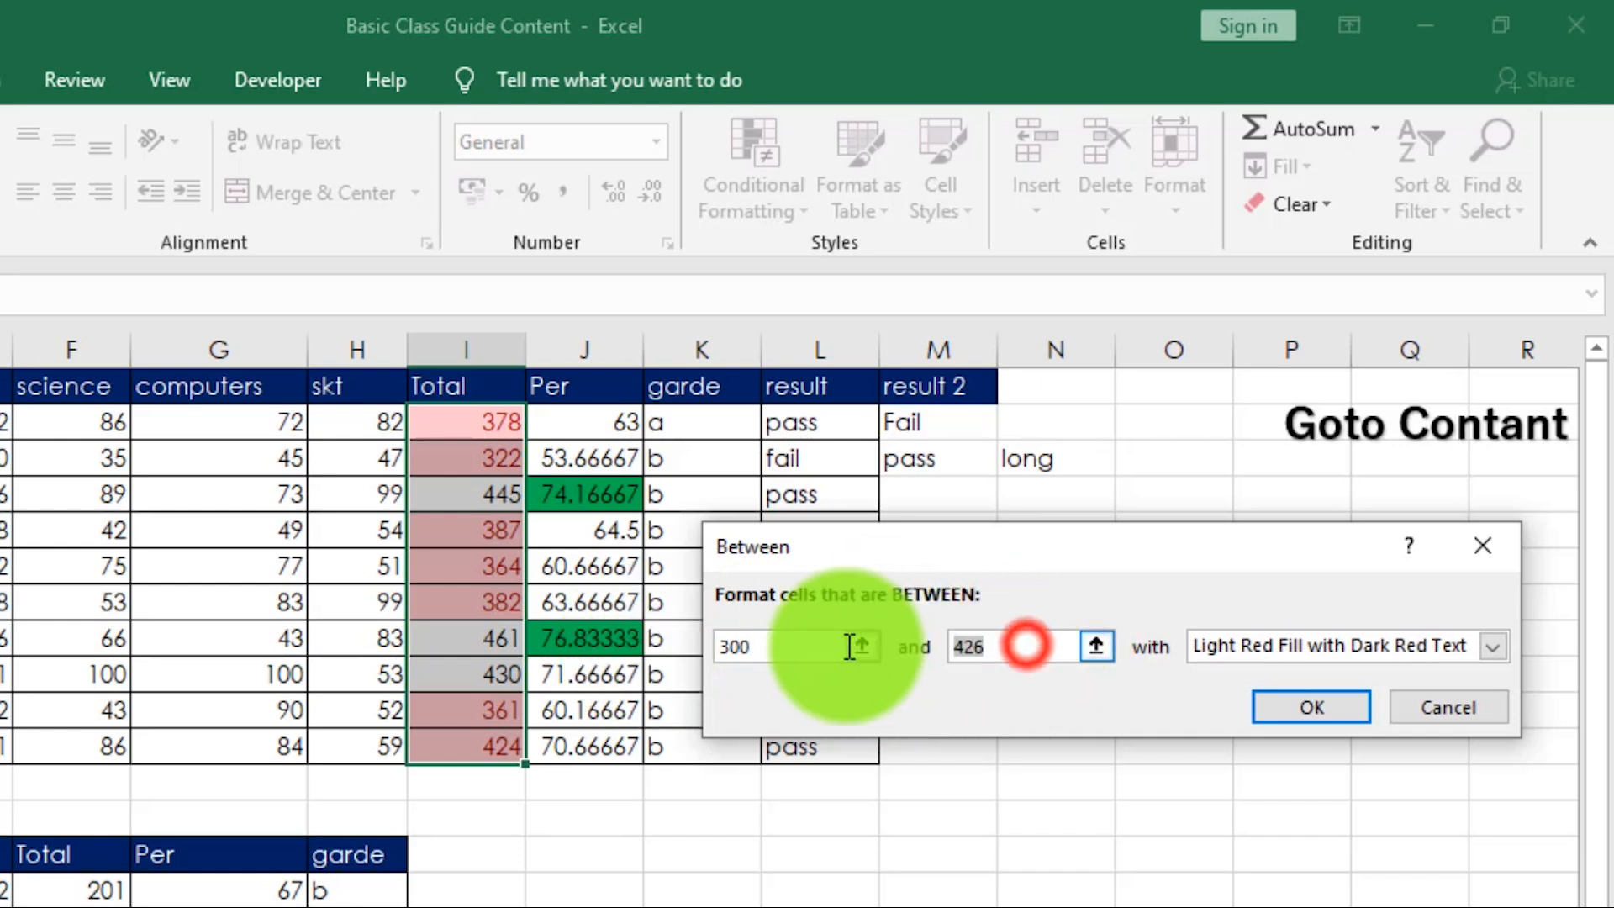
pyautogui.write('500')
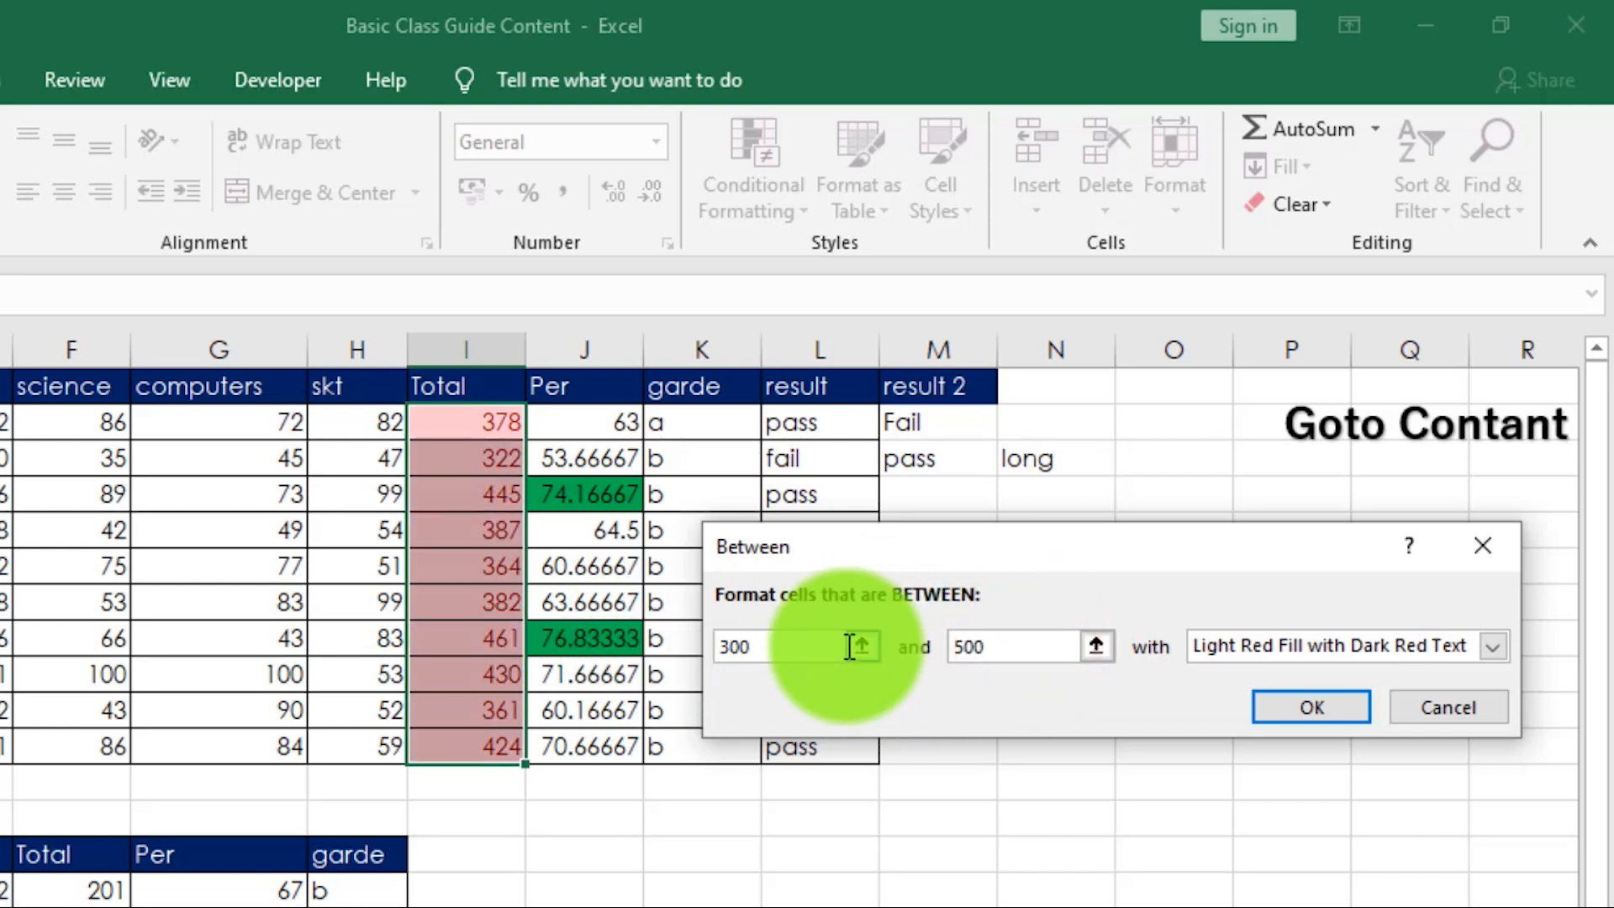
# Give the Between rule Green Fill with Dark Green Text, set its lower limit to 400 and apply it.
pyautogui.doubleClick(770, 647)
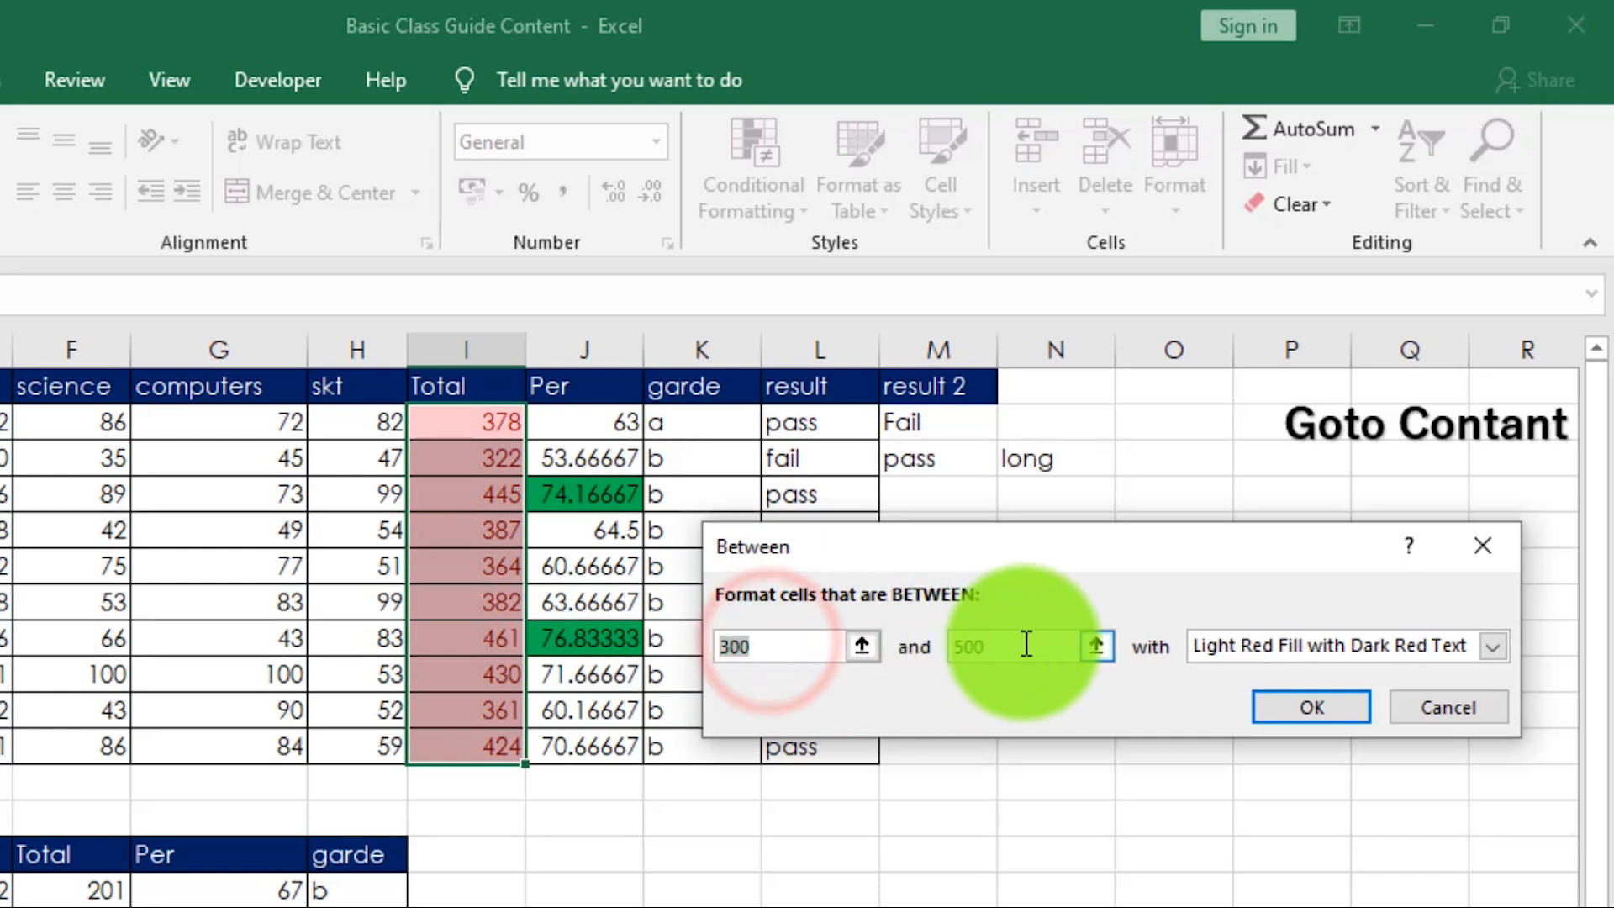
pyautogui.click(1026, 645)
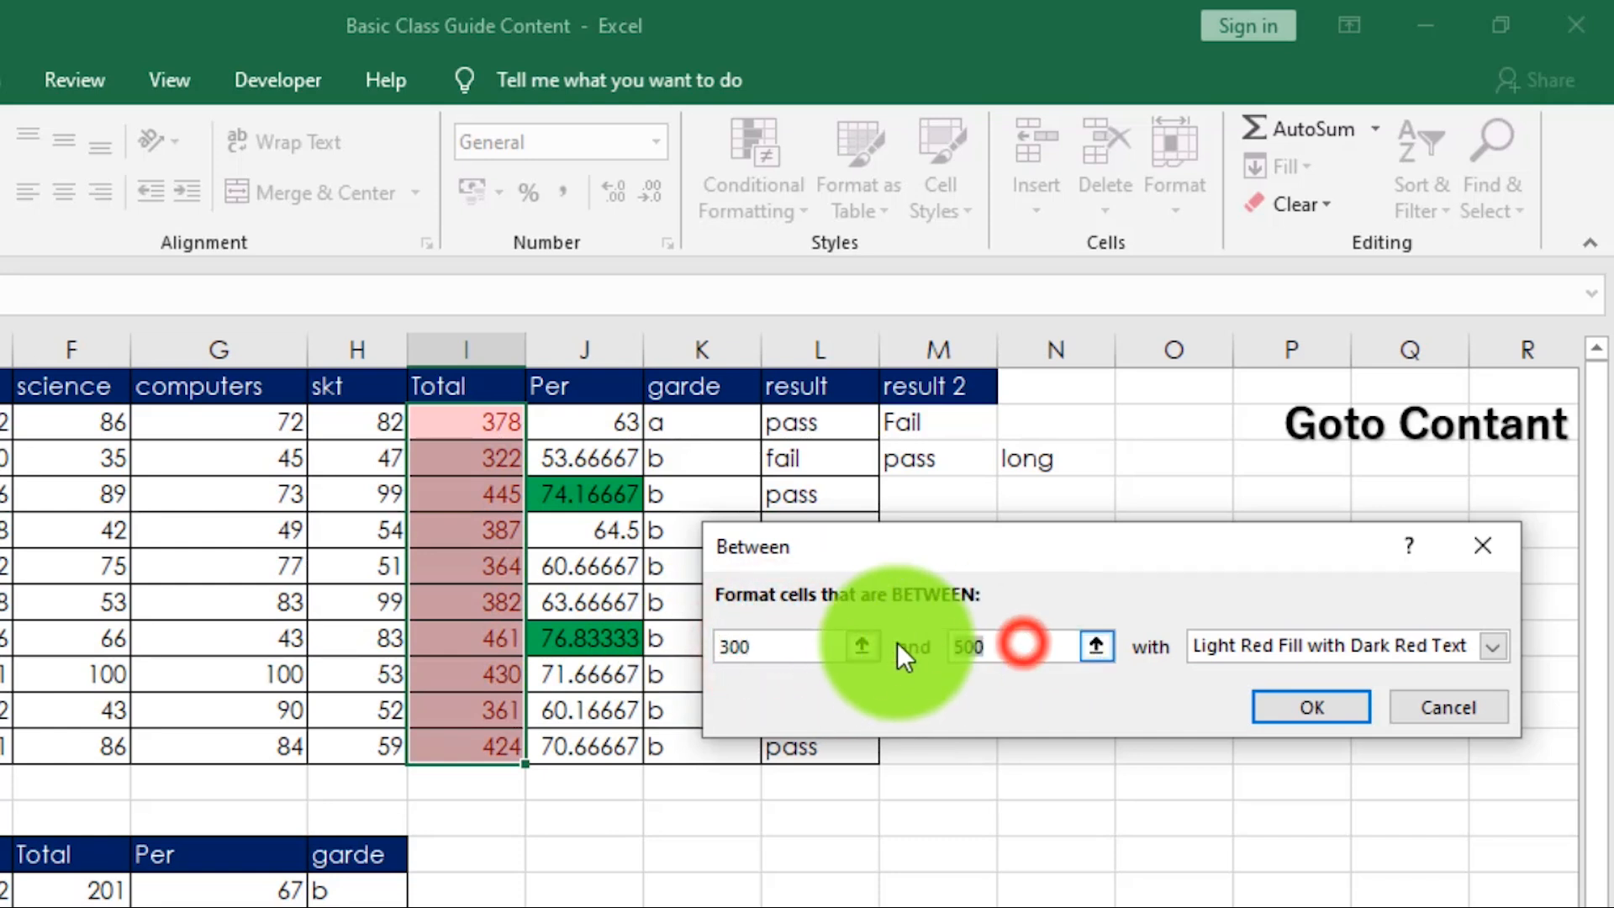
pyautogui.click(1491, 646)
pyautogui.click(1269, 721)
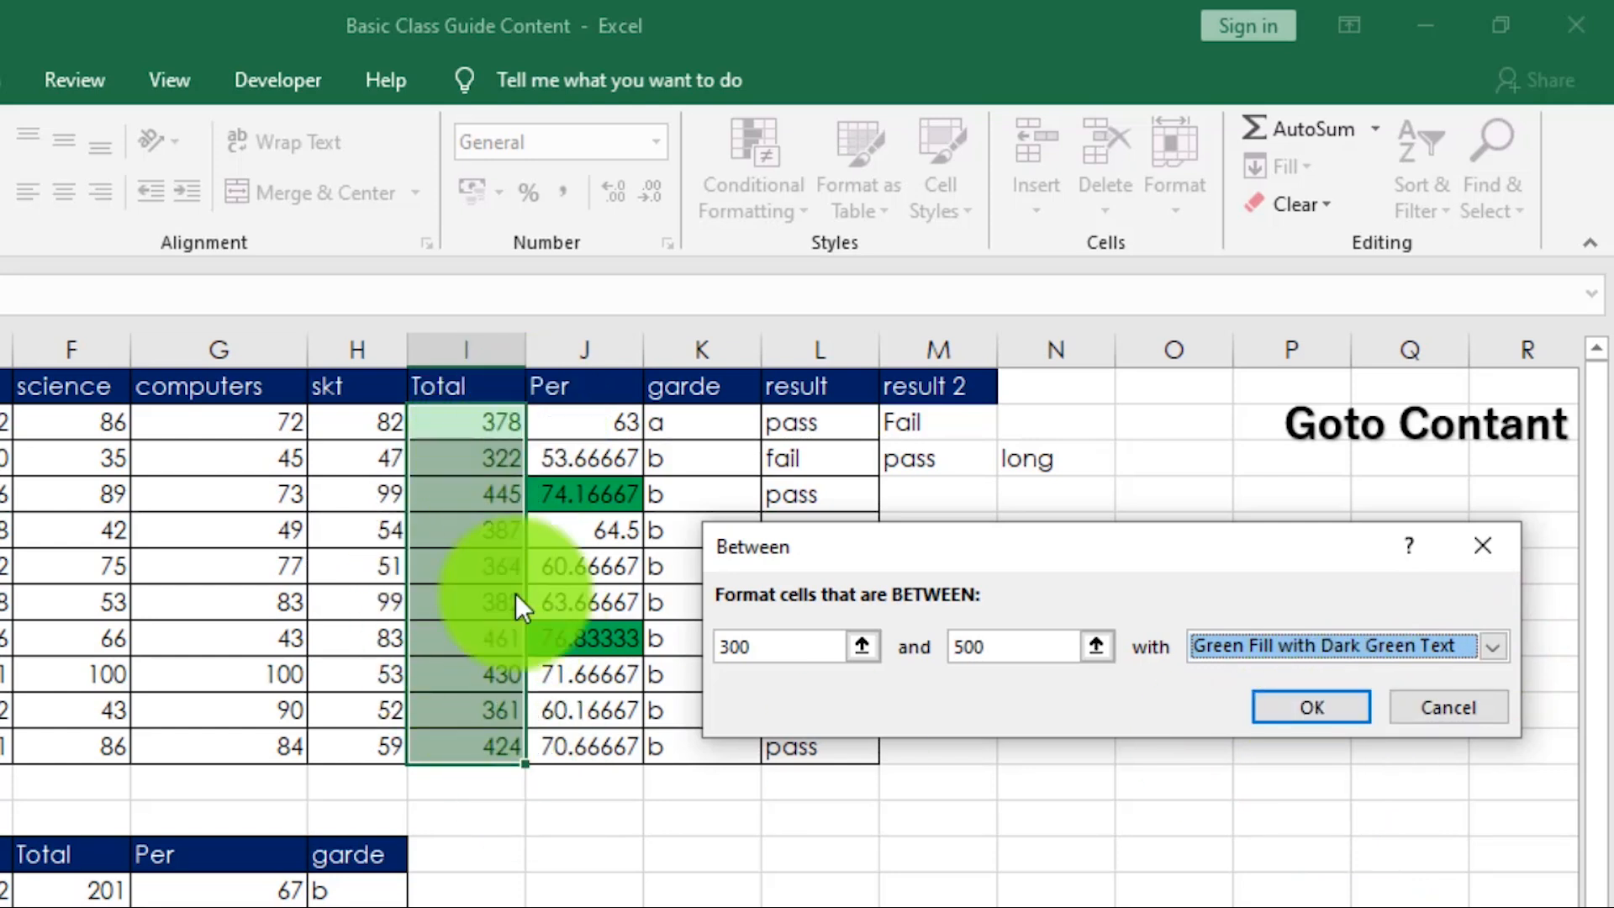
pyautogui.click(769, 646)
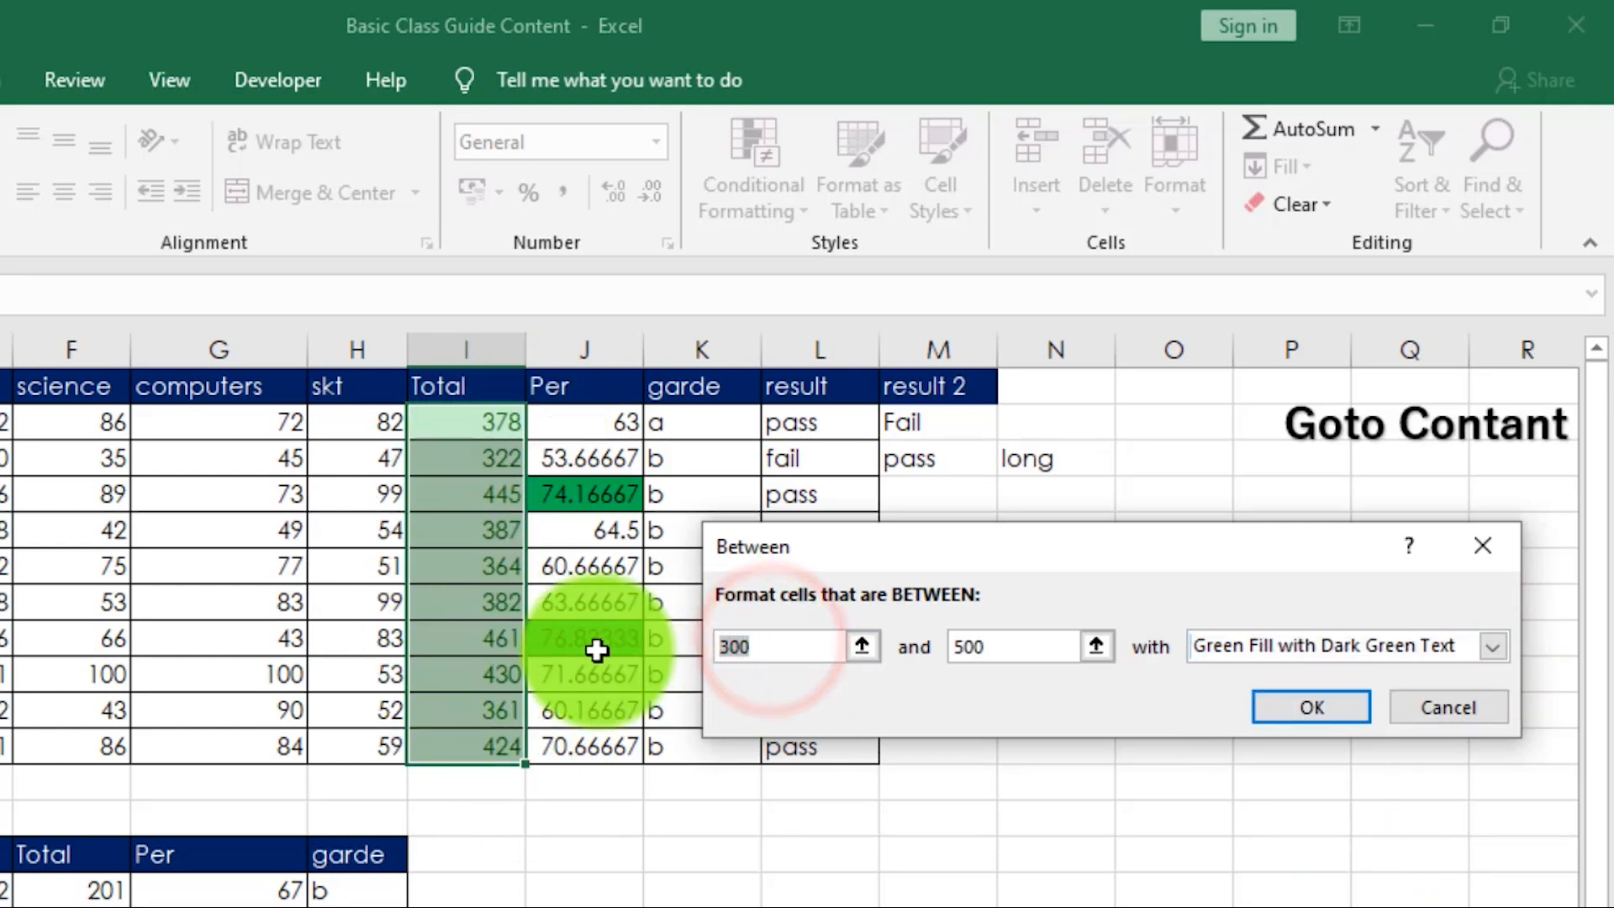
pyautogui.write('400')
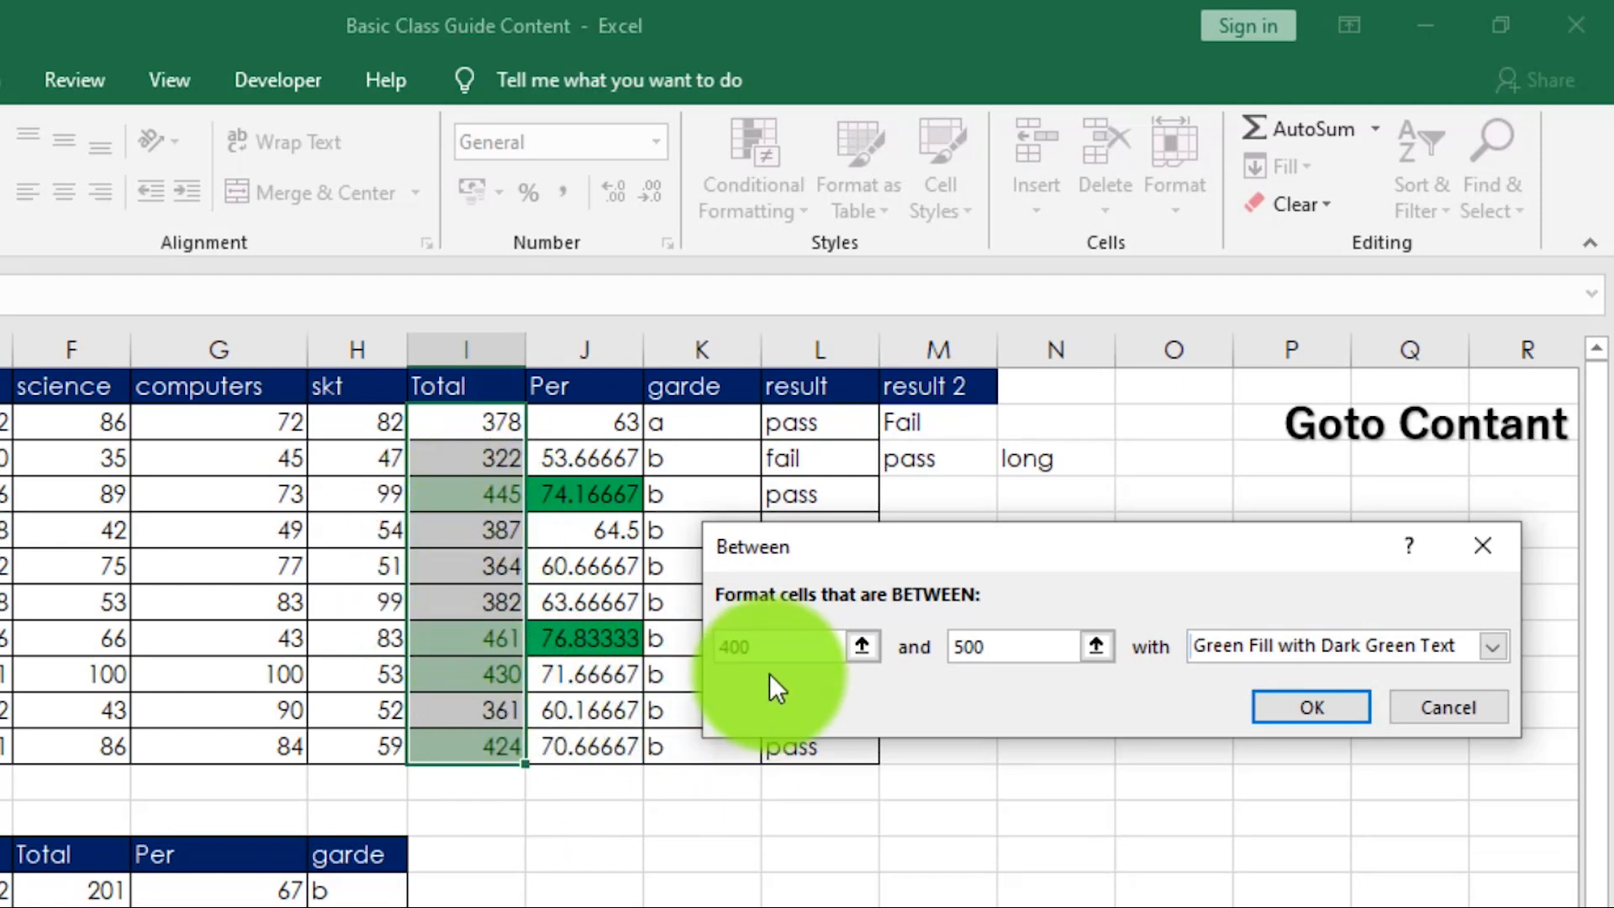
pyautogui.click(1299, 710)
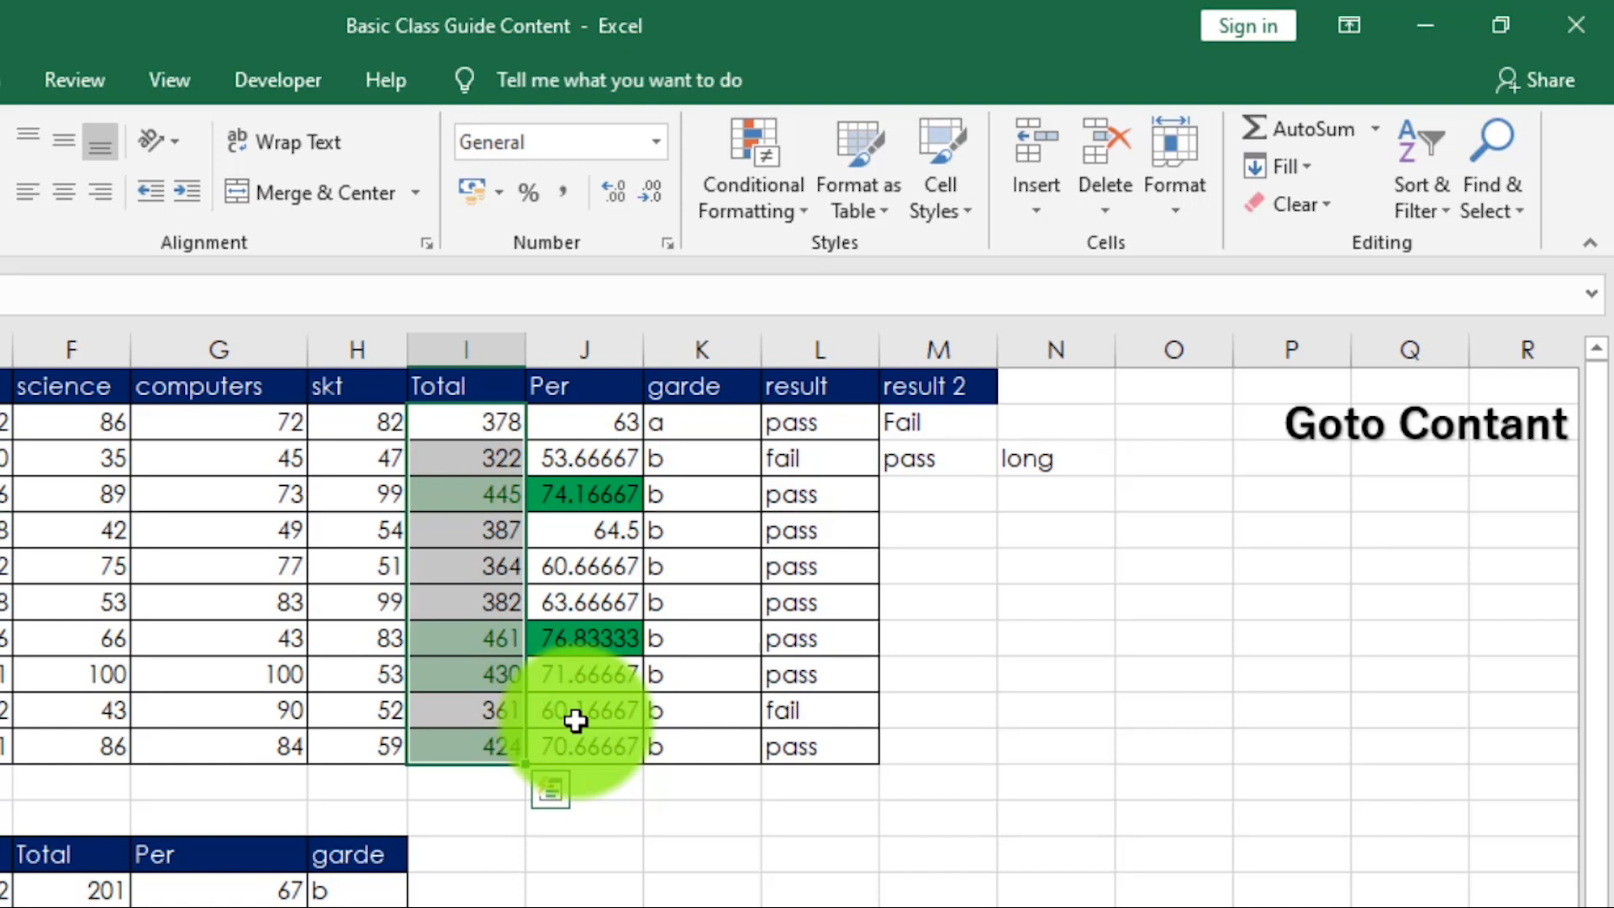
pyautogui.click(790, 215)
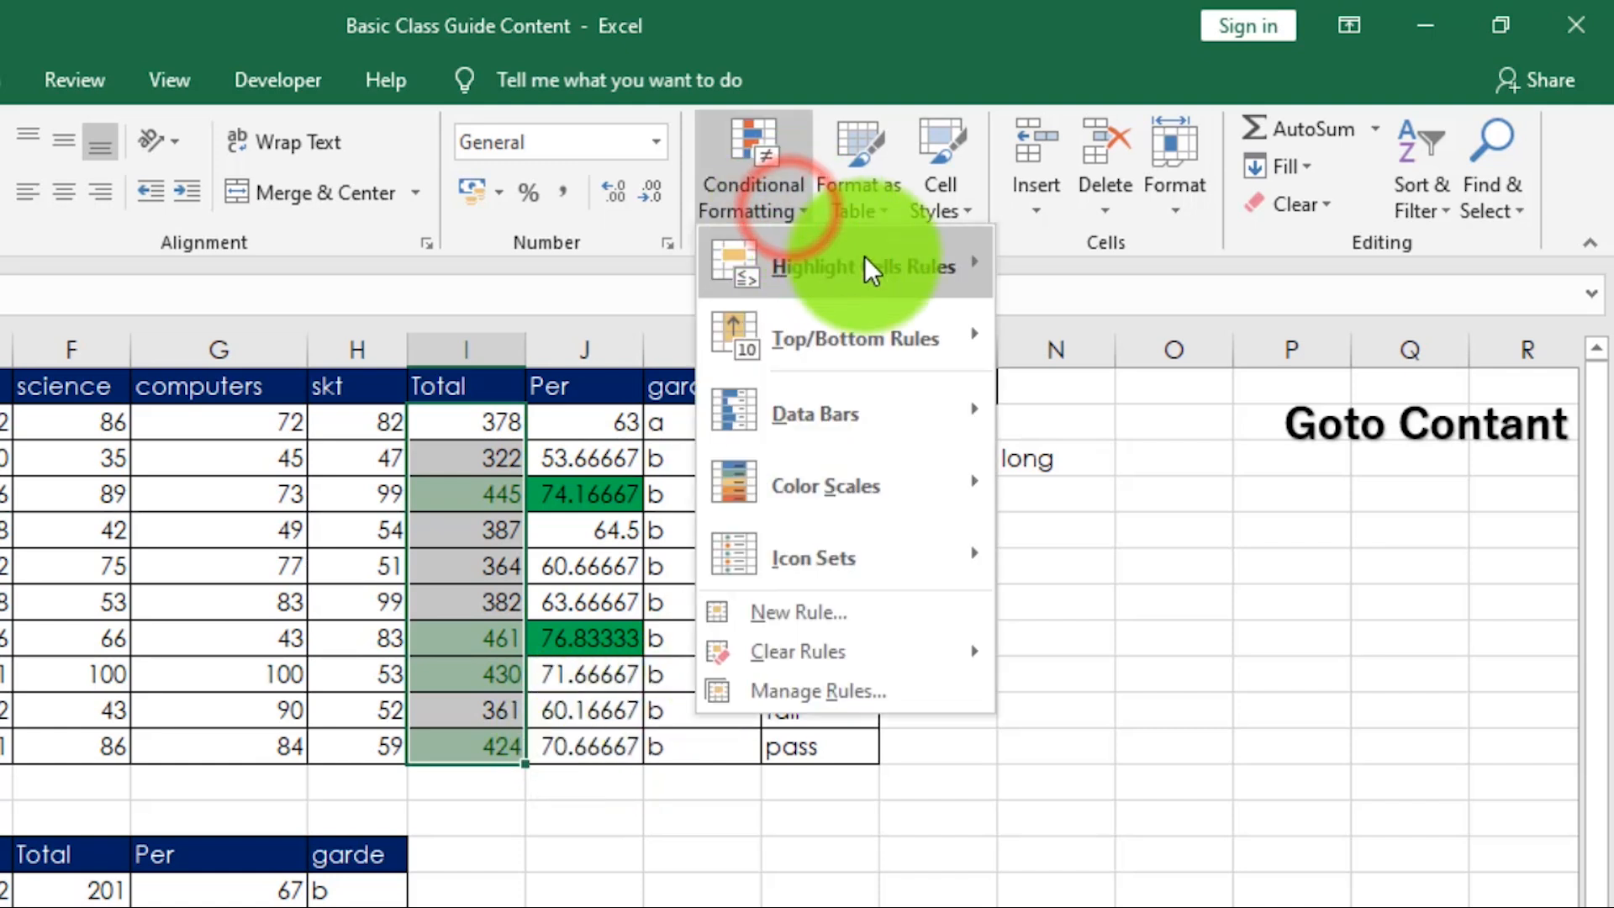
pyautogui.moveTo(864, 266)
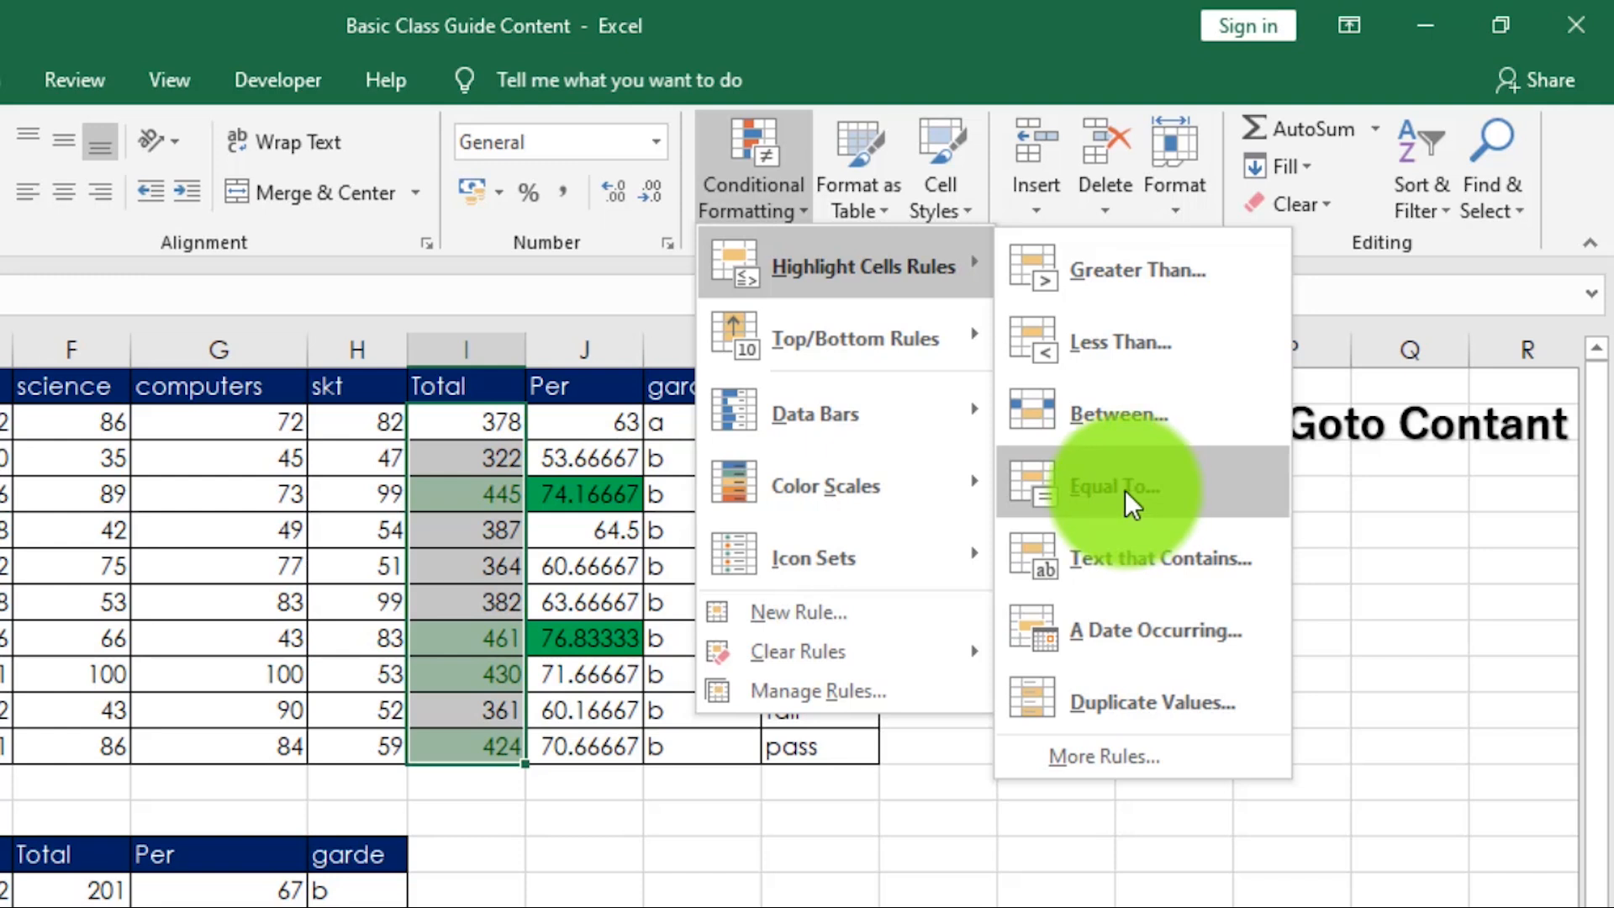
pyautogui.click(318, 528)
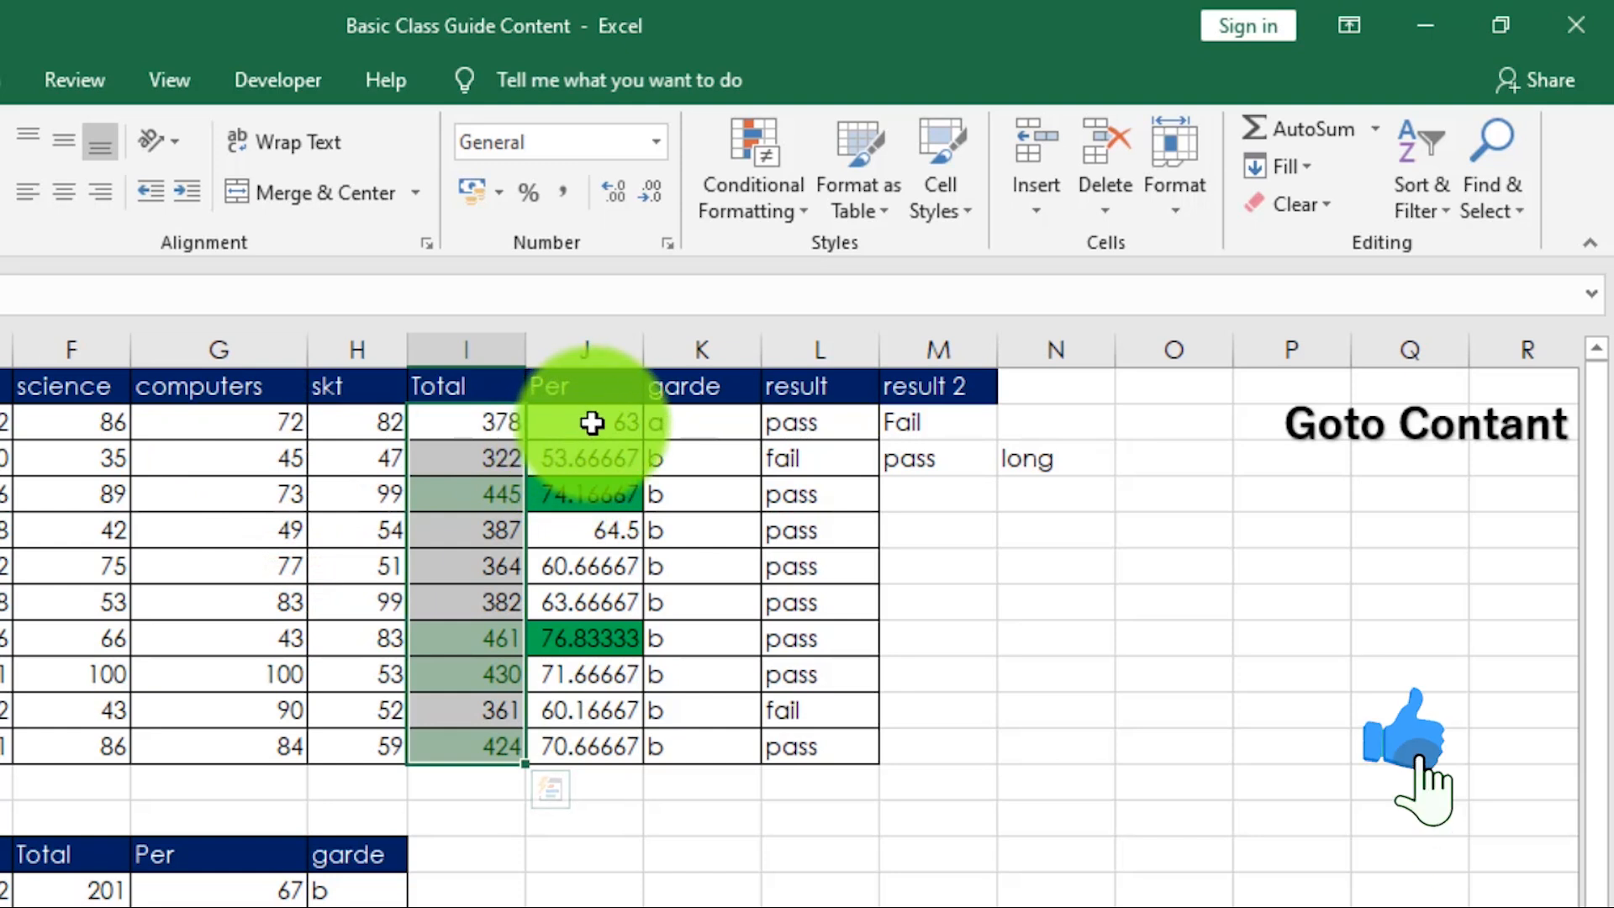
# Try an Equal To highlight rule with the value 70 on the Per values in J2:J11 without applying it.
pyautogui.moveTo(593, 422); pyautogui.dragTo(588, 745)
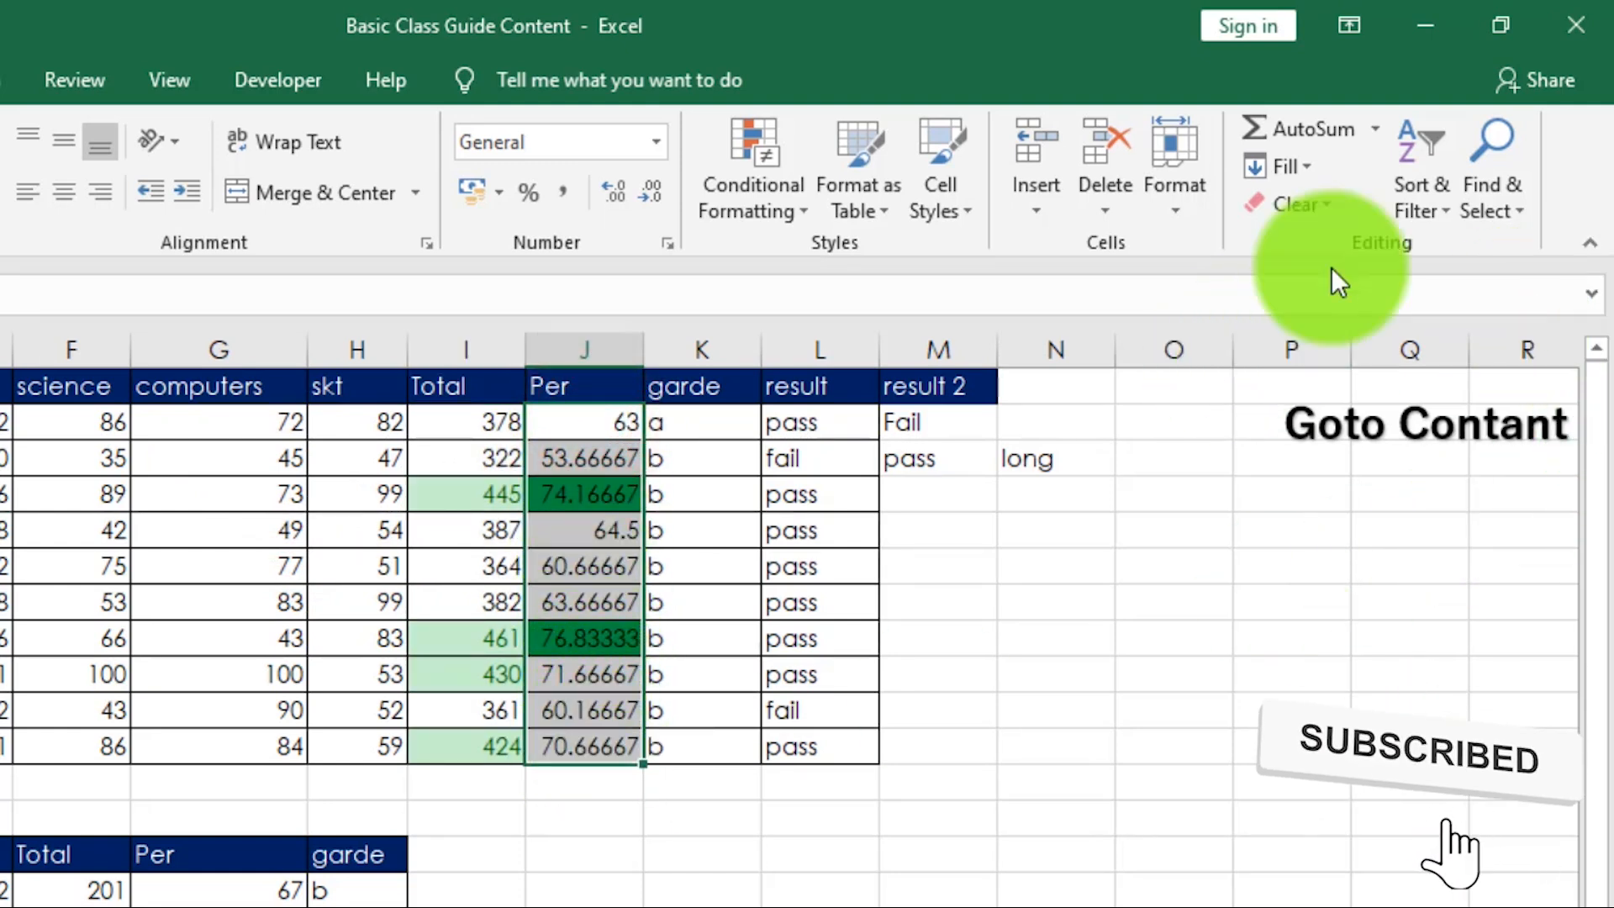
pyautogui.click(785, 215)
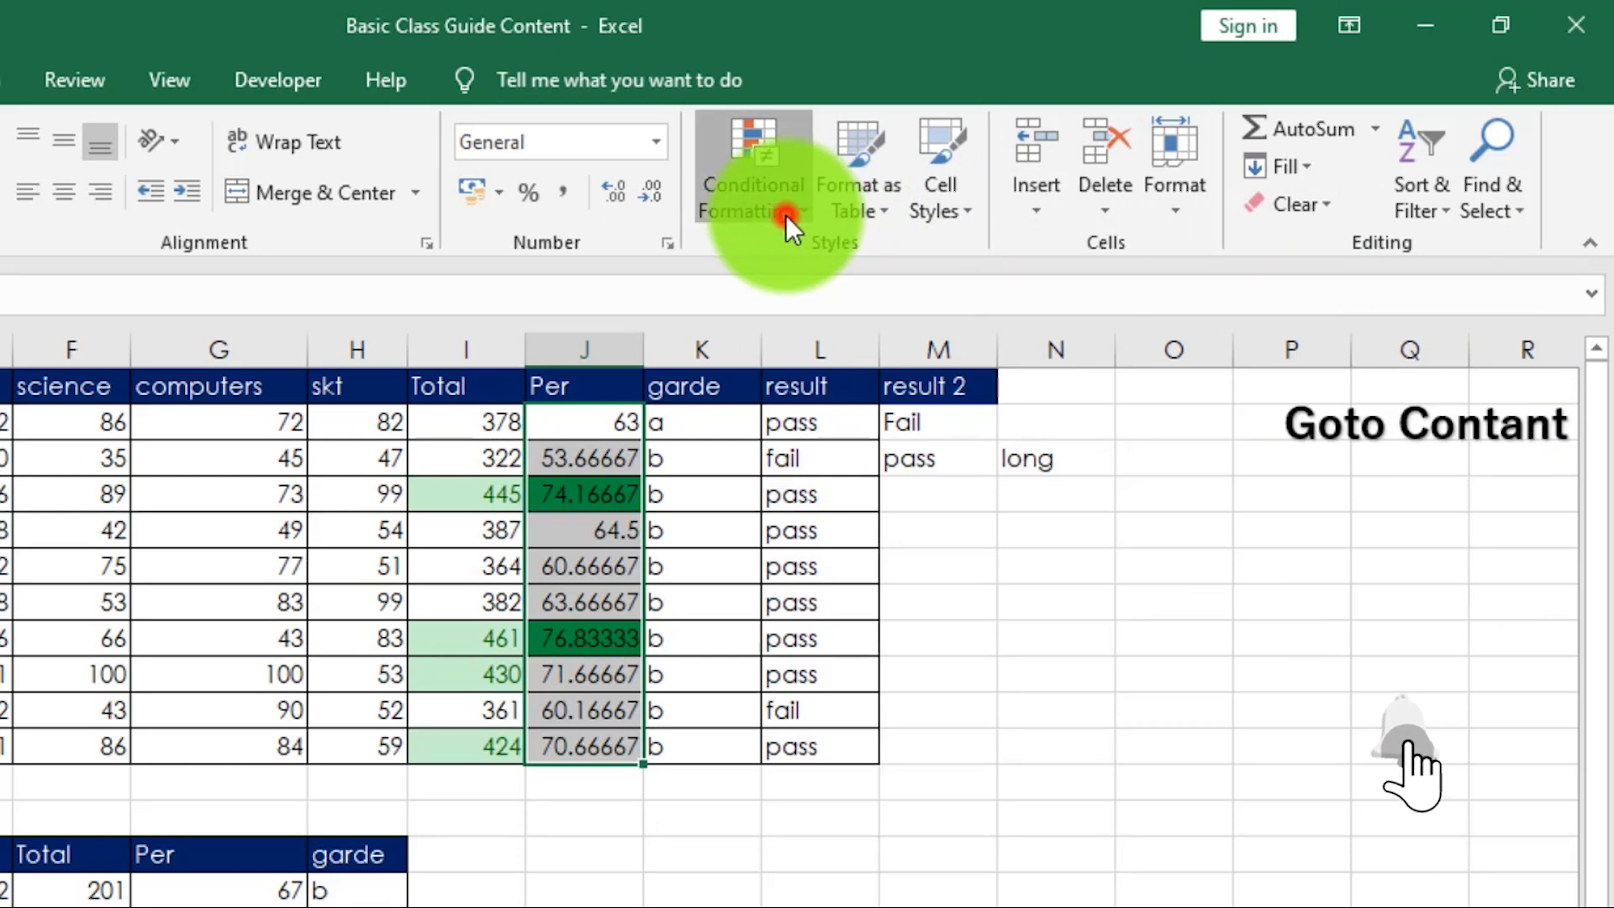
pyautogui.moveTo(802, 266)
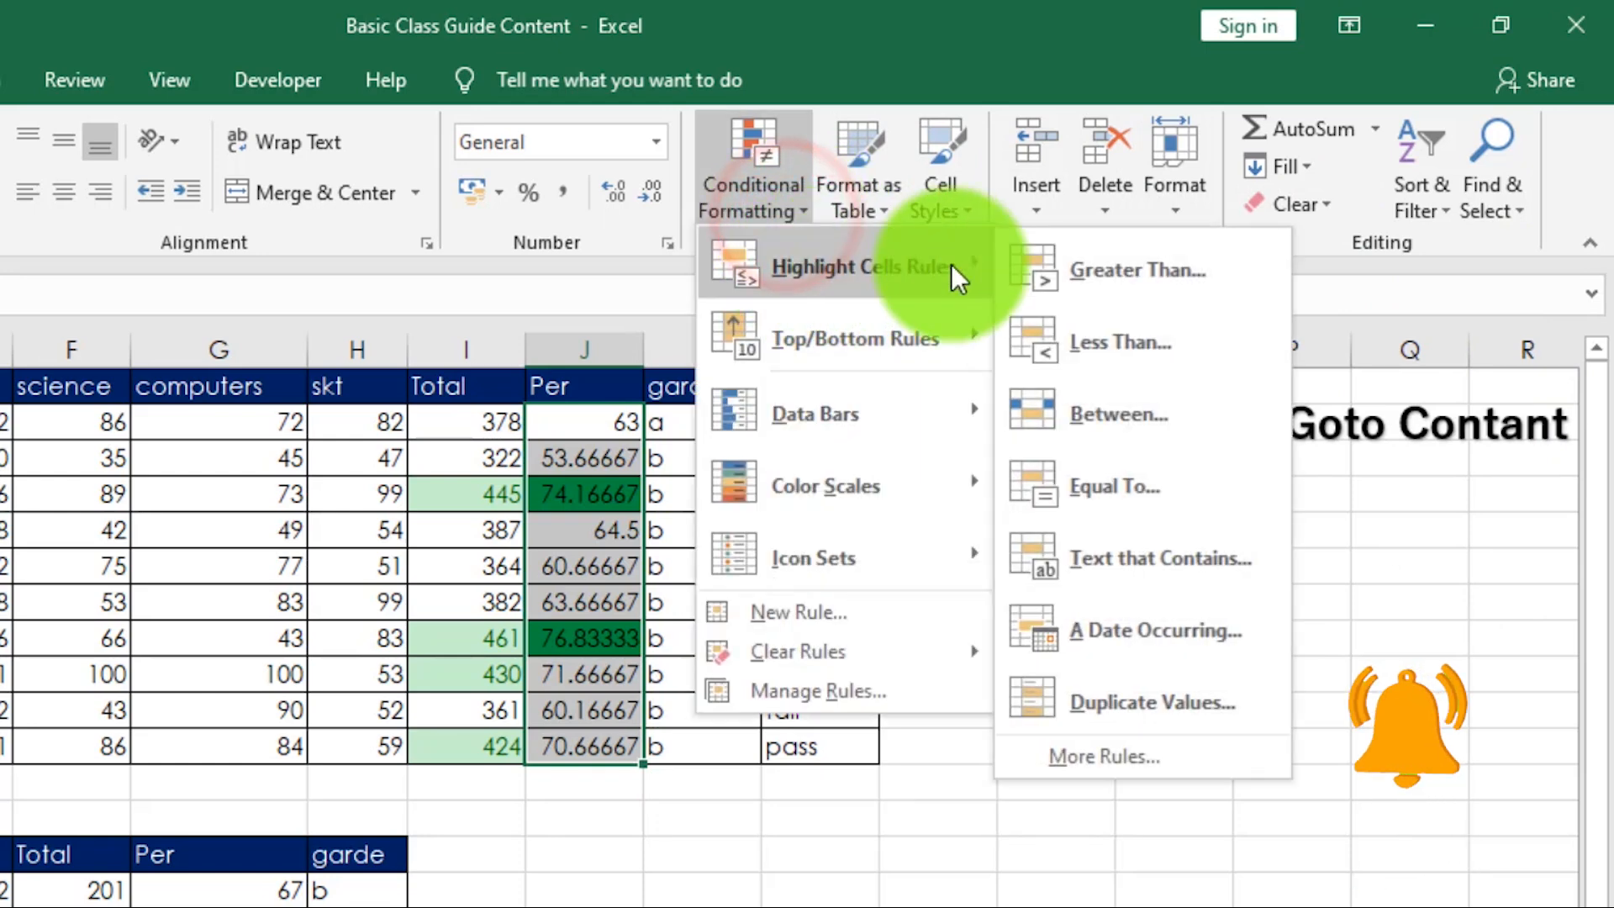
pyautogui.click(1110, 484)
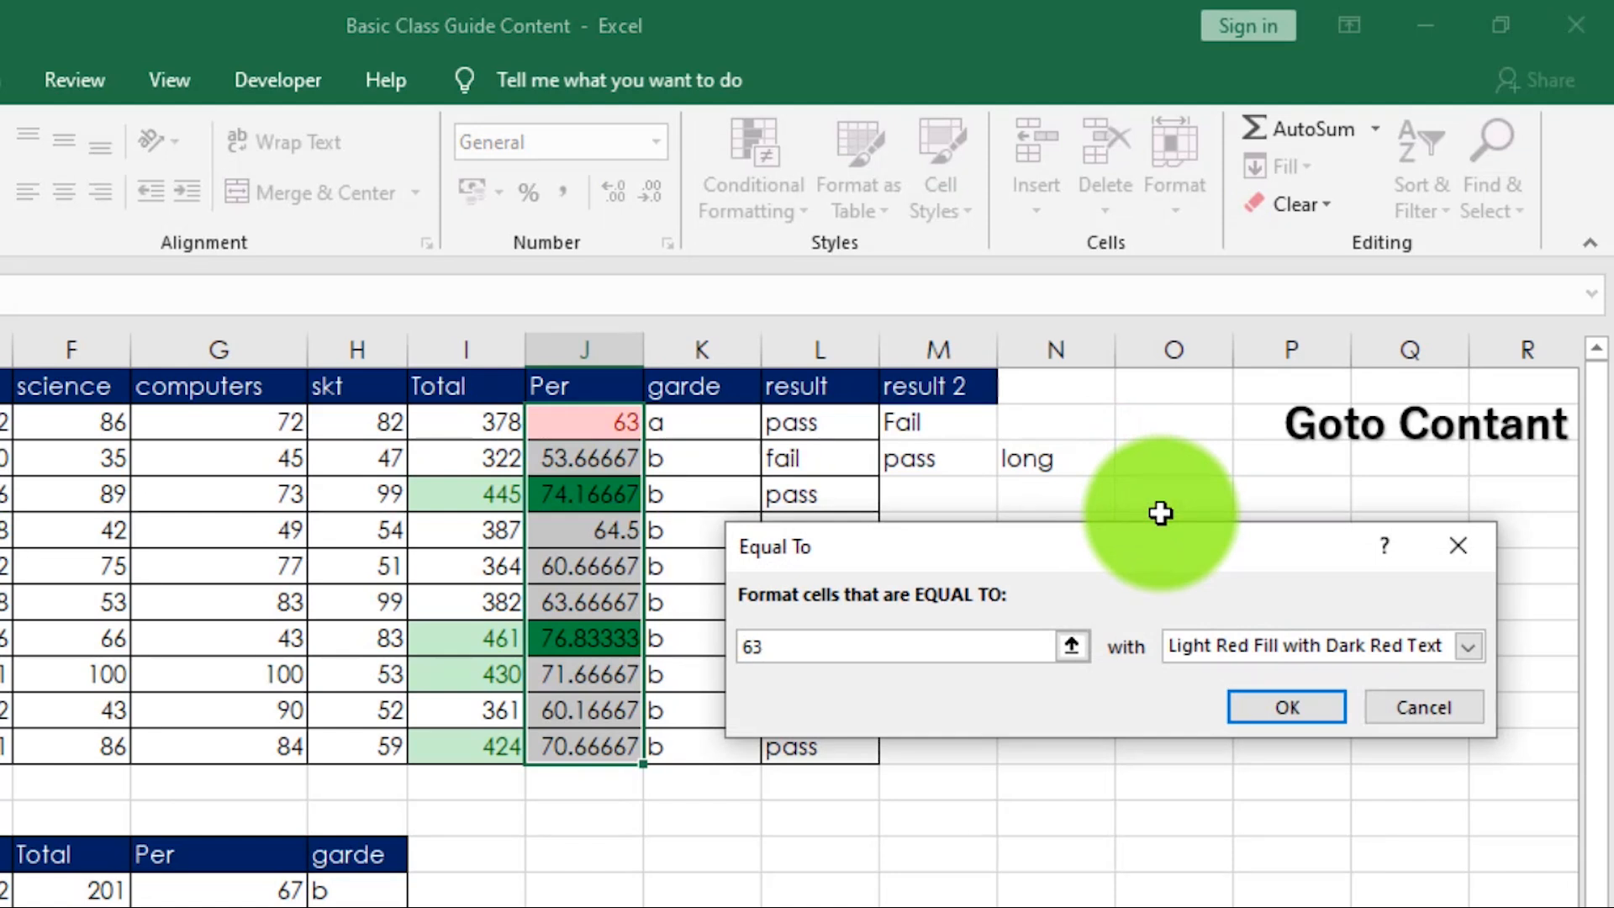
pyautogui.click(832, 641)
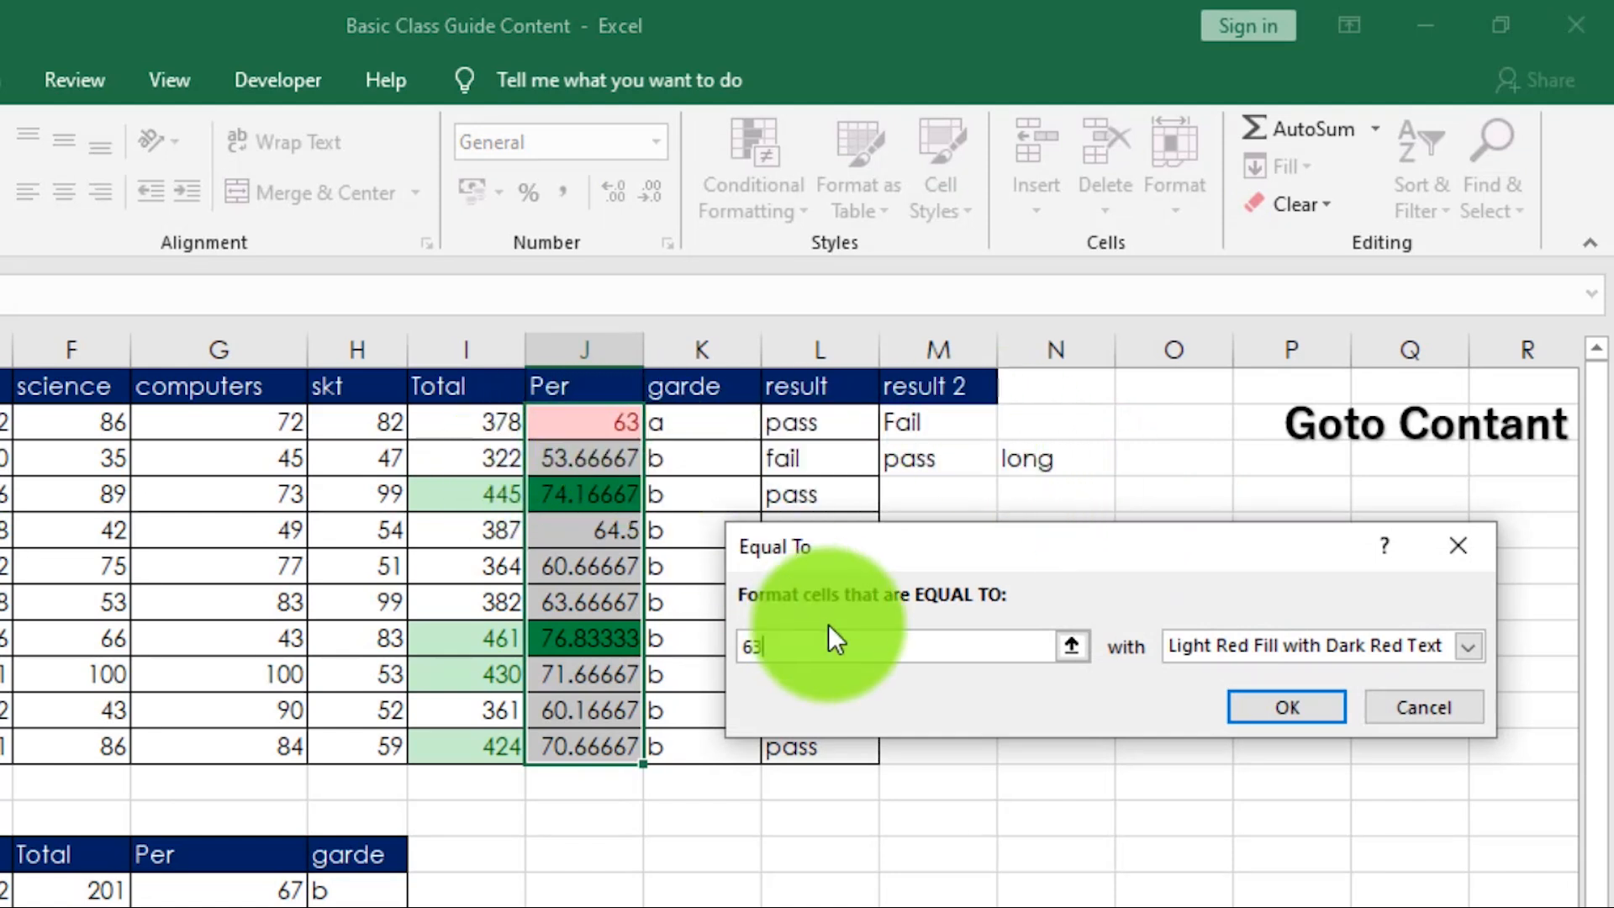
pyautogui.press('BackSpace')
pyautogui.press('BackSpace')
pyautogui.write('70')
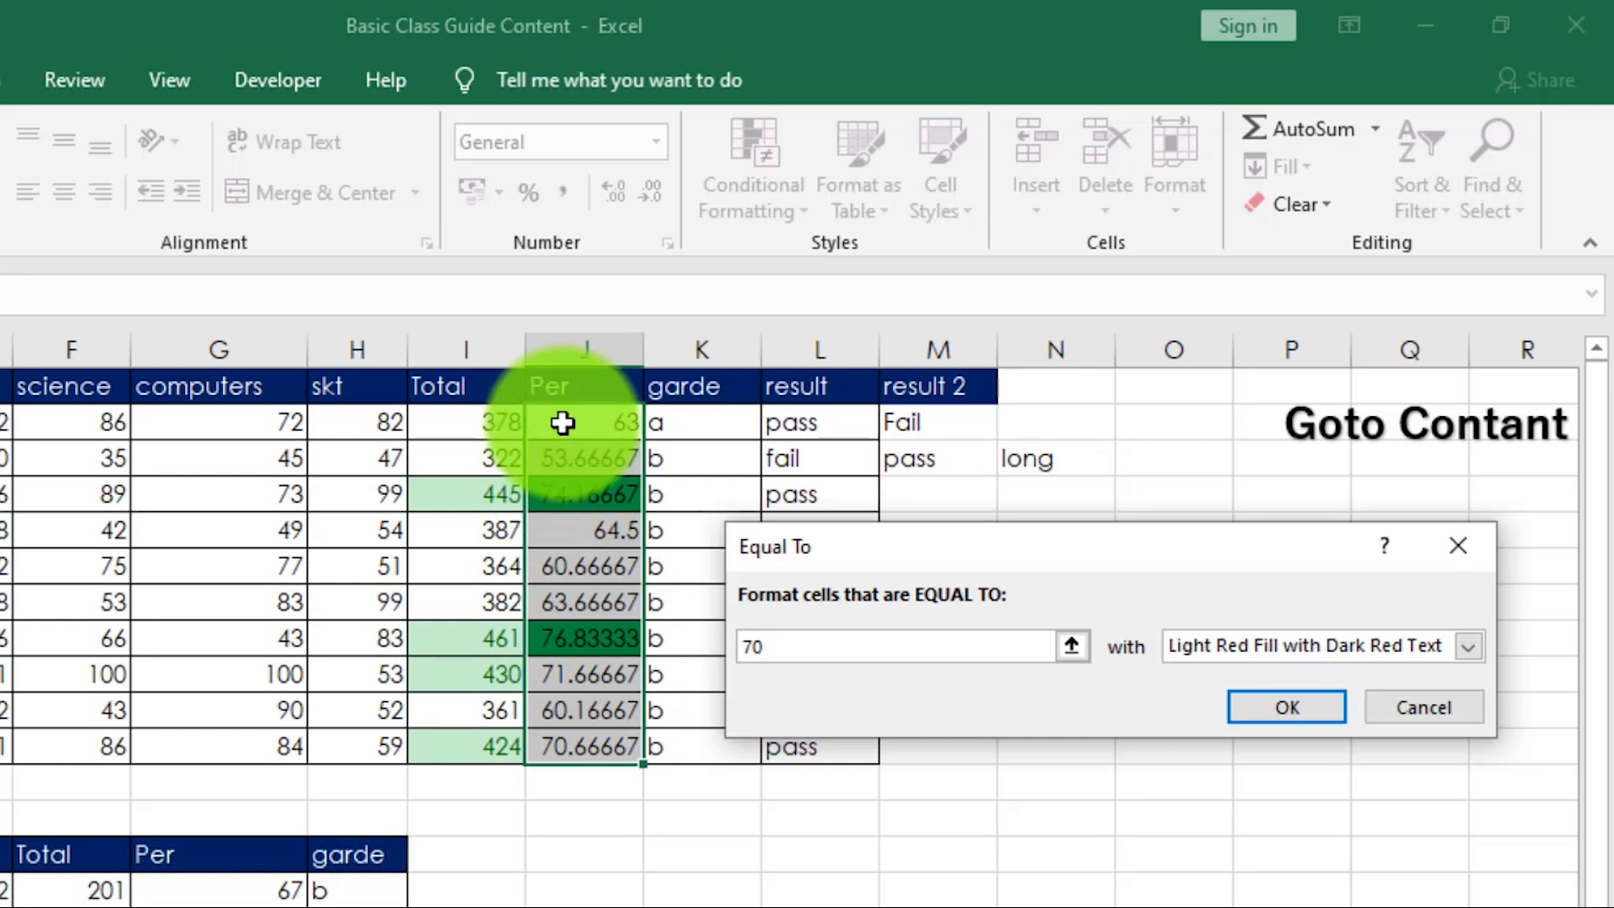
pyautogui.doubleClick(777, 647)
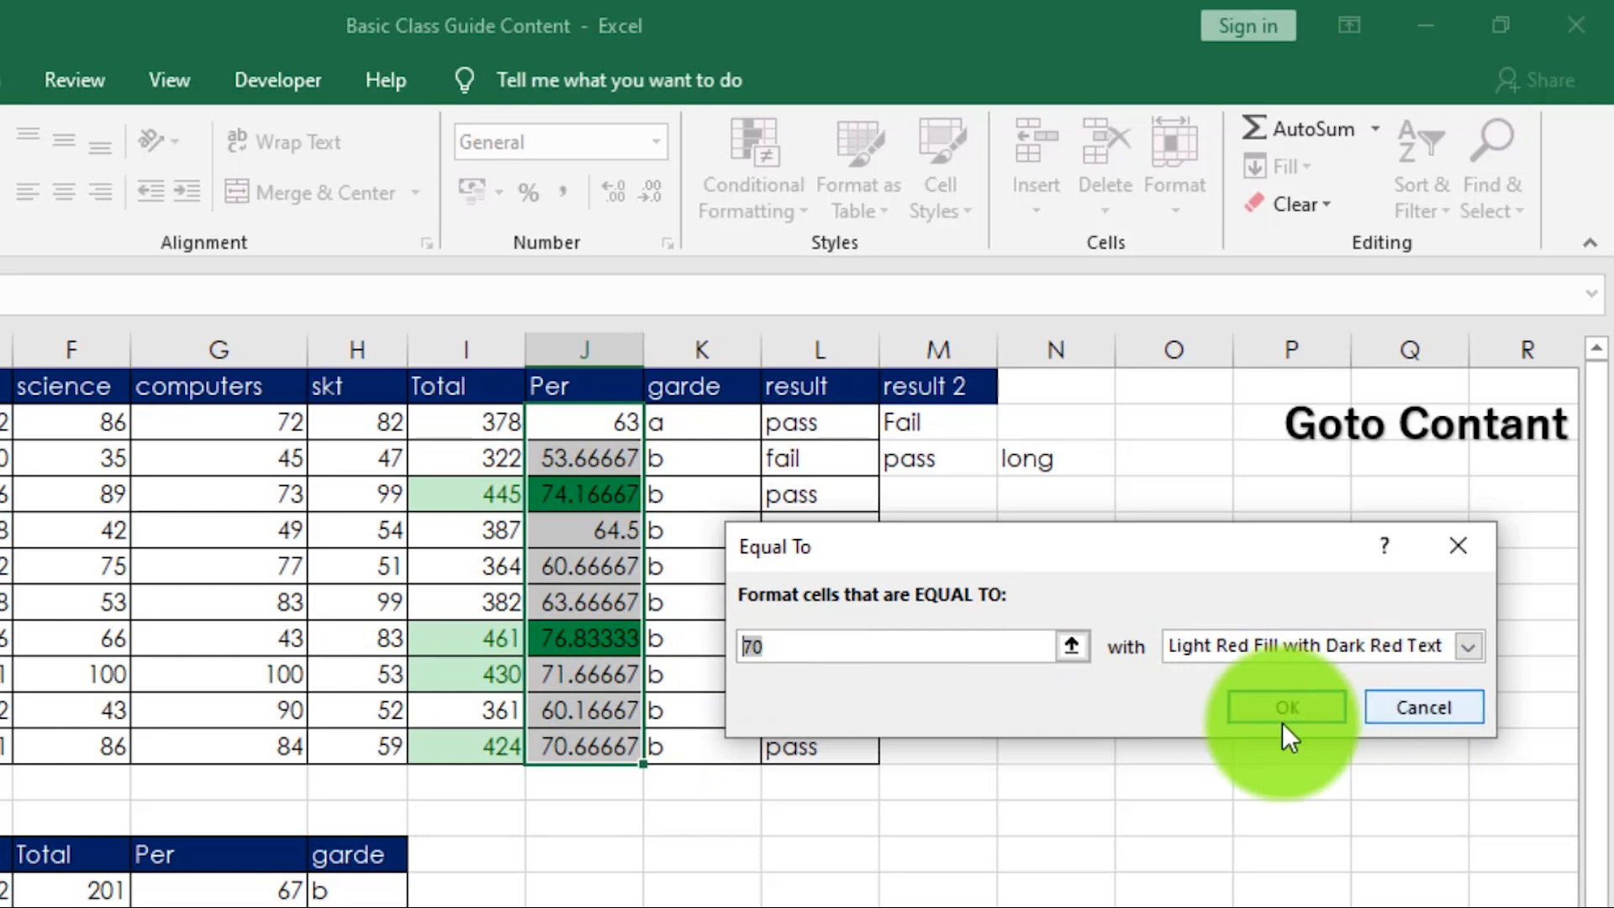
pyautogui.click(1415, 711)
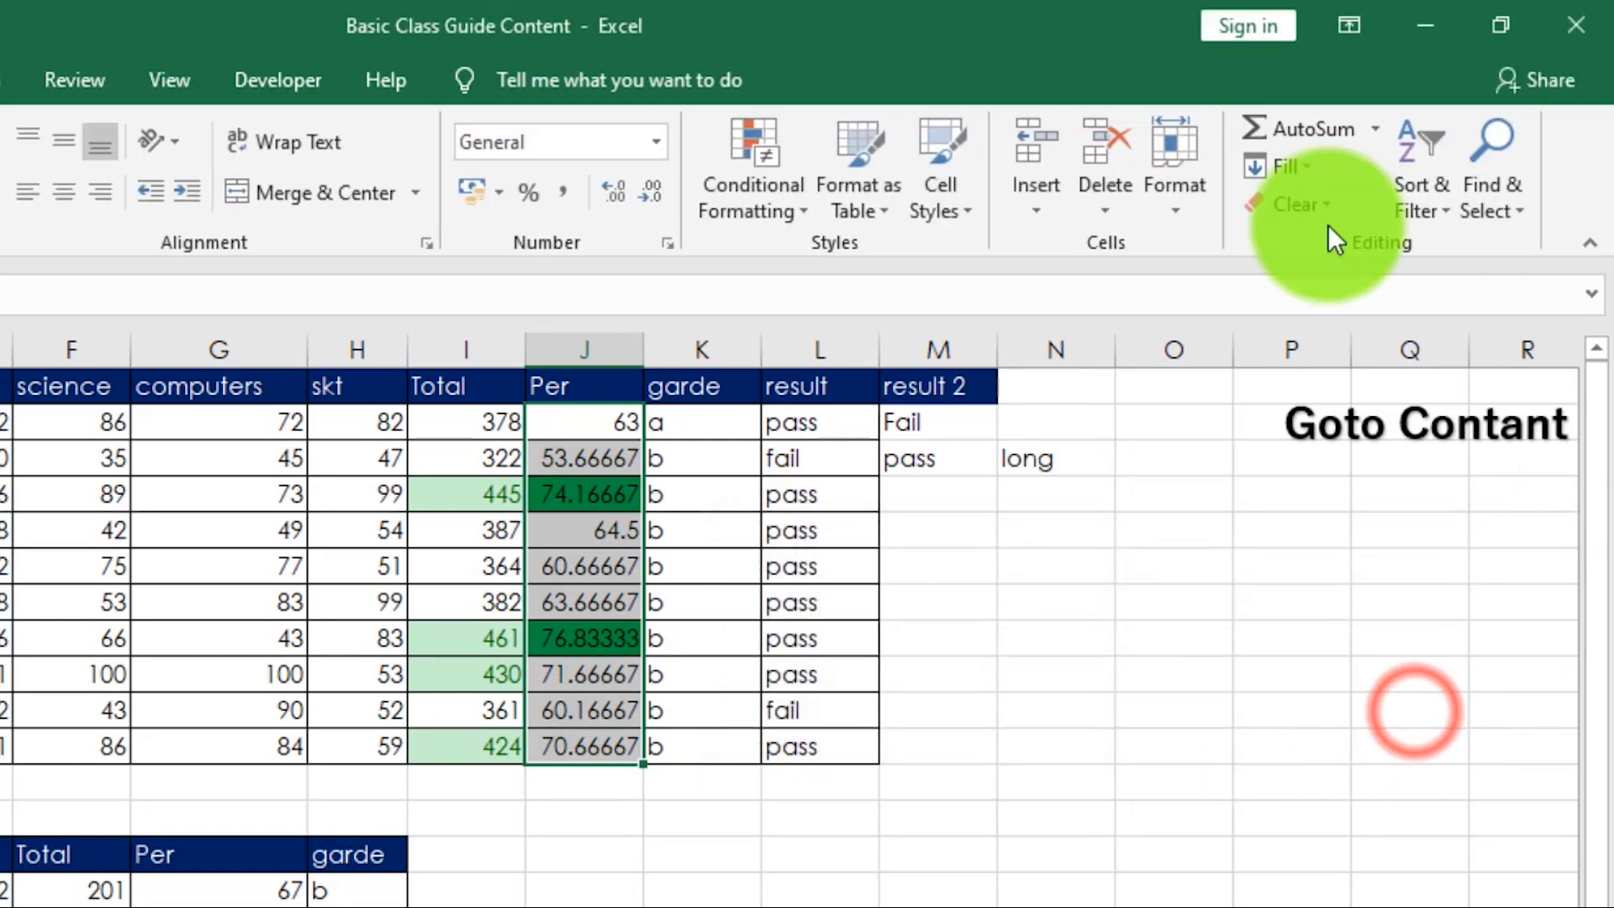
pyautogui.click(743, 211)
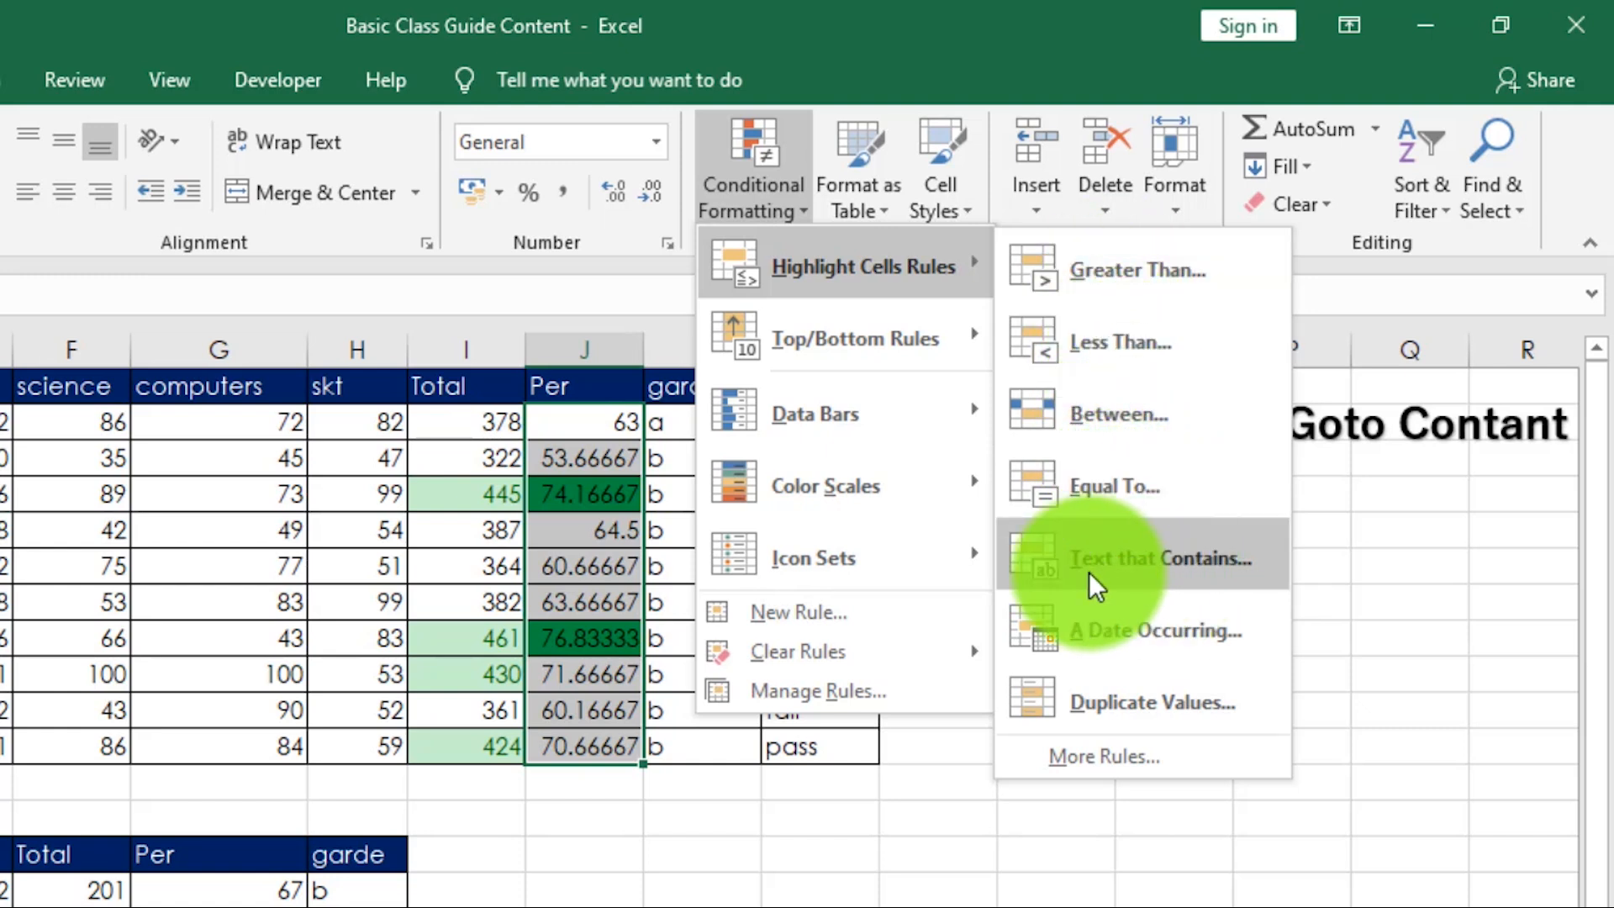
pyautogui.click(1058, 891)
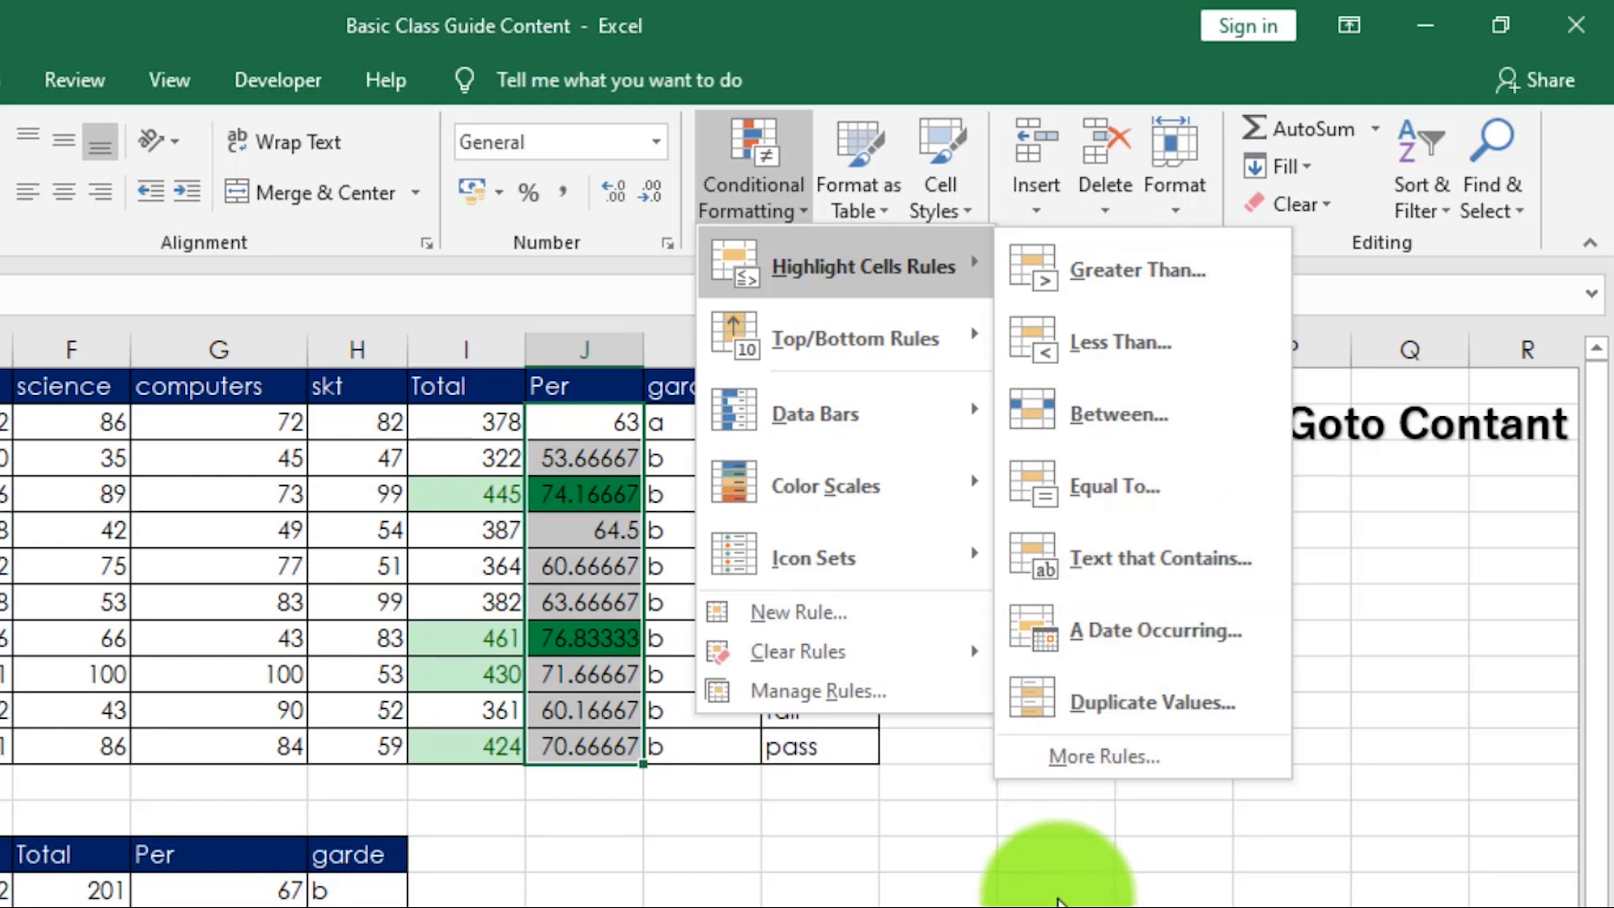
# Highlight result values in L2:L11 containing the text "Fail" using a Text that Contains rule with Light Red Fill with Dark Red Text.
pyautogui.moveTo(807, 416); pyautogui.dragTo(806, 740)
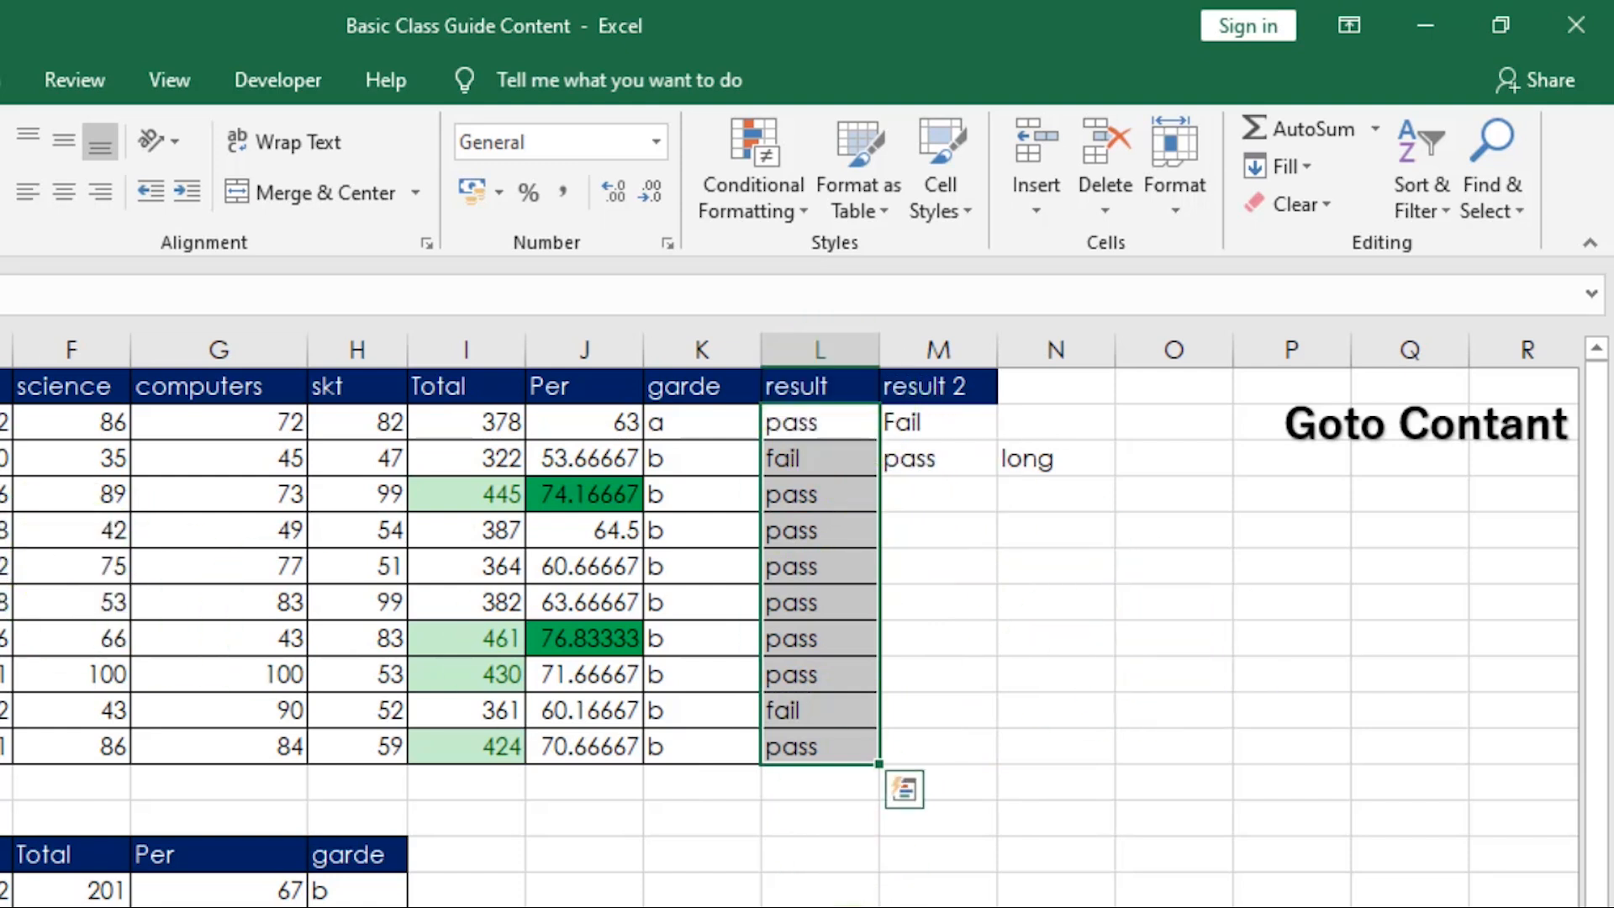
pyautogui.click(773, 205)
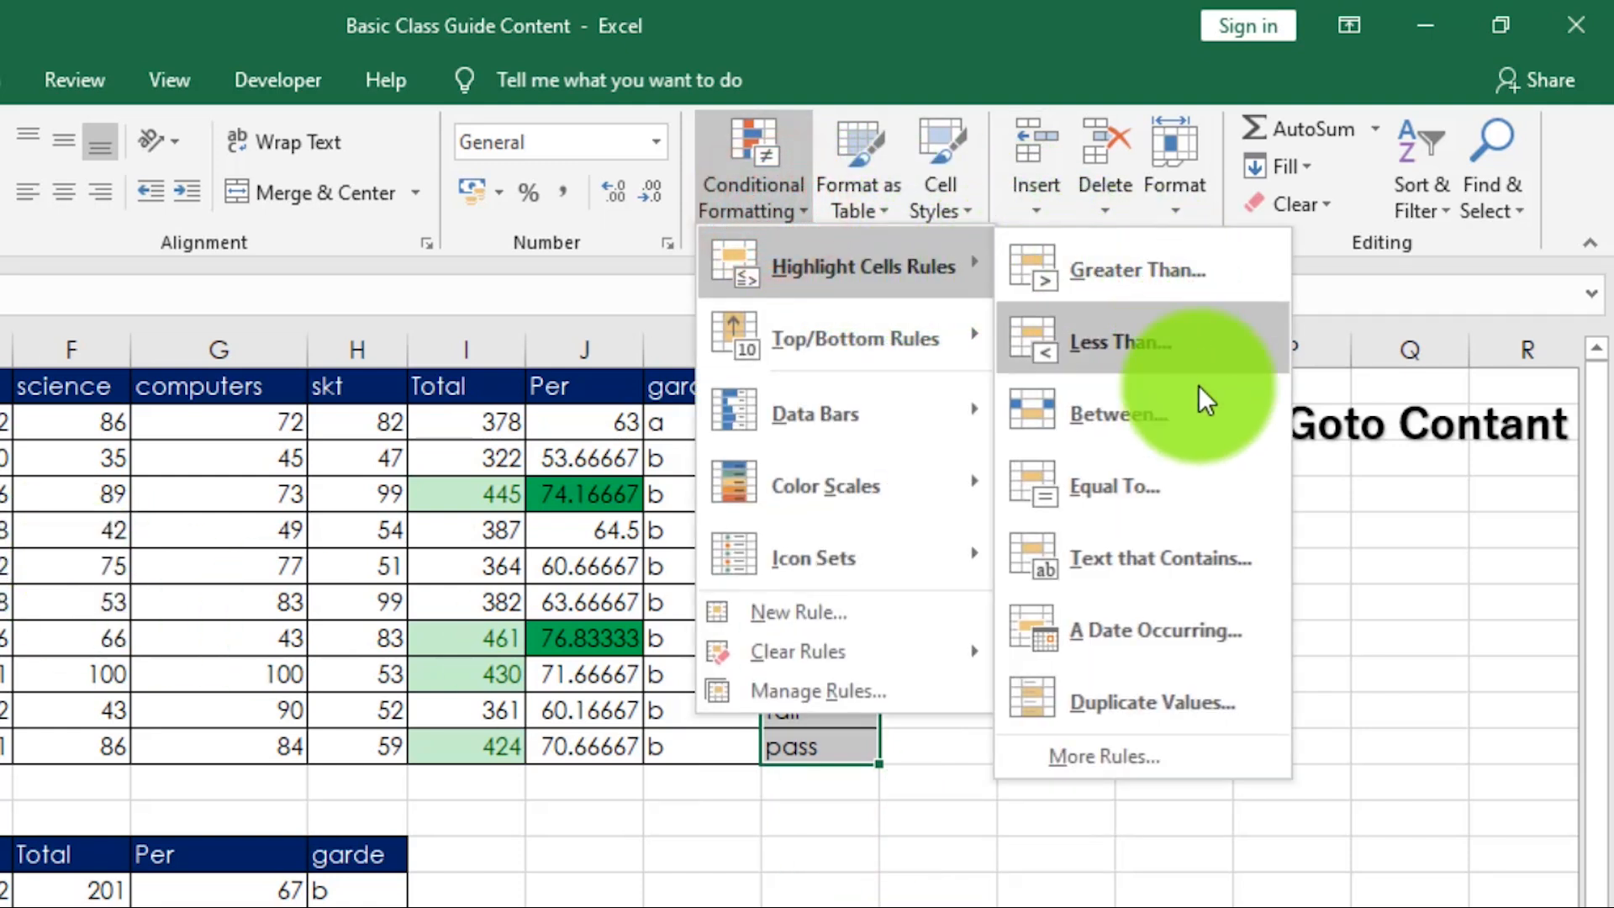
pyautogui.click(1143, 558)
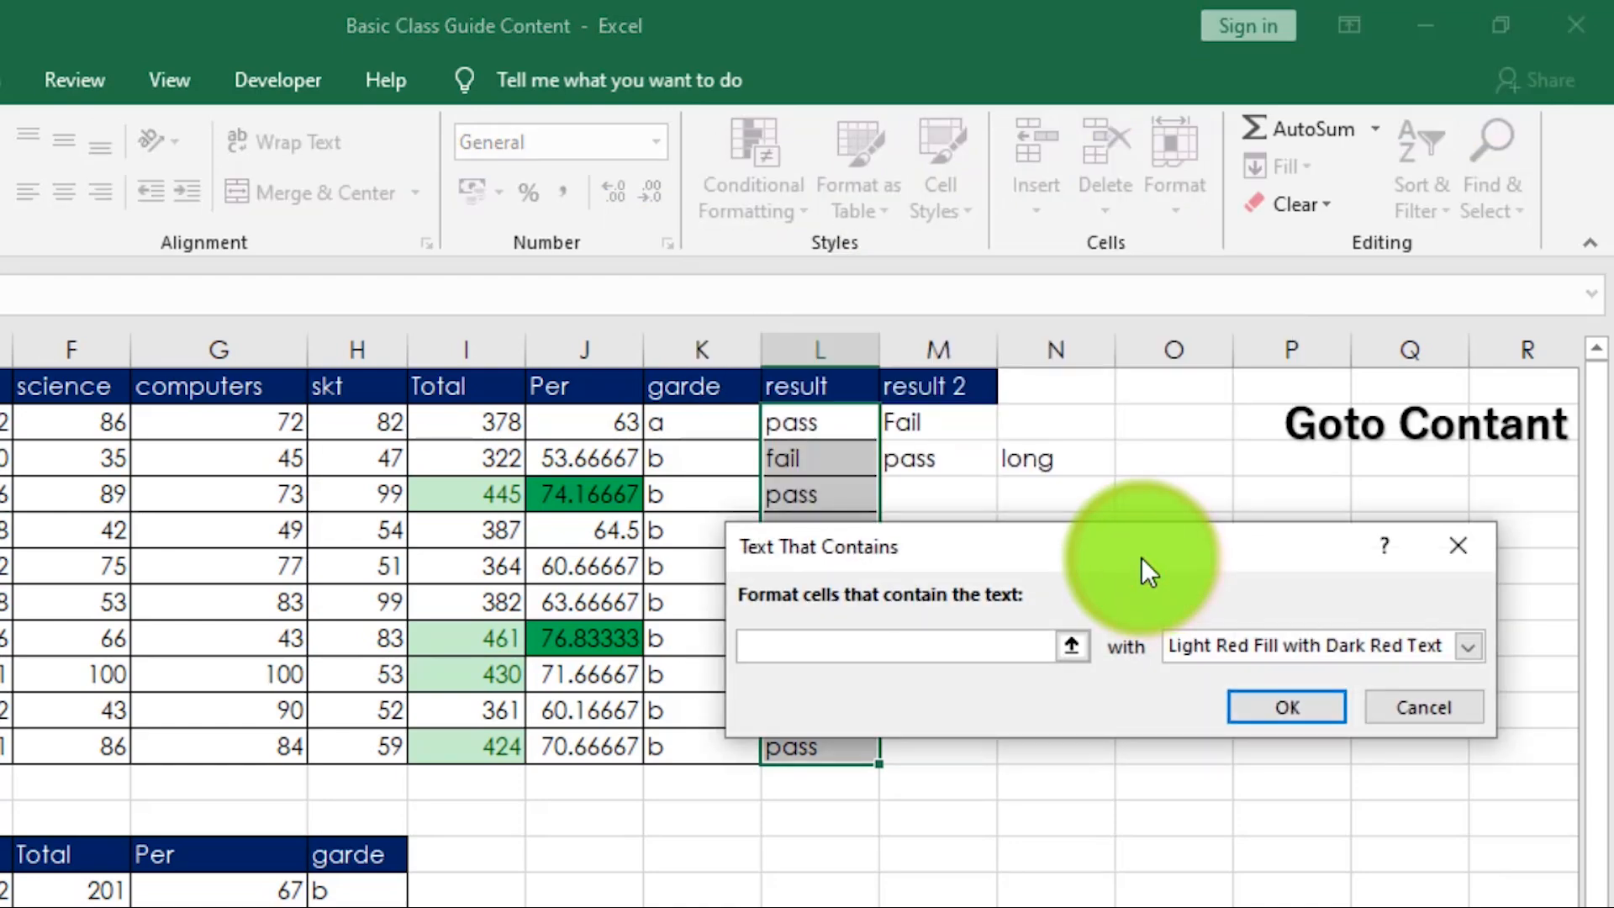
pyautogui.moveTo(1142, 547); pyautogui.dragTo(599, 490)
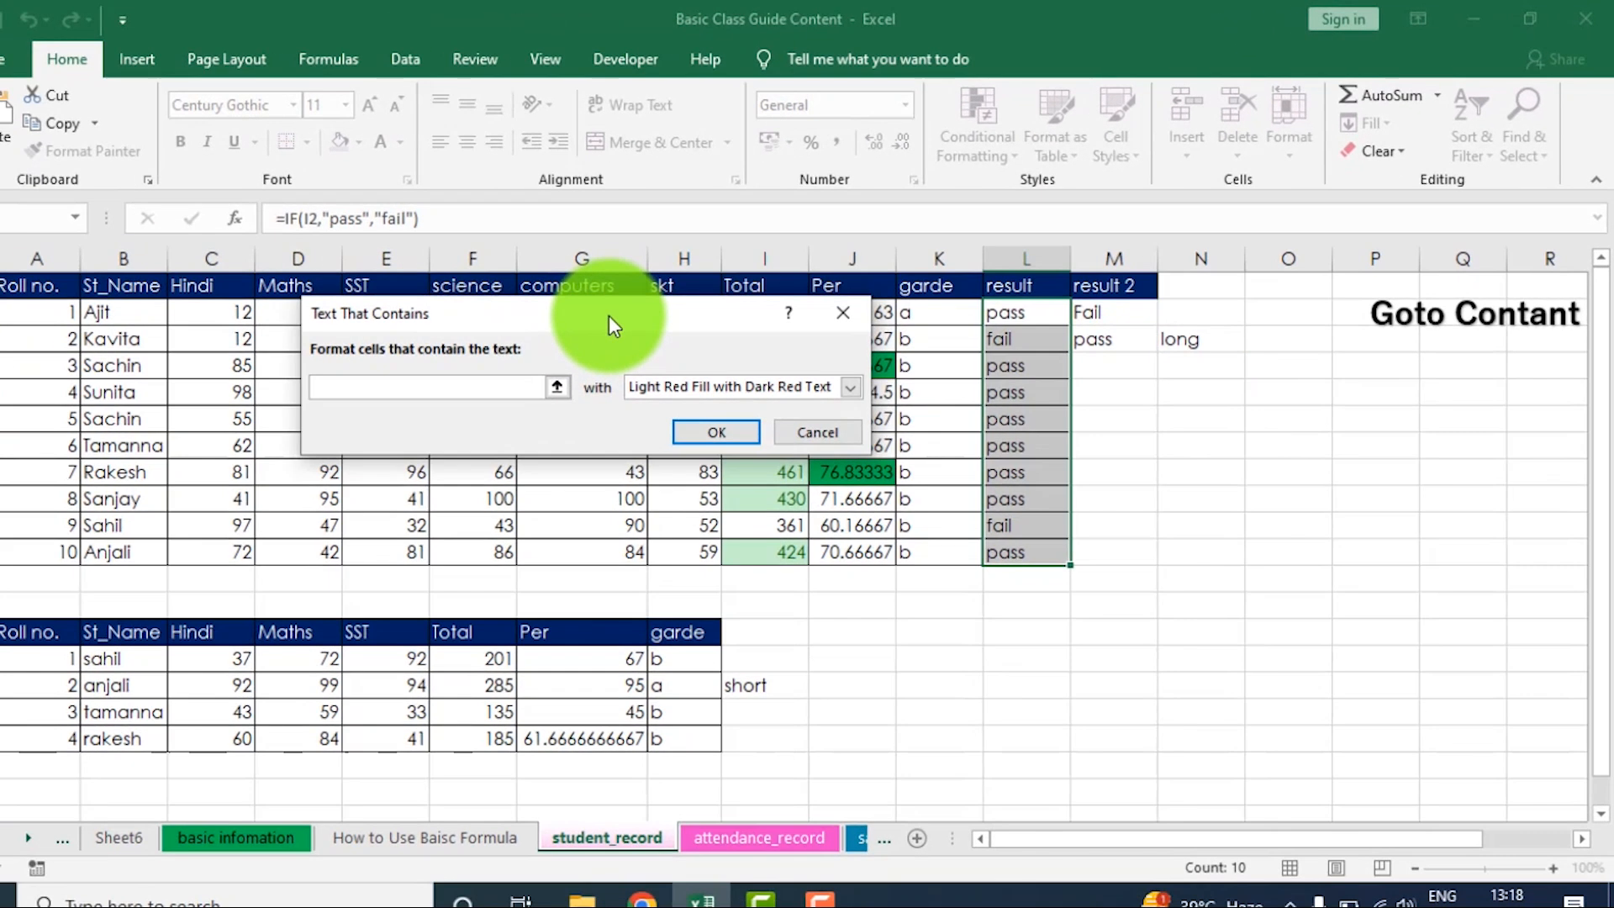
pyautogui.click(363, 567)
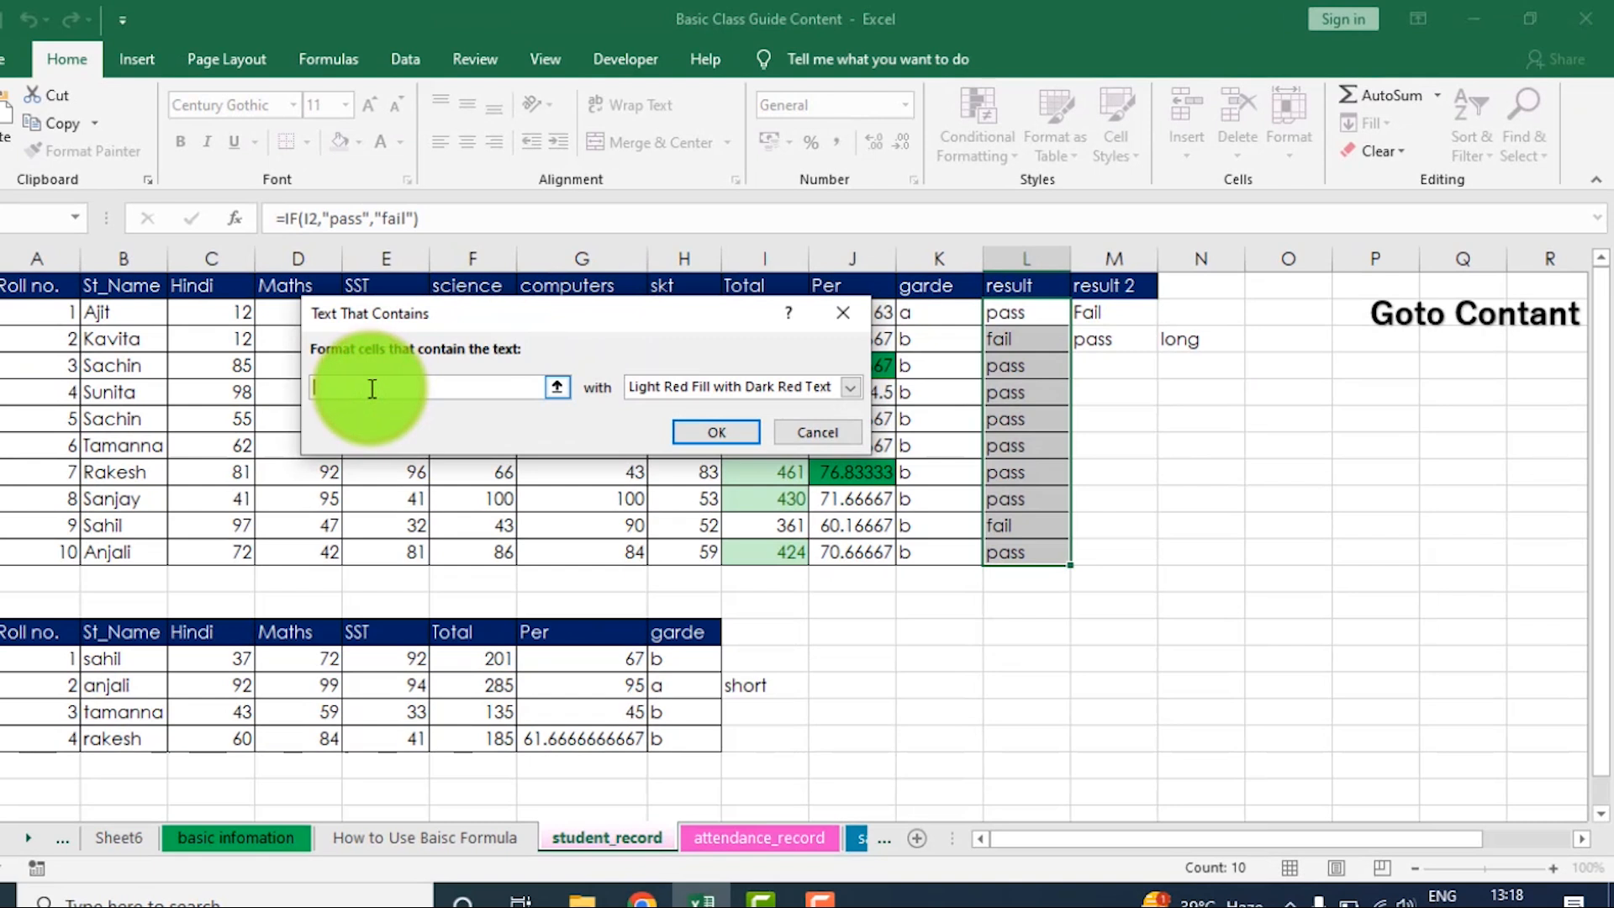
pyautogui.write('P')
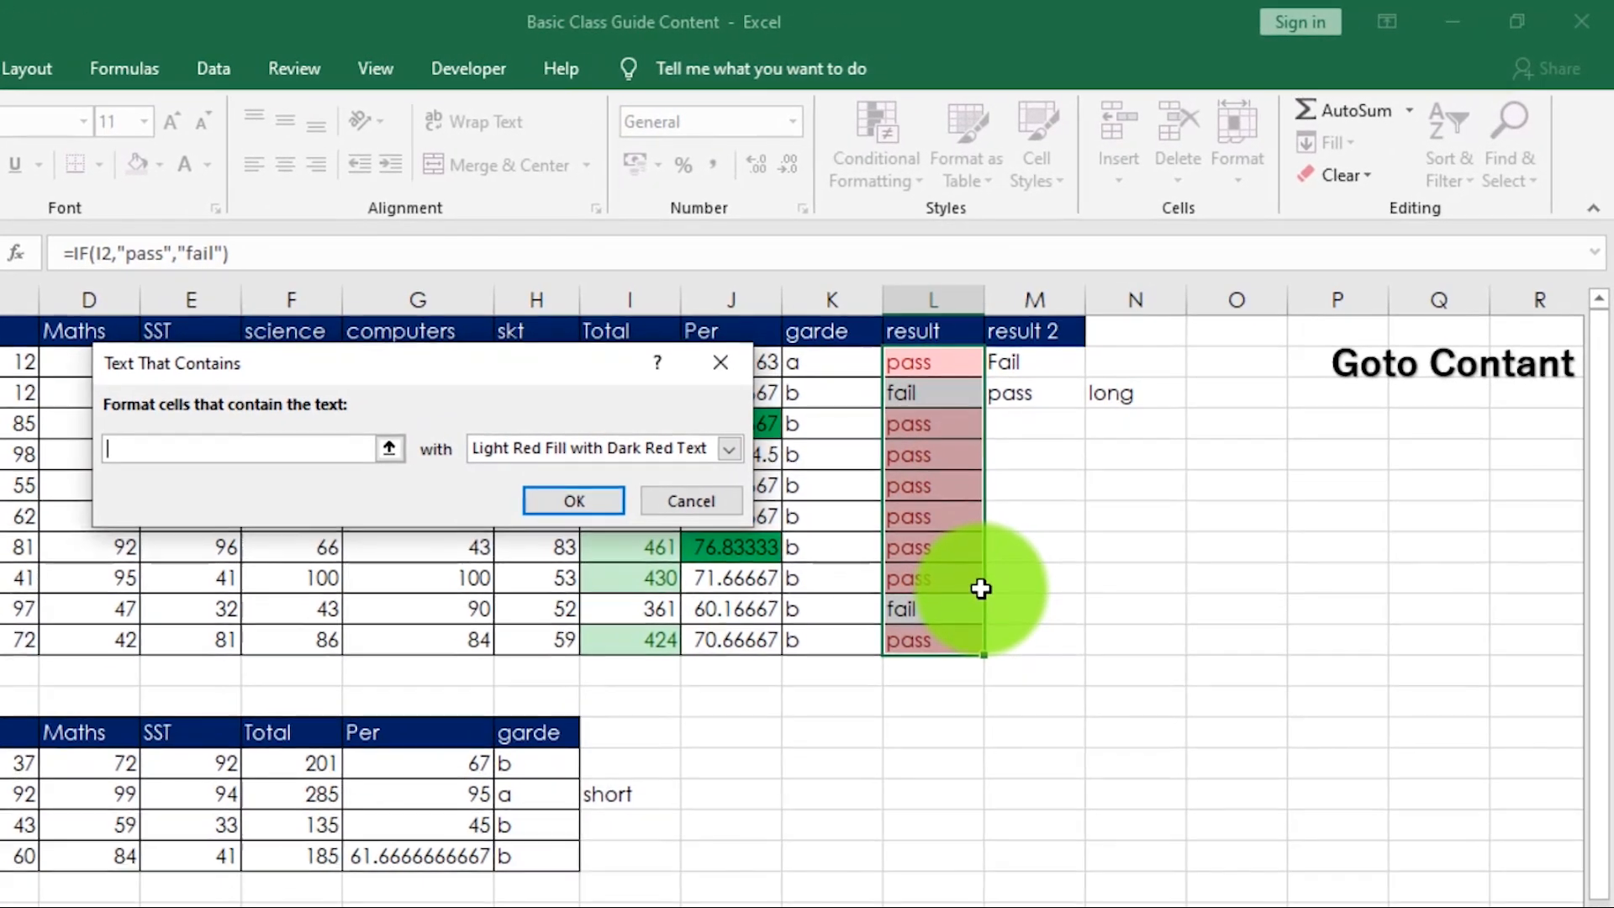
pyautogui.press('BackSpace')
pyautogui.write('Fail')
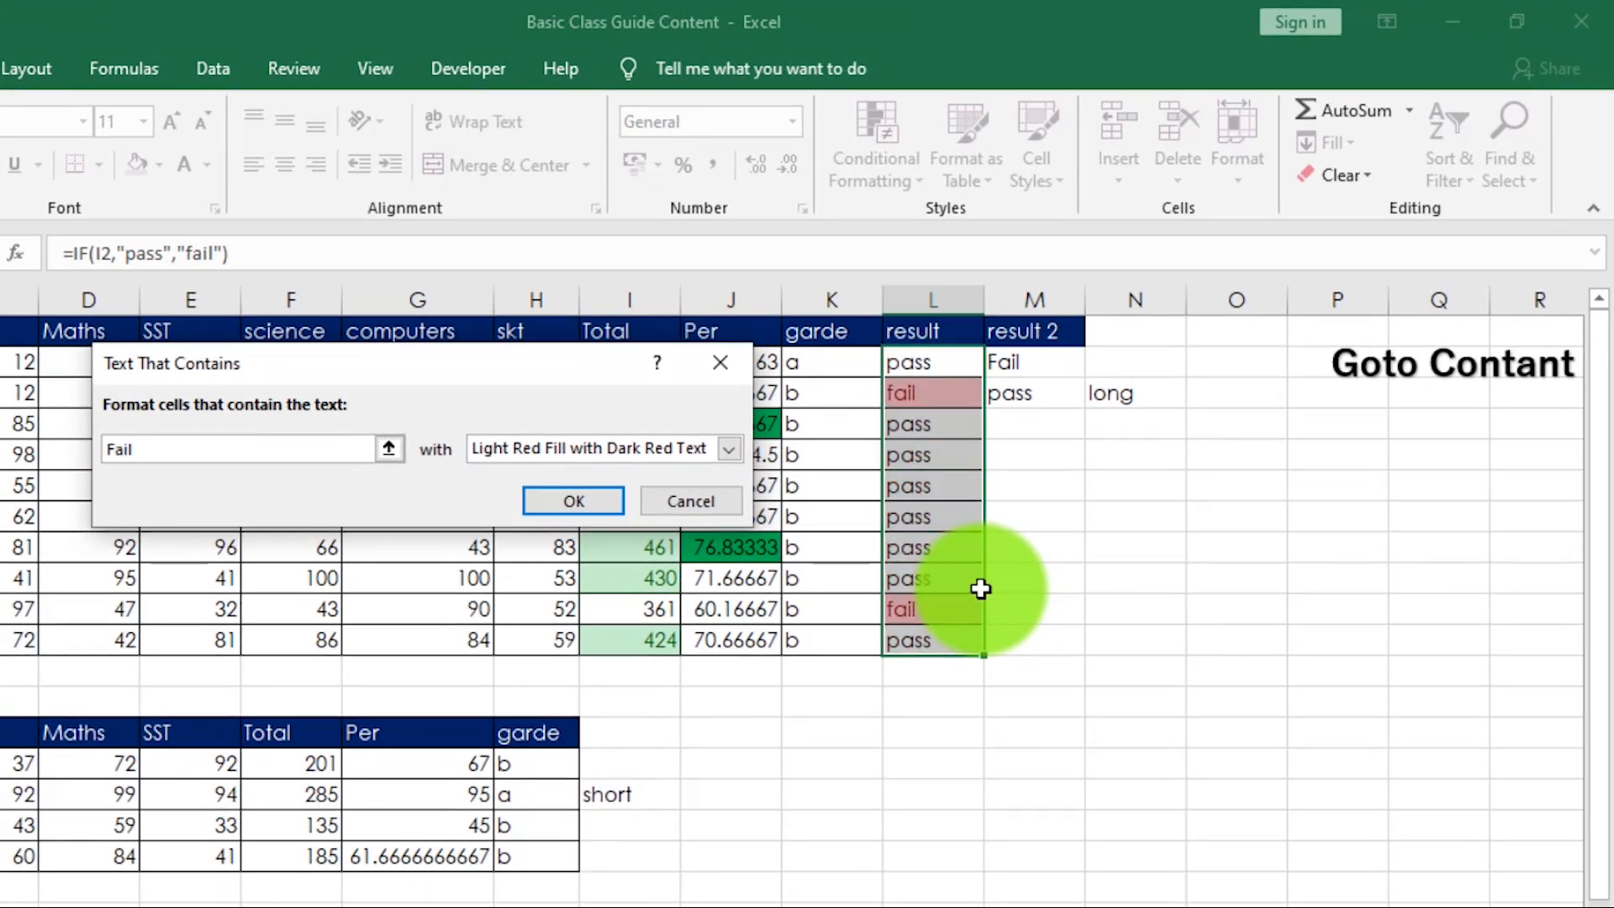
pyautogui.click(575, 505)
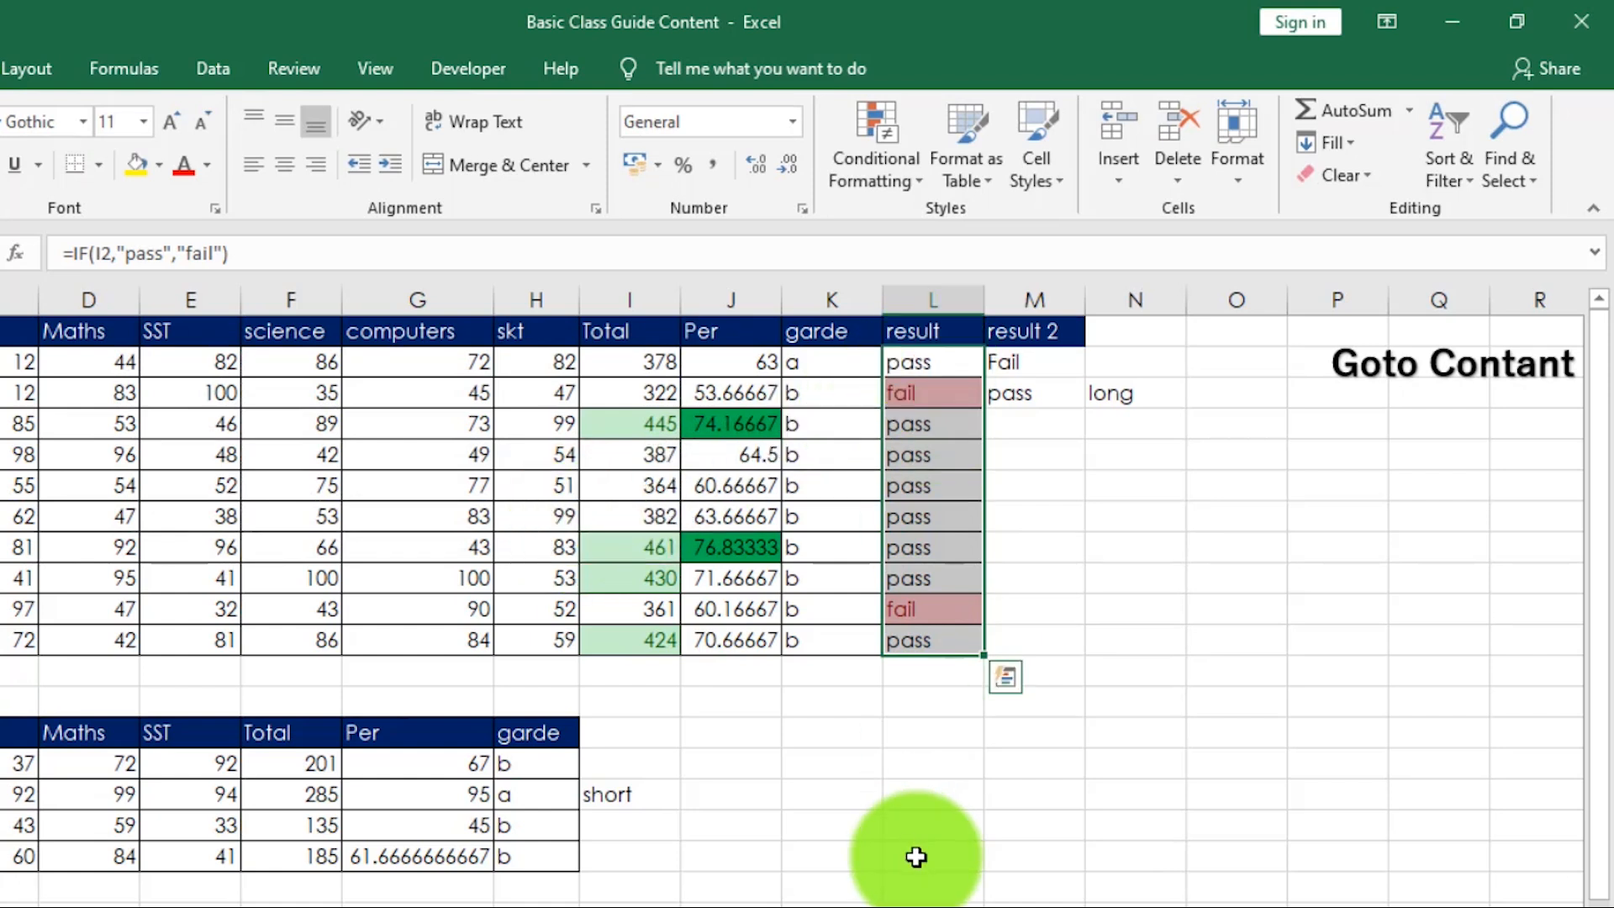
# Start a second Text that Contains highlight rule on the result values in L2:L11 for the text "Pass".
pyautogui.click(885, 172)
pyautogui.moveTo(953, 242)
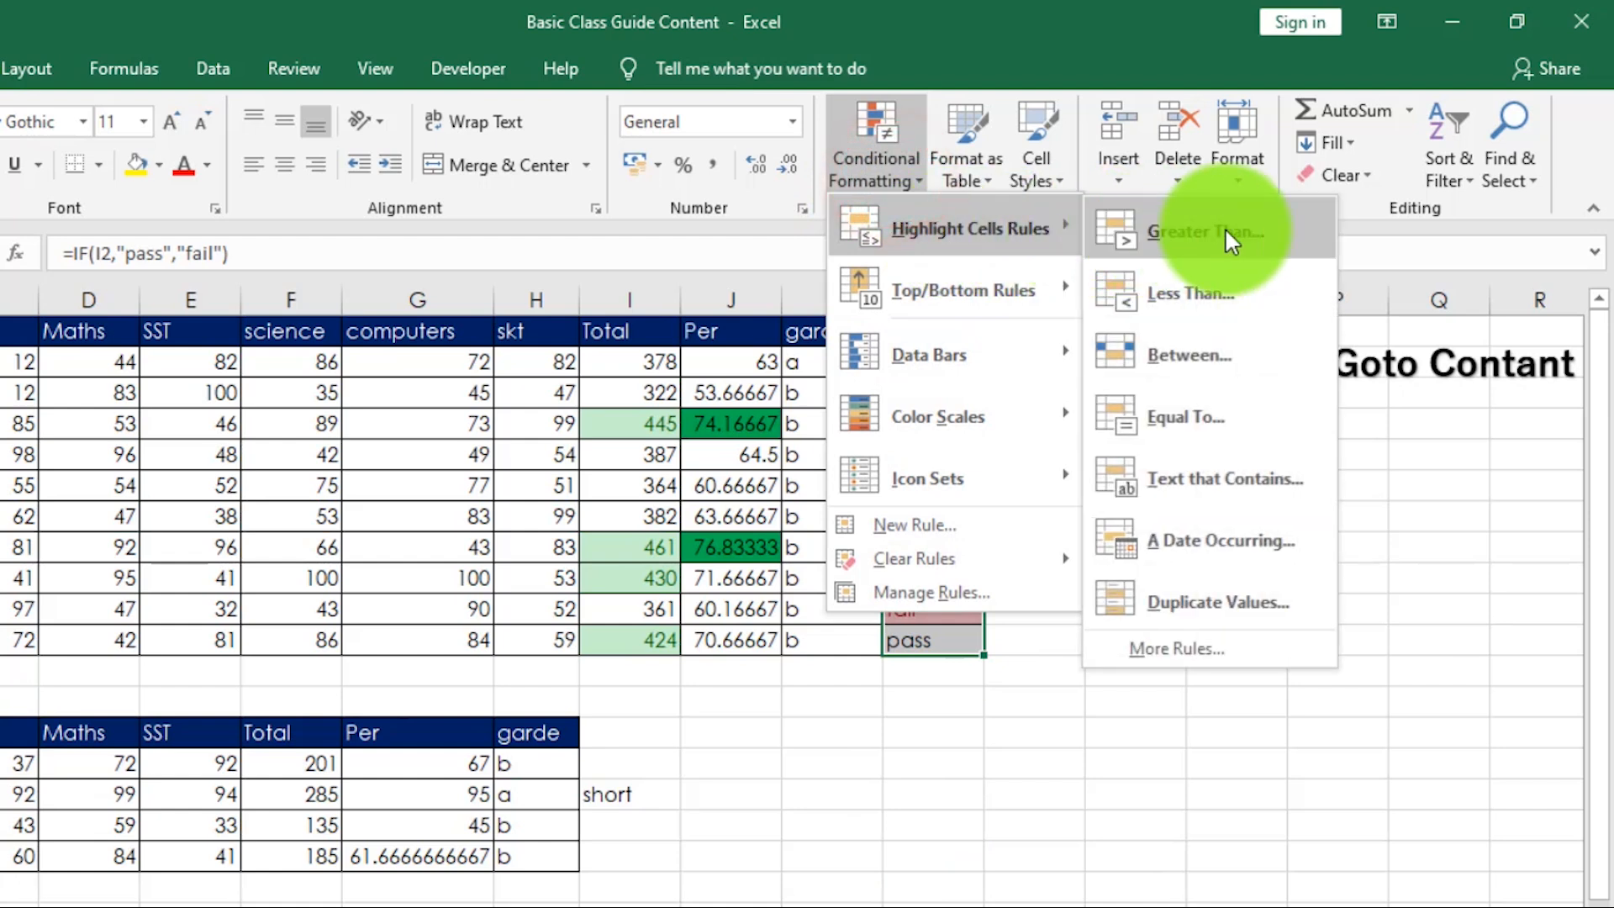
pyautogui.click(1201, 475)
pyautogui.moveTo(399, 354); pyautogui.dragTo(258, 354)
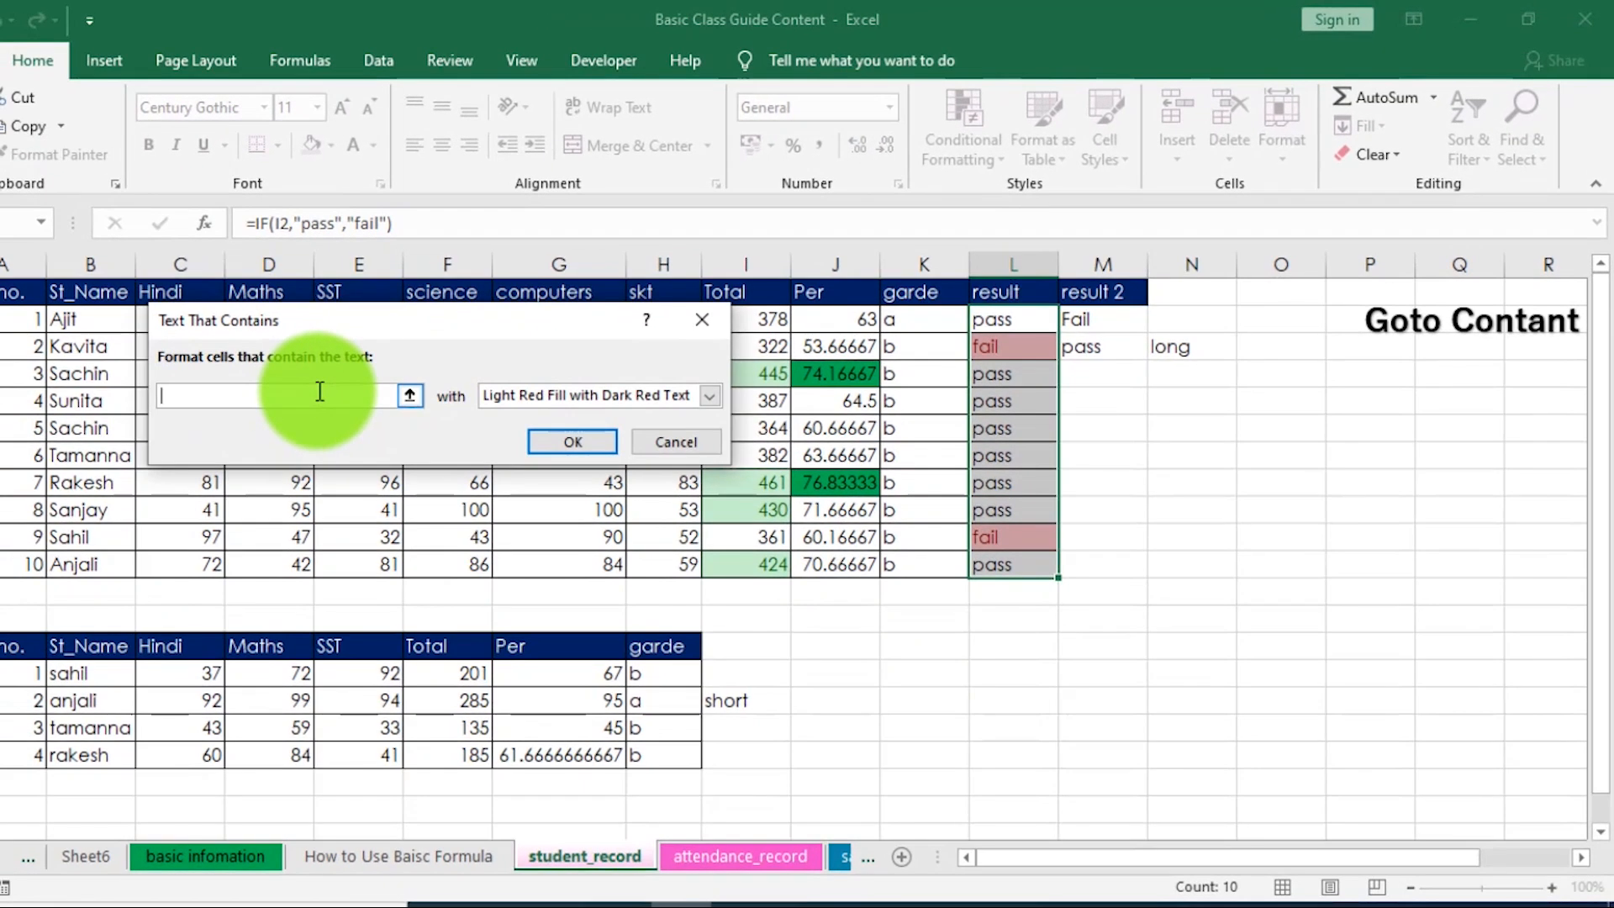
pyautogui.write('Pass')
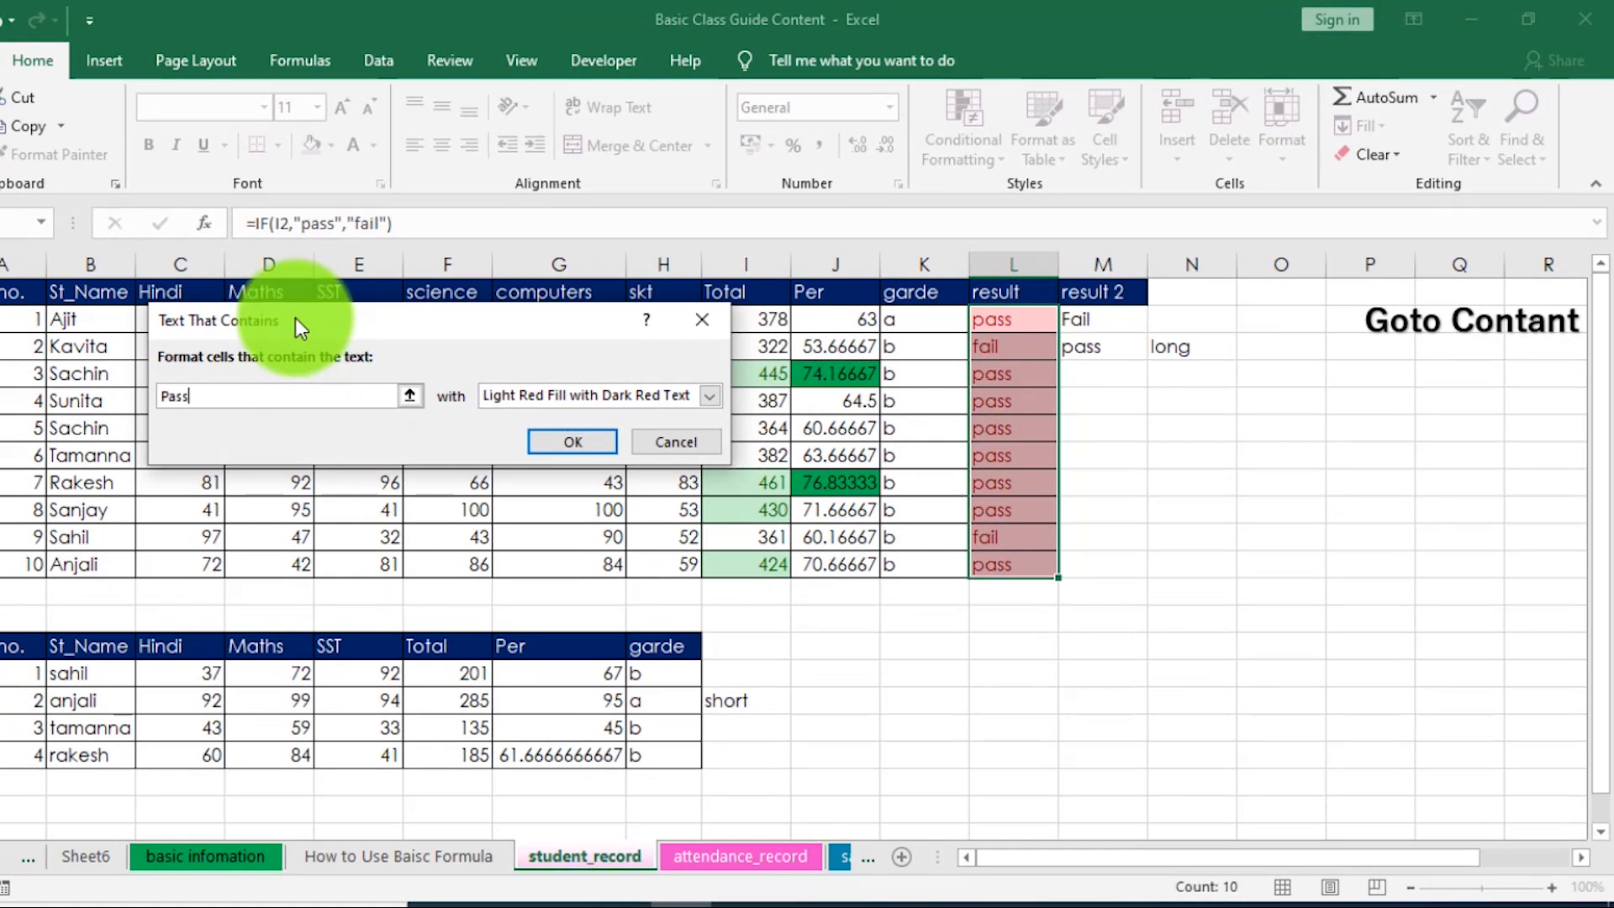
# Give the "Pass" rule a custom format with a solid green fill, apply it and deselect the range.
pyautogui.click(713, 397)
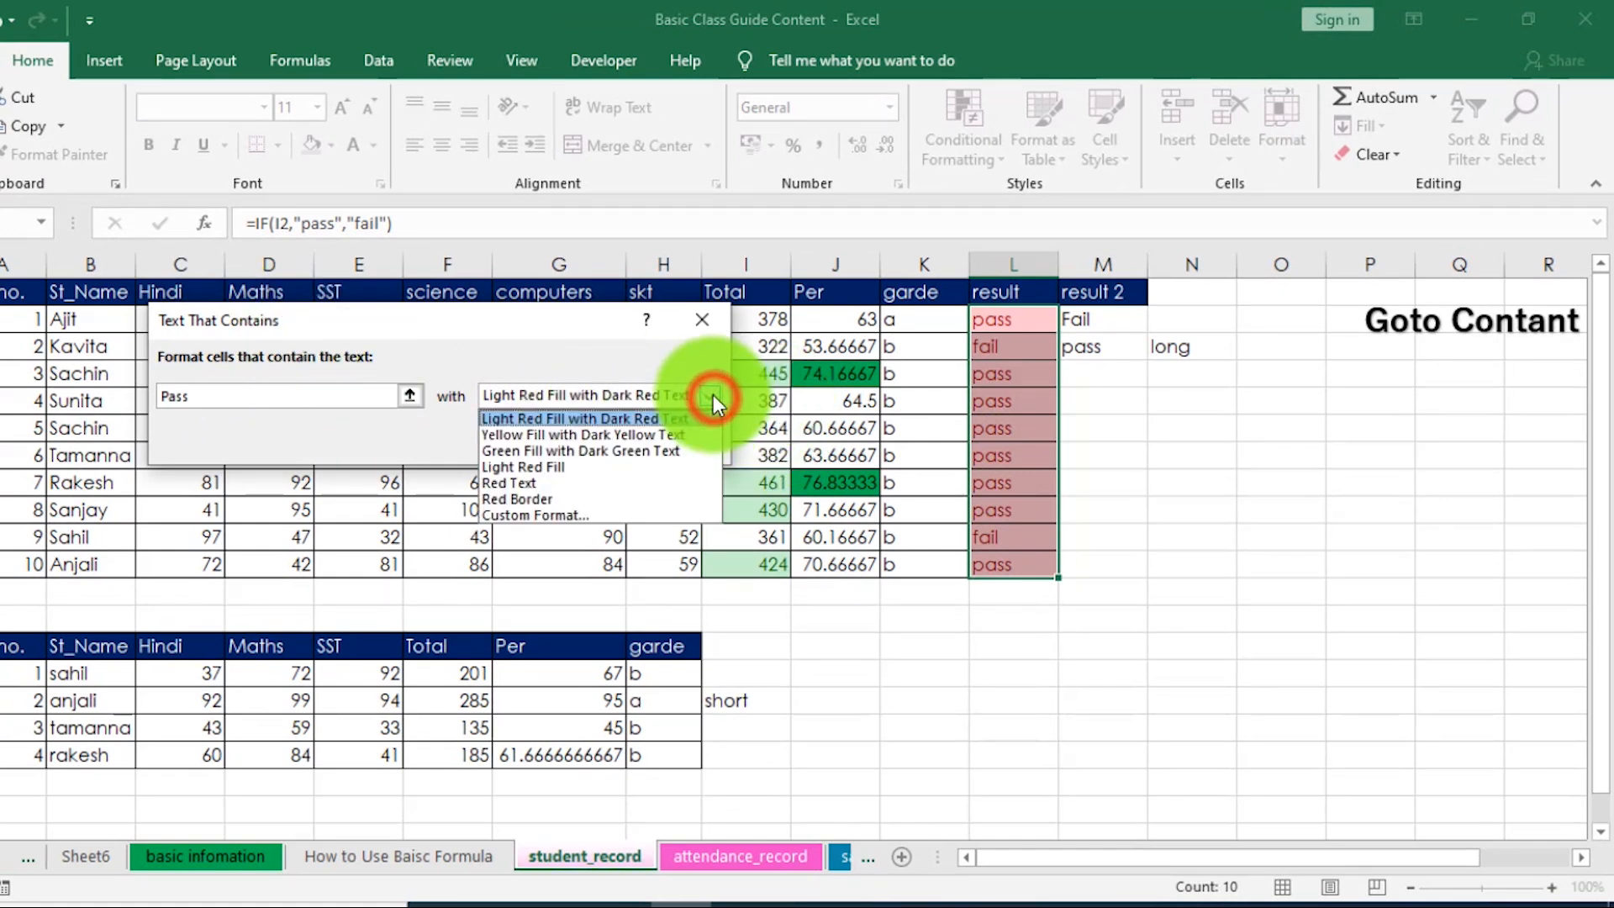
pyautogui.click(558, 451)
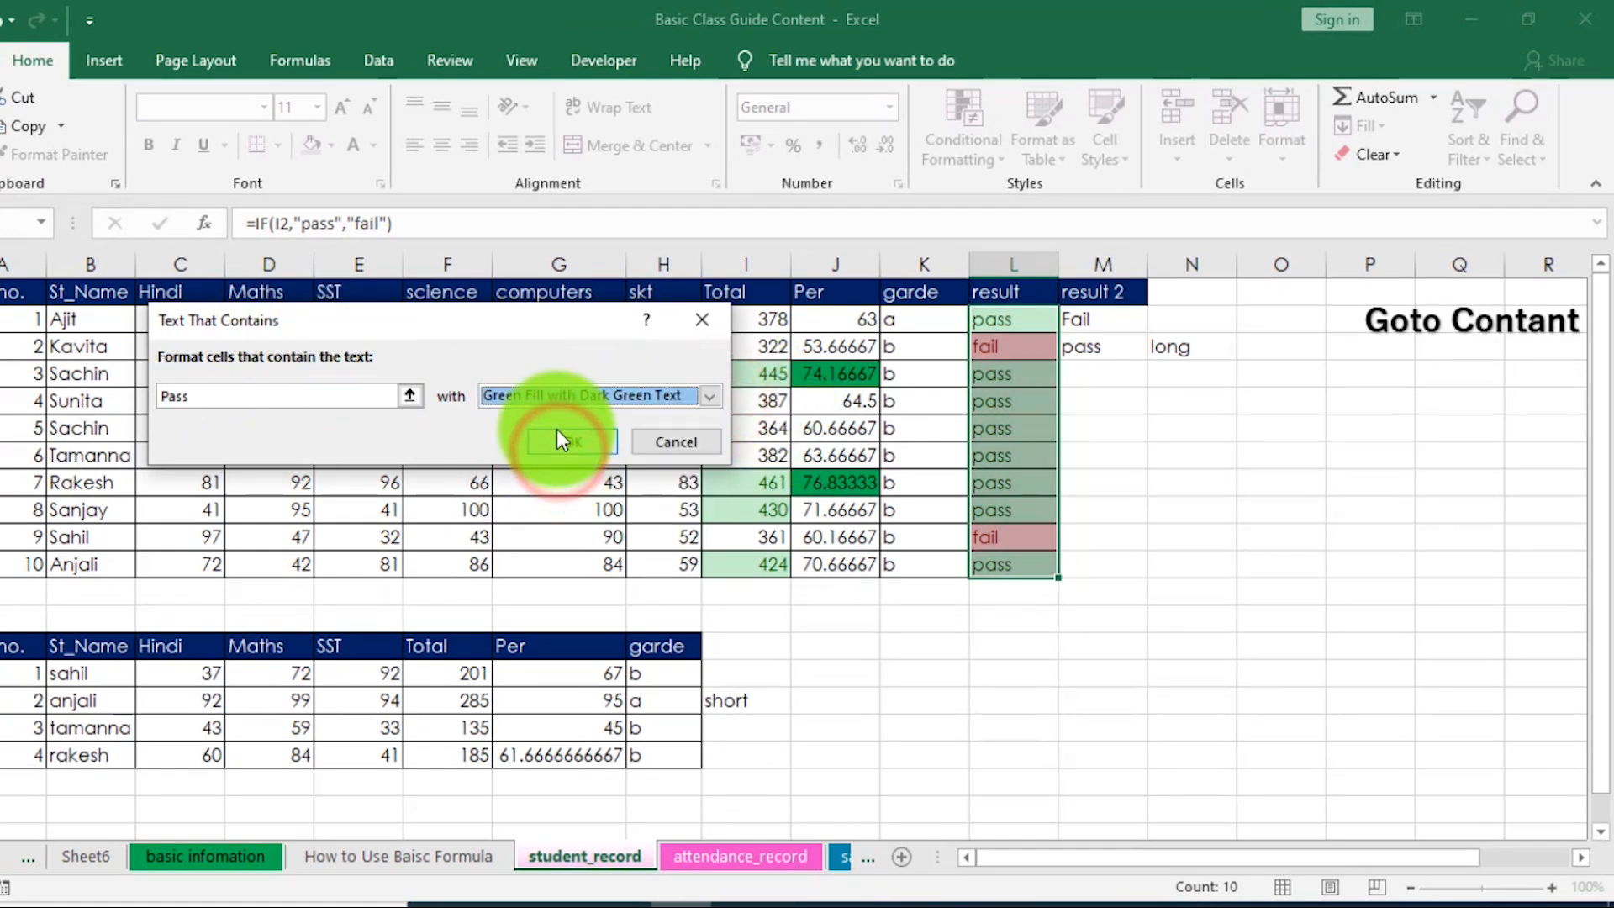
pyautogui.click(710, 396)
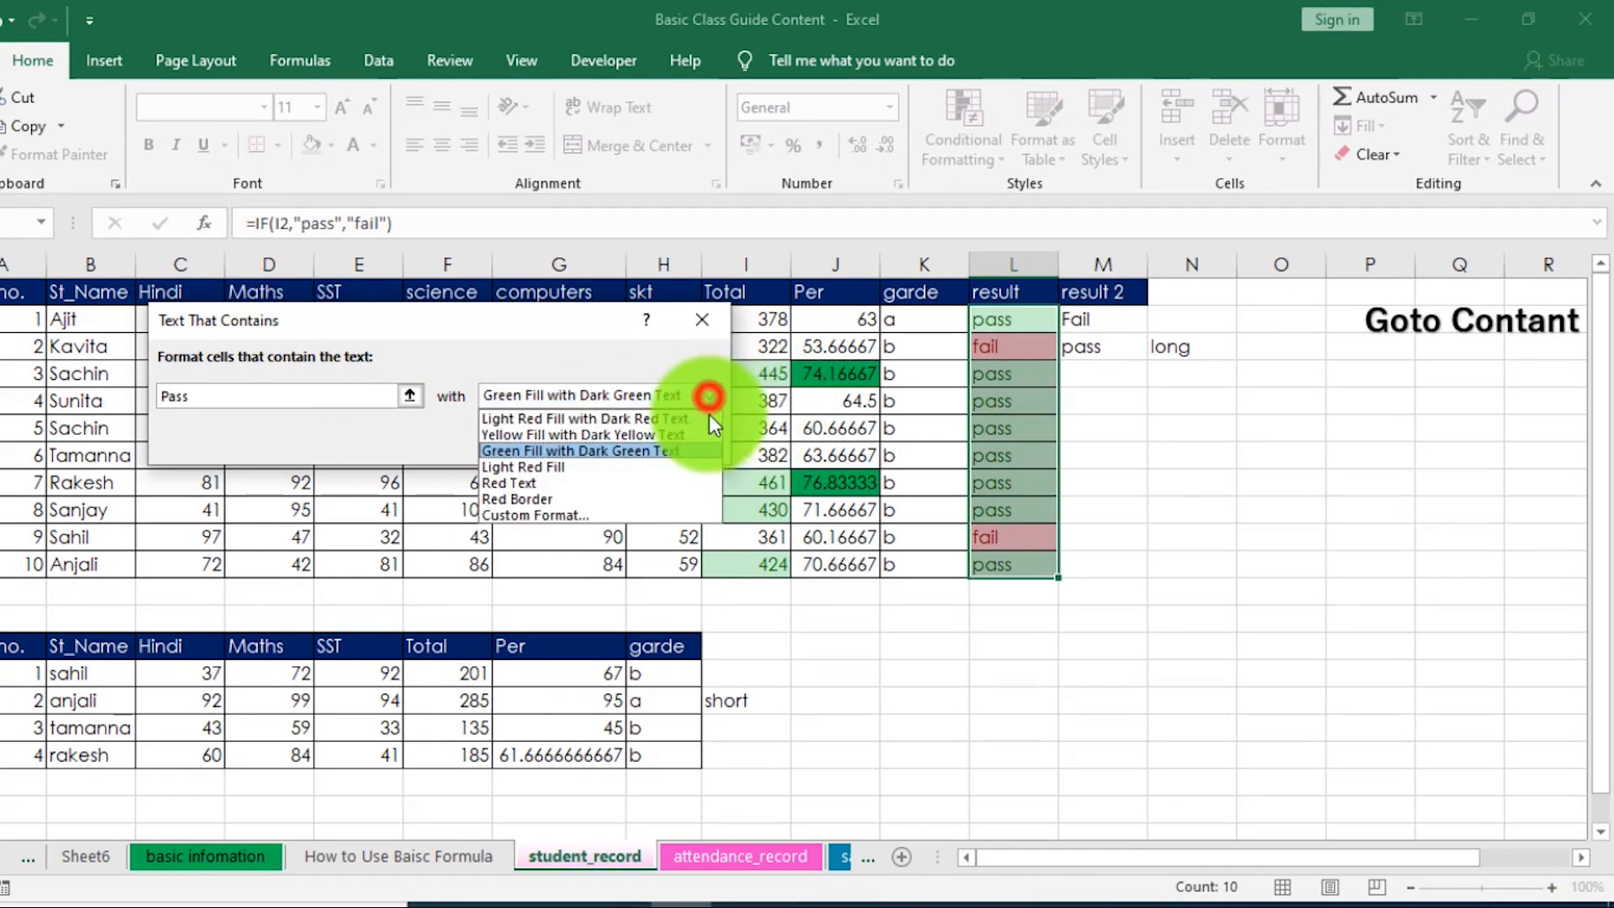
pyautogui.click(527, 516)
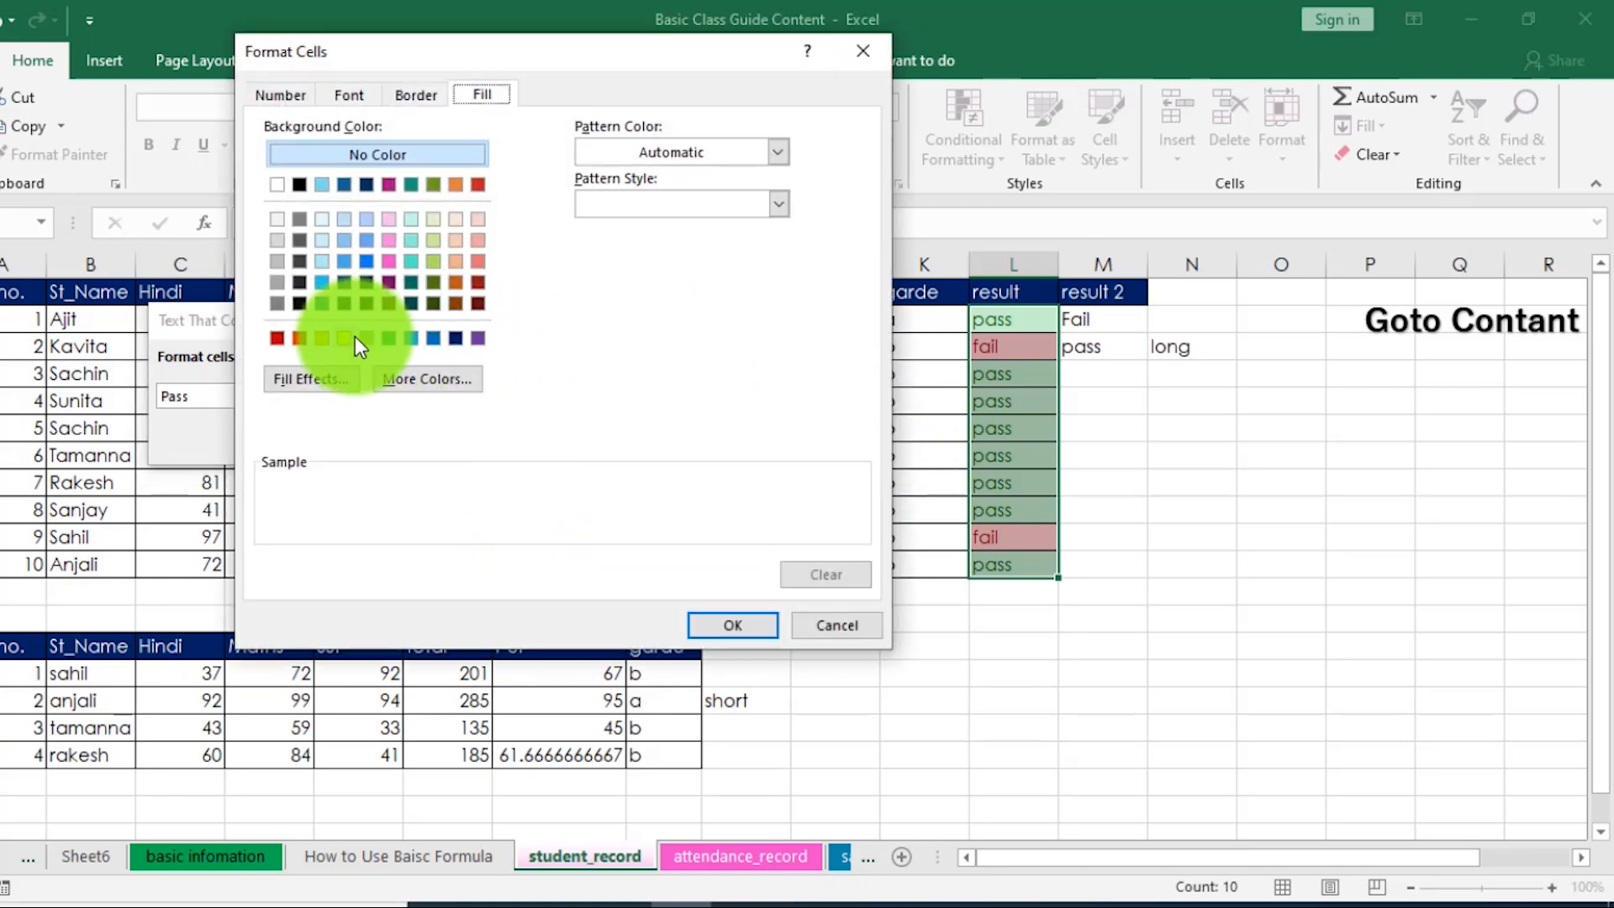
pyautogui.click(387, 339)
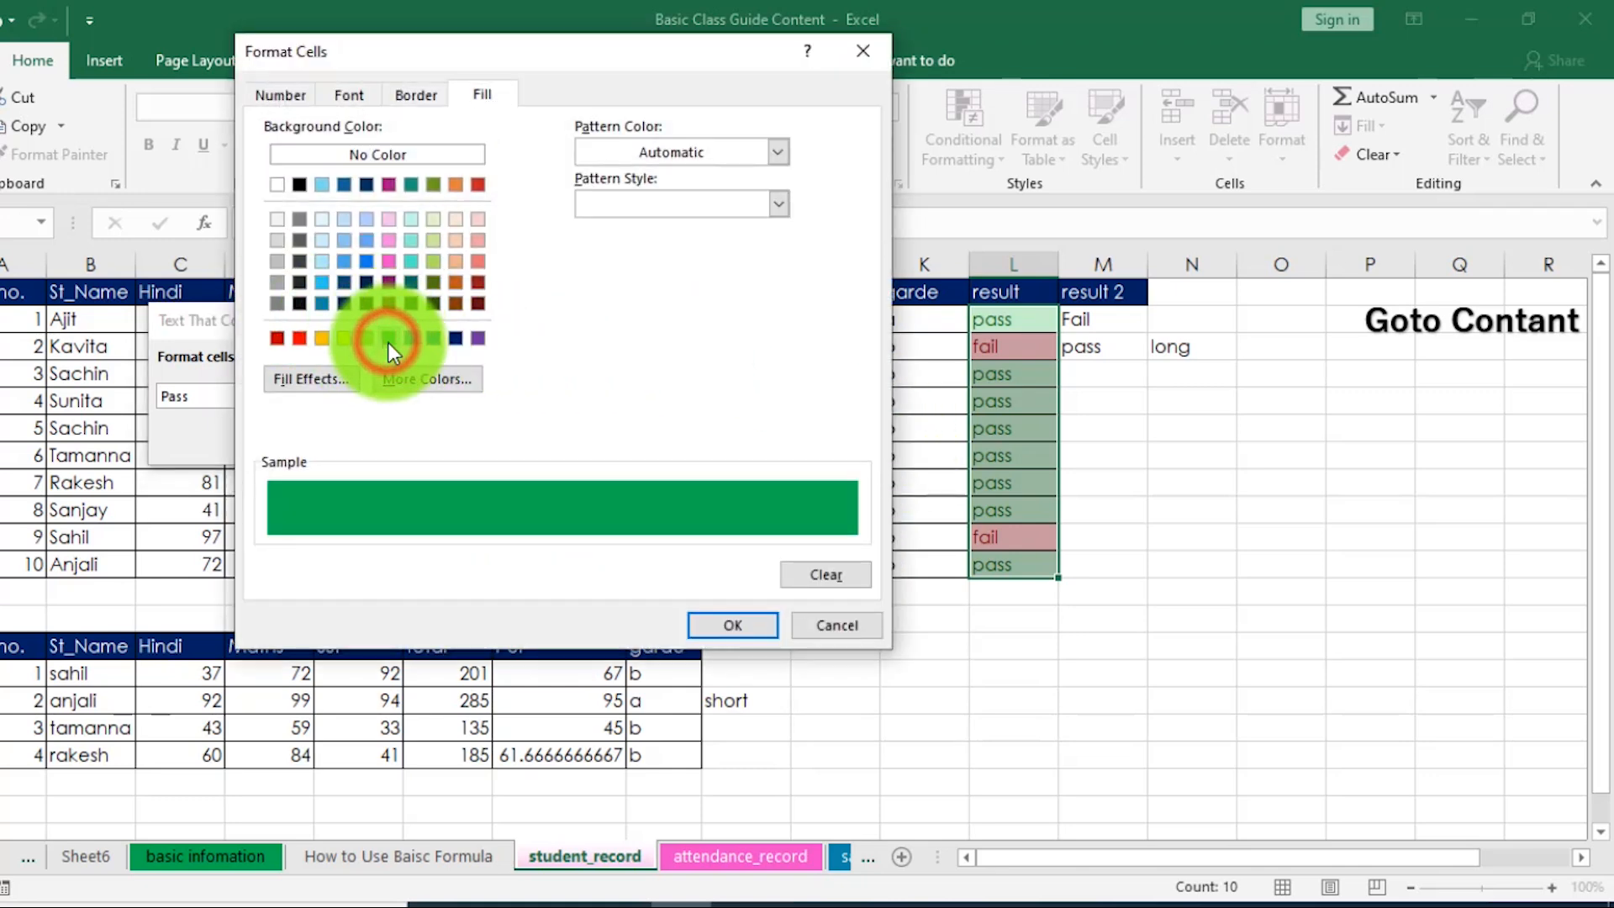
pyautogui.click(725, 625)
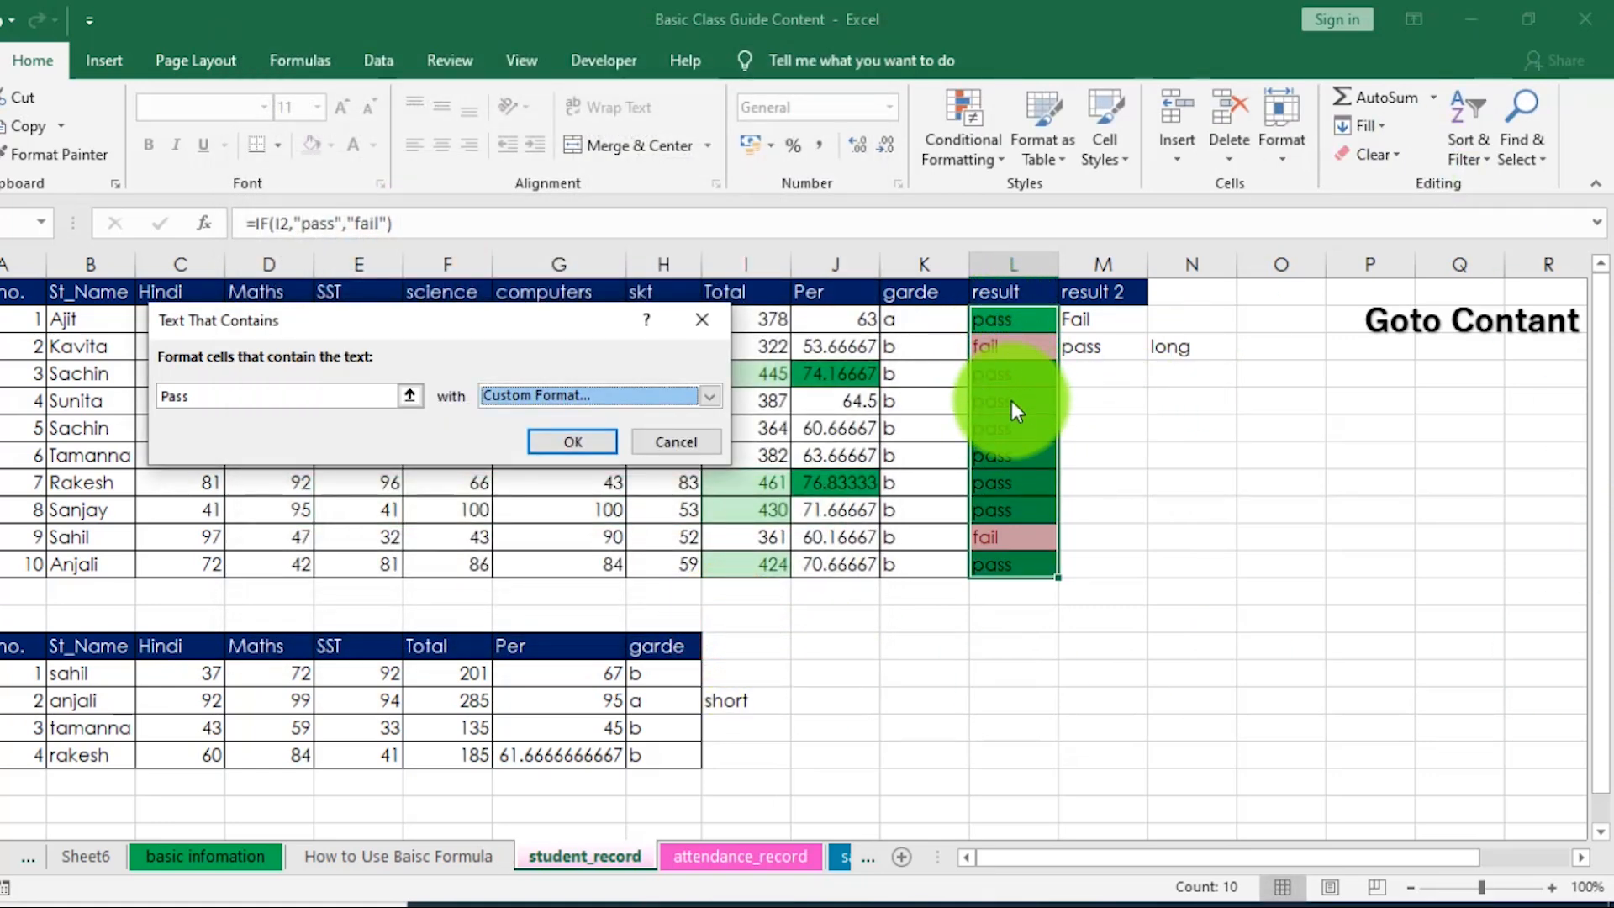
pyautogui.click(575, 443)
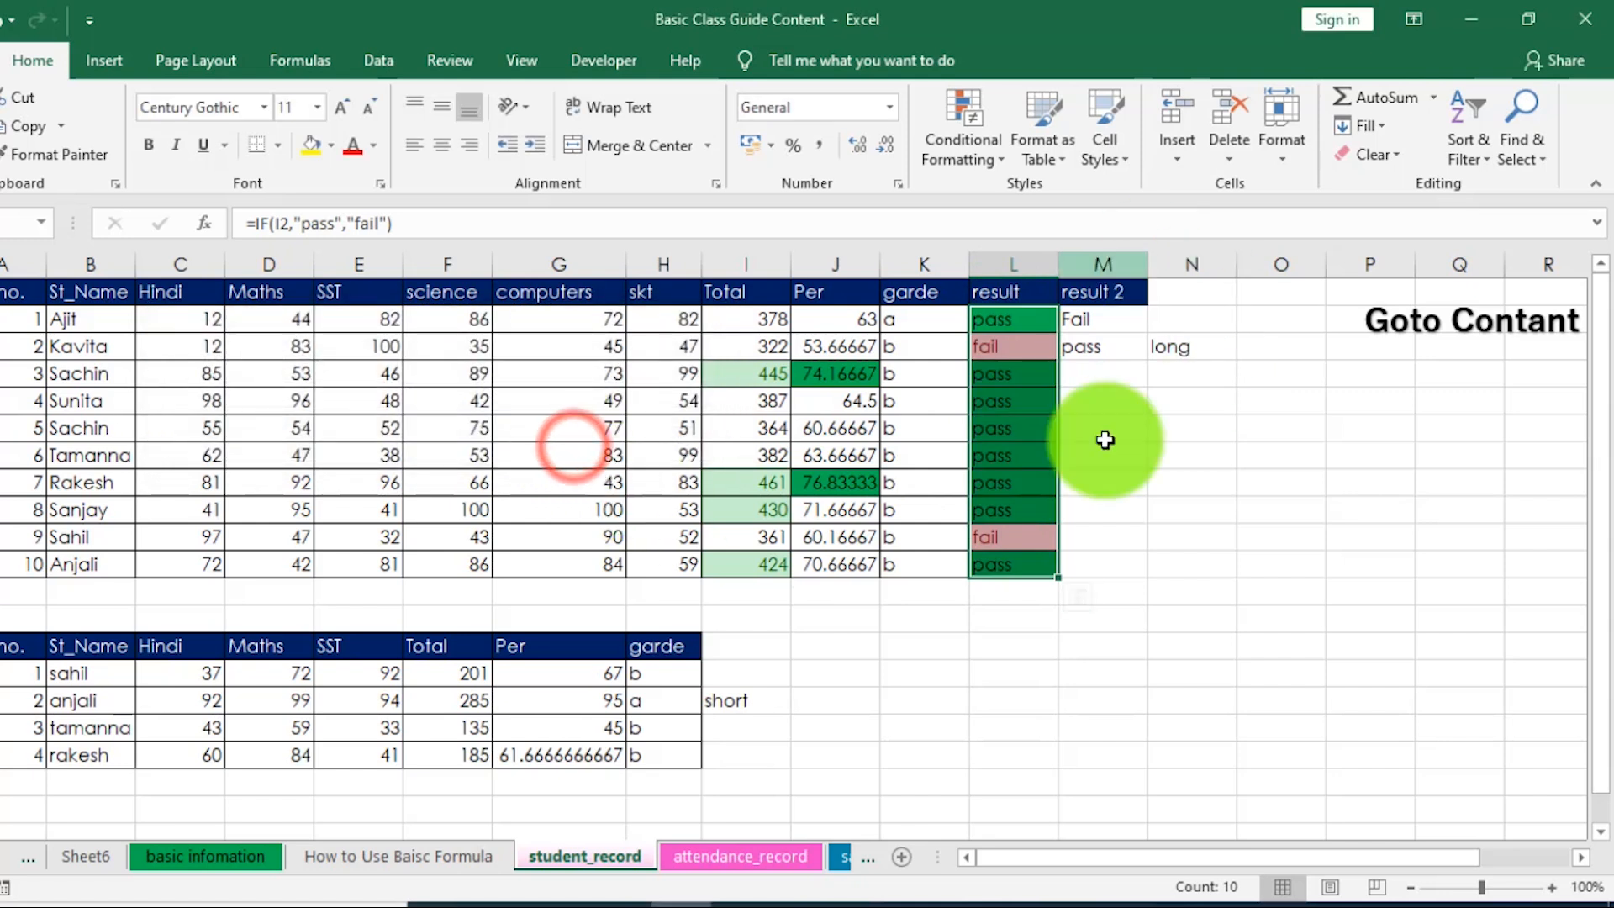
pyautogui.click(1346, 648)
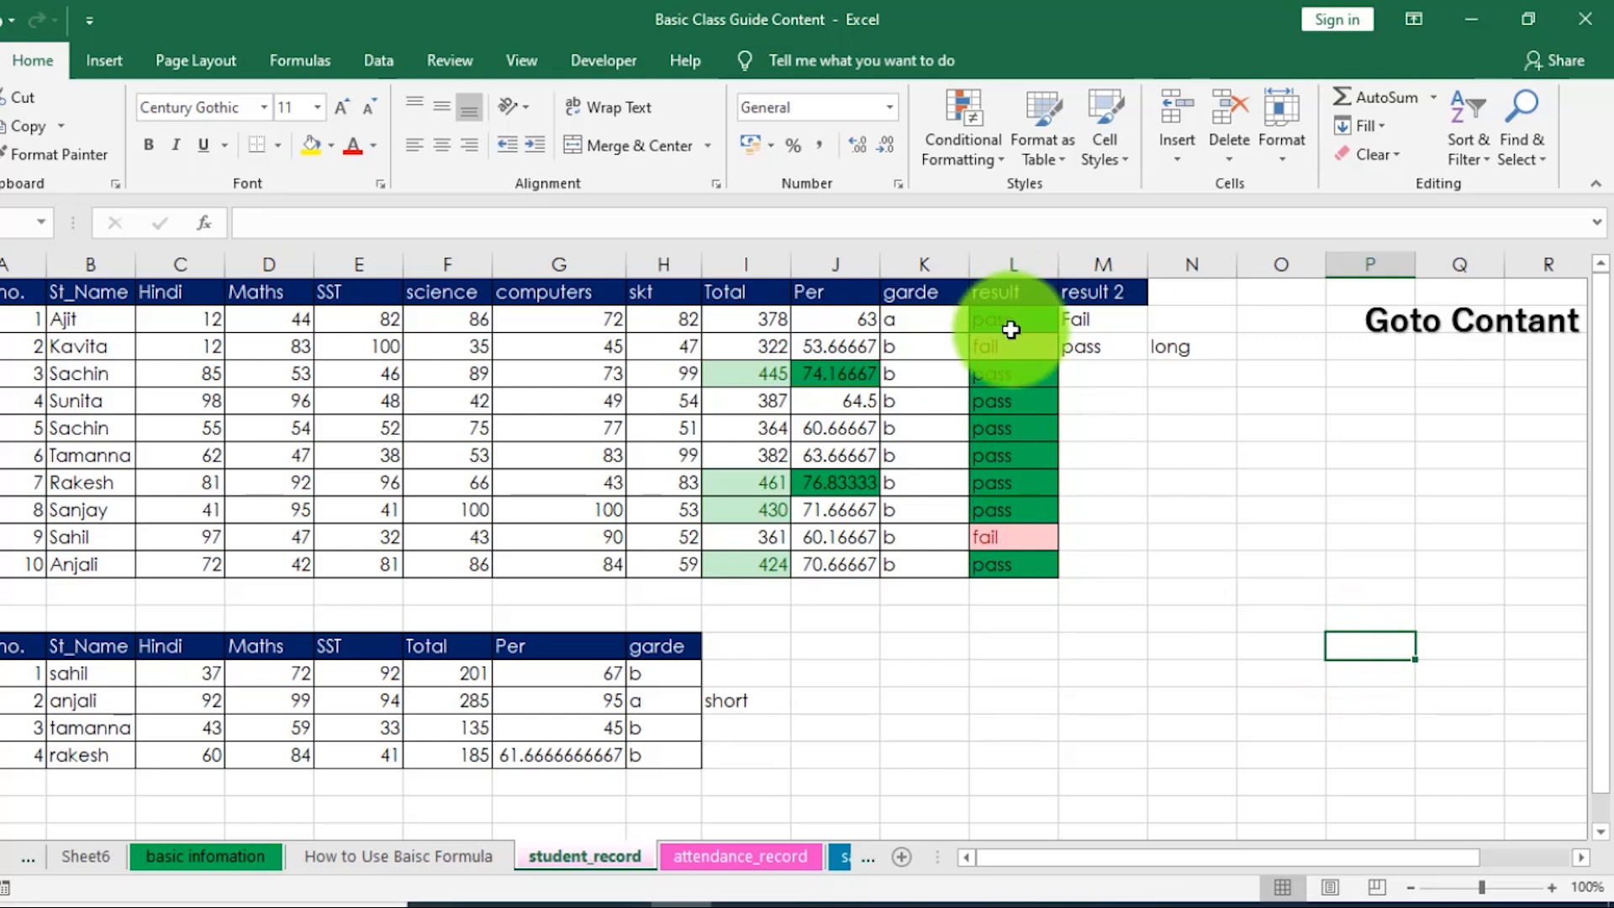
# Examine the first student's subject marks, Total and Per values in row 2.
pyautogui.moveTo(199, 319); pyautogui.dragTo(513, 322)
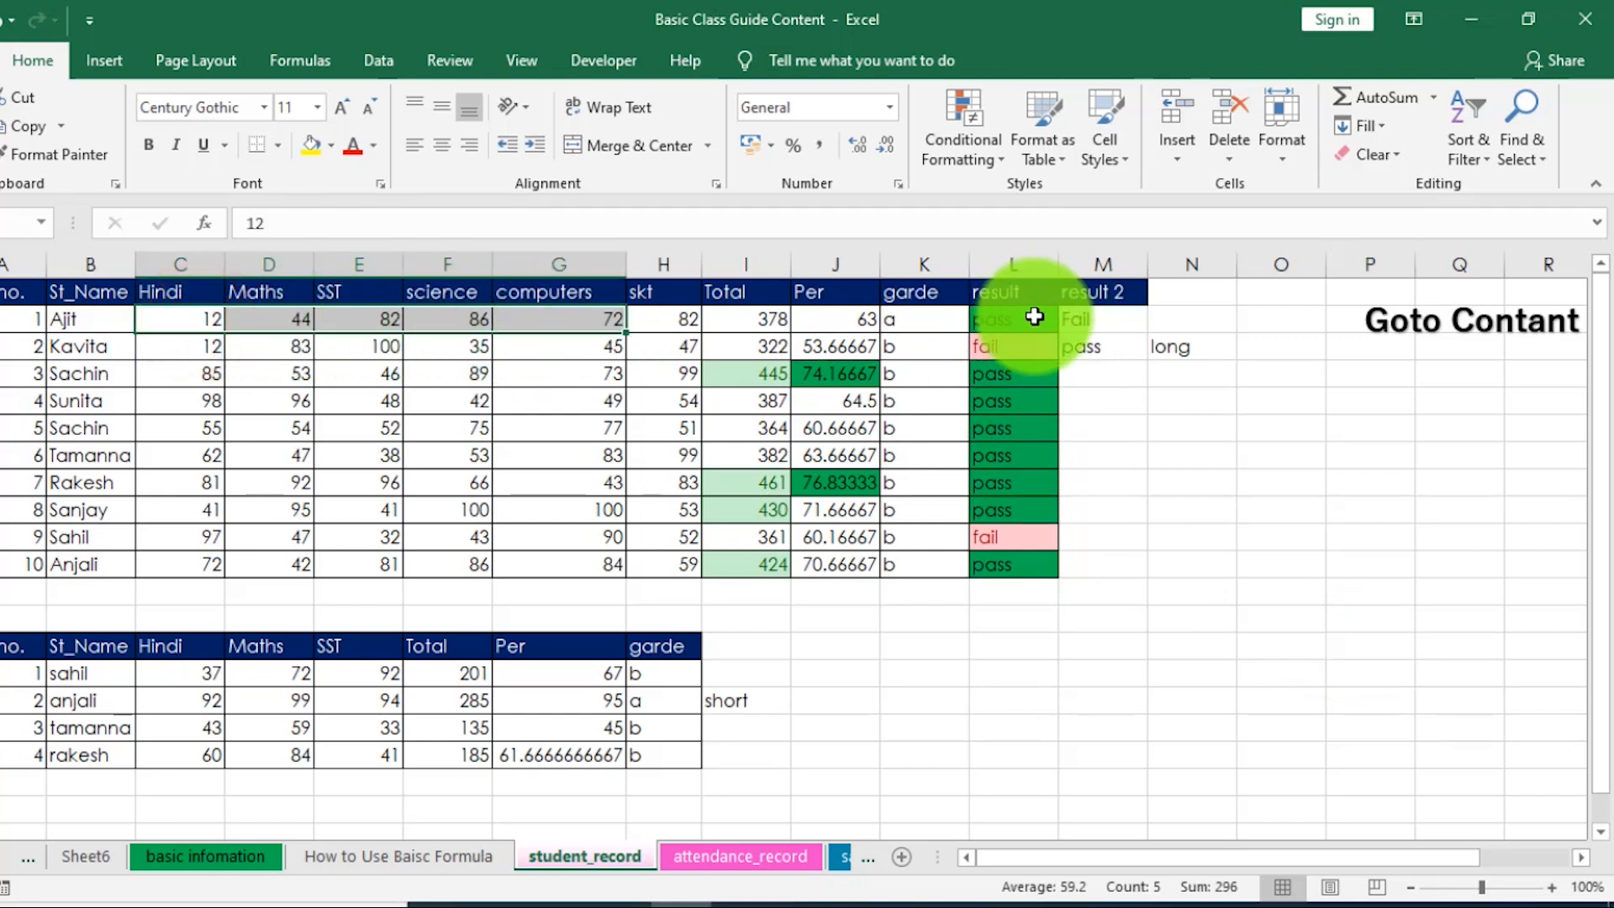
pyautogui.moveTo(206, 317); pyautogui.dragTo(768, 321)
pyautogui.click(768, 322)
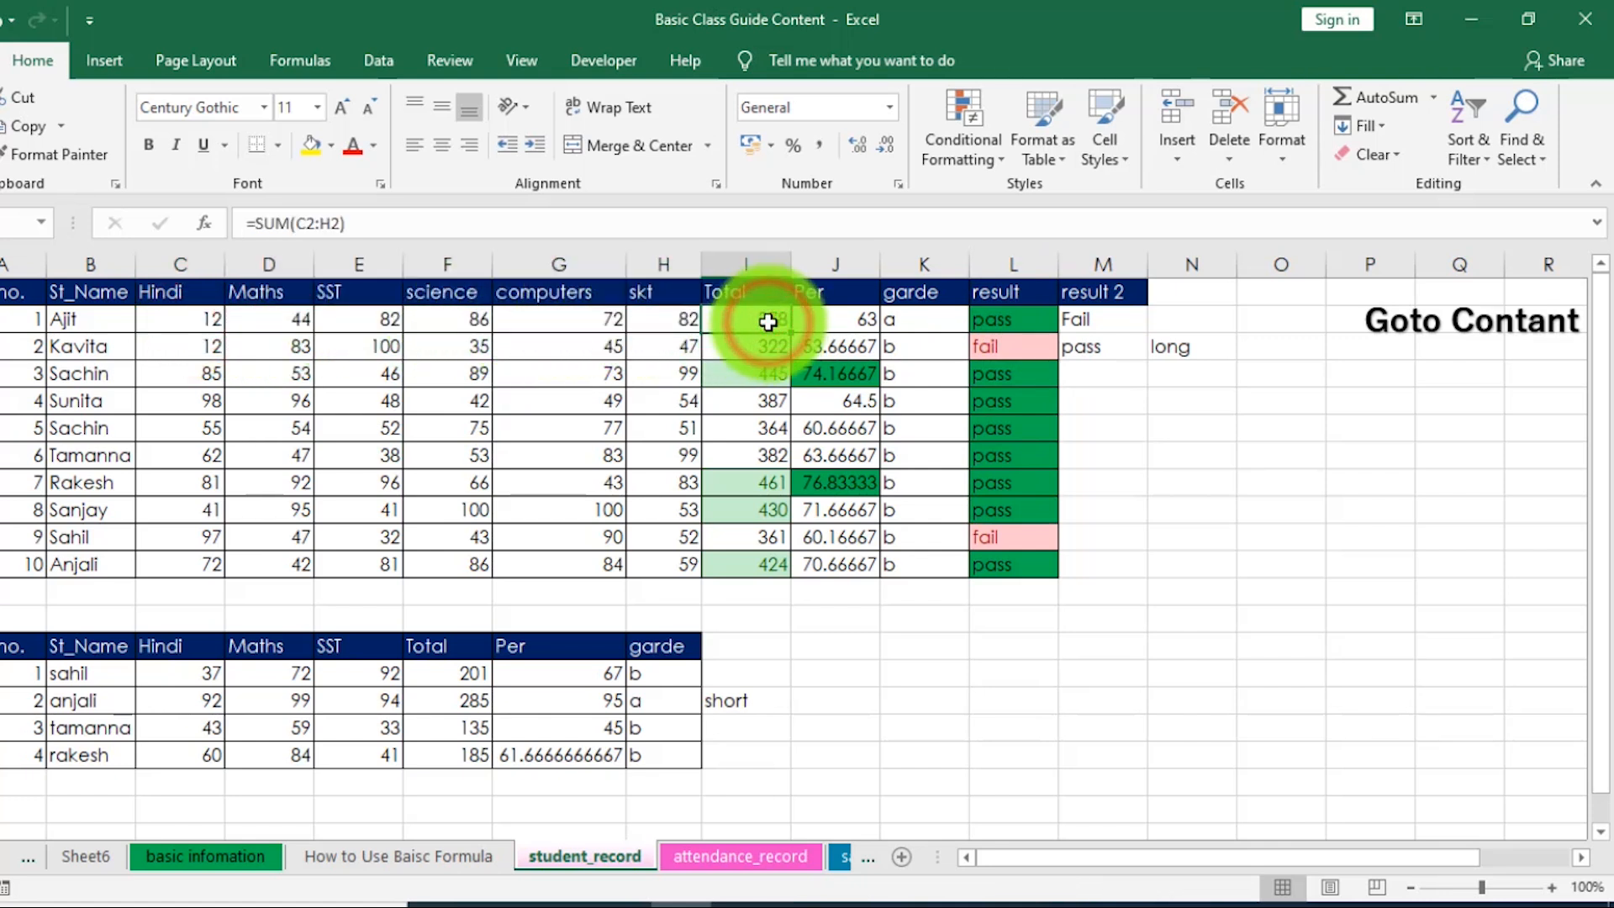
pyautogui.click(835, 320)
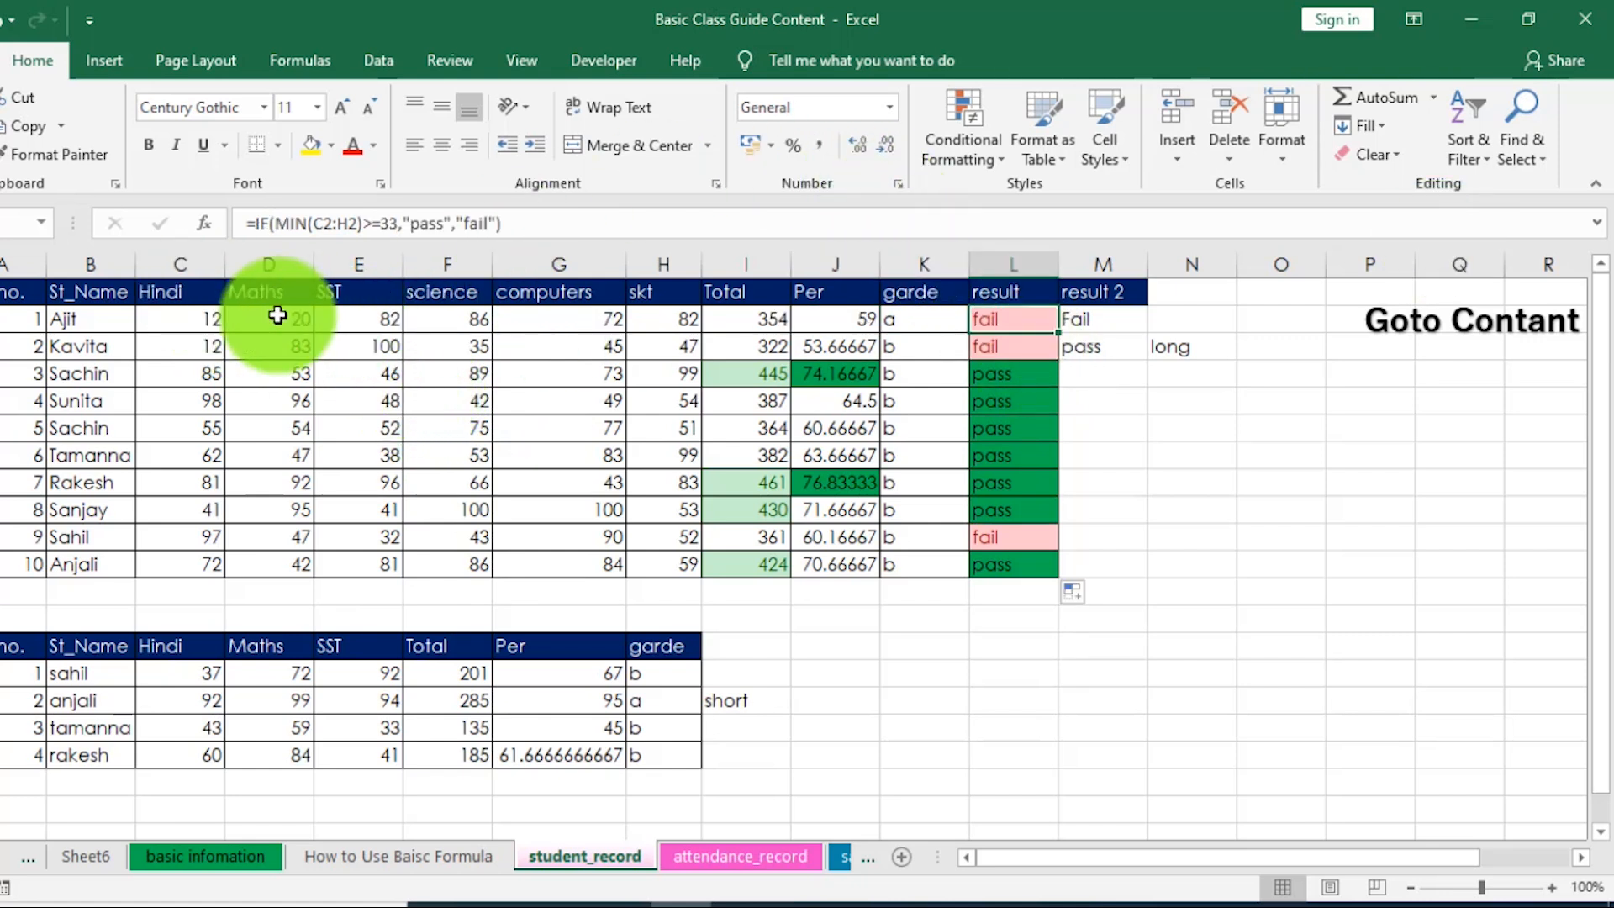
# Set the first student's Hindi mark in C2 to 45 and the Maths mark in D2 to 67.
pyautogui.click(267, 320)
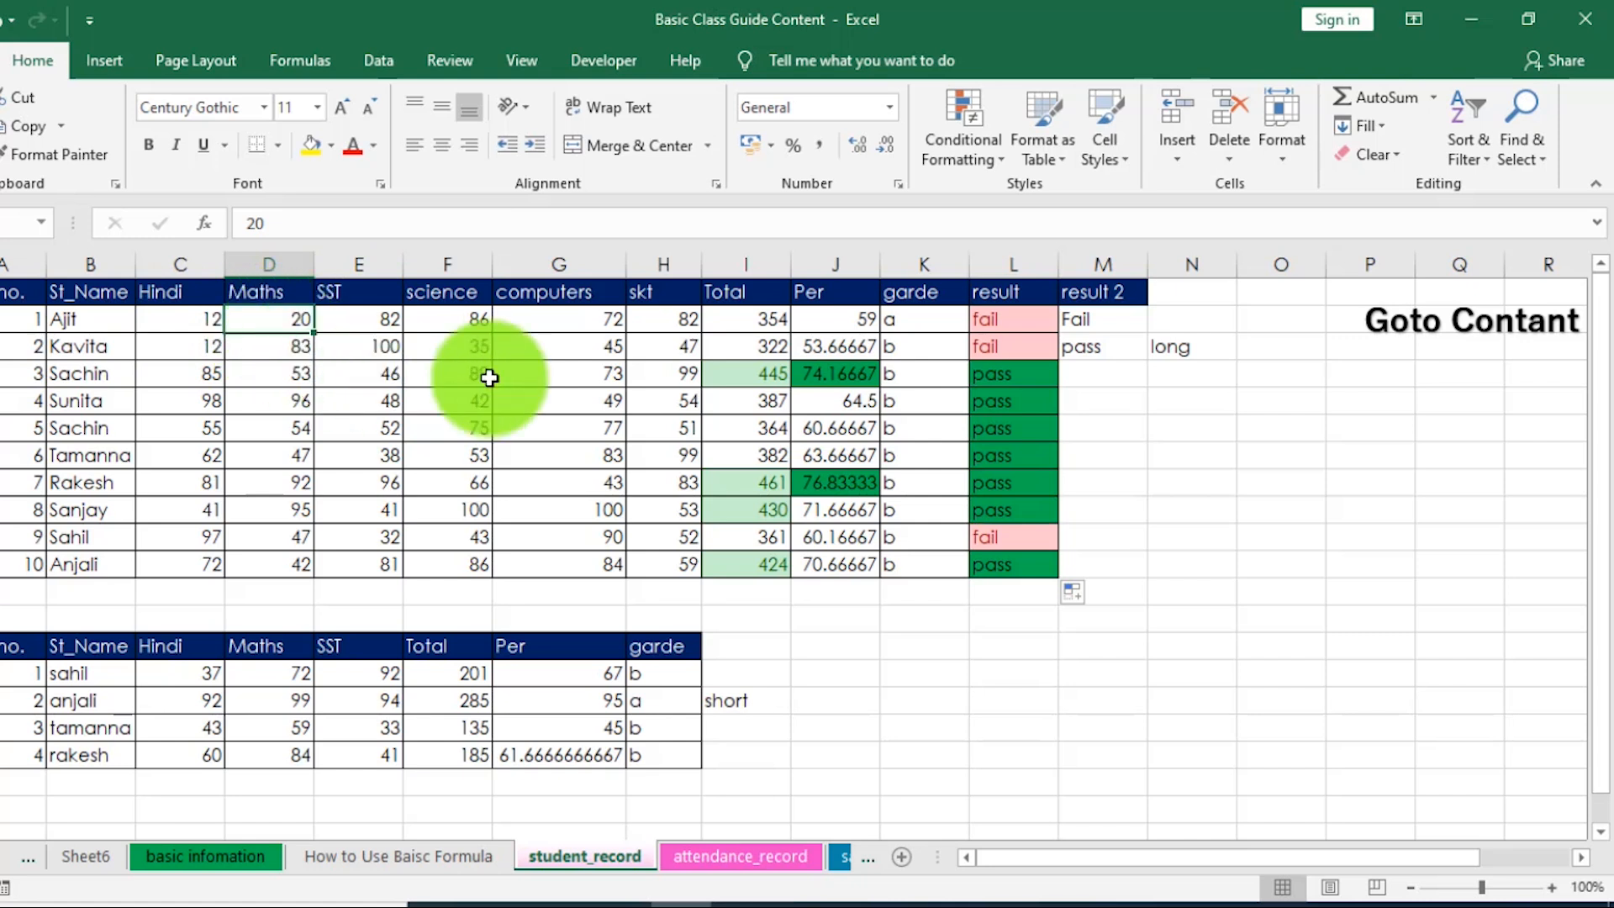
pyautogui.click(214, 318)
pyautogui.write('45')
pyautogui.press('Return')
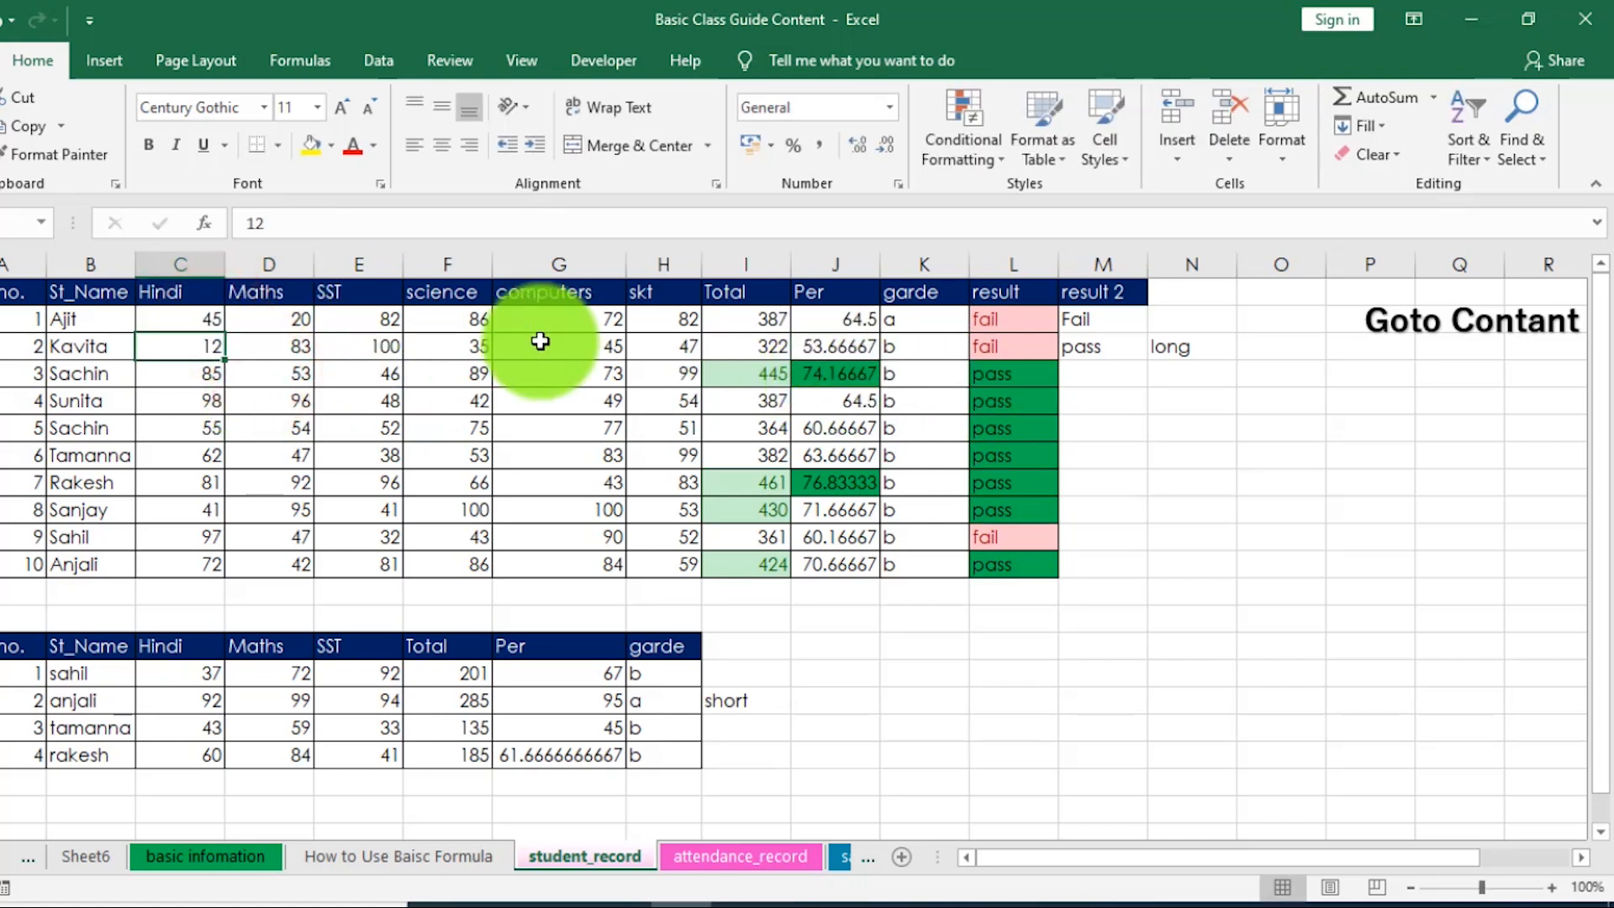
pyautogui.click(284, 315)
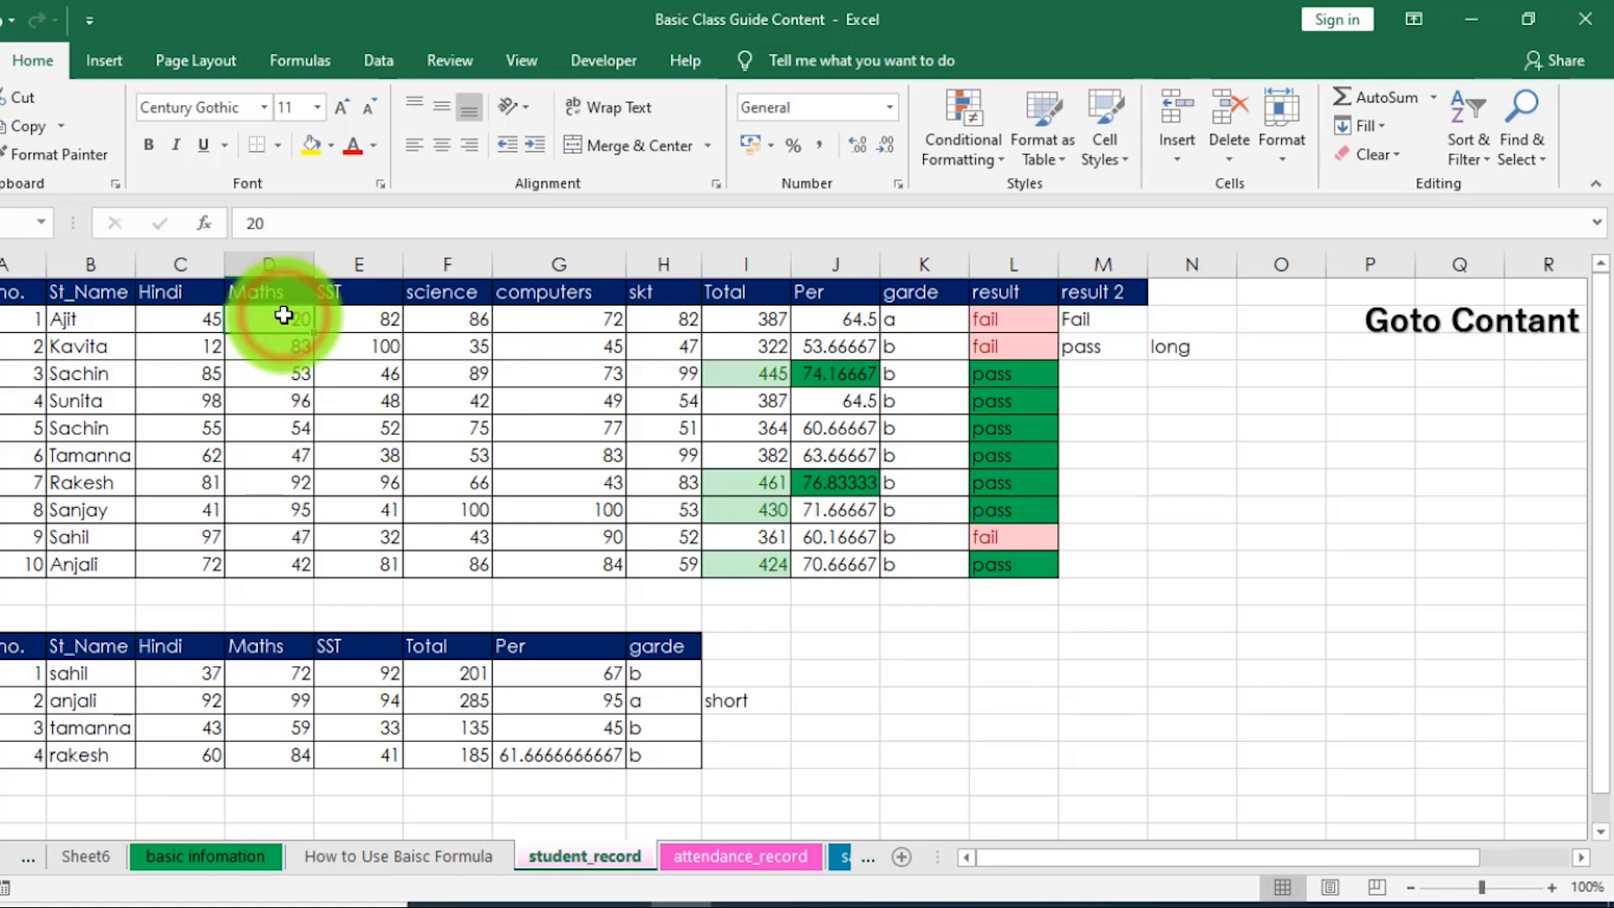
pyautogui.write('67')
pyautogui.press('Return')
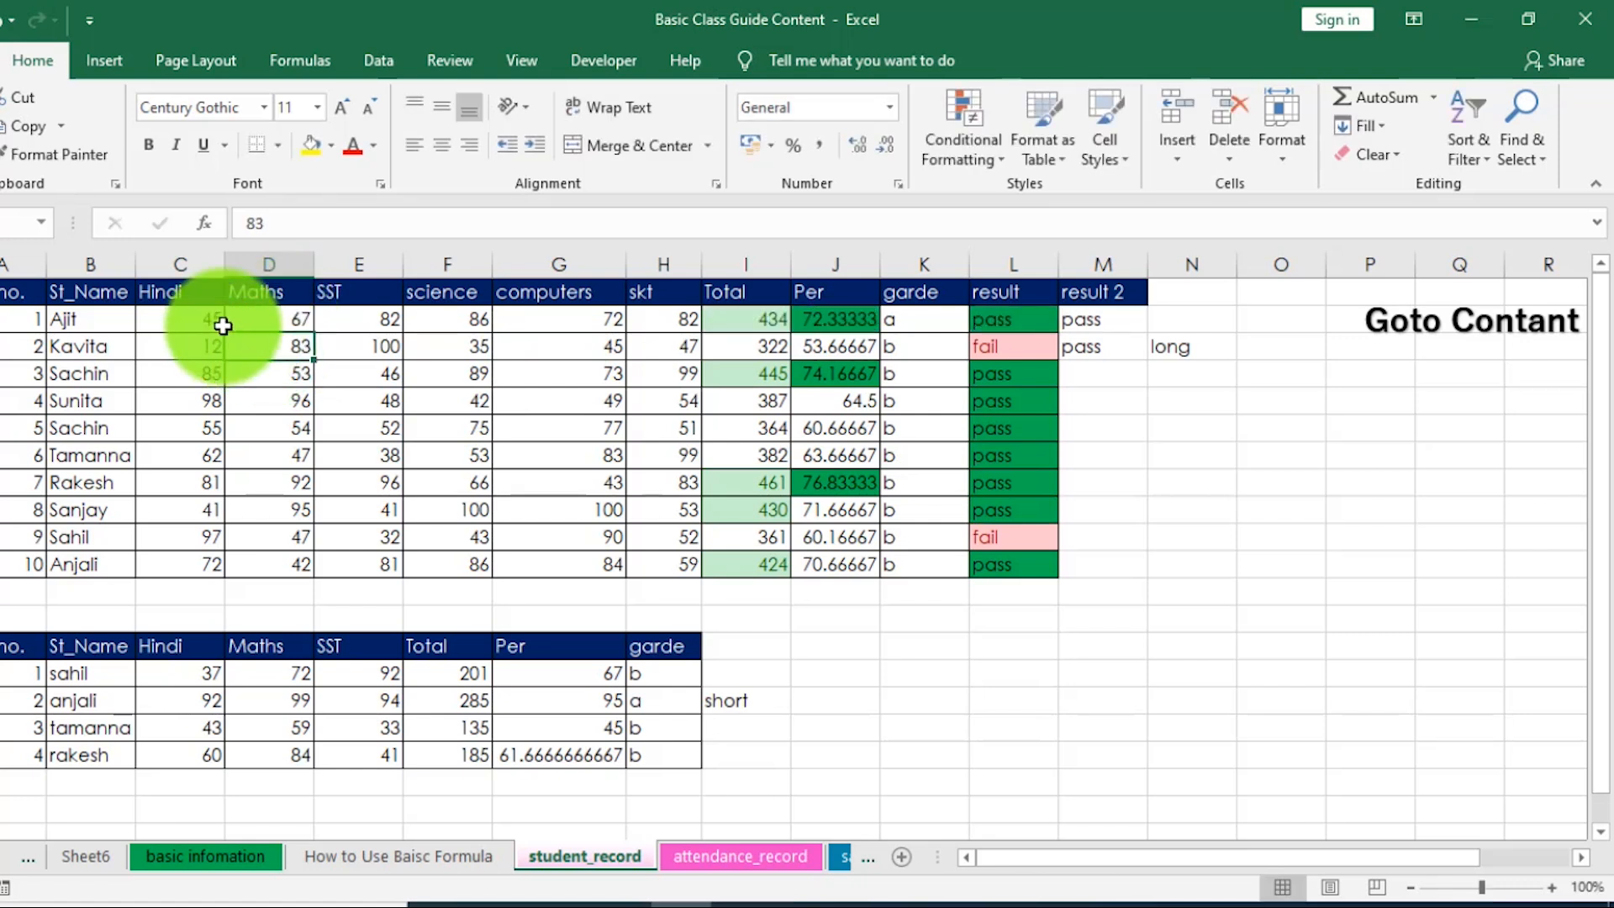
# Check the result formula in L2 and set the first student's Hindi mark in C2 to 4.
pyautogui.click(994, 319)
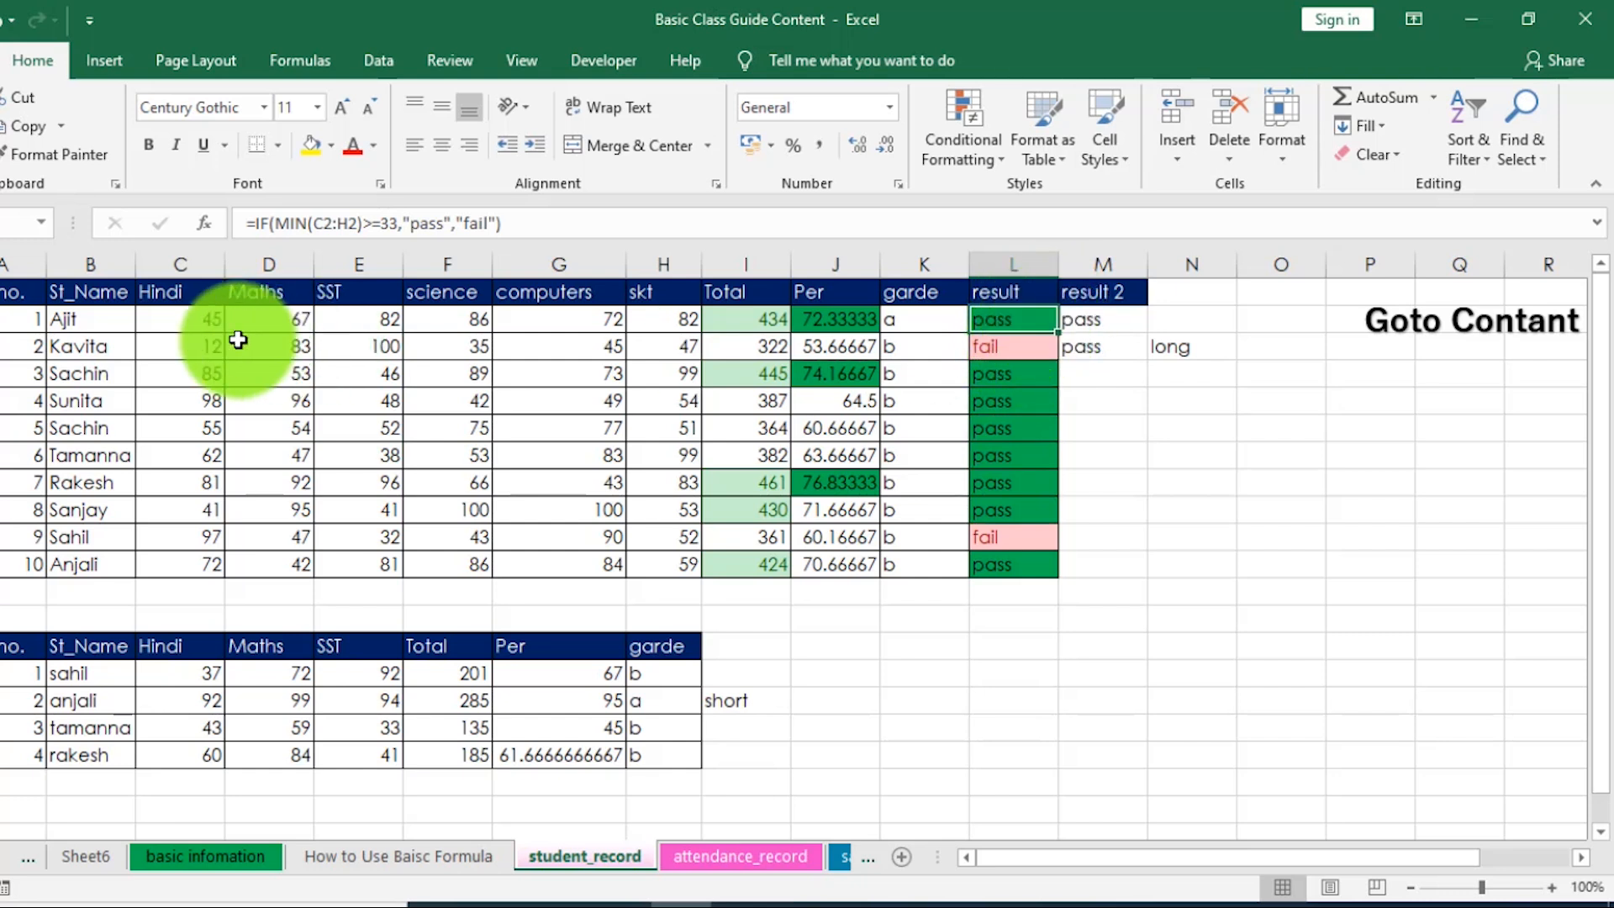
pyautogui.click(206, 321)
pyautogui.write('4')
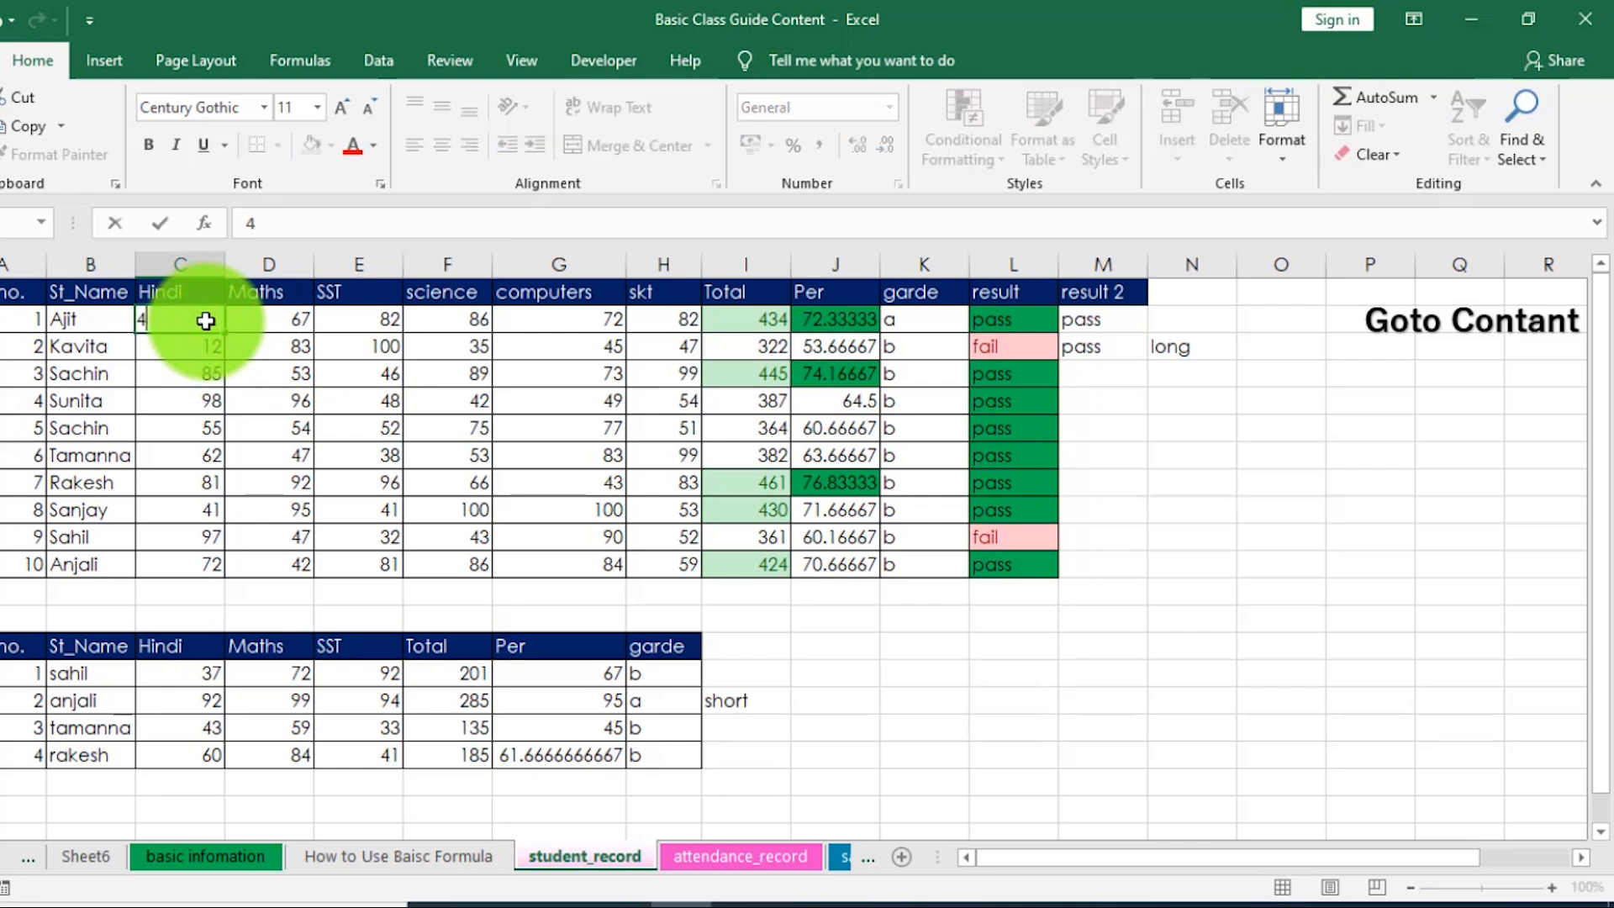
pyautogui.press('Return')
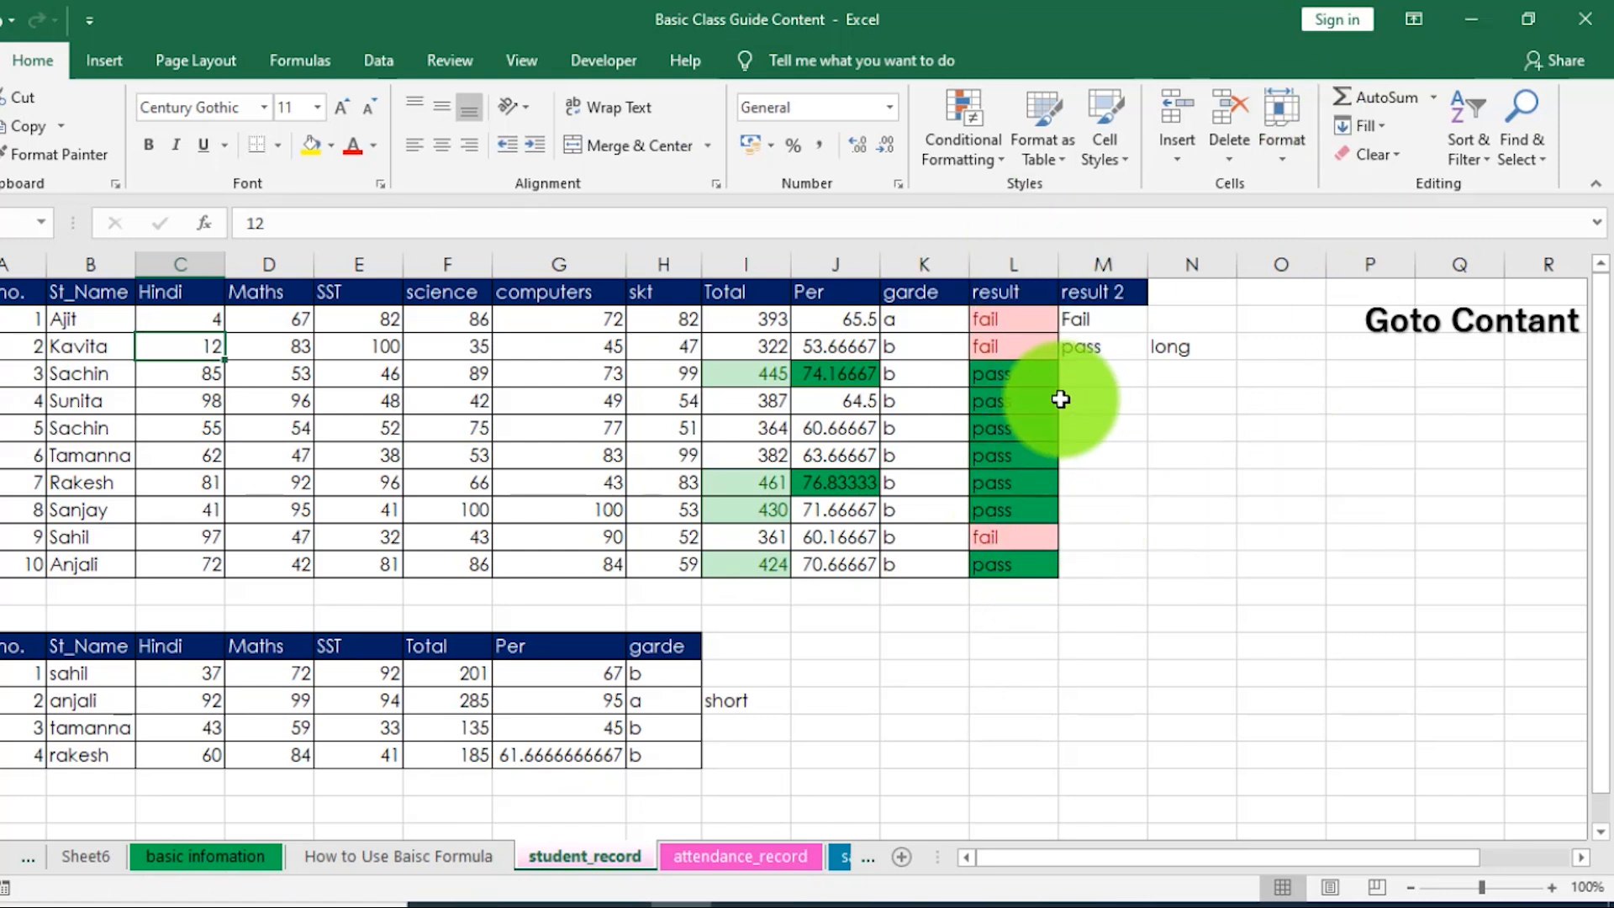
pyautogui.click(991, 156)
pyautogui.moveTo(1127, 206)
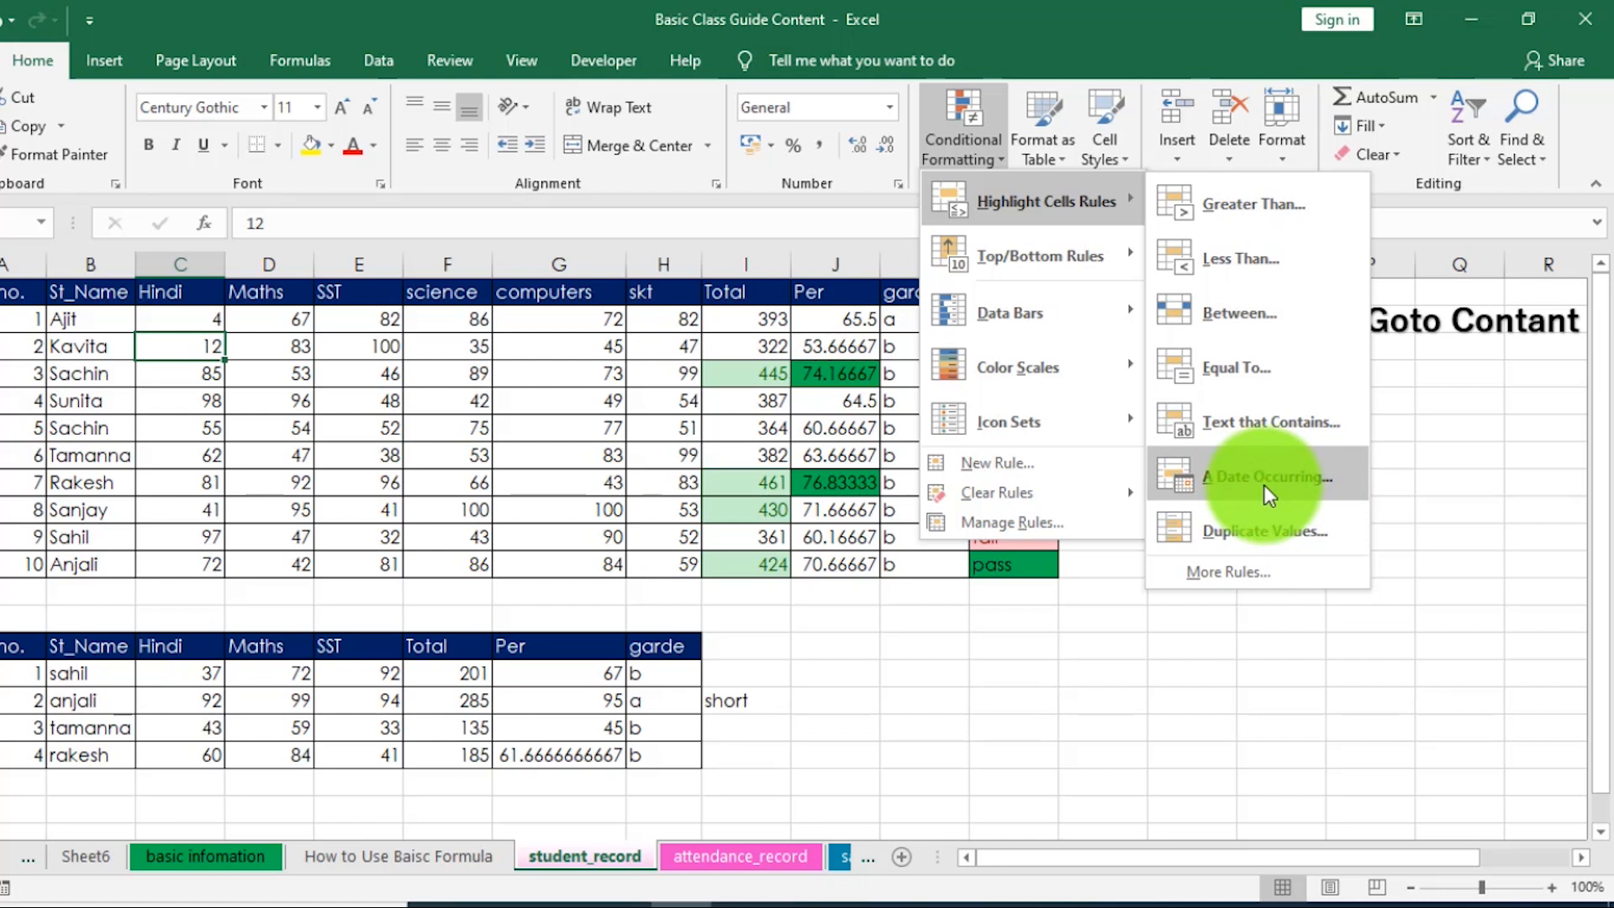
pyautogui.click(1109, 667)
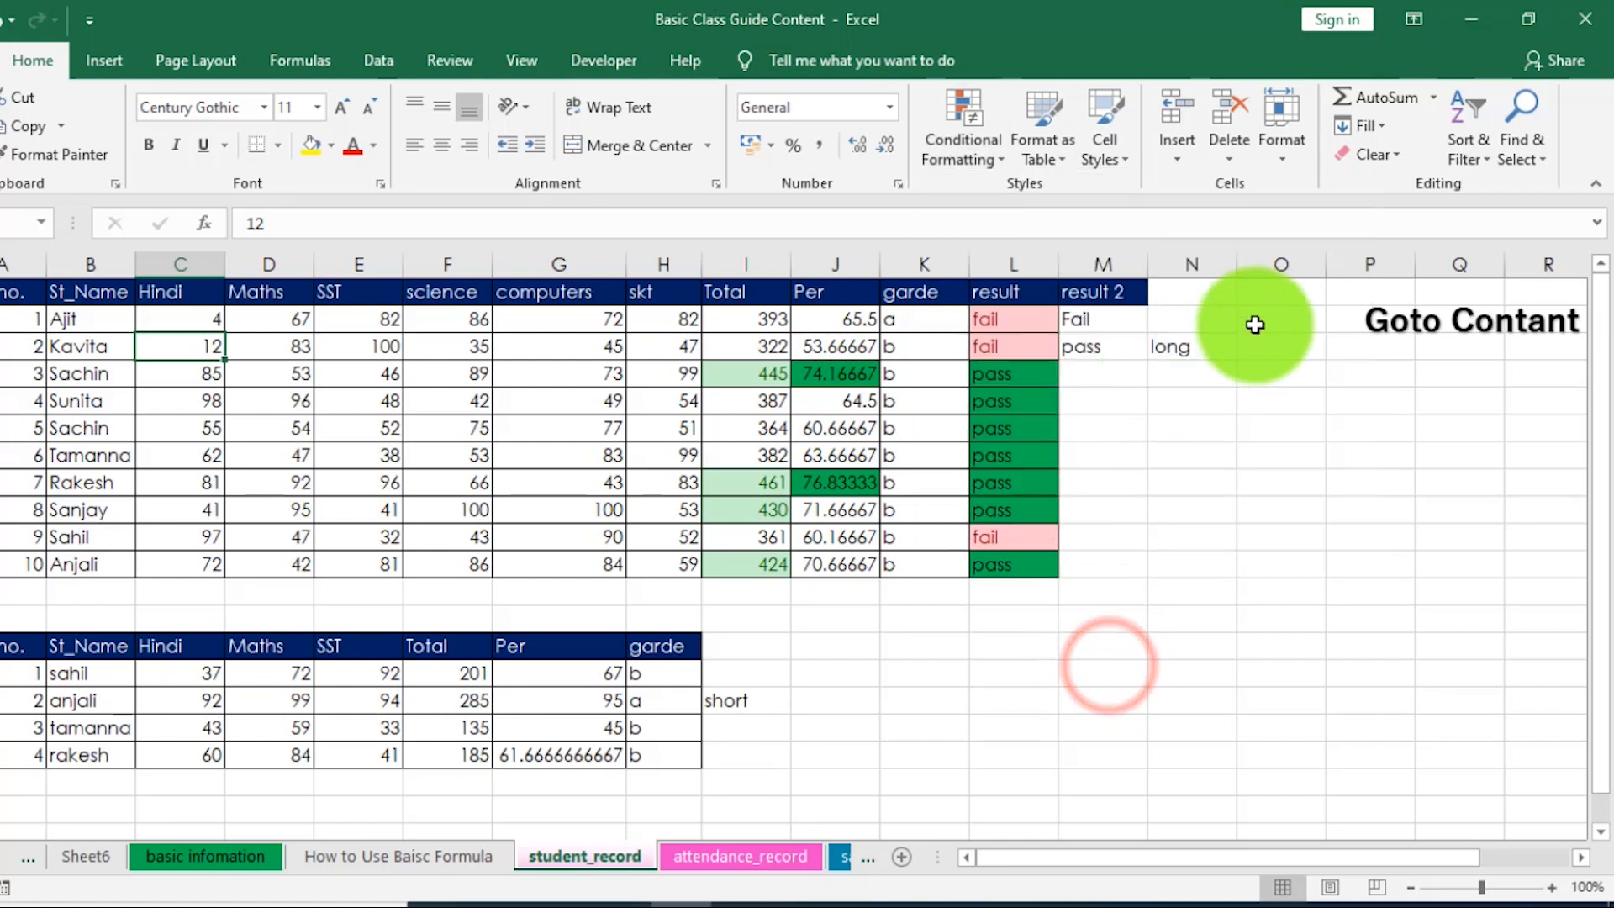
# Enter sample dates down column O from O2, starting with 20-06-2024.
pyautogui.moveTo(1254, 322); pyautogui.dragTo(1258, 649)
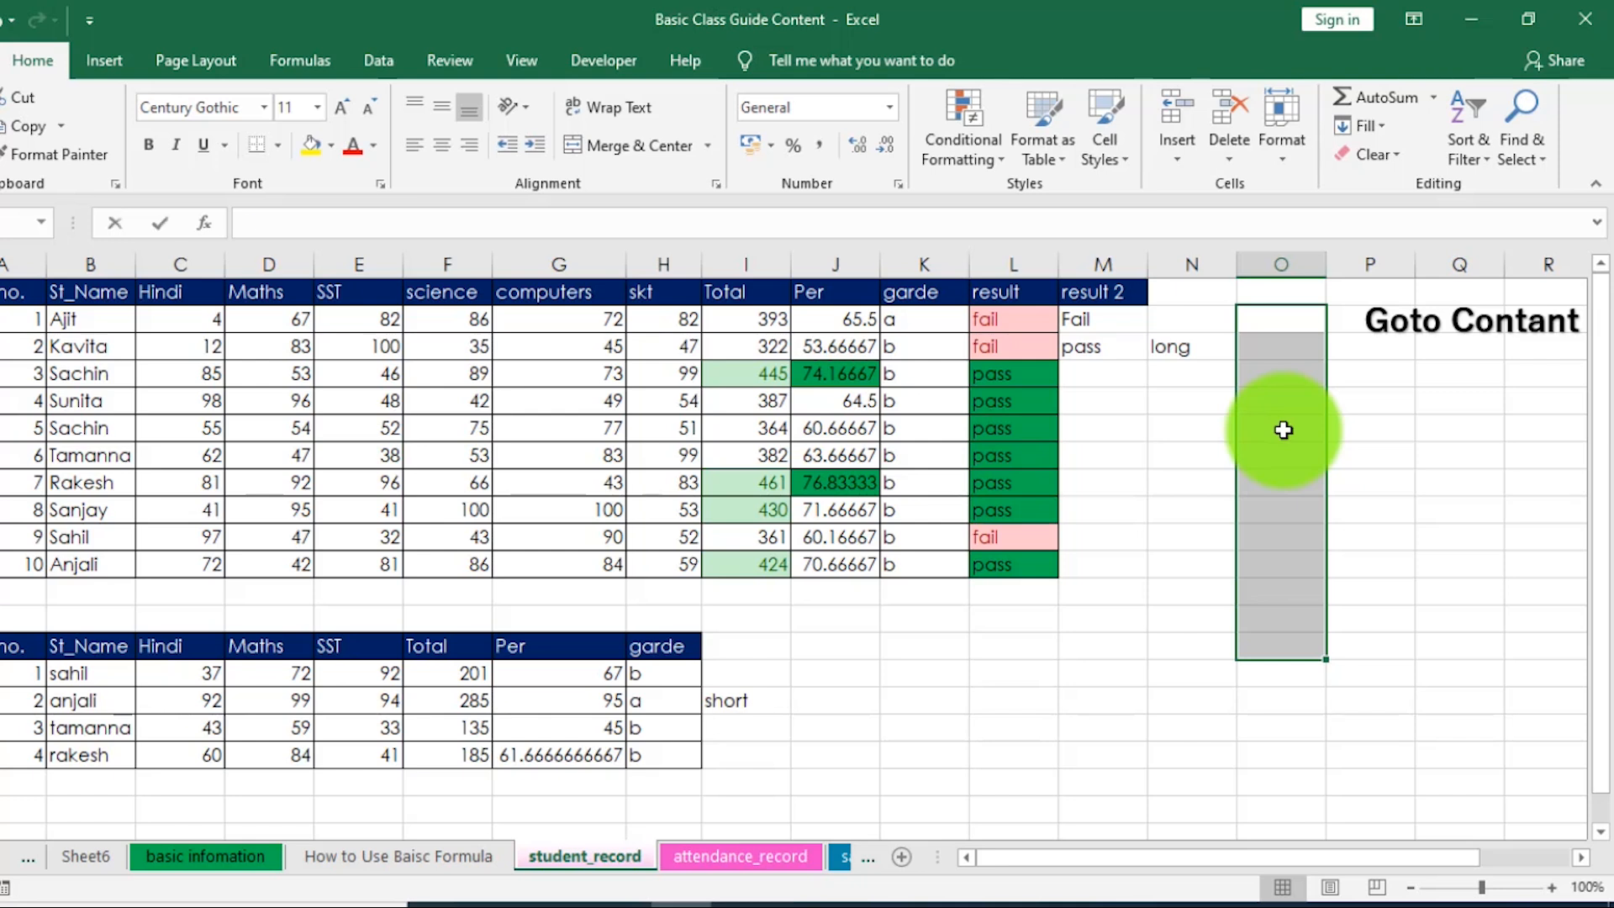
pyautogui.write('20-06-2024')
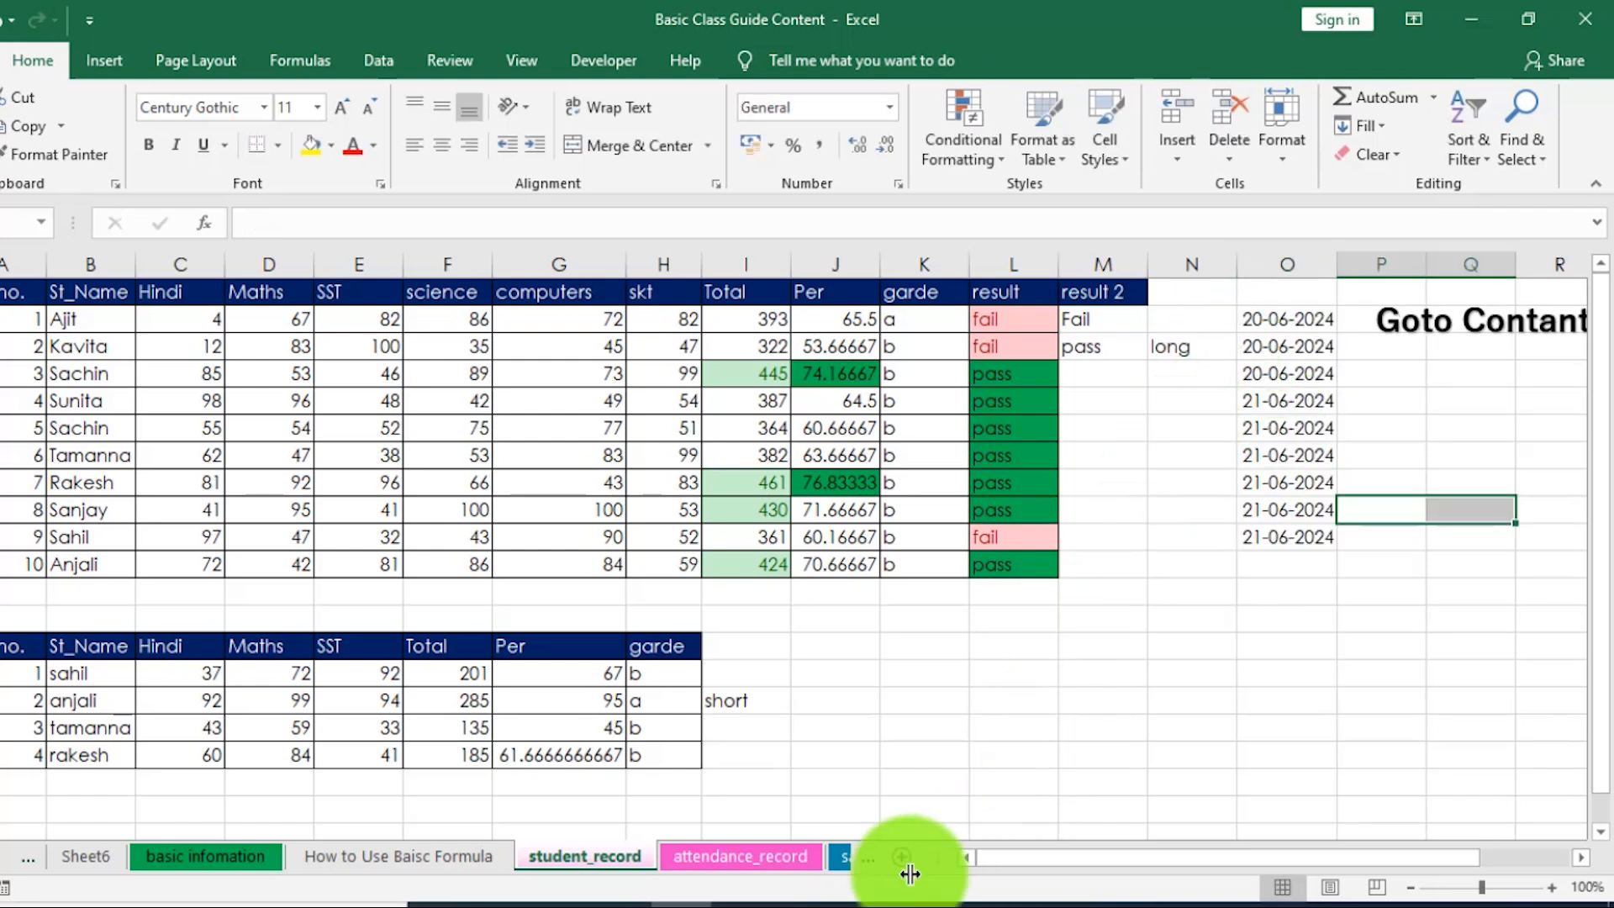
# Open a date-occurring highlight rule for the dates in O2:O10, previewing Yesterday with light red fill and dark red text.
pyautogui.click(804, 907)
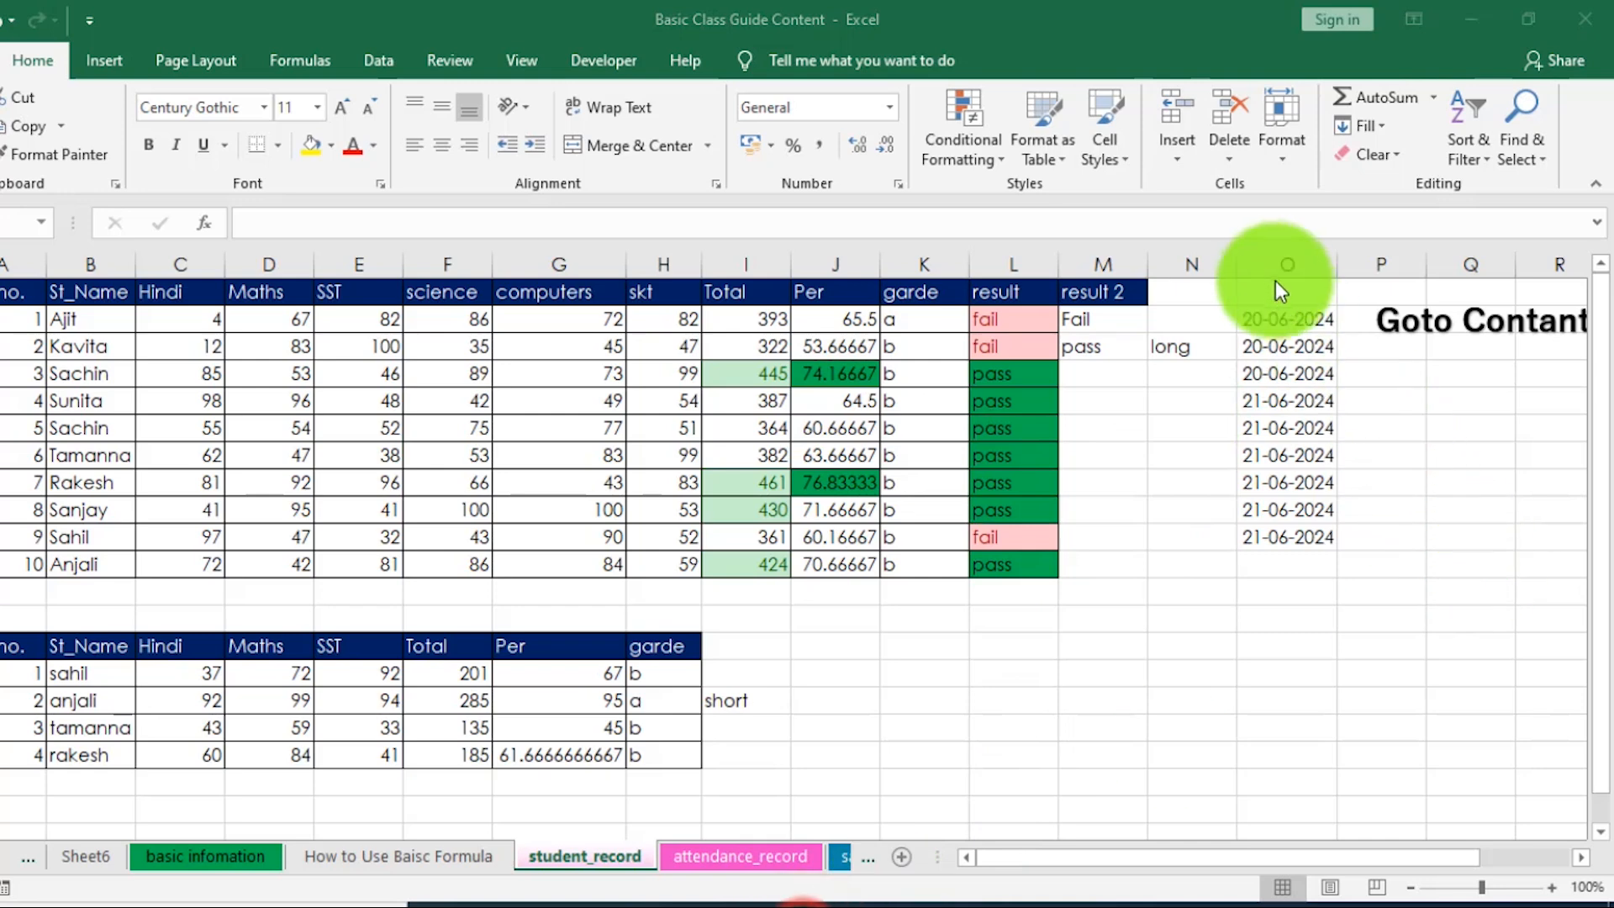
pyautogui.moveTo(1279, 322); pyautogui.dragTo(1278, 538)
pyautogui.click(966, 150)
pyautogui.moveTo(1084, 202)
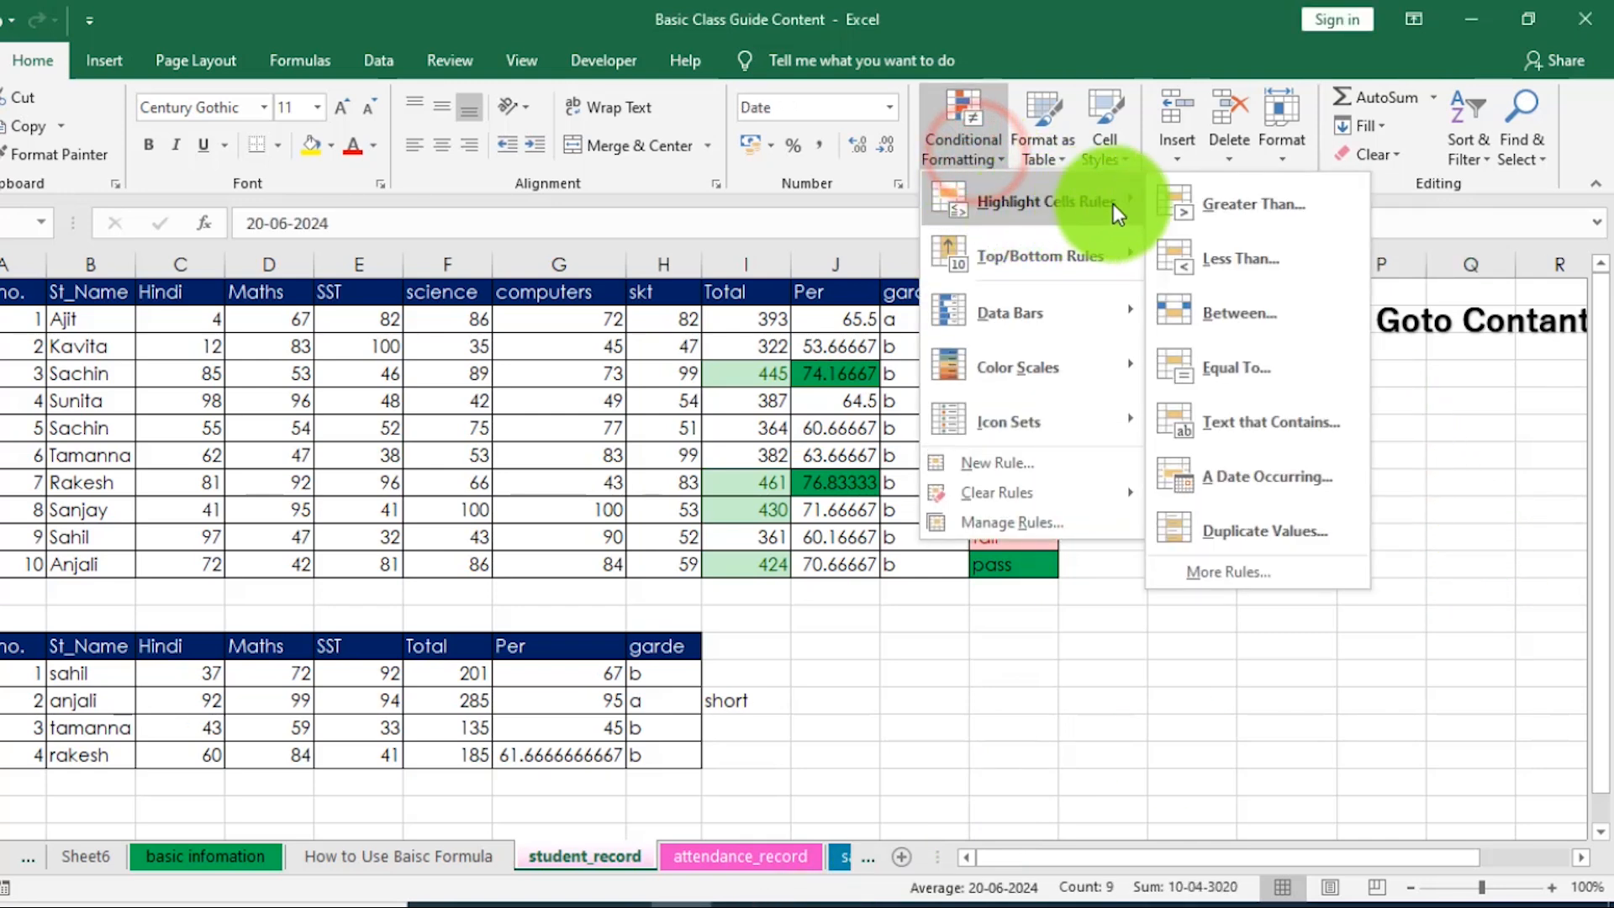
pyautogui.click(1263, 476)
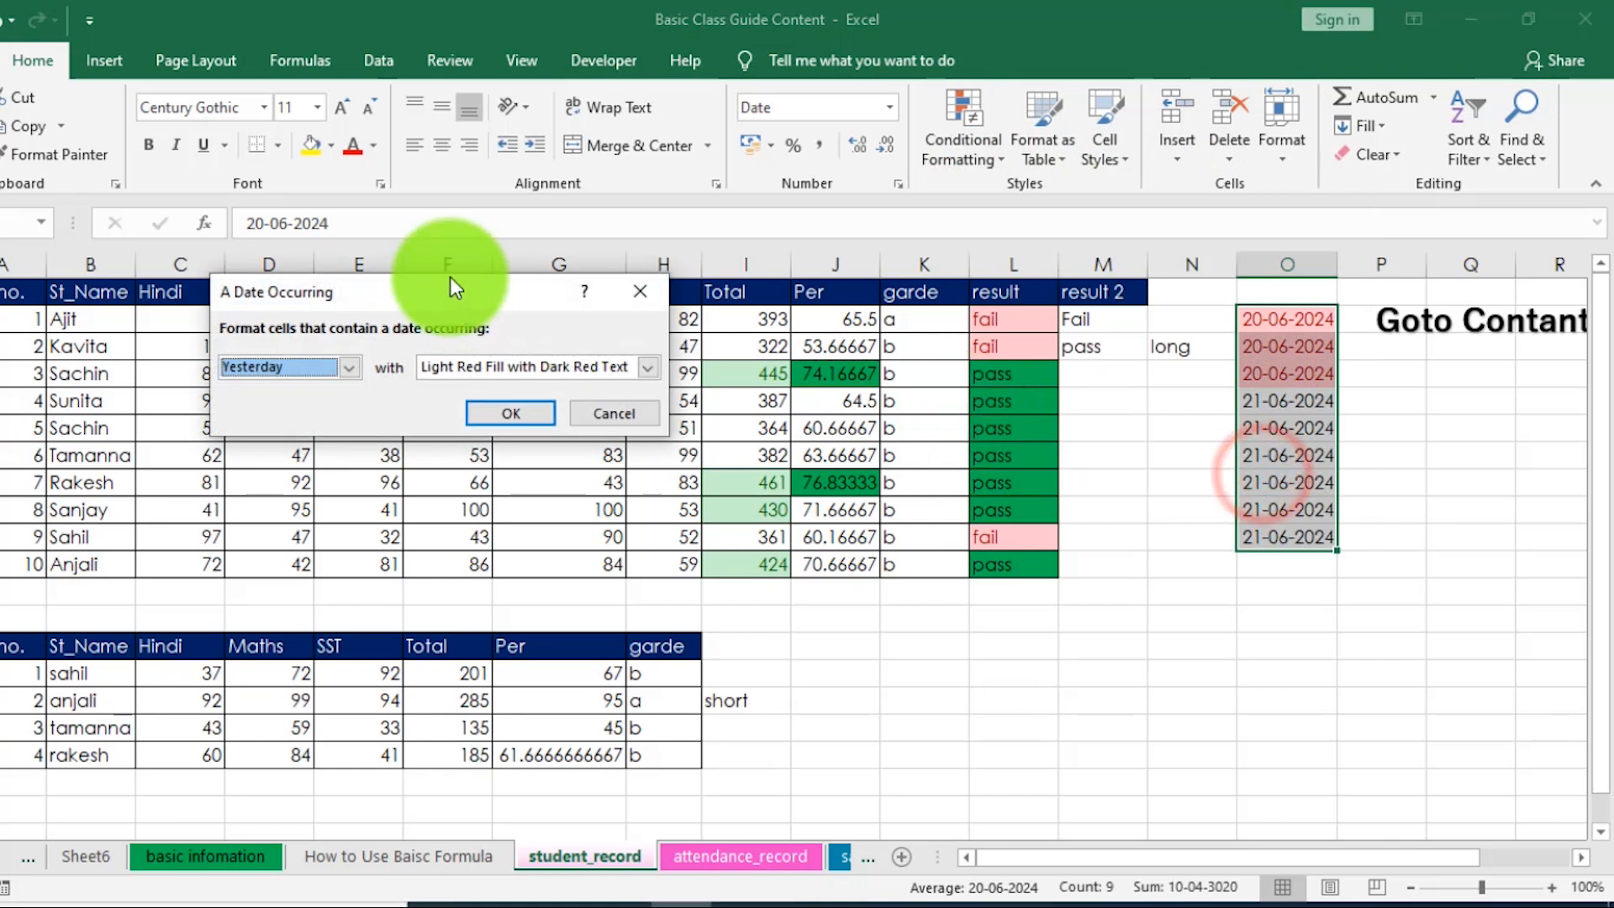
pyautogui.moveTo(451, 276); pyautogui.dragTo(611, 340)
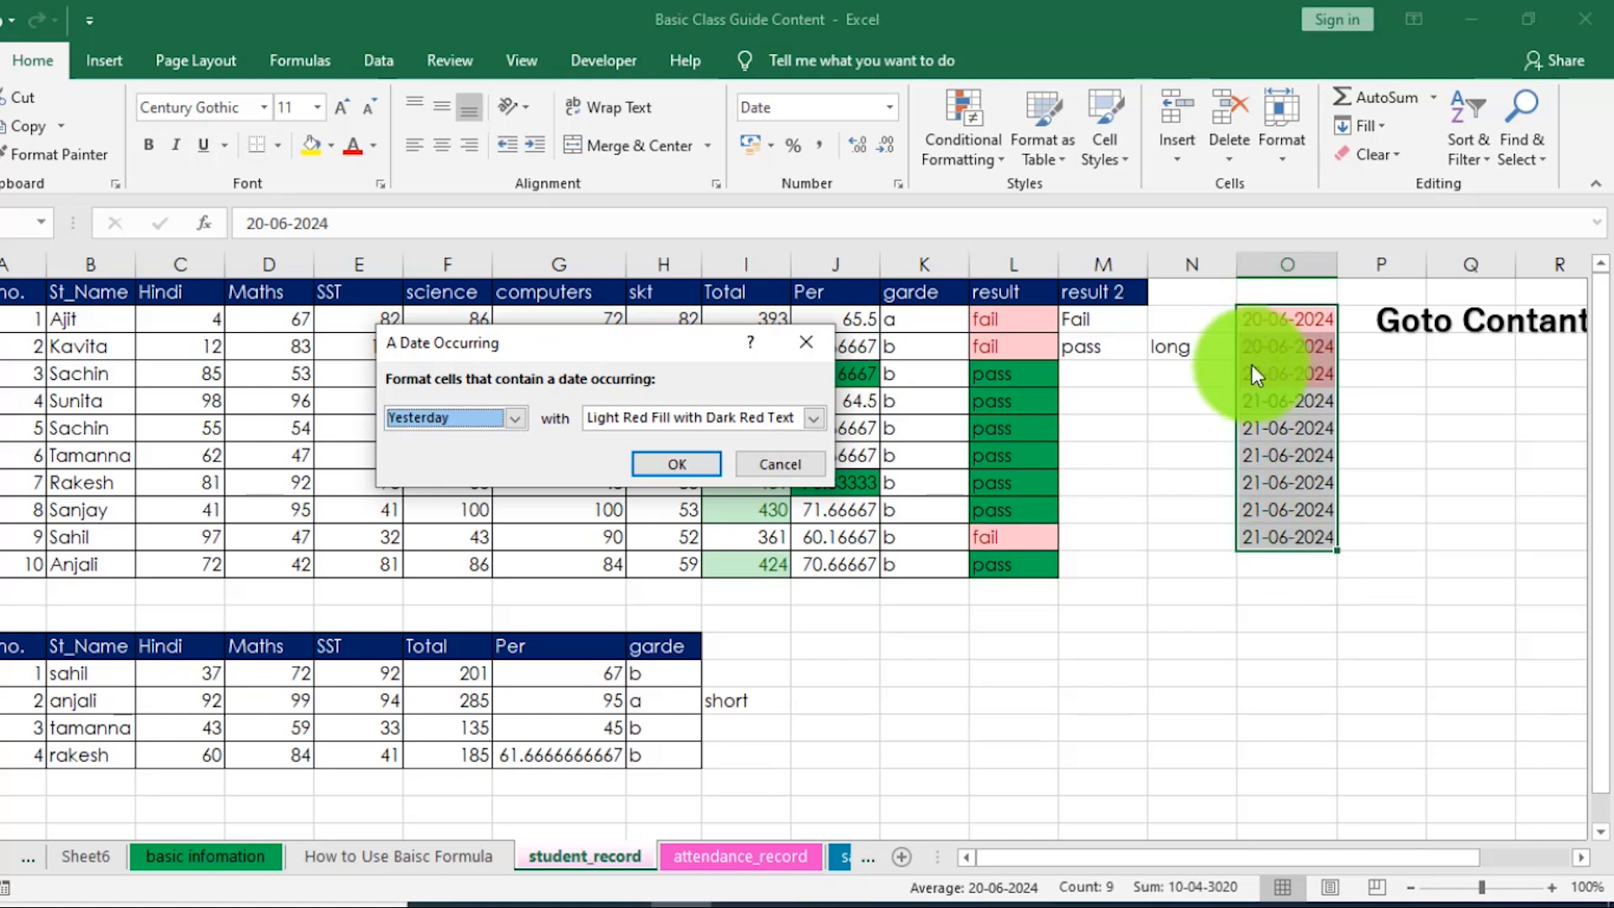
# Preview the date rule on O2:O10 with Today and In the last 7 days, and cancel it.
pyautogui.click(511, 416)
pyautogui.click(431, 459)
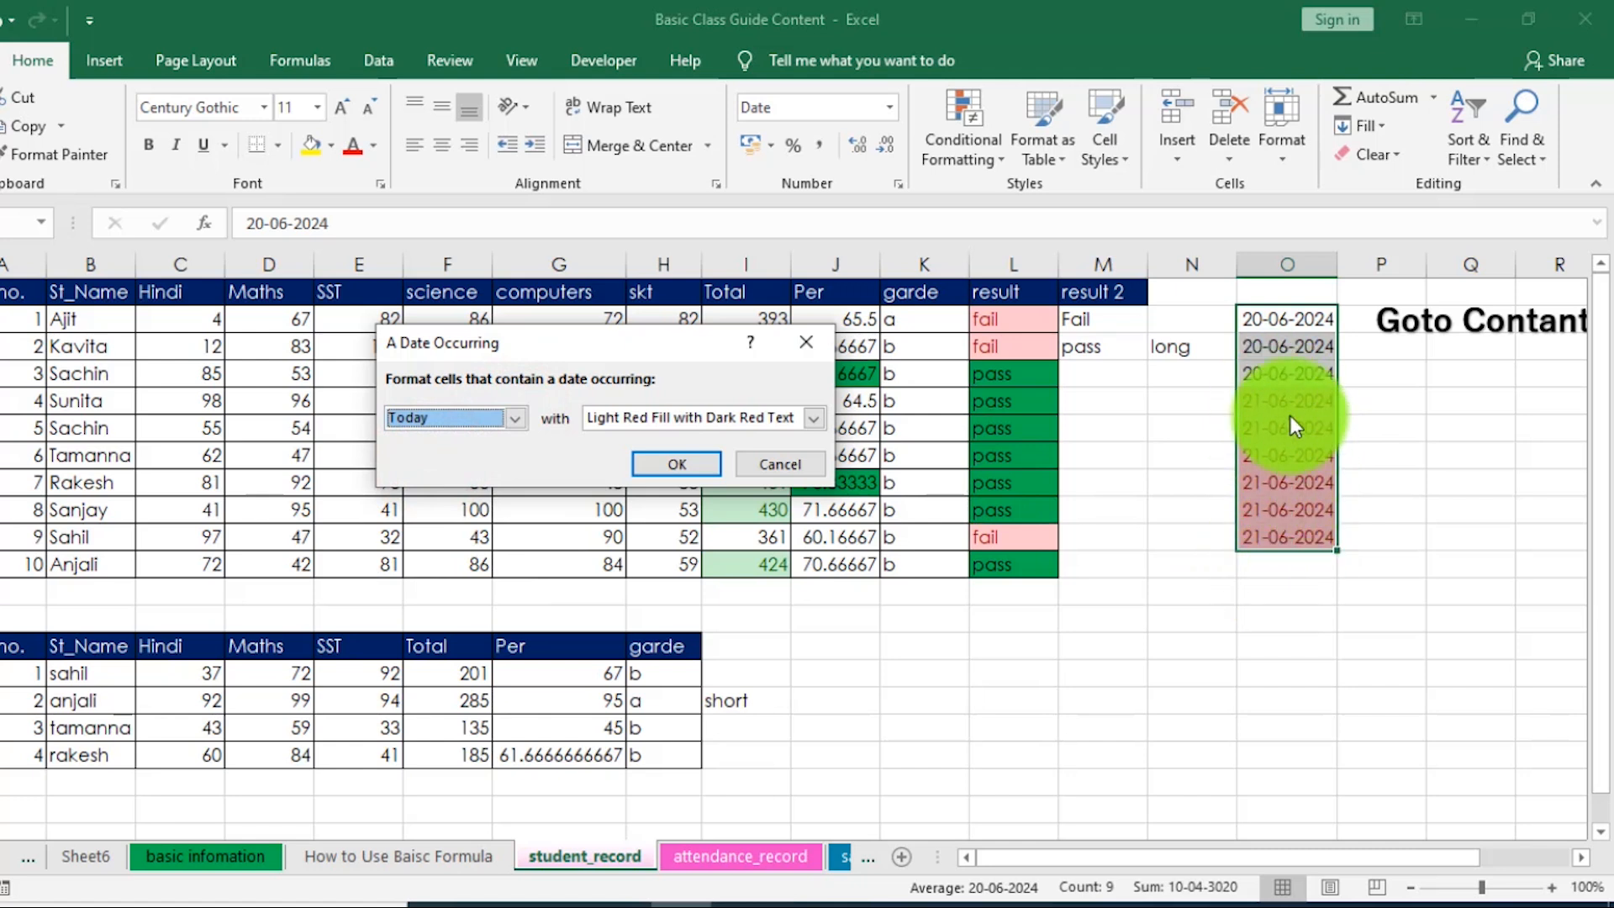
pyautogui.click(509, 419)
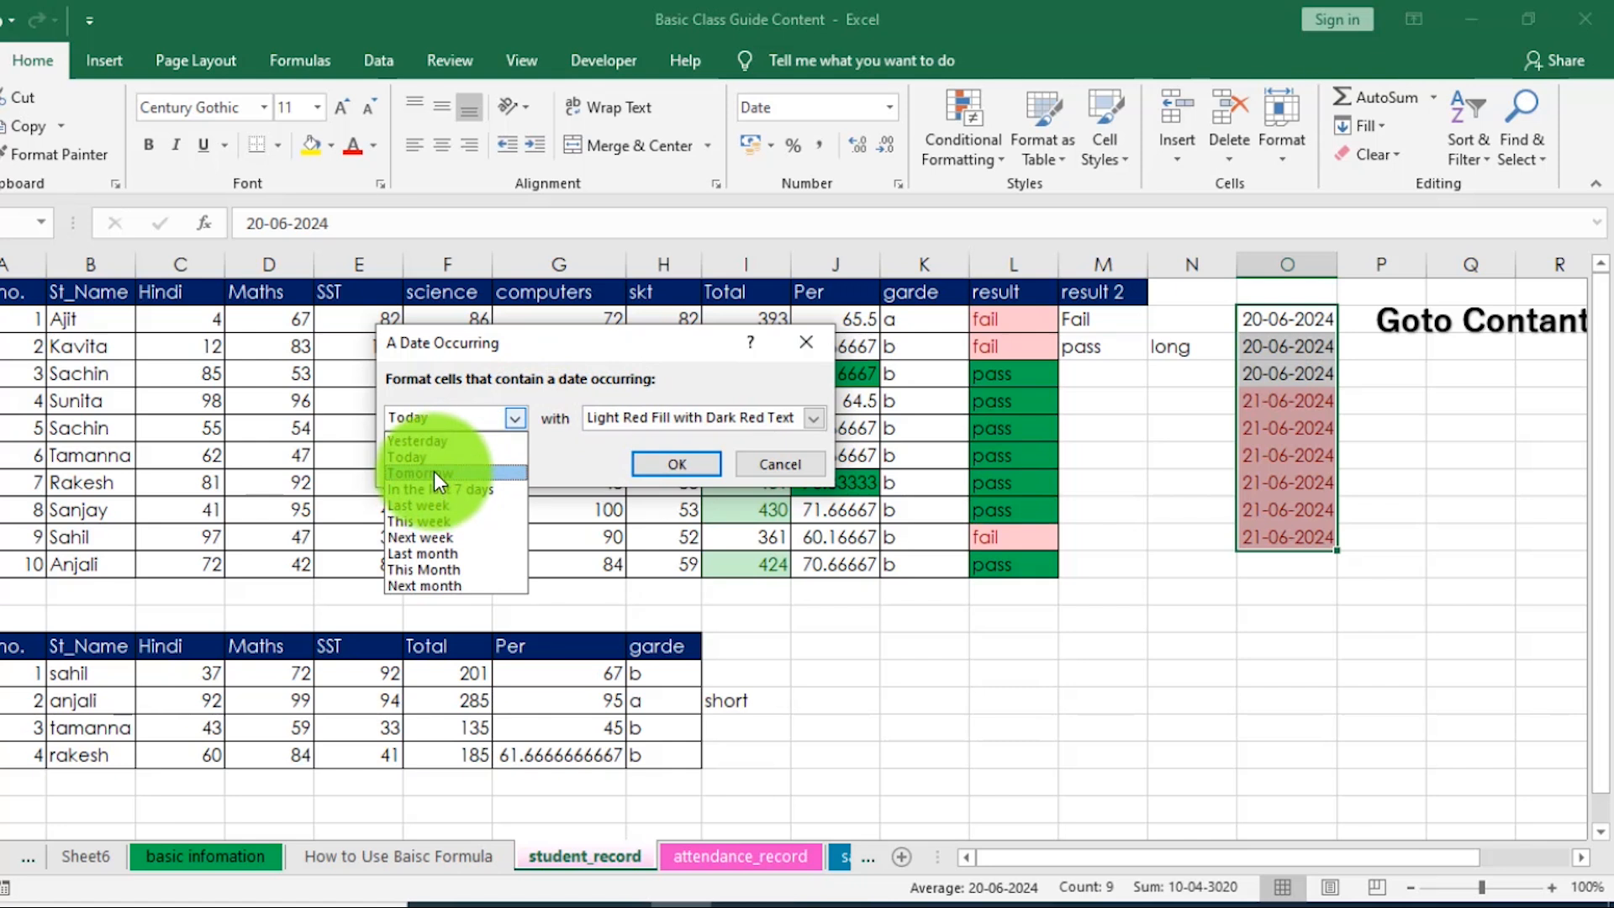
pyautogui.click(451, 493)
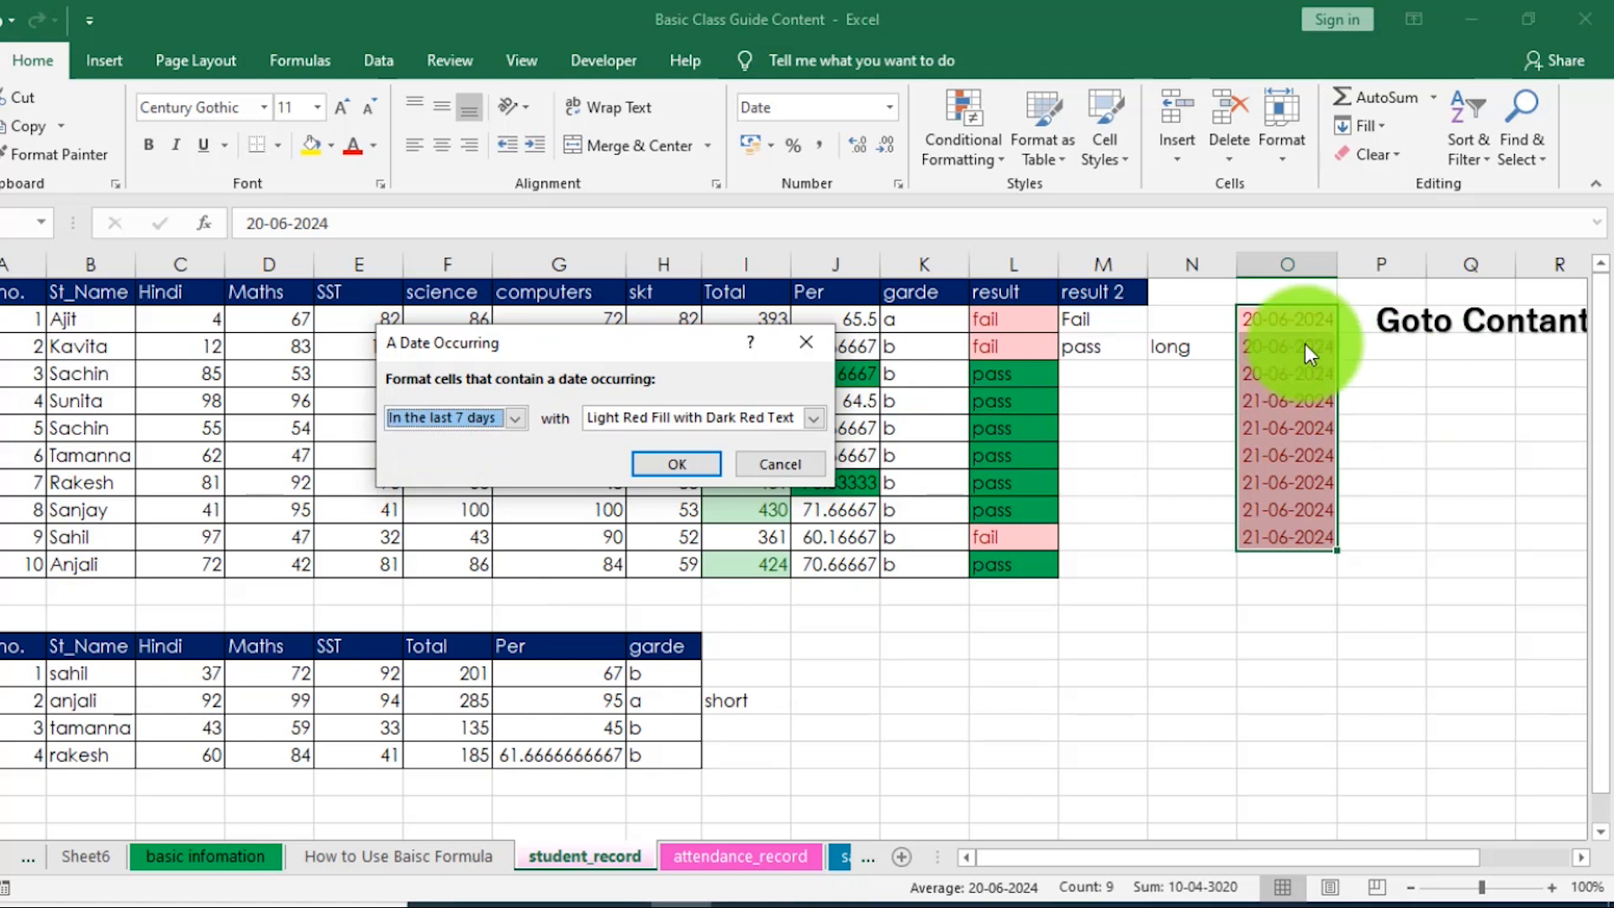
pyautogui.click(513, 417)
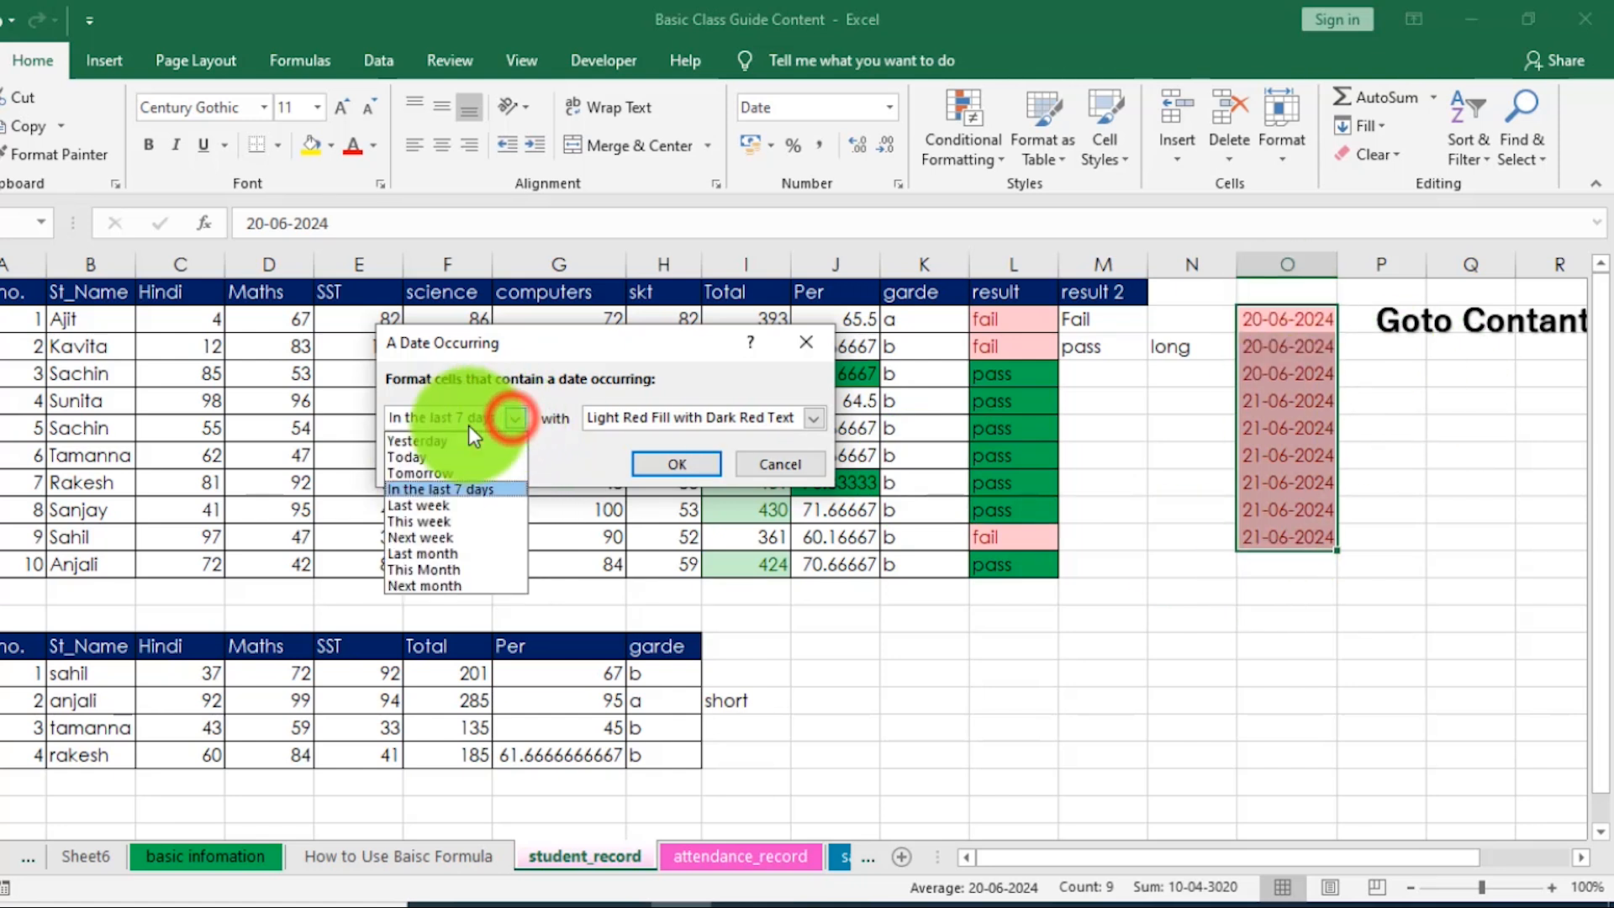
pyautogui.click(511, 418)
pyautogui.click(779, 464)
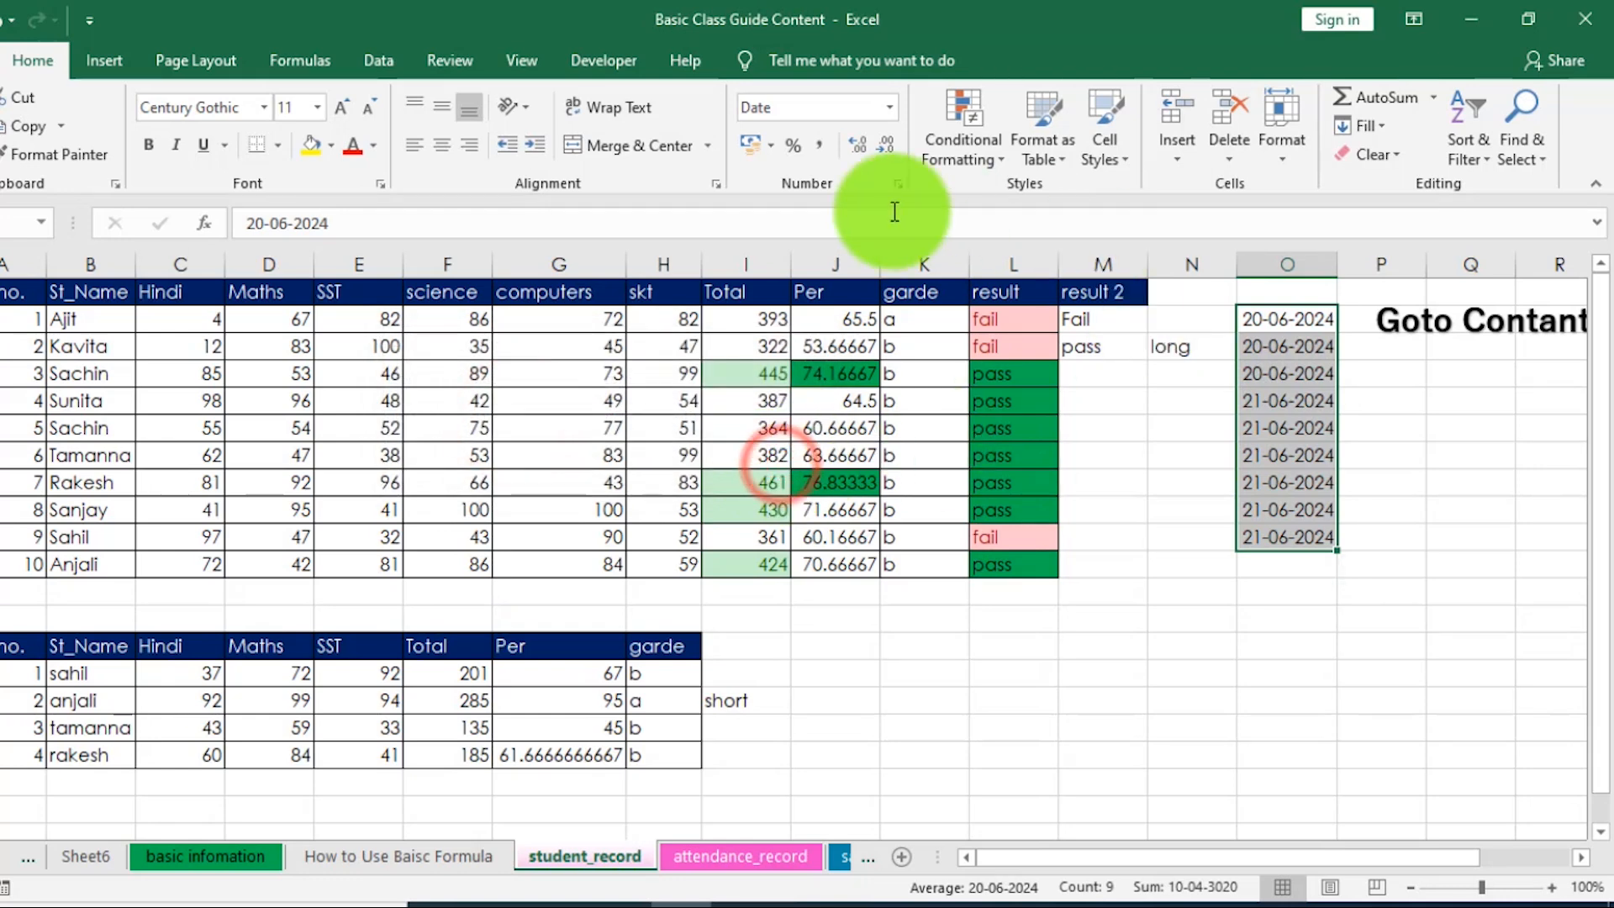
pyautogui.click(986, 160)
pyautogui.moveTo(1051, 202)
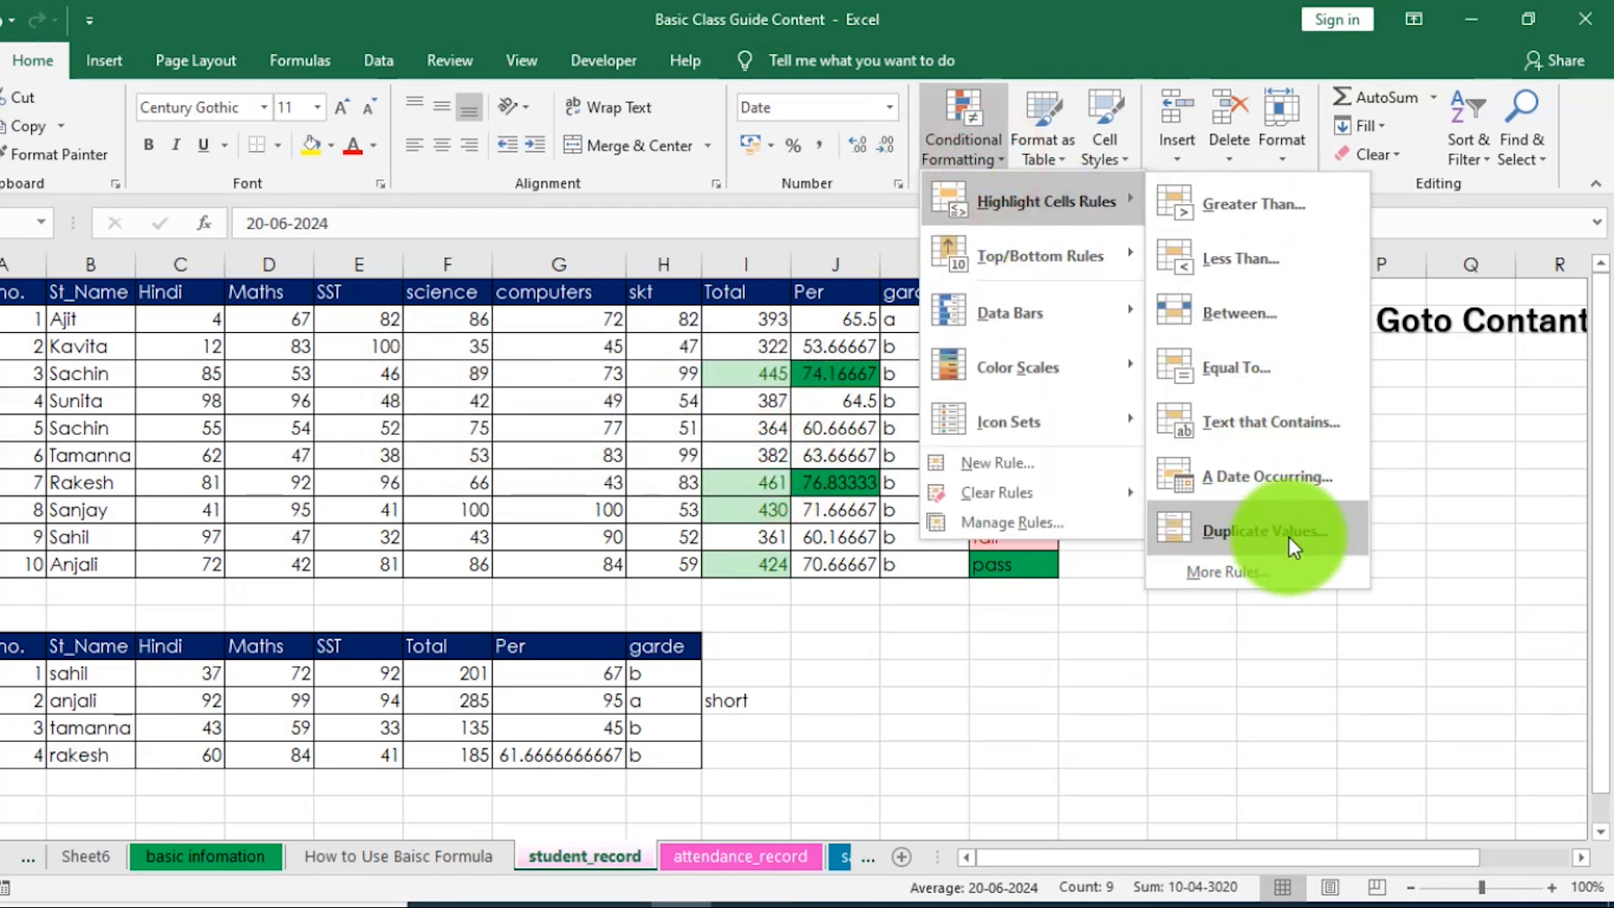
pyautogui.click(1009, 711)
pyautogui.moveTo(17, 326); pyautogui.dragTo(957, 524)
pyautogui.click(989, 647)
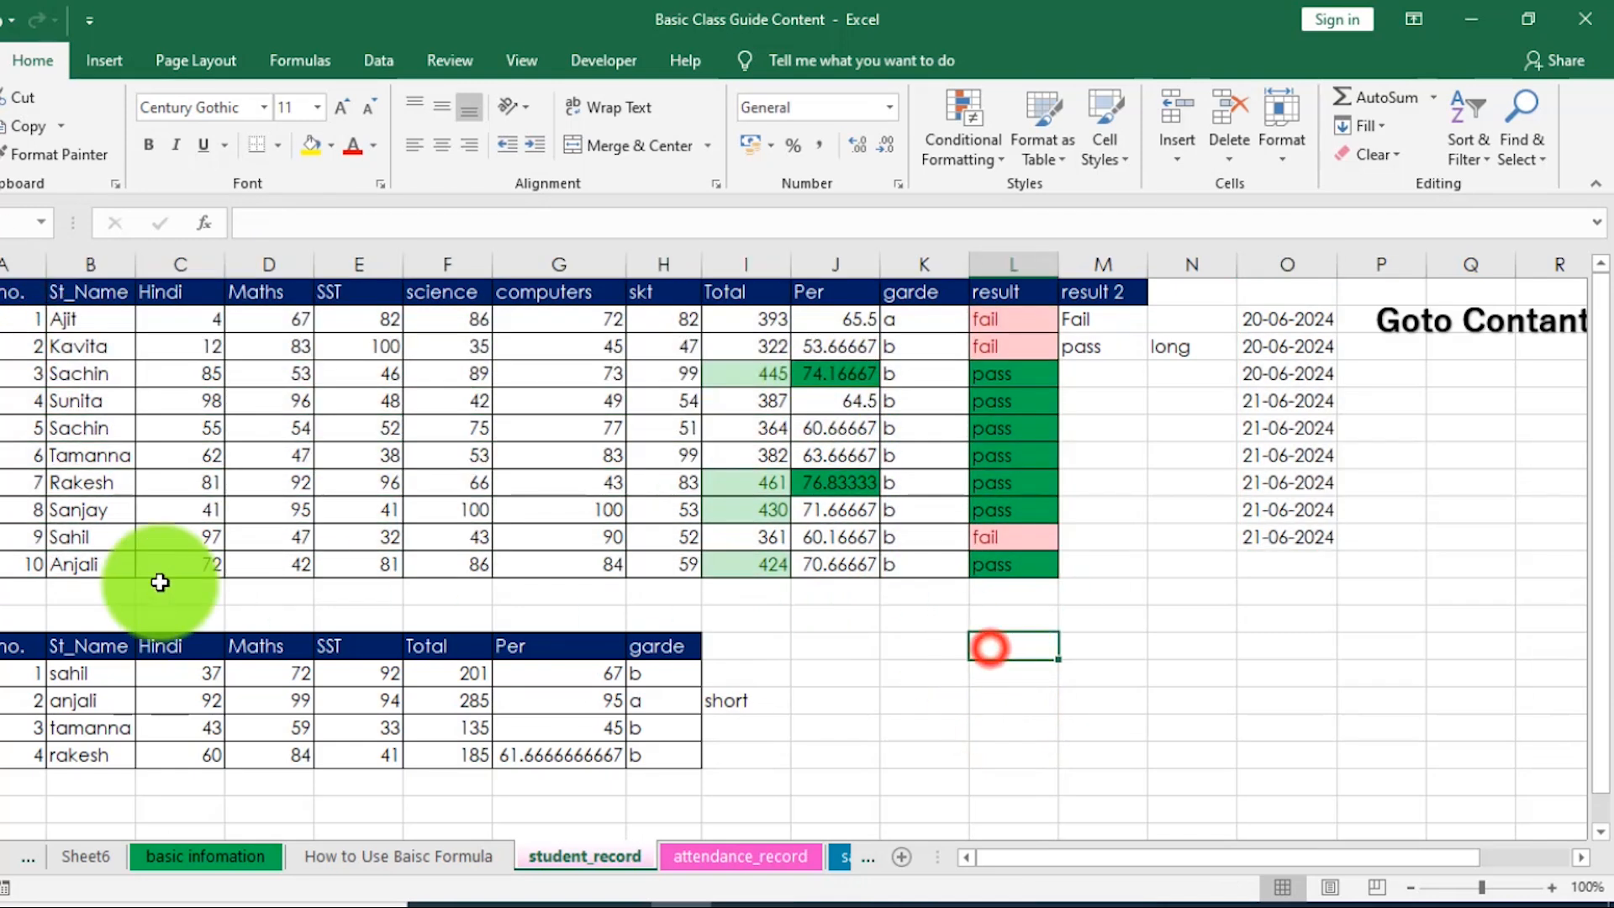
# Copy the records of students 6 and 7, from name to result, into the two empty rows below student 10.
pyautogui.moveTo(59, 455); pyautogui.dragTo(1000, 474)
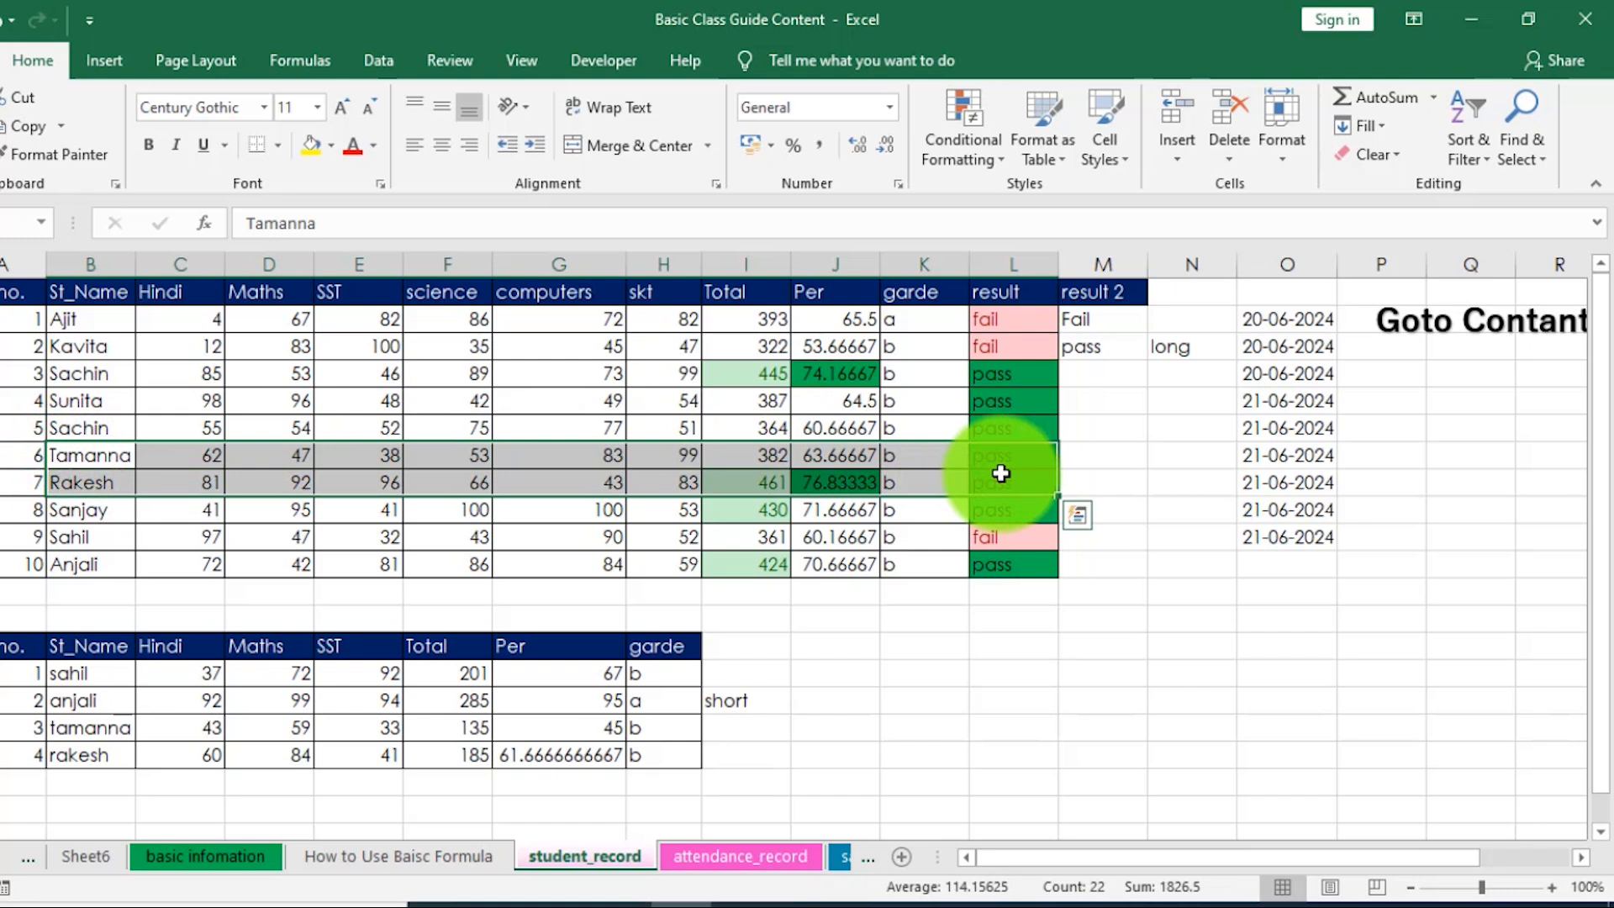
pyautogui.hotkey('ctrl', 'c')
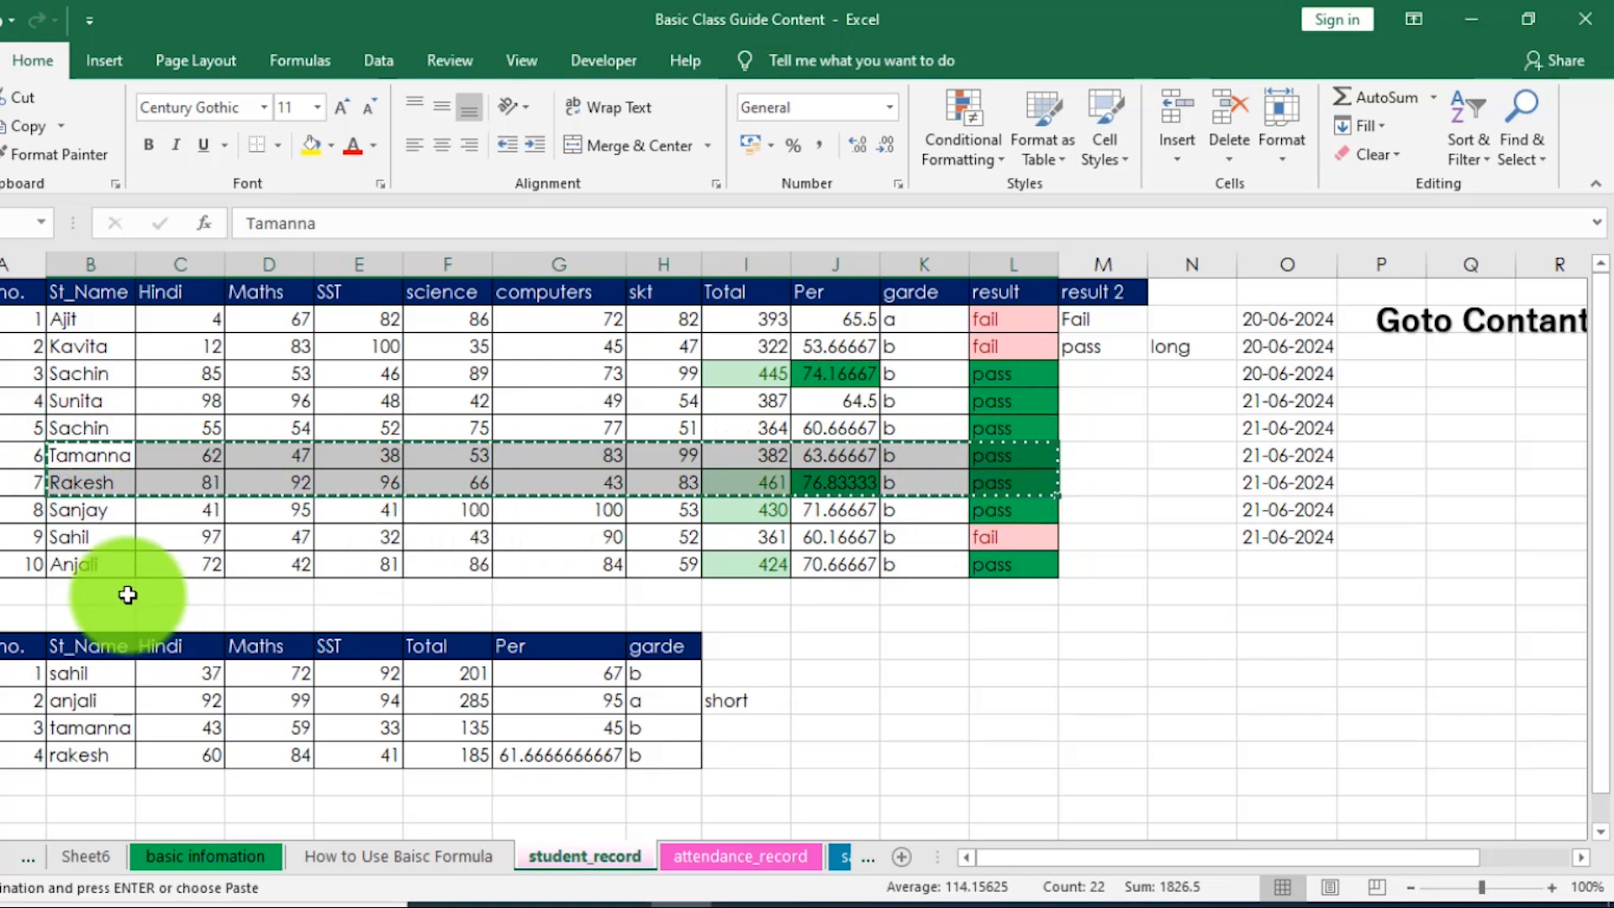
pyautogui.click(114, 591)
pyautogui.hotkey('ctrl', 'v')
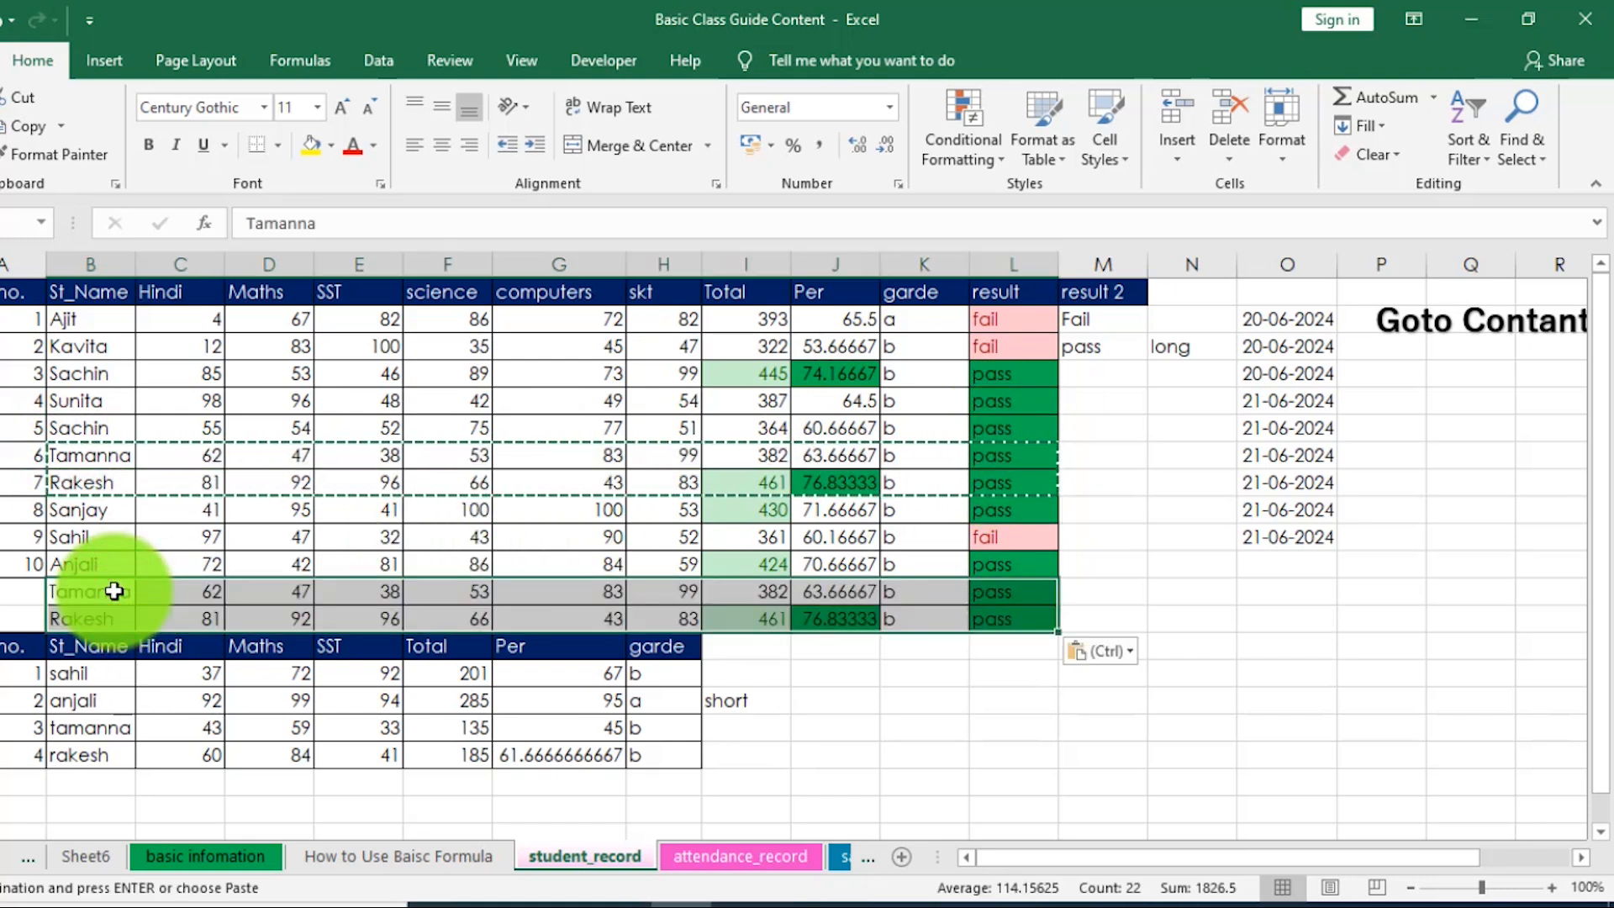
pyautogui.click(1033, 697)
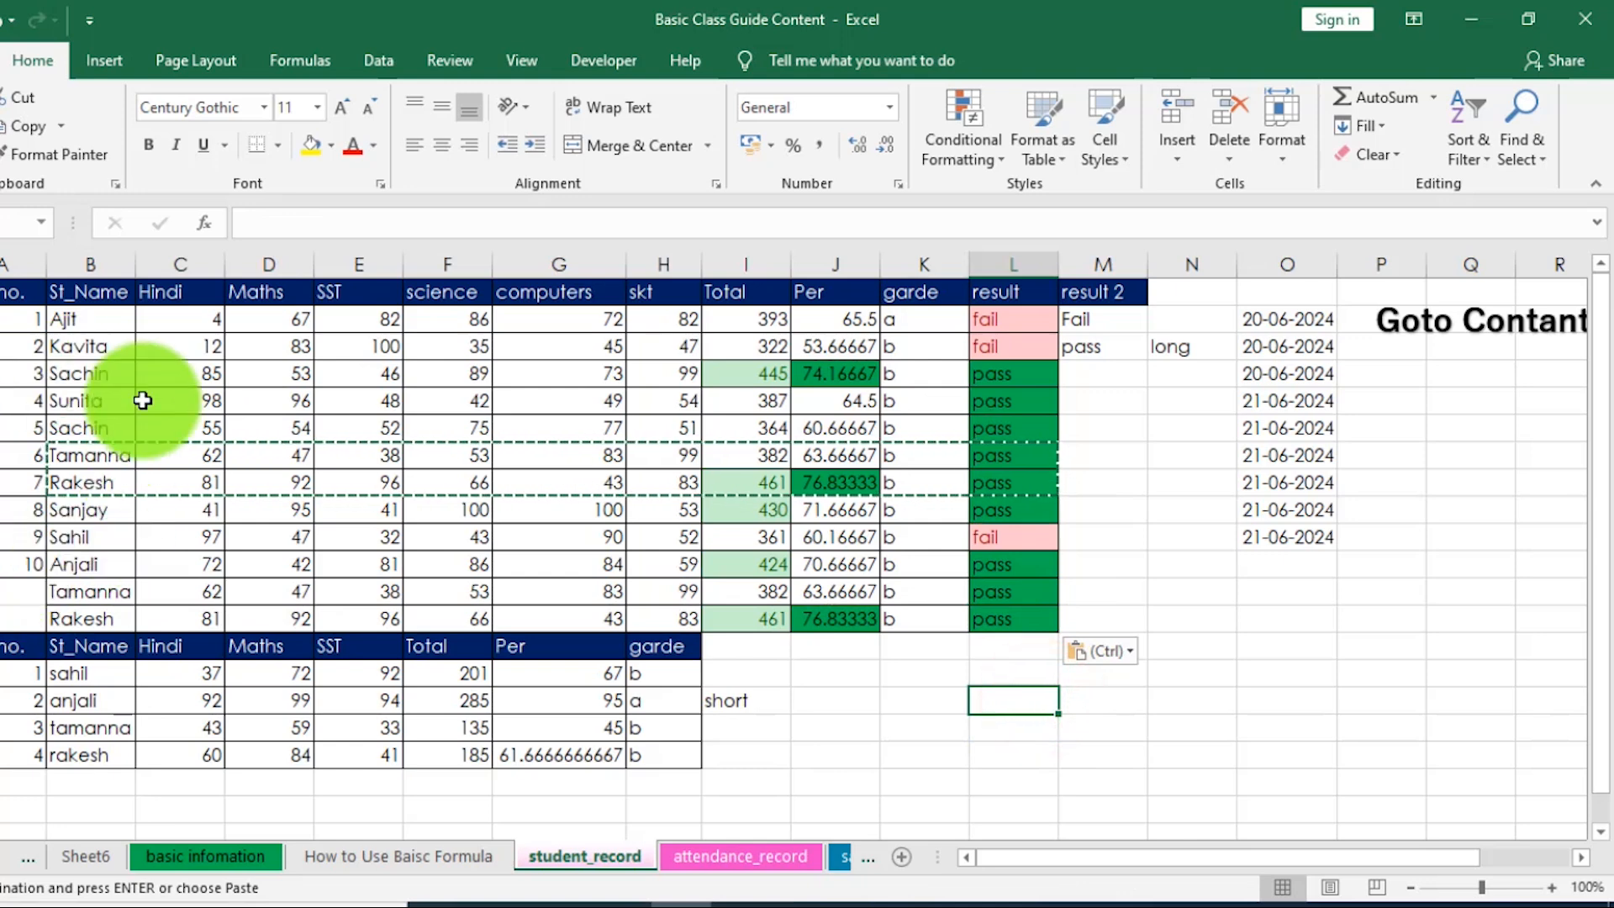
# Preview a Duplicate Values highlight rule on the student records in B2:L13 and cancel it.
pyautogui.moveTo(82, 318); pyautogui.dragTo(1007, 624)
pyautogui.click(994, 158)
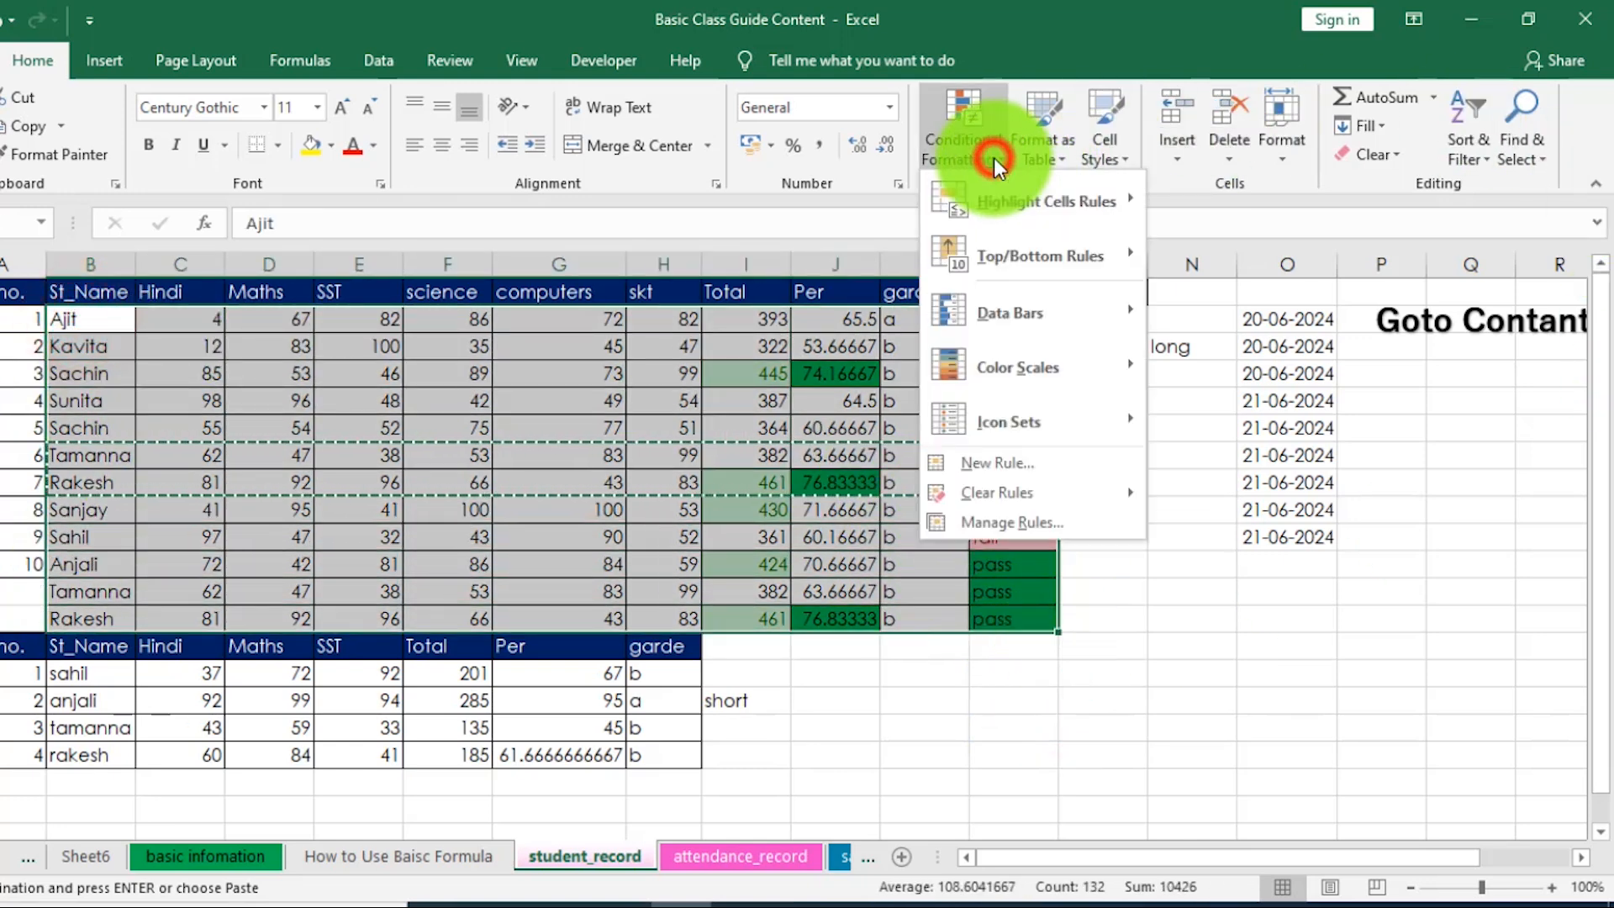
pyautogui.moveTo(1046, 202)
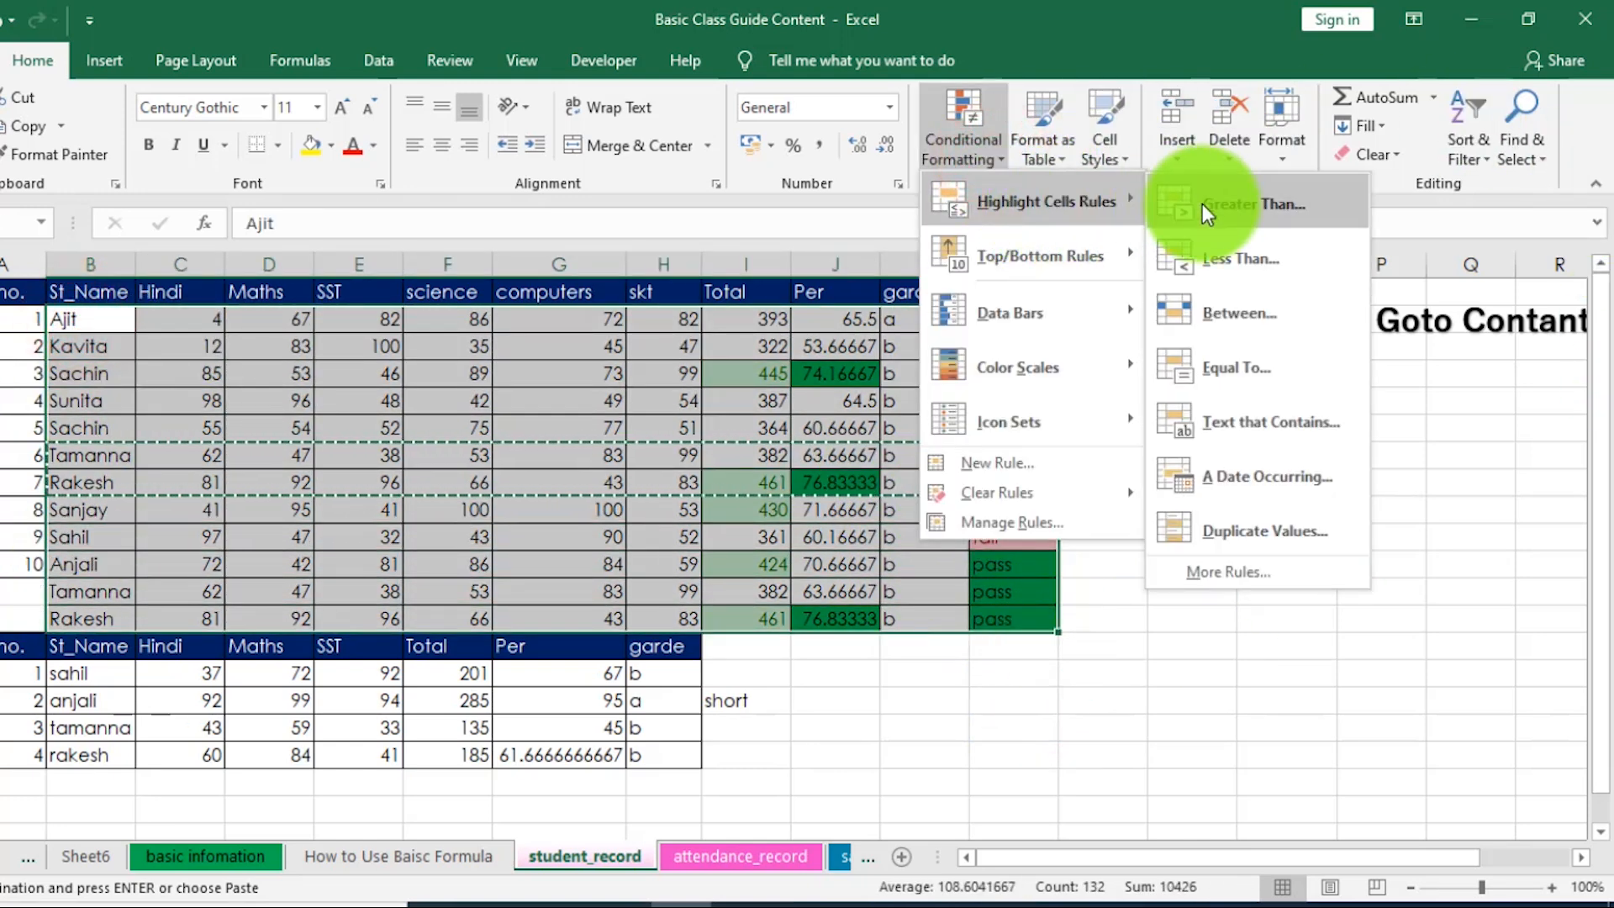
pyautogui.click(1253, 533)
pyautogui.moveTo(565, 332); pyautogui.dragTo(777, 355)
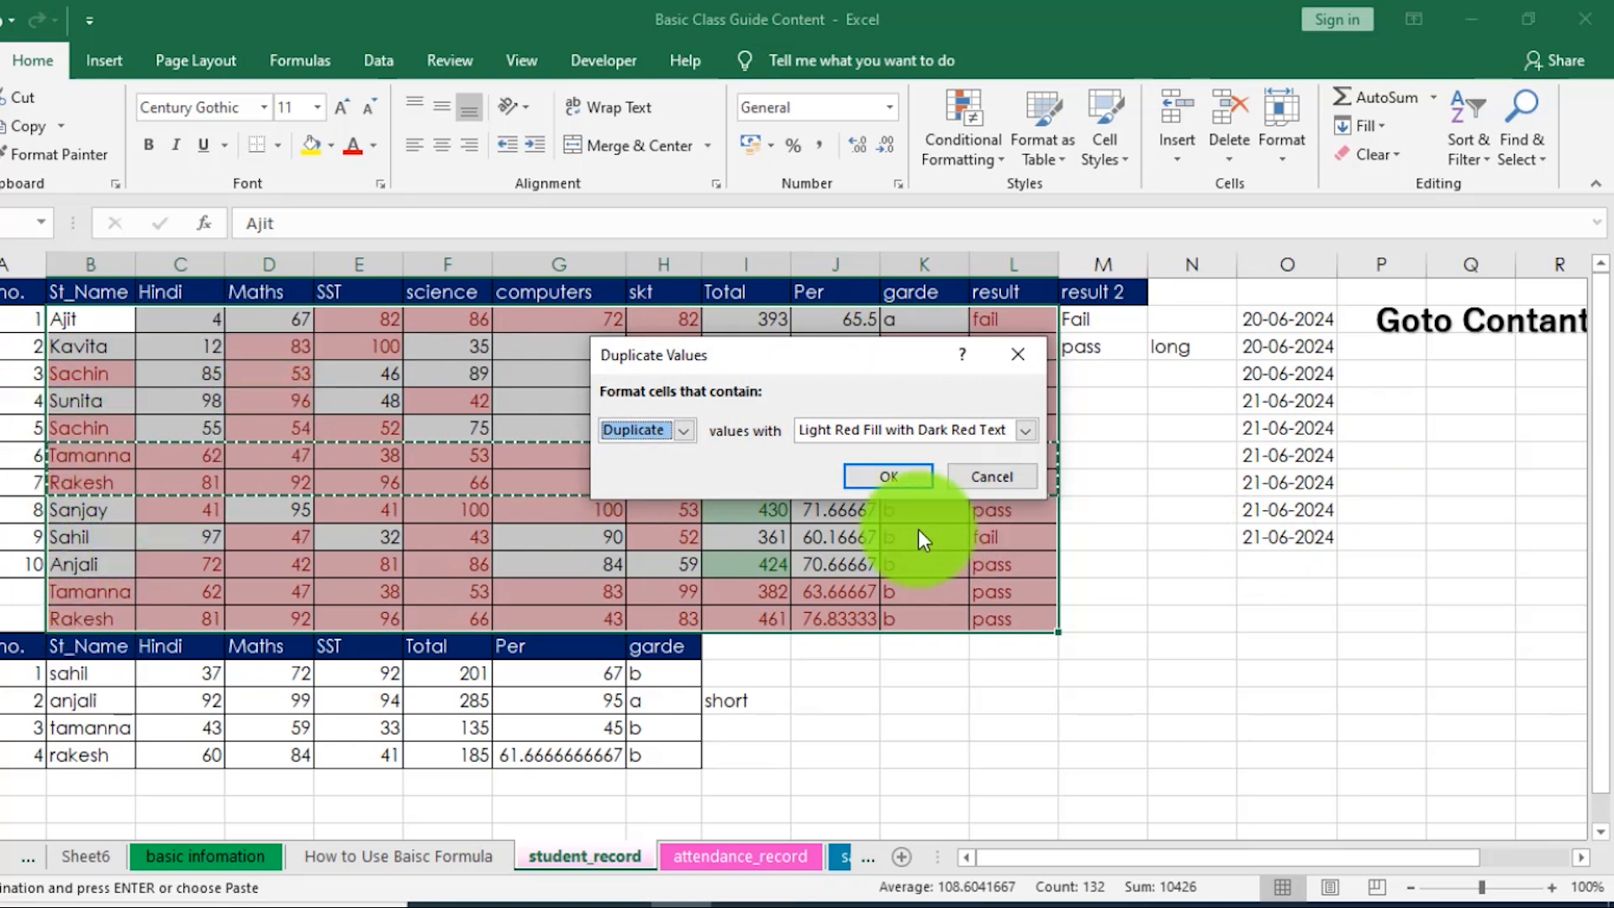
pyautogui.click(991, 480)
# Preview the Duplicate Values rule on the student names in B2:B13 for Duplicate and Unique values, and cancel it.
pyautogui.click(105, 454)
pyautogui.moveTo(74, 320); pyautogui.dragTo(79, 624)
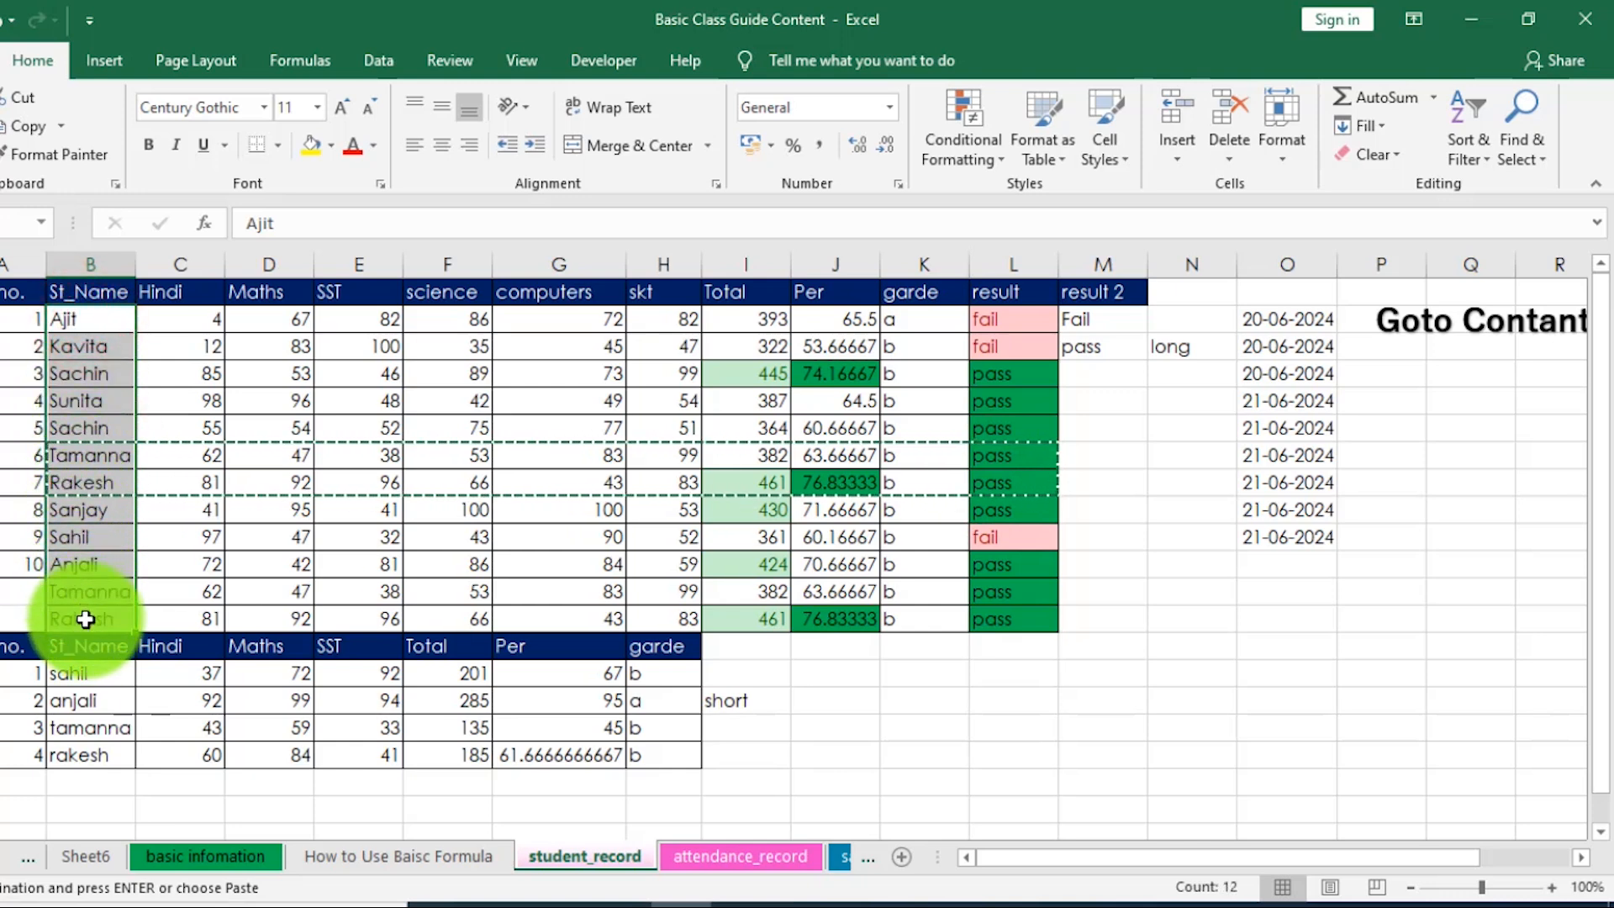
pyautogui.click(987, 164)
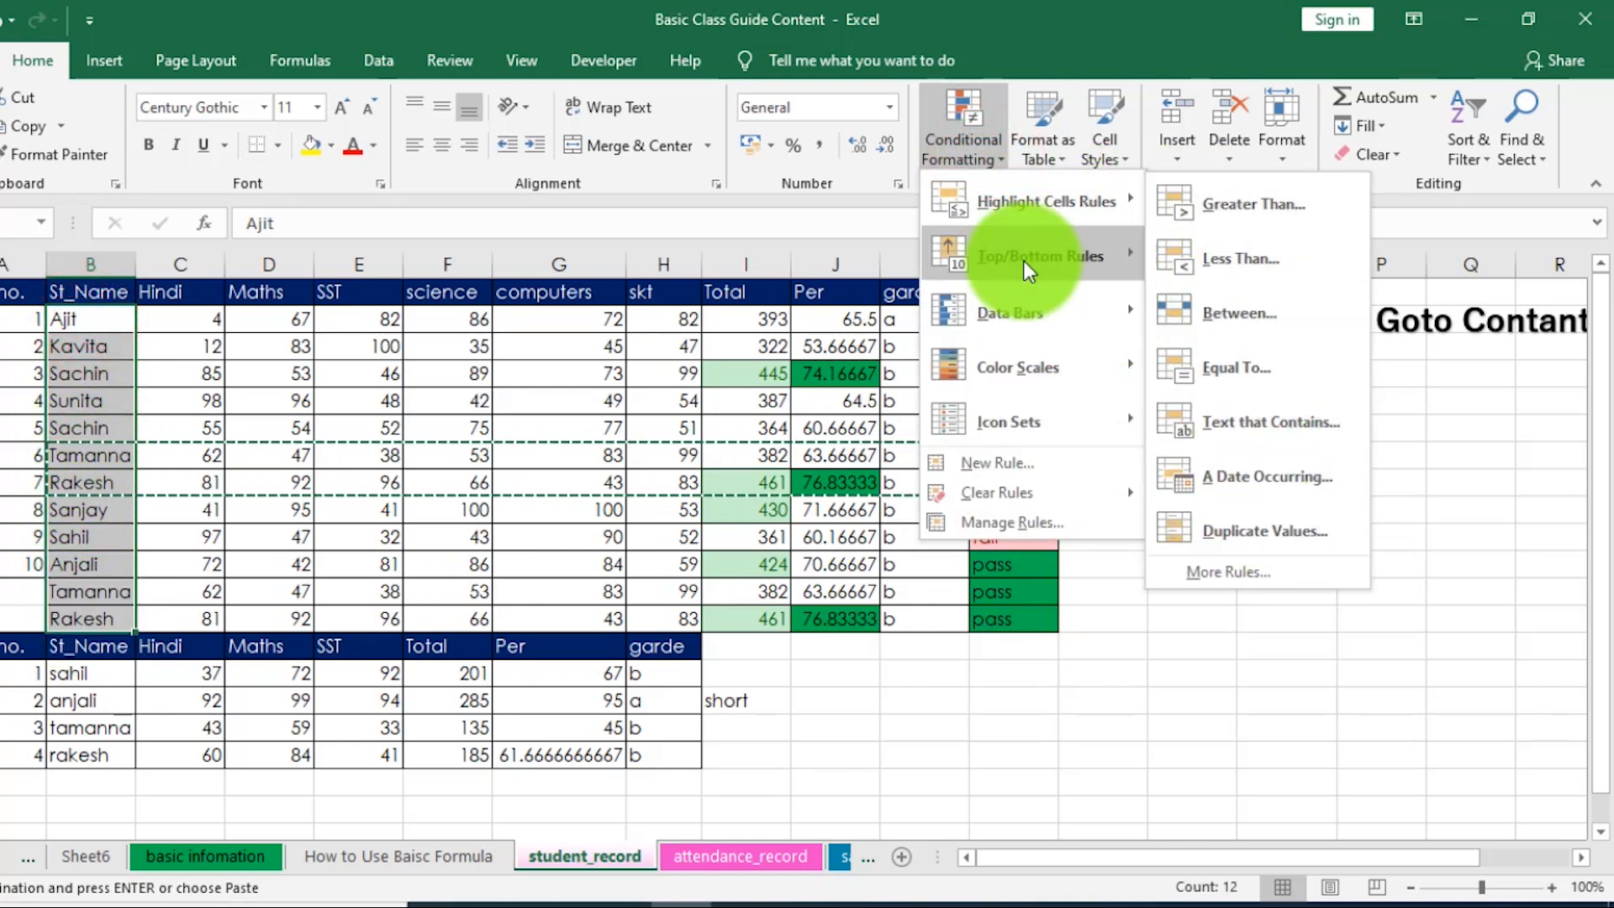
pyautogui.click(1260, 519)
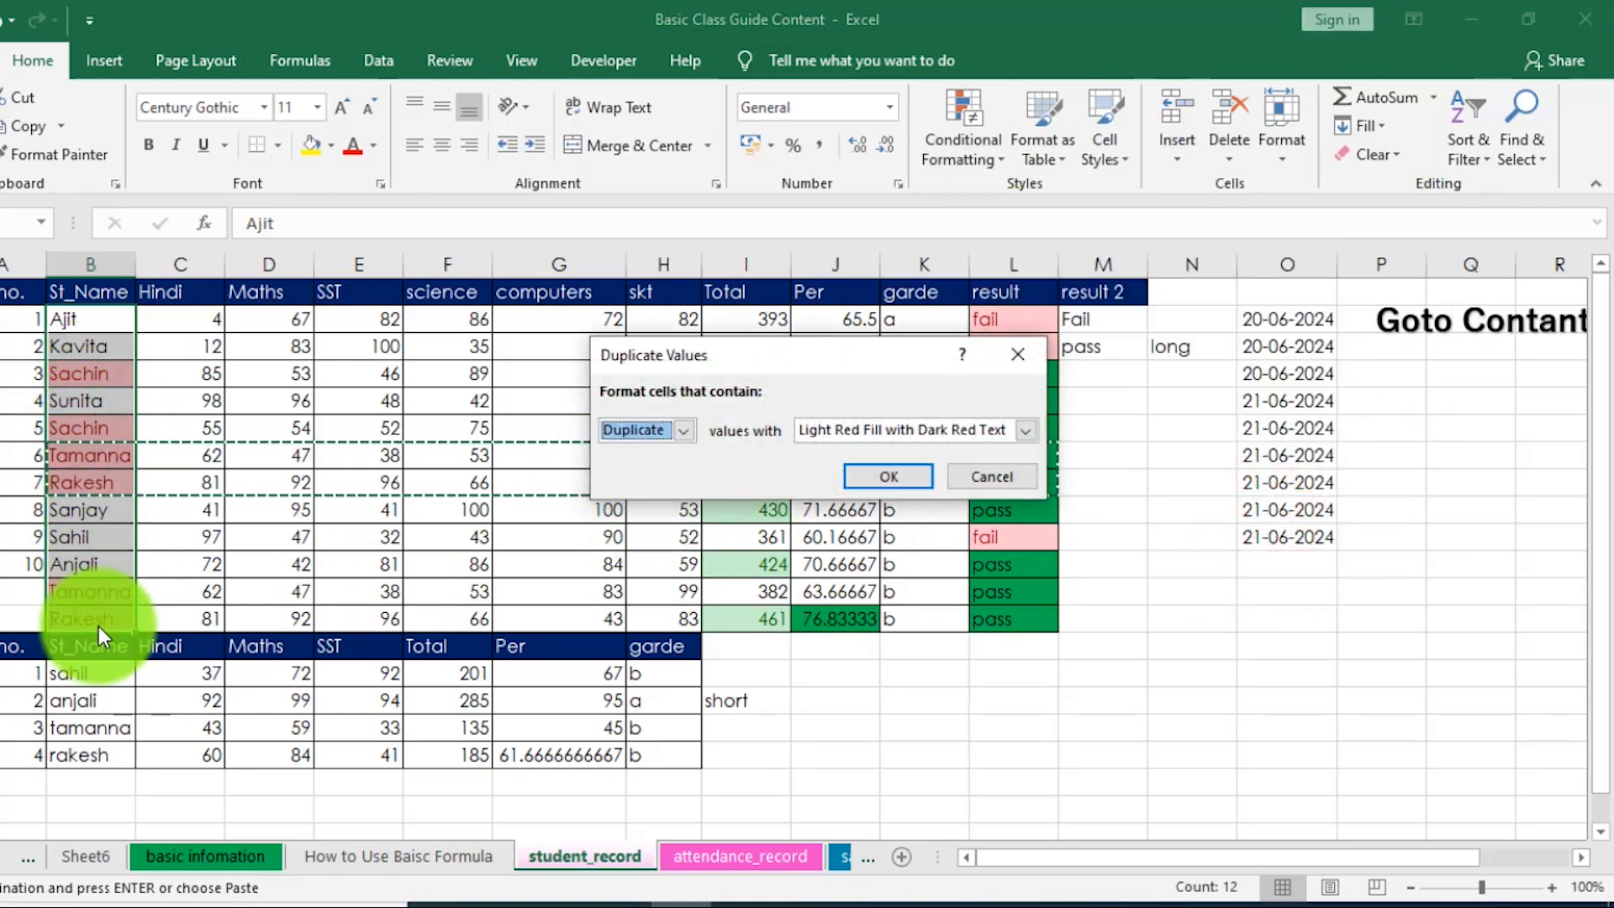
pyautogui.click(685, 430)
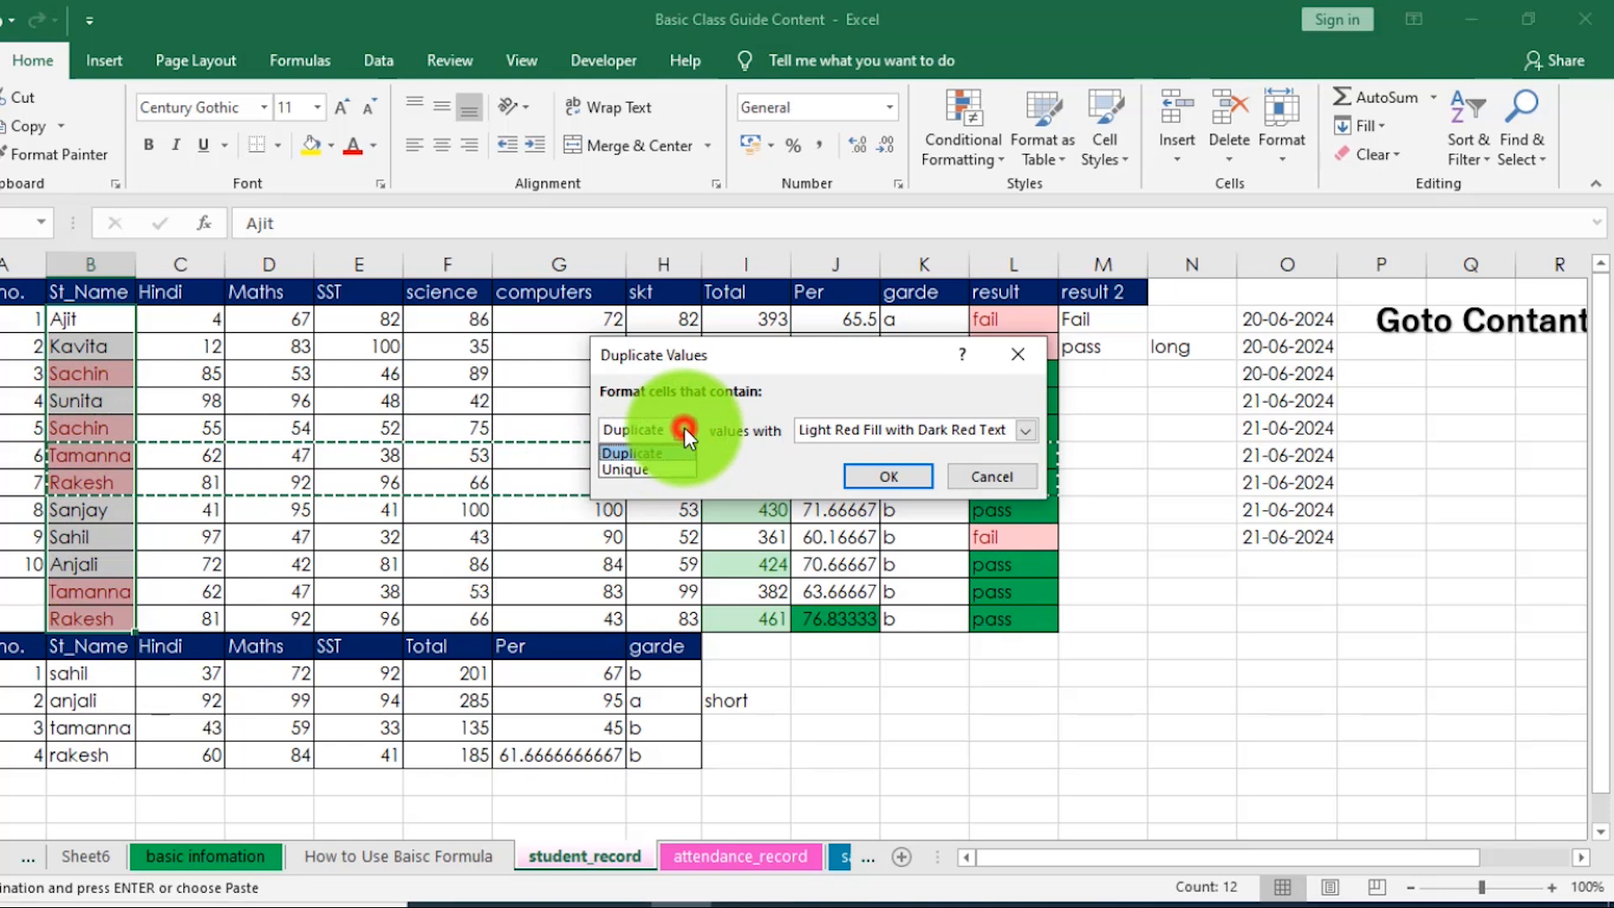
pyautogui.click(635, 471)
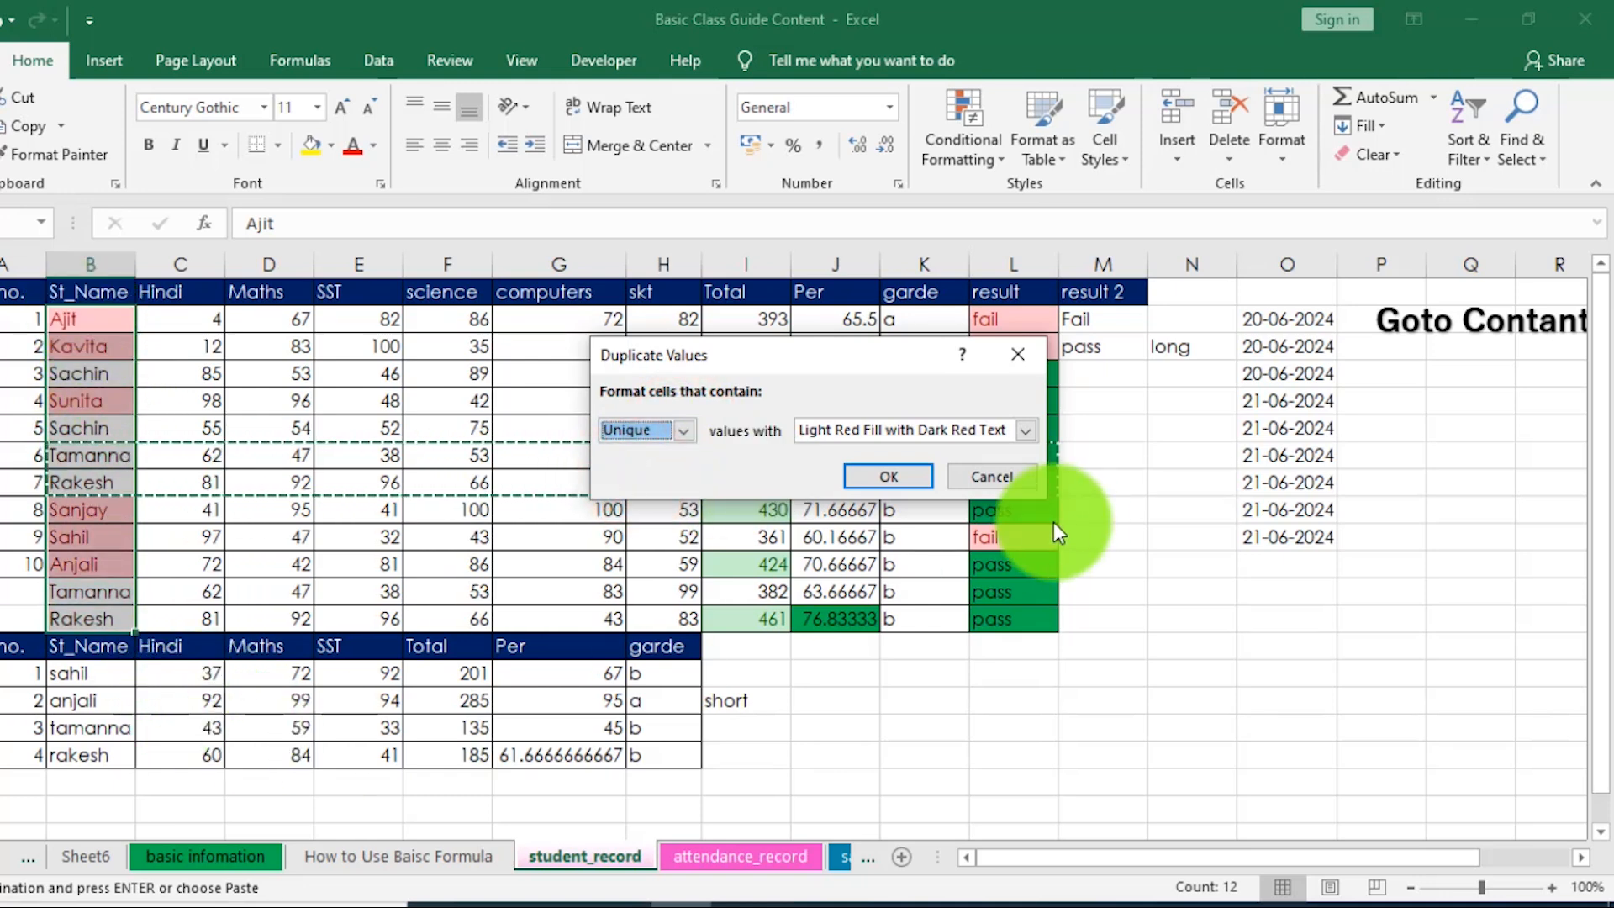
pyautogui.click(1000, 475)
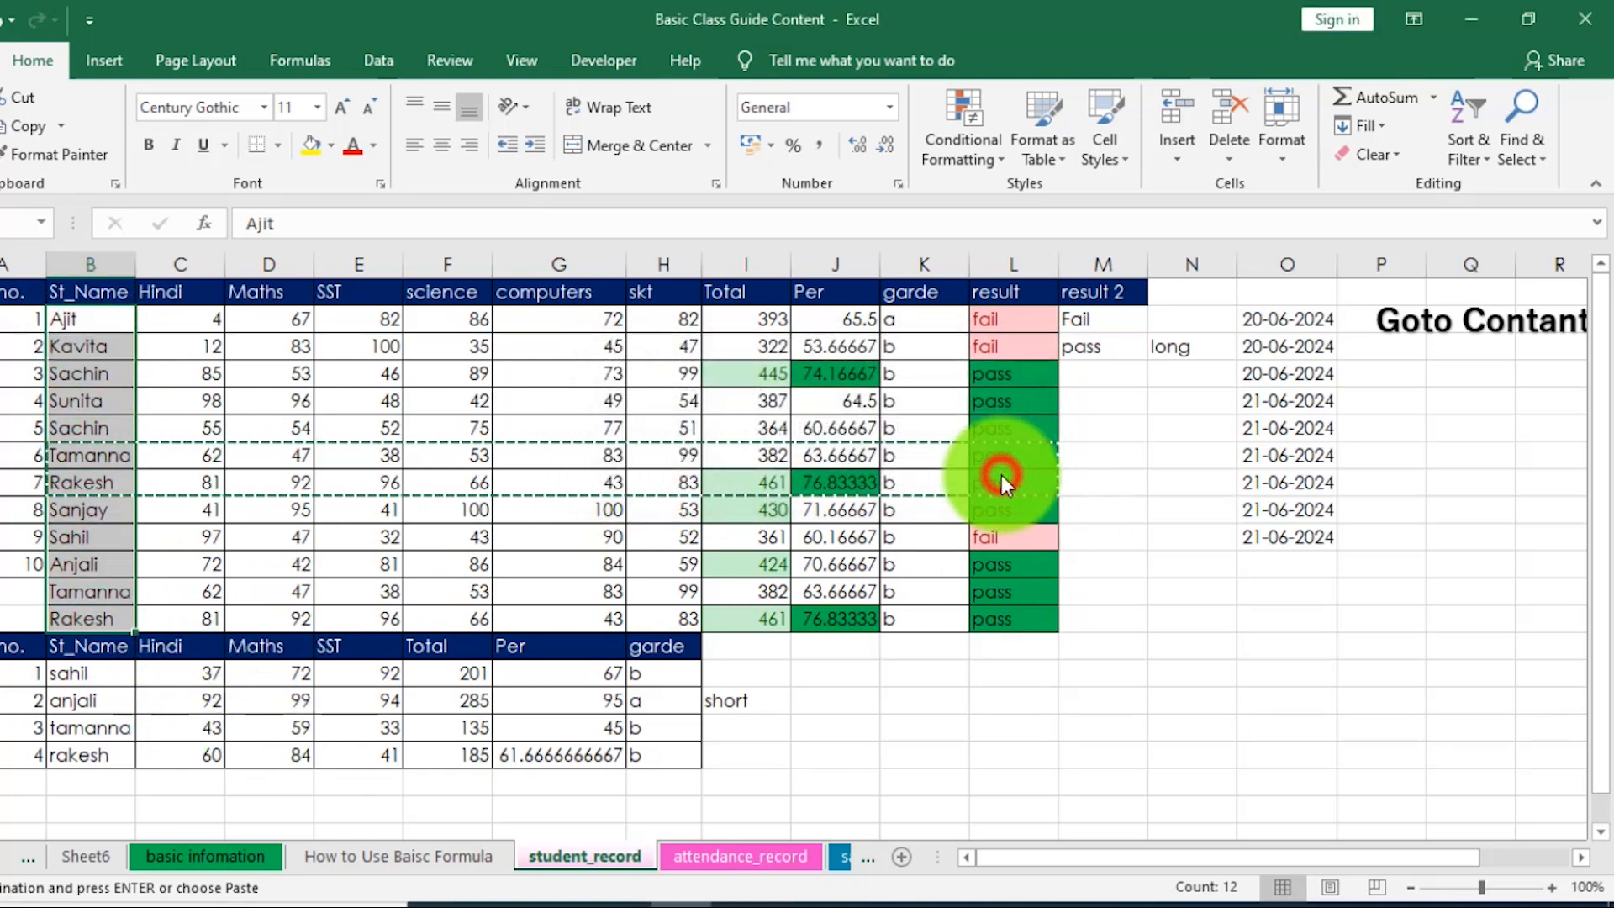
pyautogui.click(992, 156)
pyautogui.moveTo(1055, 201)
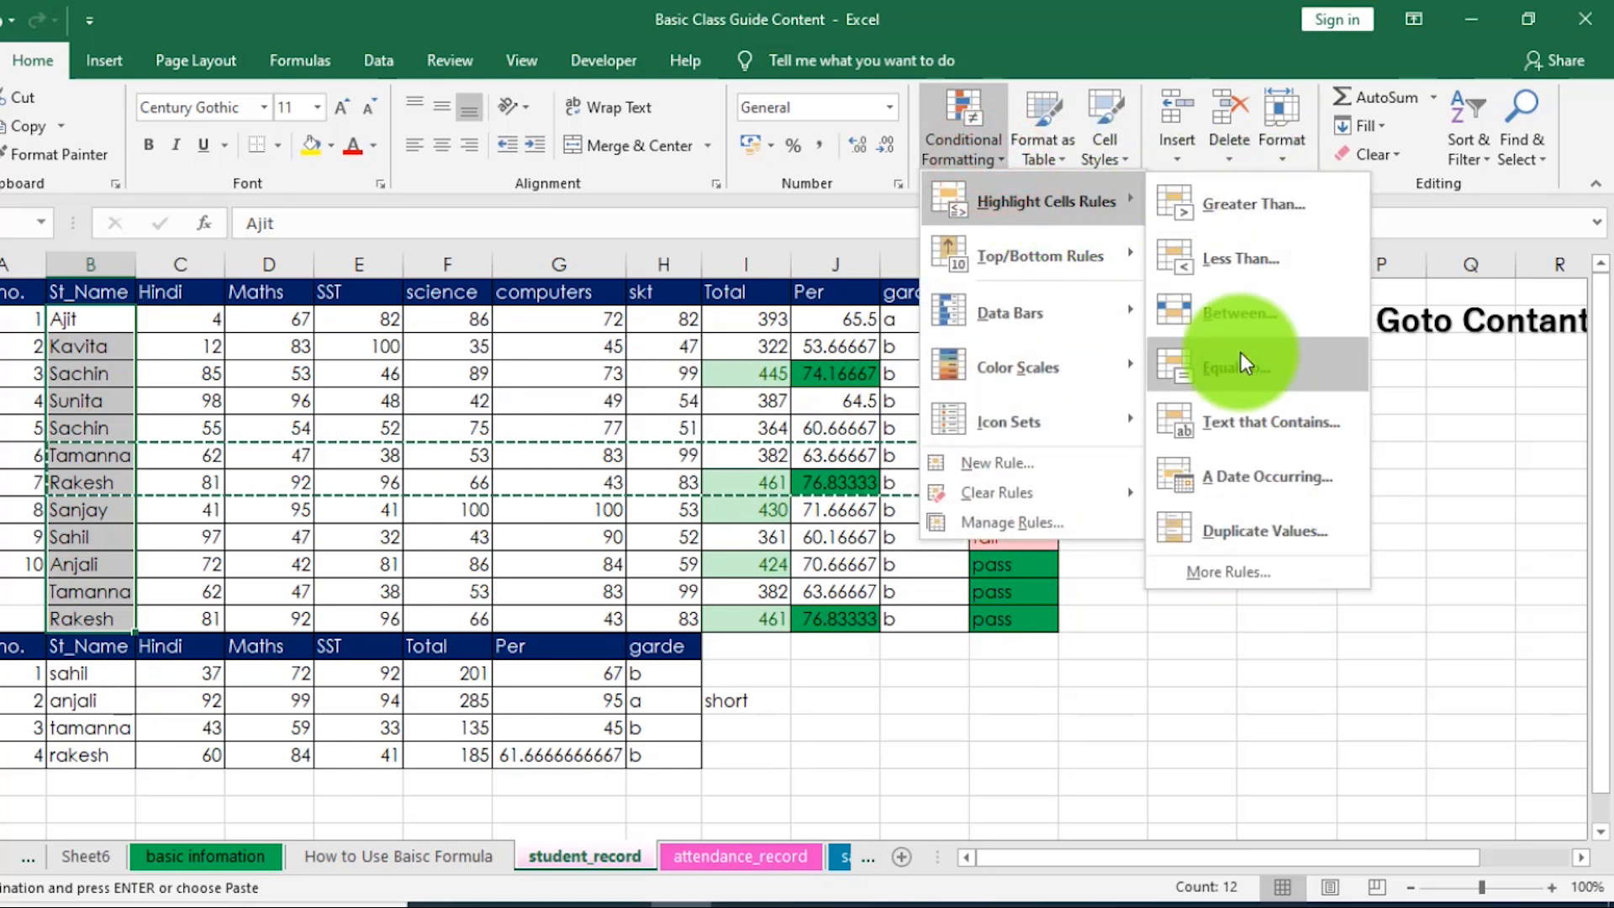
pyautogui.moveTo(1011, 278)
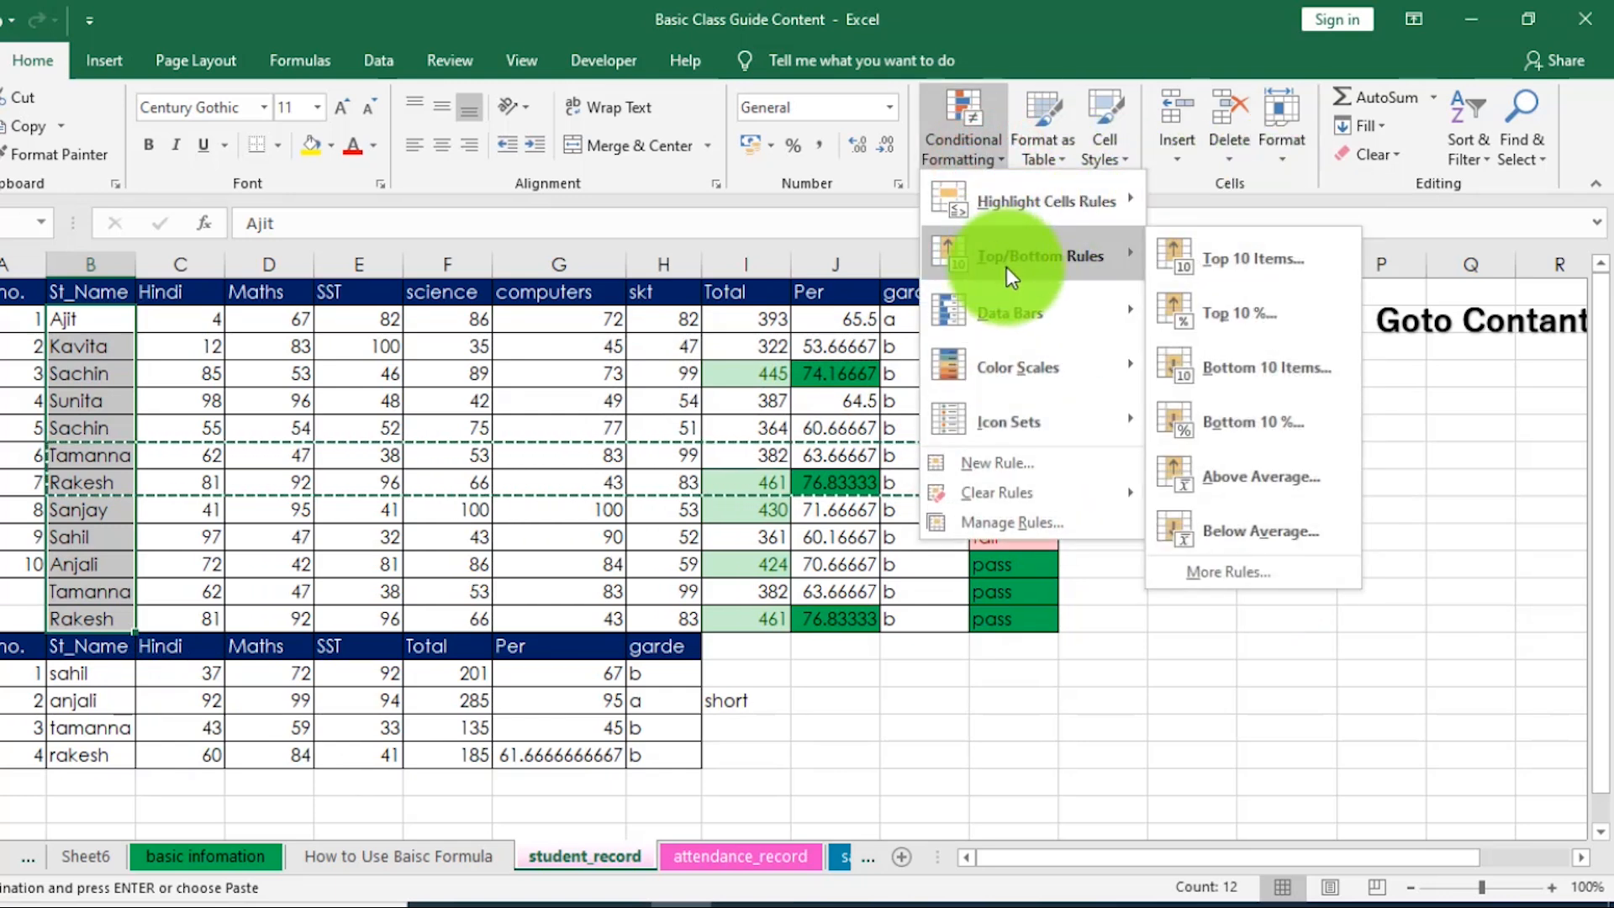
pyautogui.click(587, 531)
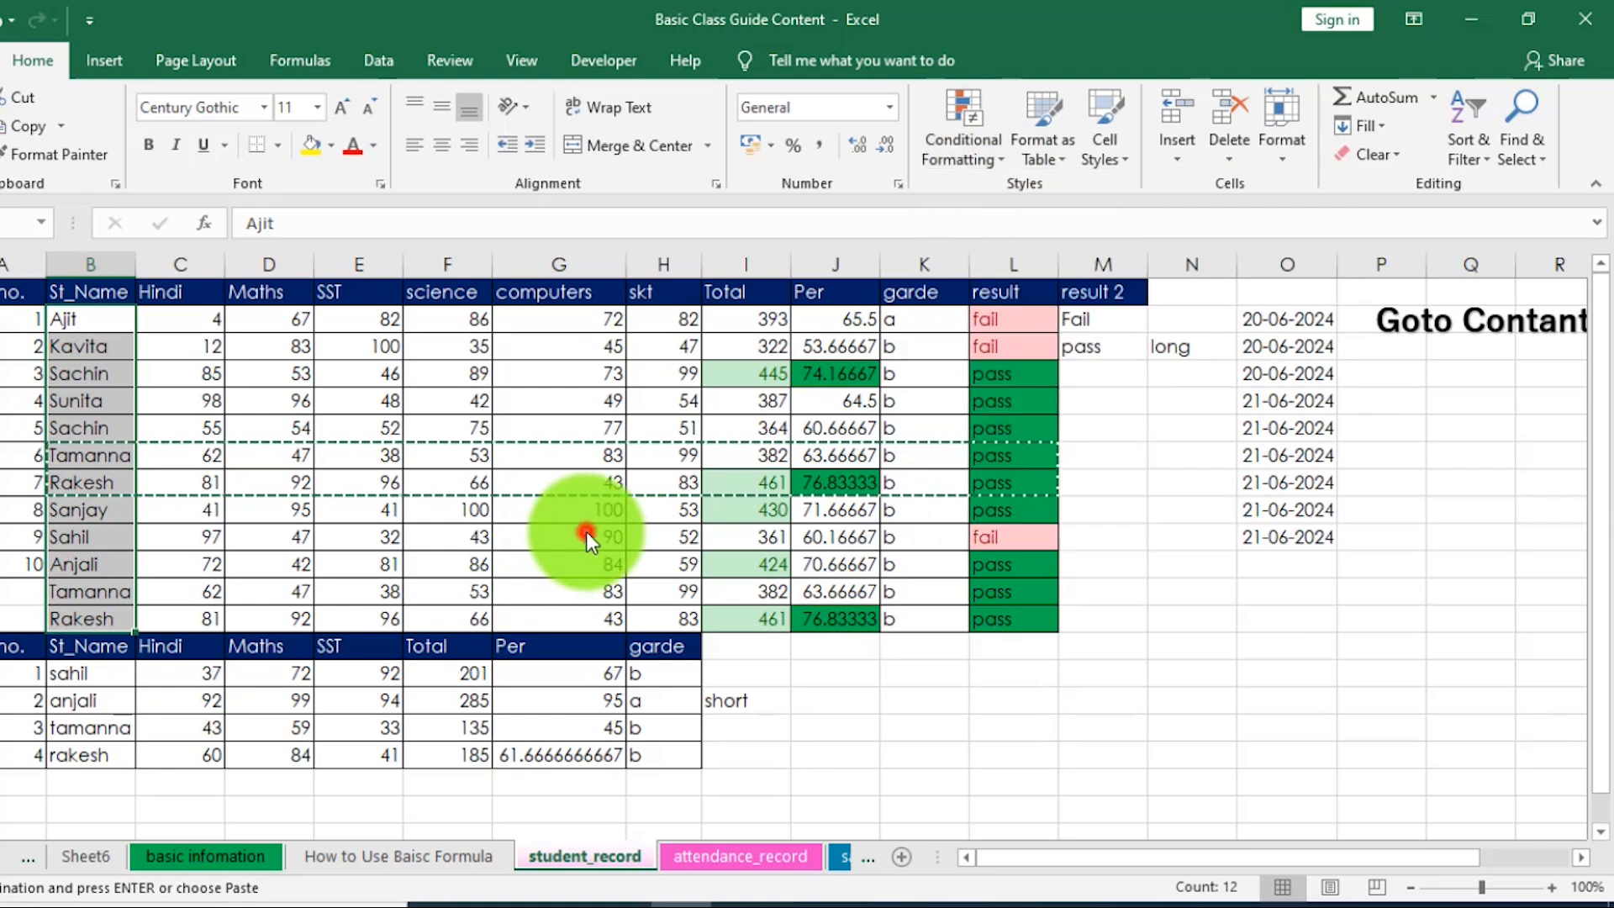
pyautogui.click(953, 713)
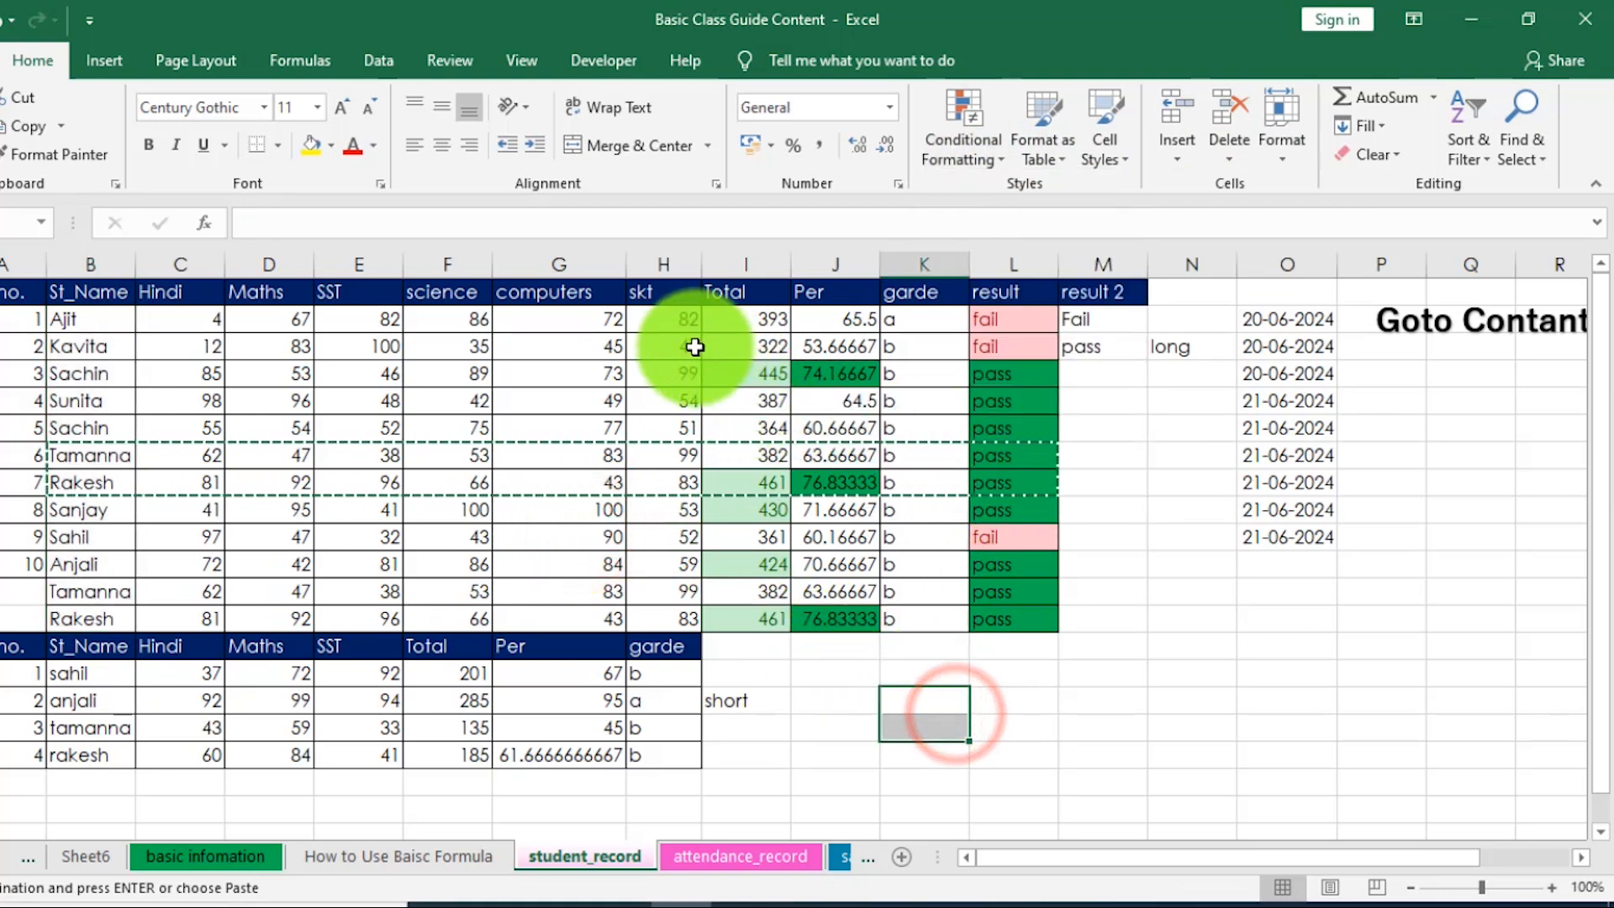
# Preview a Top 10 Items rule on the Total values in I2:I13 with the rank set to 1, and cancel it.
pyautogui.moveTo(765, 320); pyautogui.dragTo(760, 620)
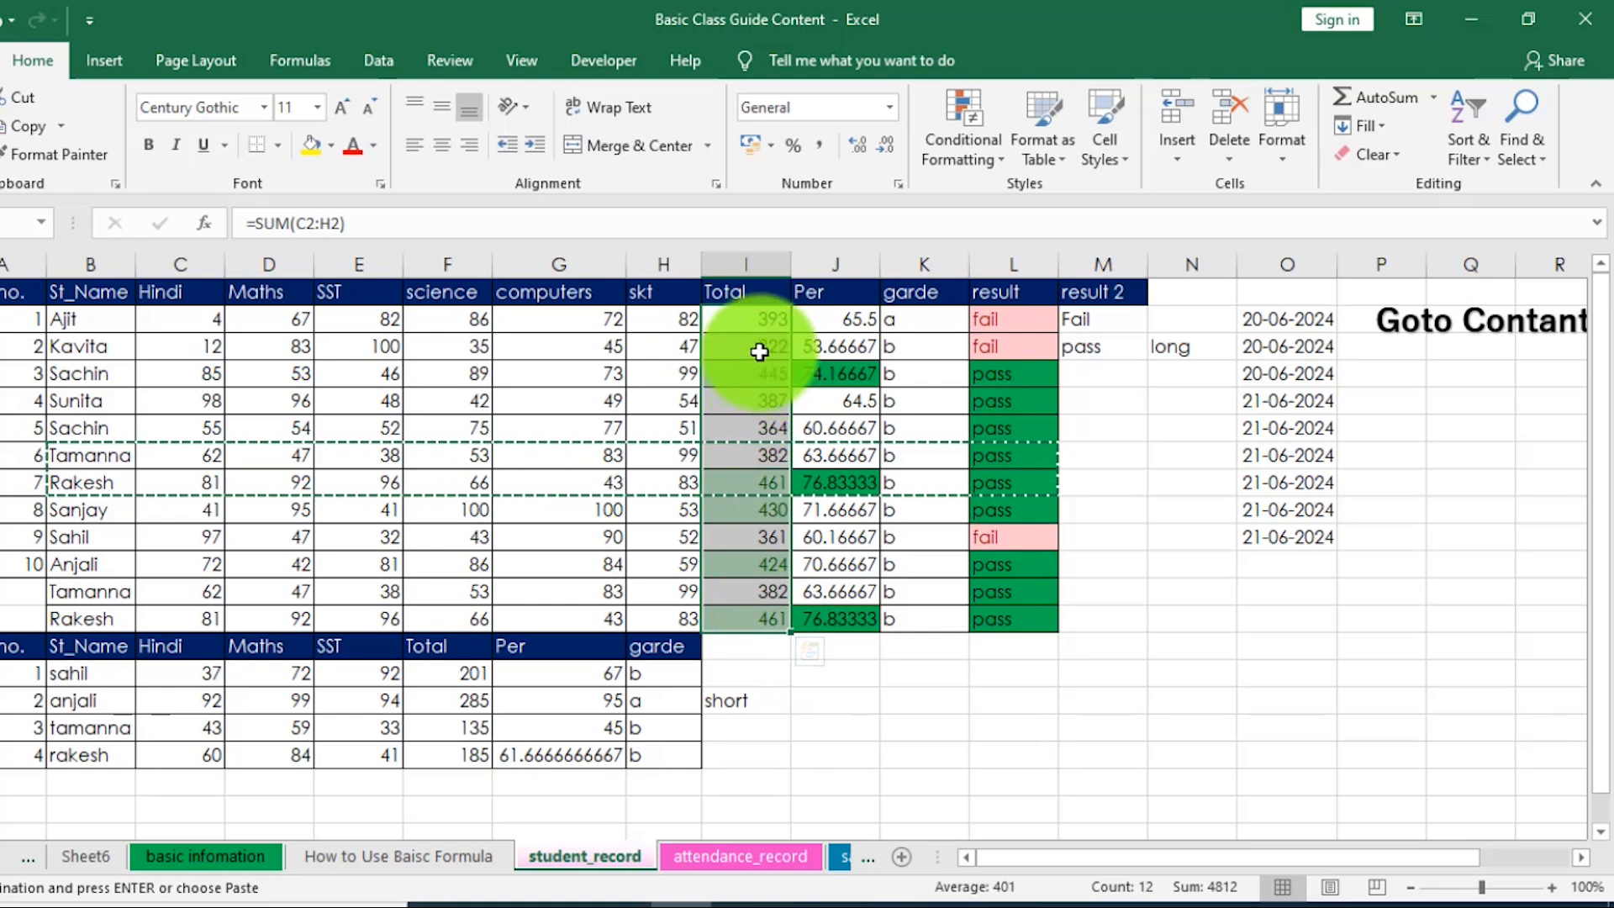
pyautogui.click(993, 155)
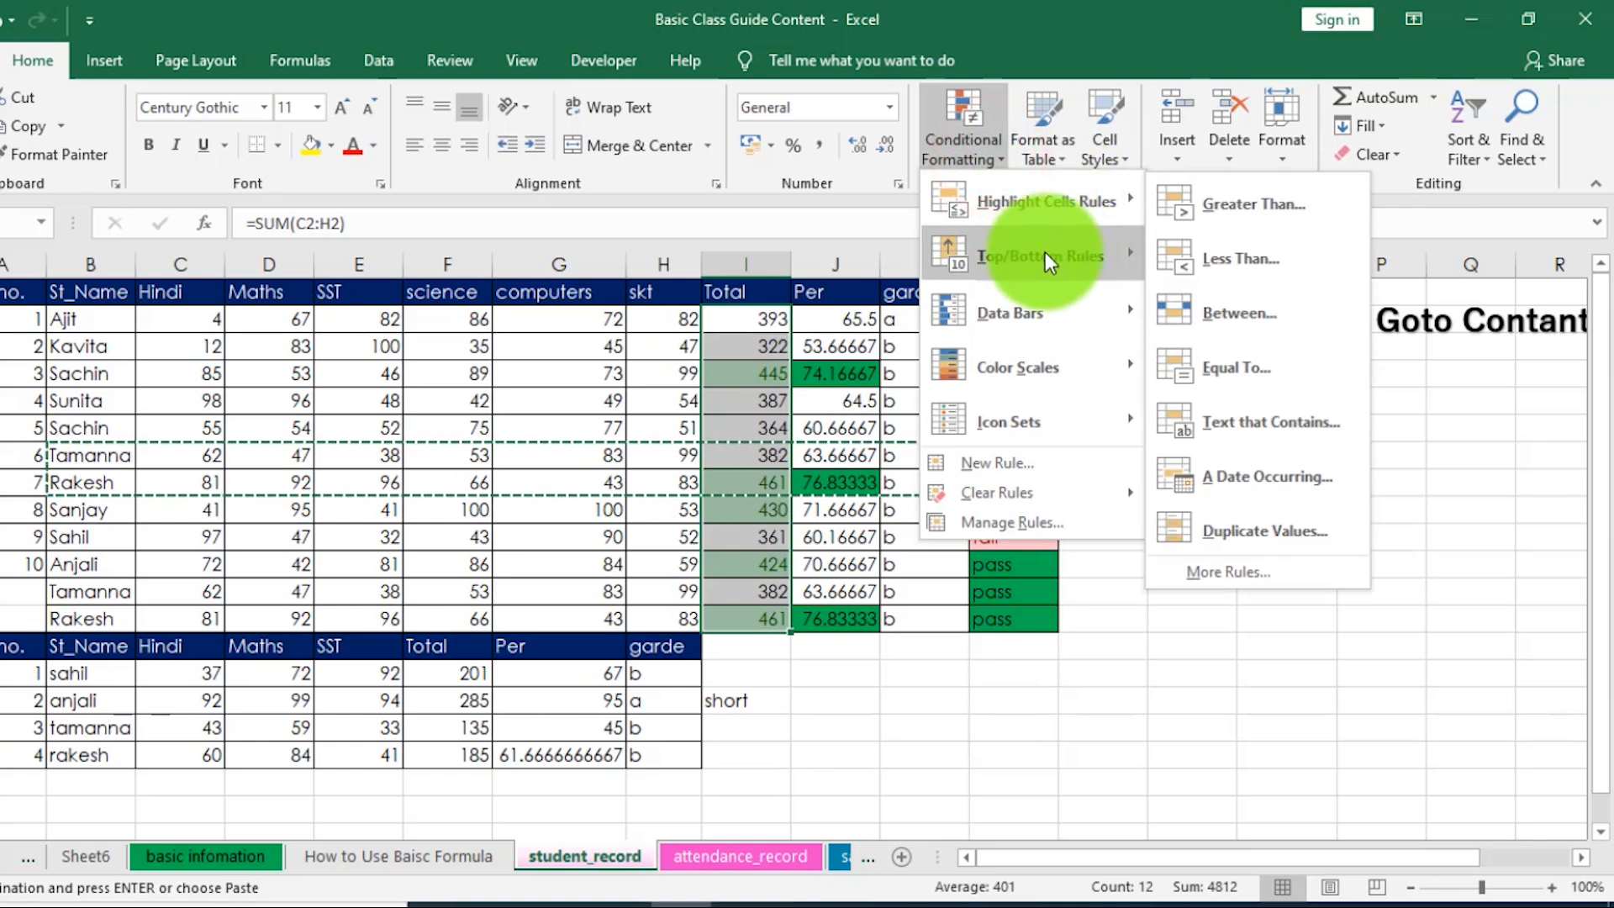
pyautogui.moveTo(1042, 256)
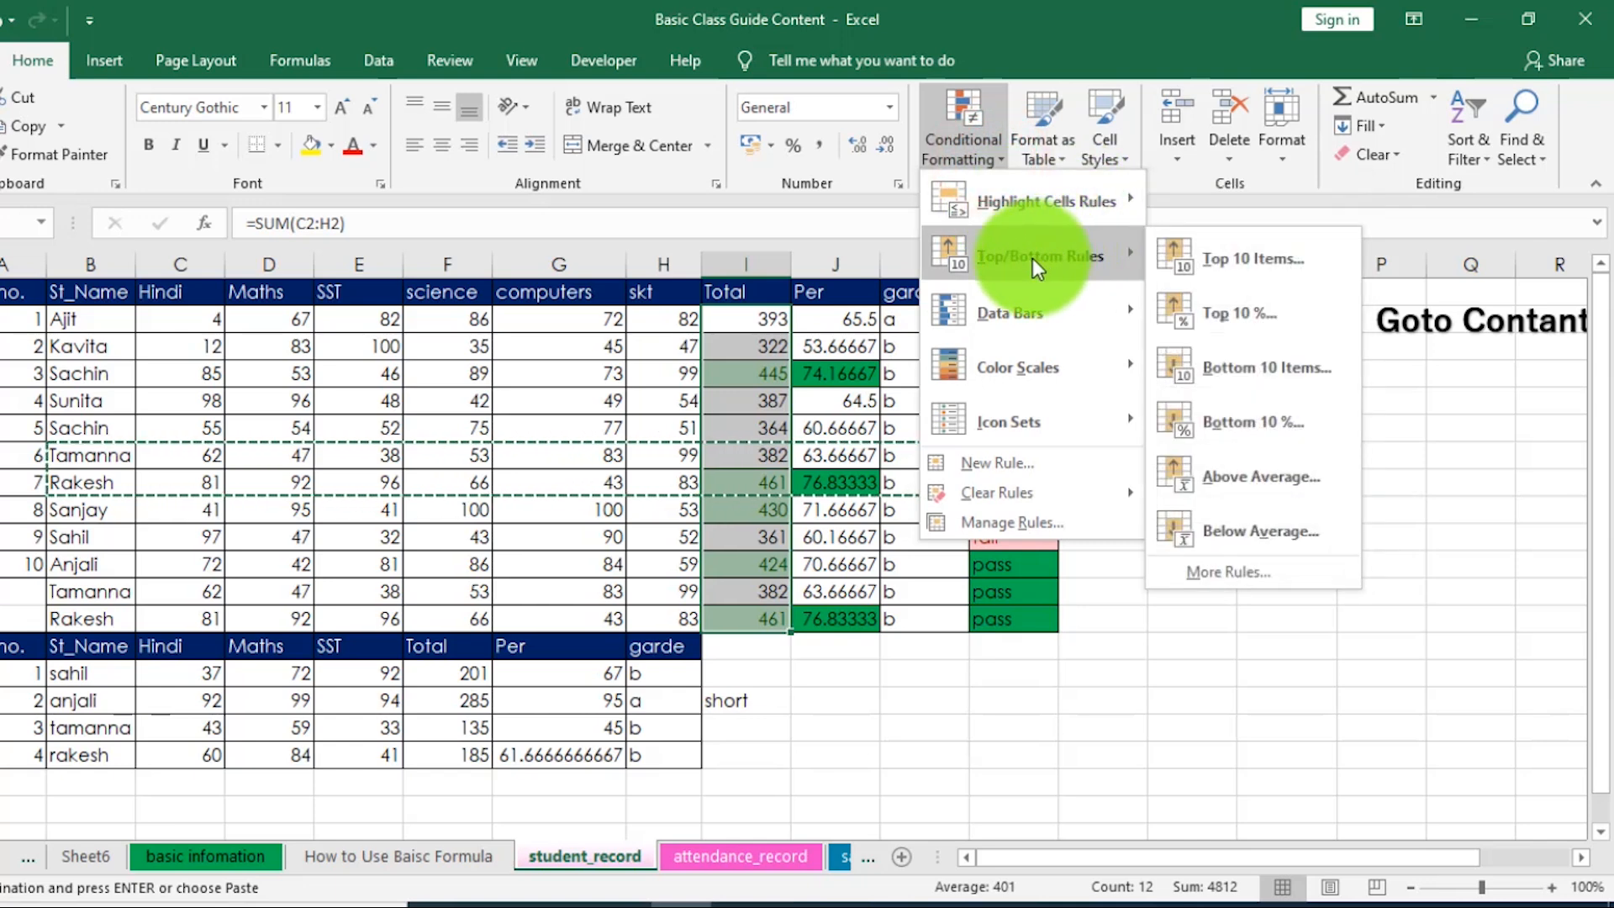
pyautogui.click(1237, 255)
pyautogui.moveTo(790, 363); pyautogui.dragTo(1190, 327)
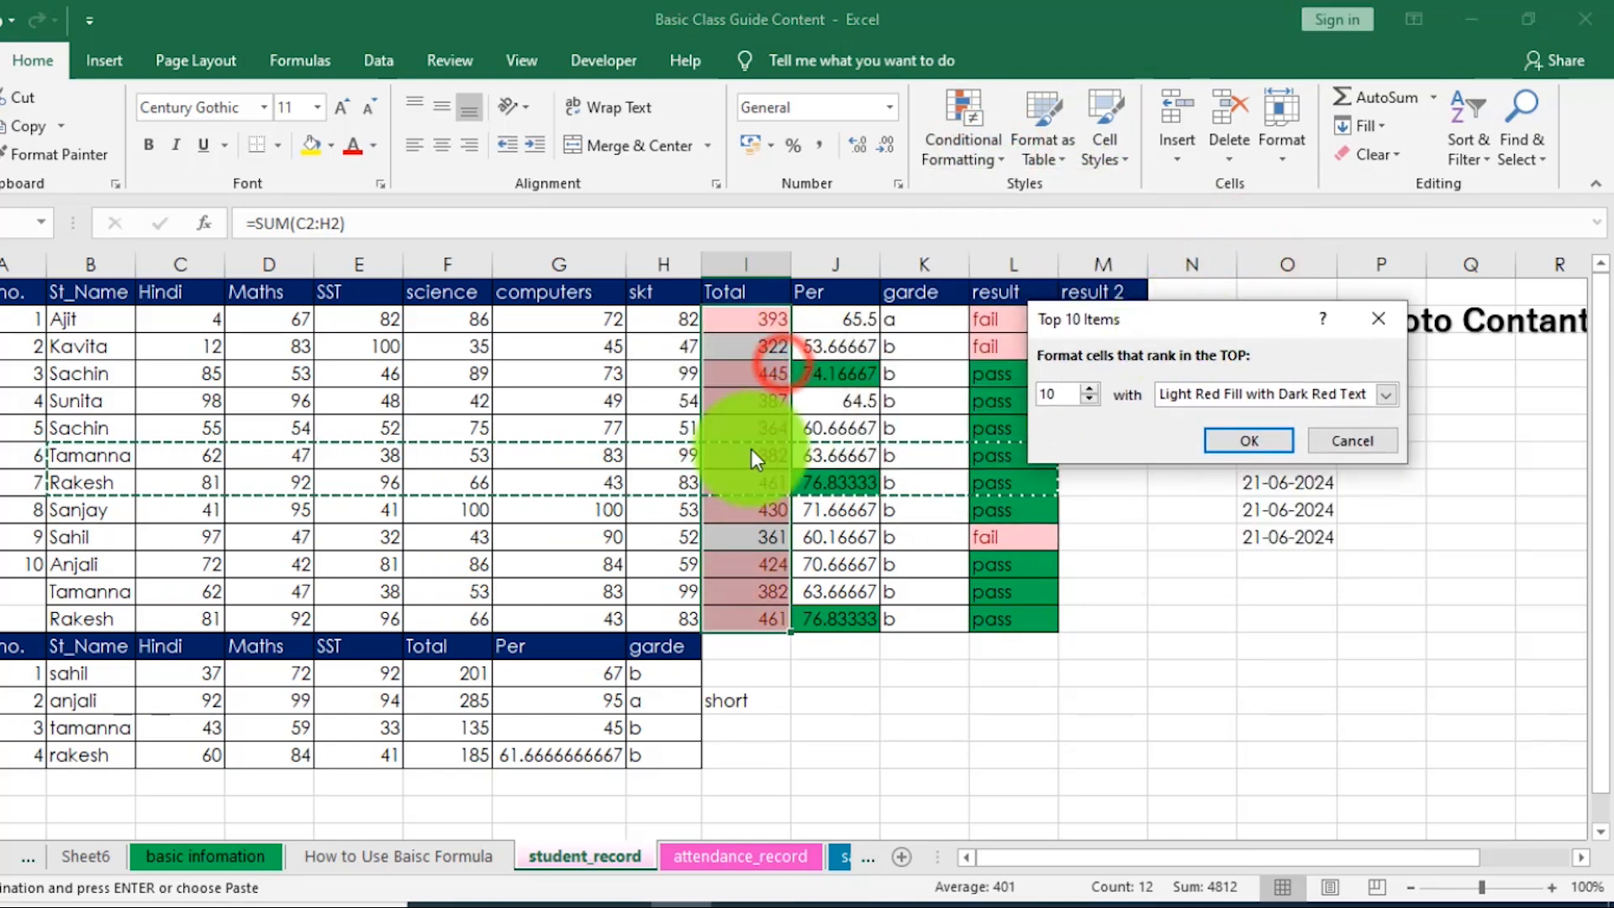
pyautogui.doubleClick(1061, 394)
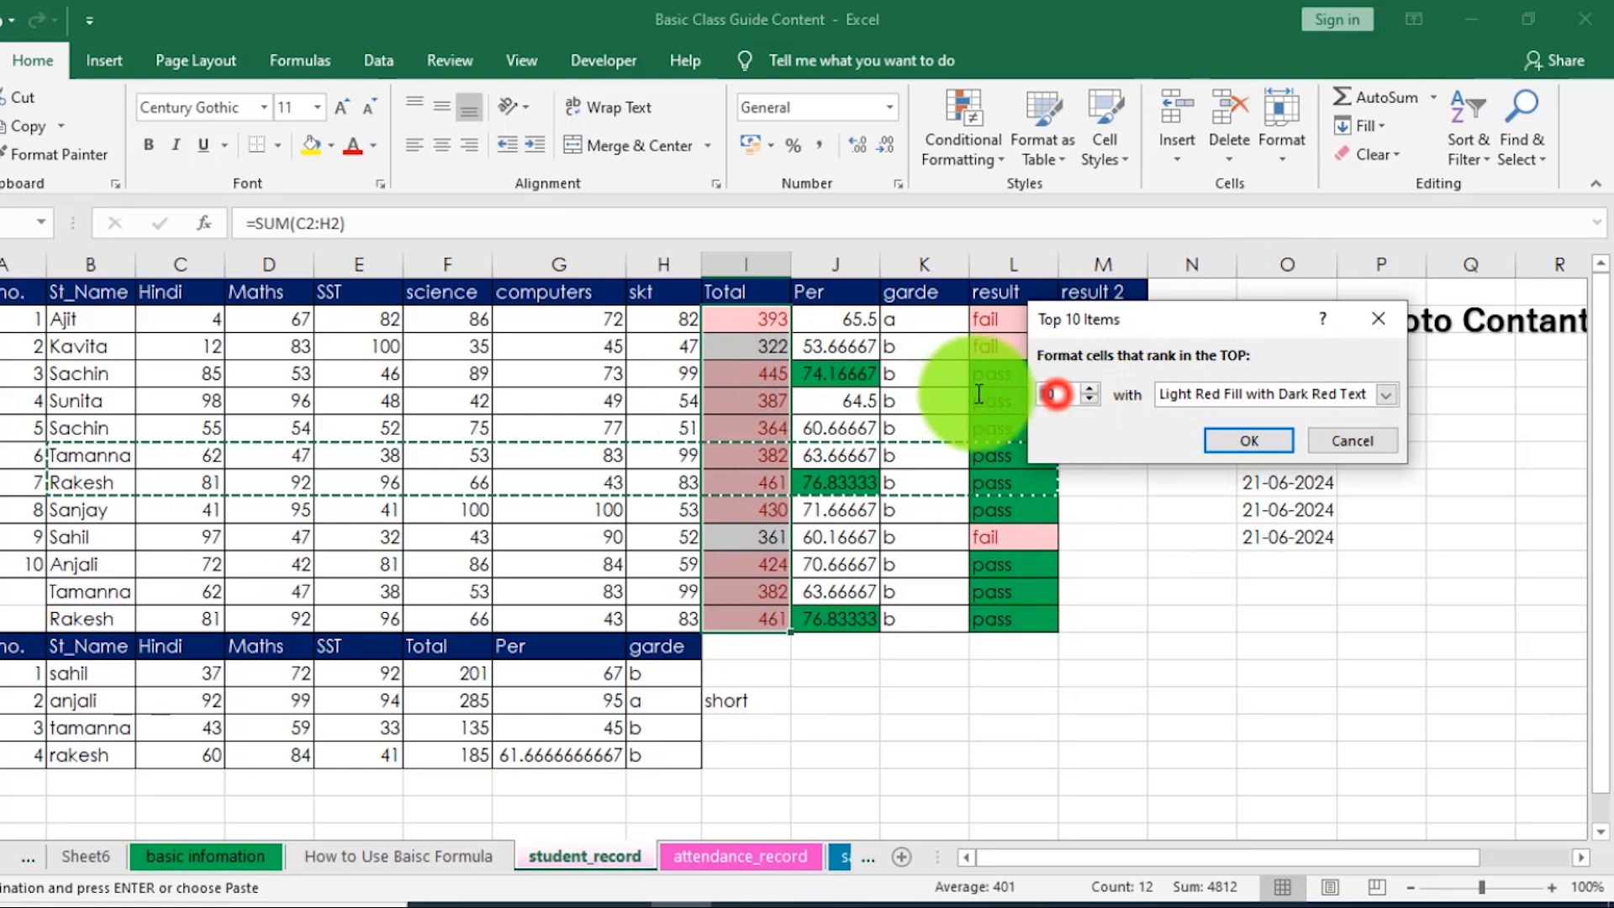
pyautogui.write('1')
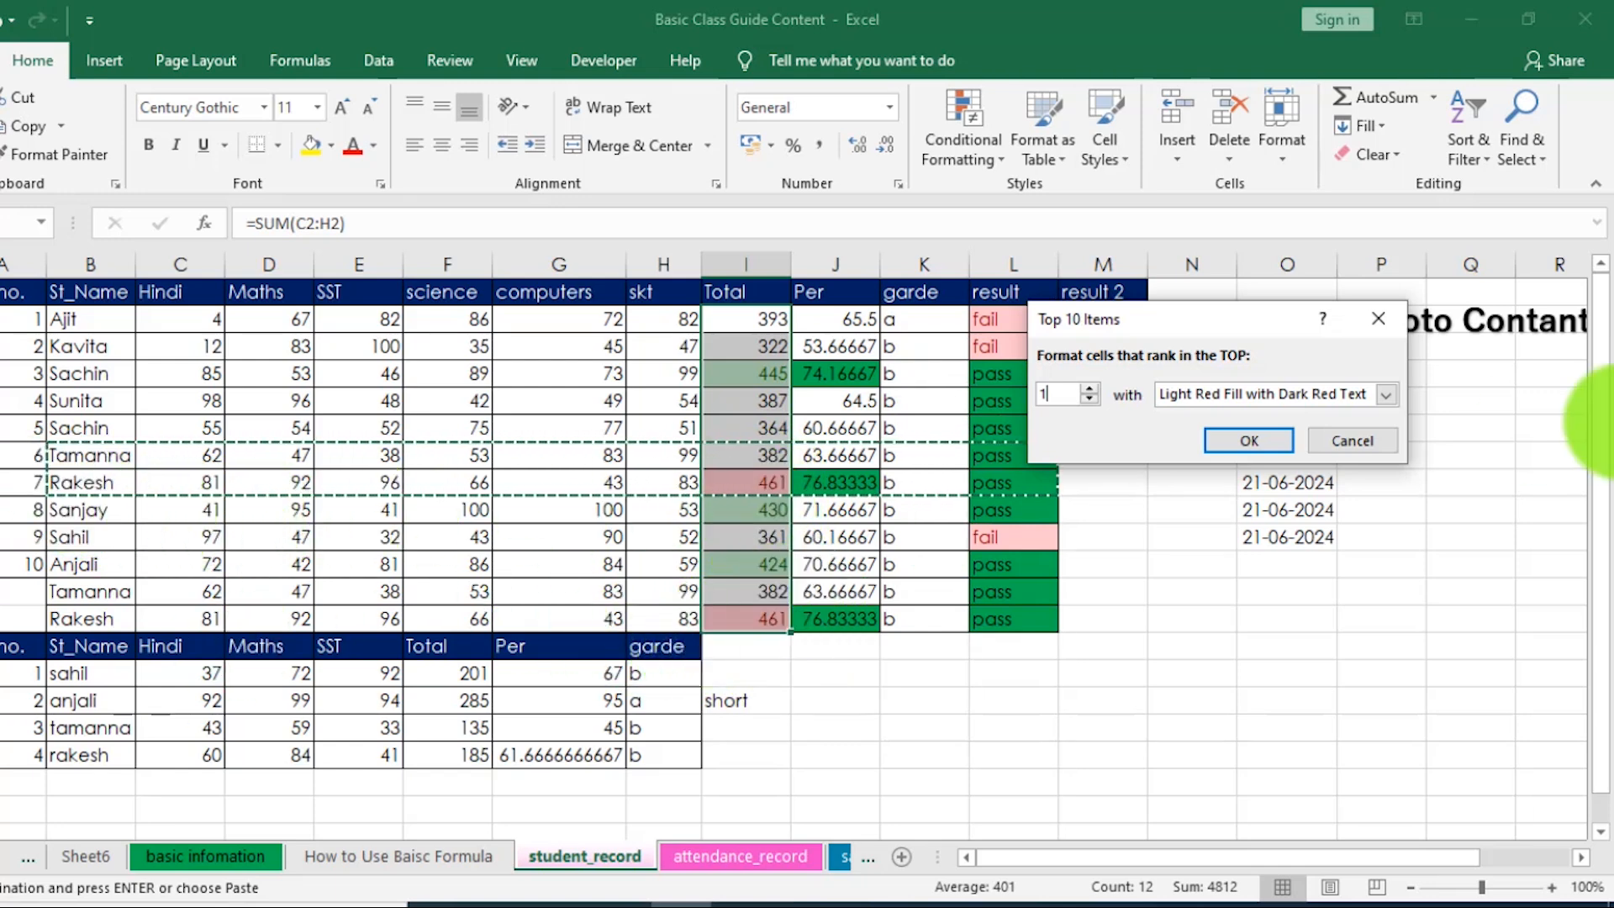
pyautogui.click(1355, 435)
# Clear the contents of the two copied student rows in B12:L13.
pyautogui.moveTo(85, 591); pyautogui.dragTo(1027, 628)
pyautogui.press('Escape')
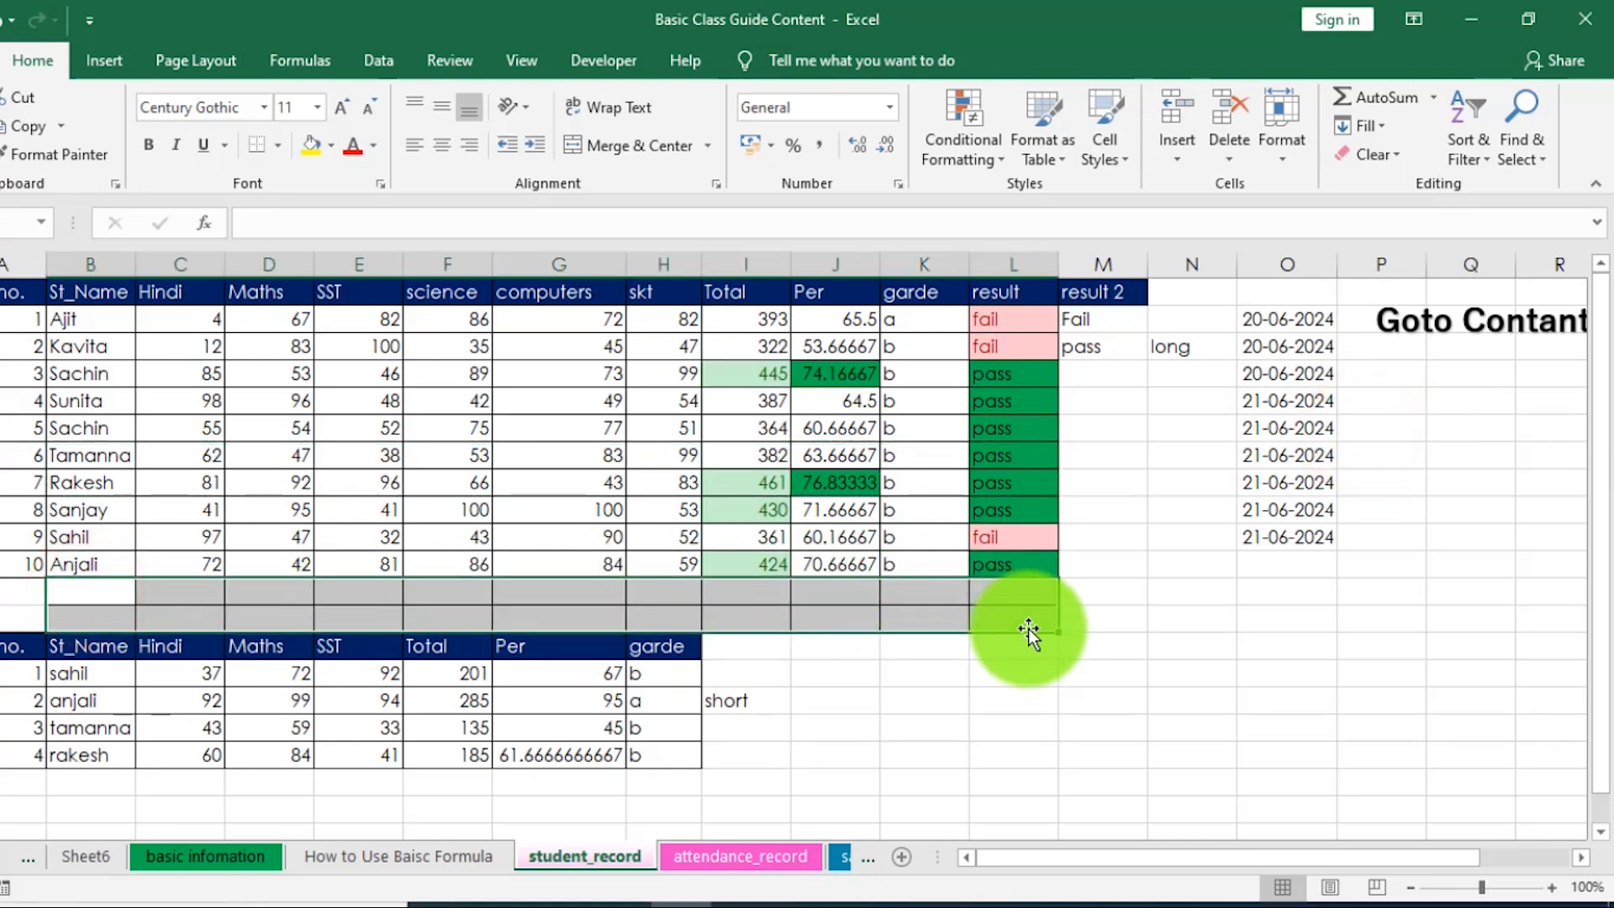
# Preview a Top 10 Items rule on the Total values in I2:I11 with ranks 1, 2 and 3, and cancel it.
pyautogui.click(1018, 649)
pyautogui.moveTo(752, 326); pyautogui.dragTo(764, 564)
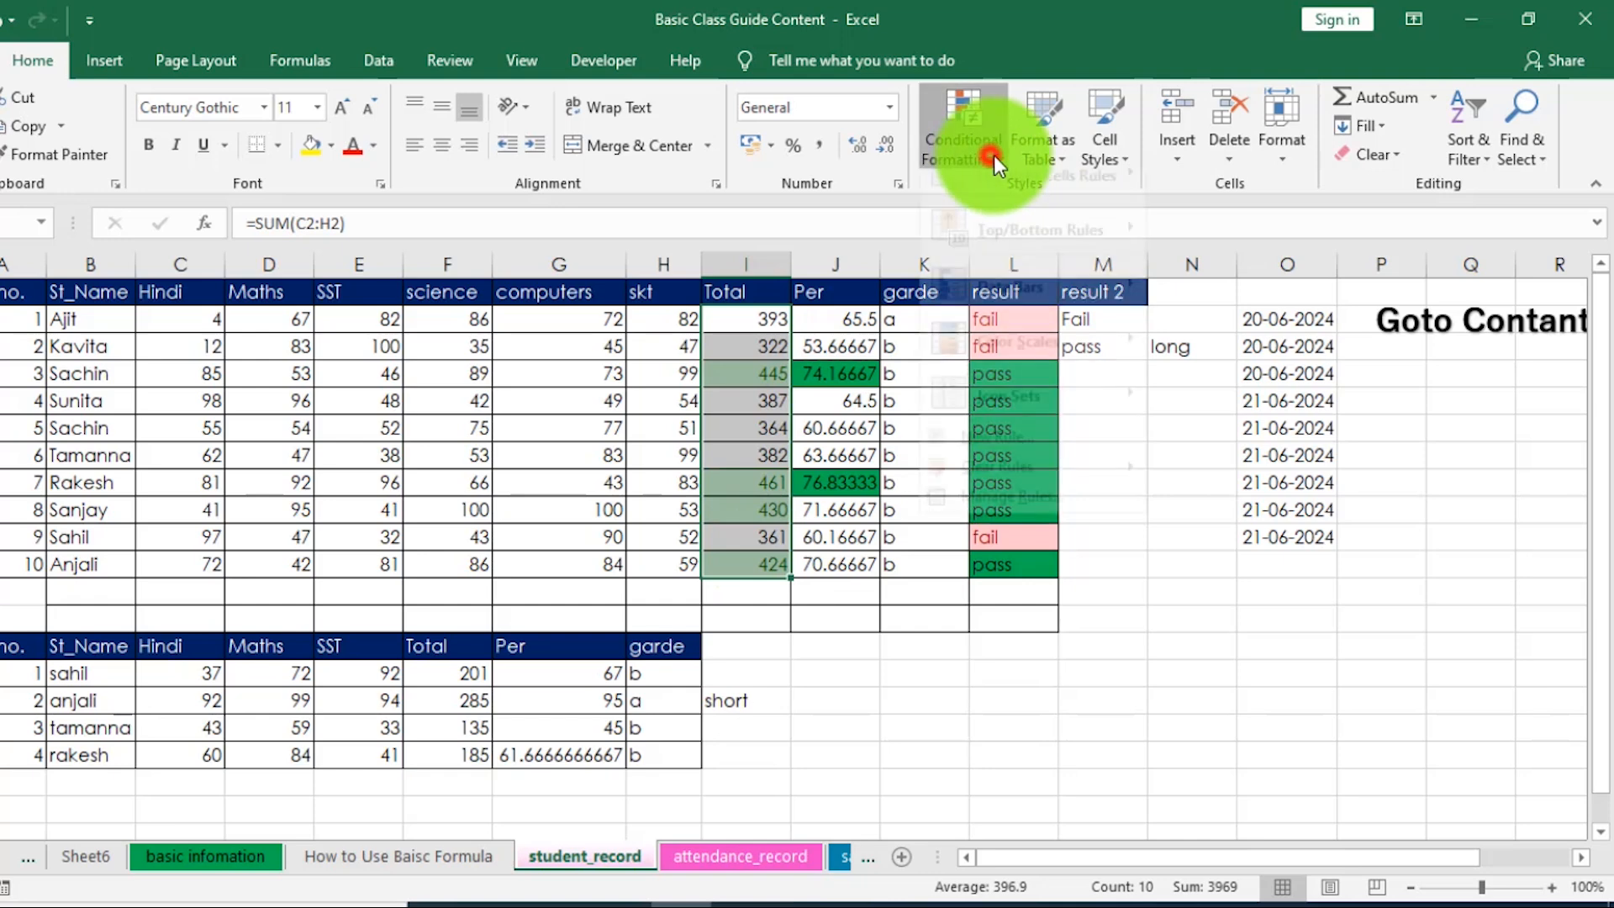
pyautogui.click(994, 154)
pyautogui.moveTo(1028, 252)
pyautogui.click(1228, 261)
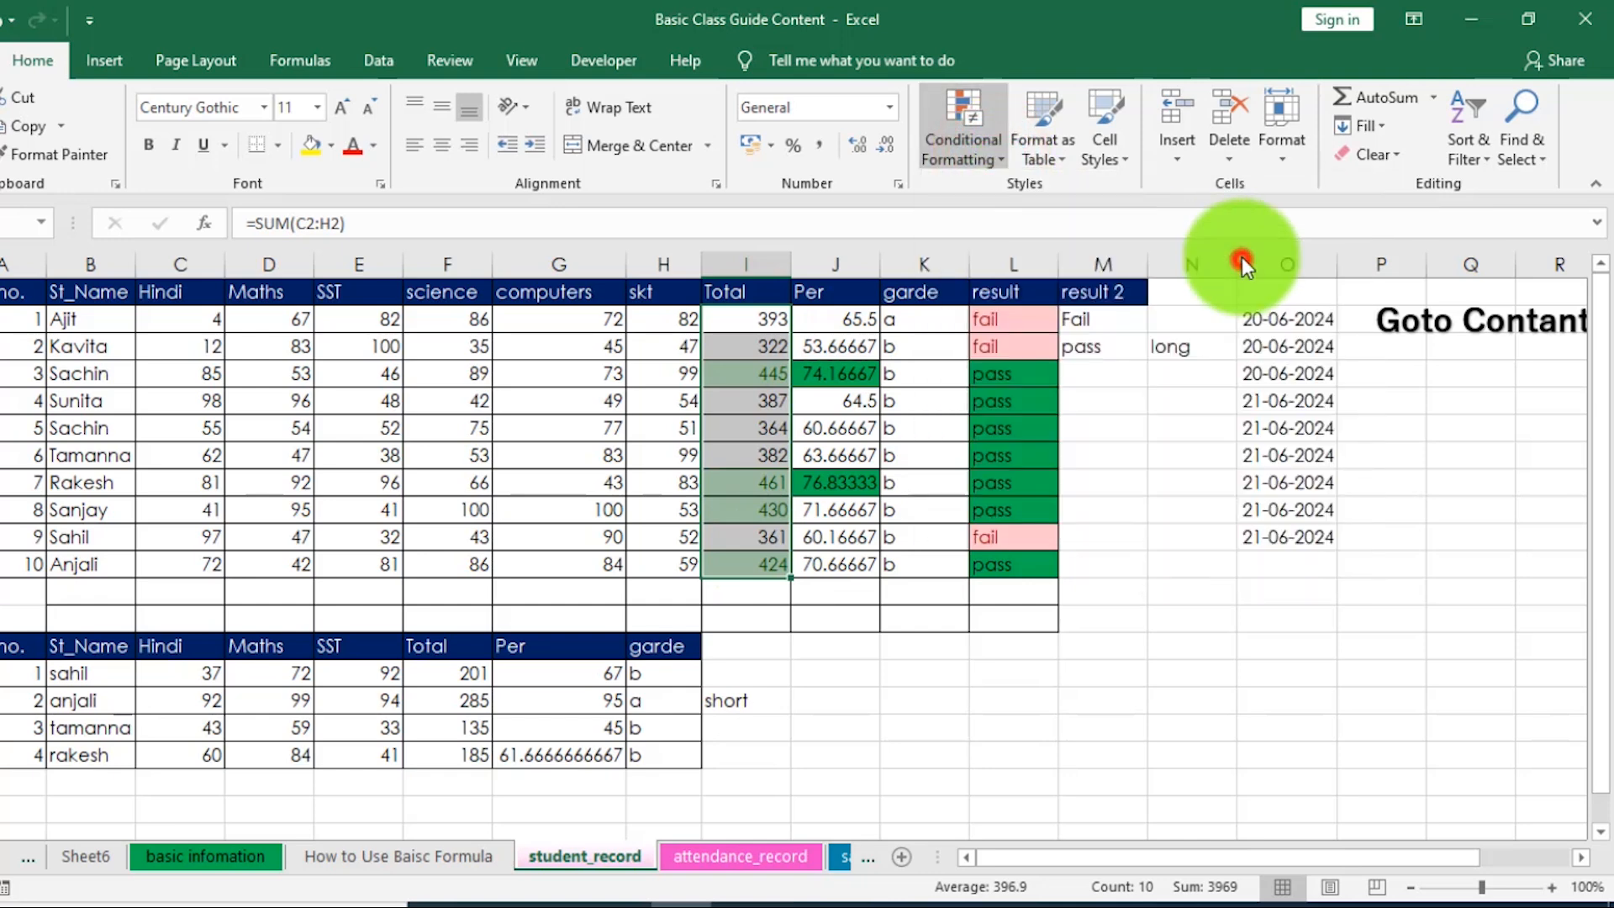
pyautogui.write('1')
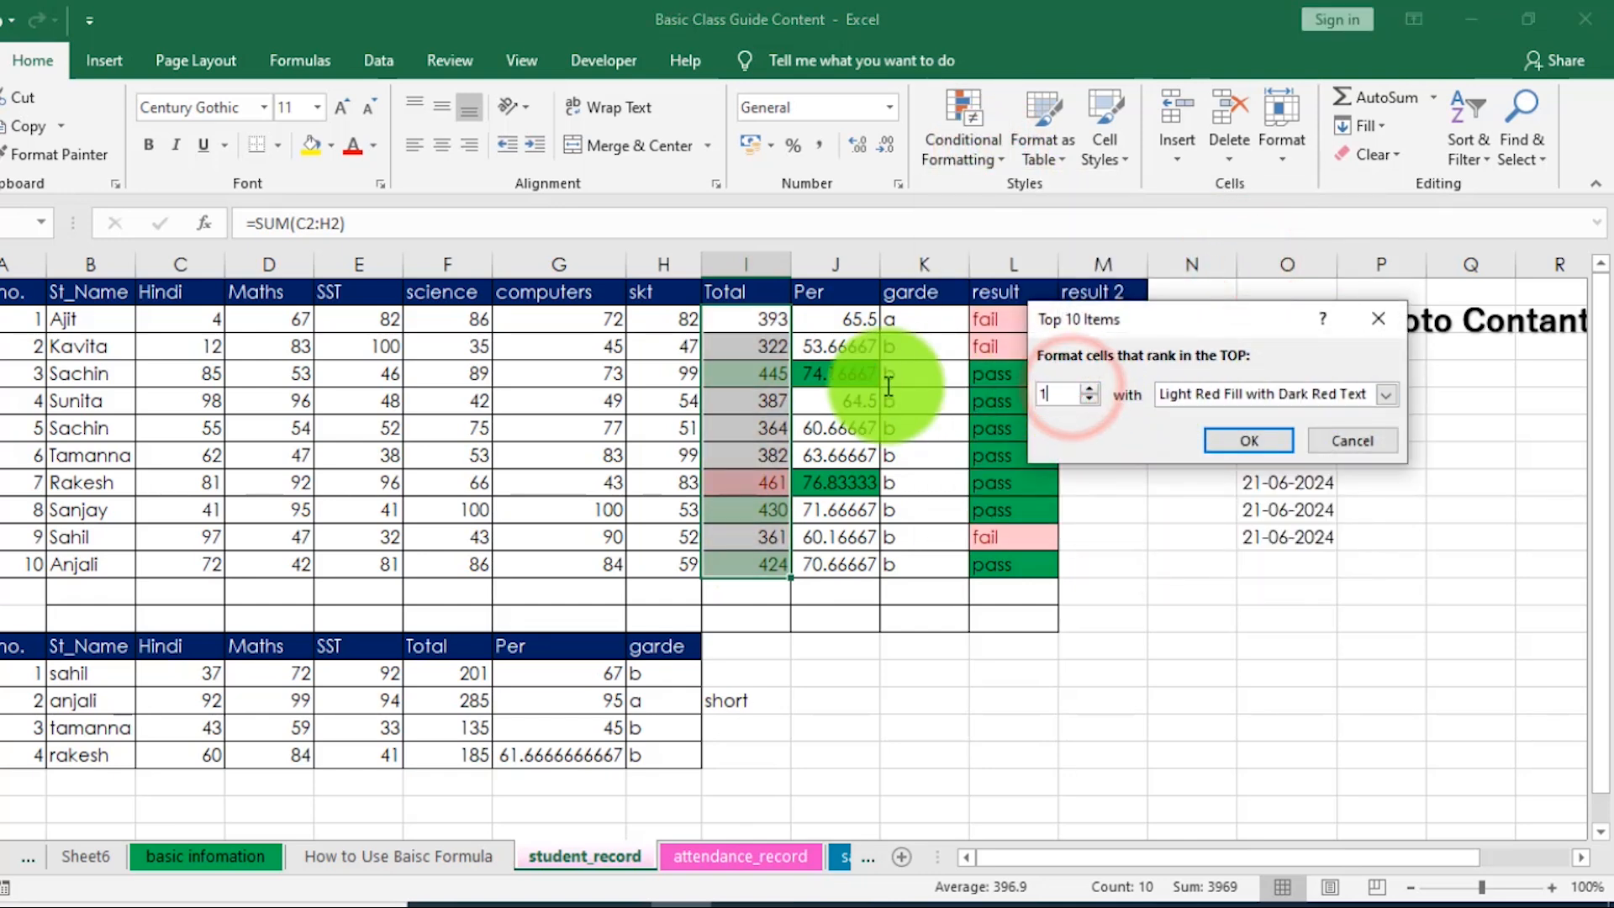
pyautogui.click(1092, 387)
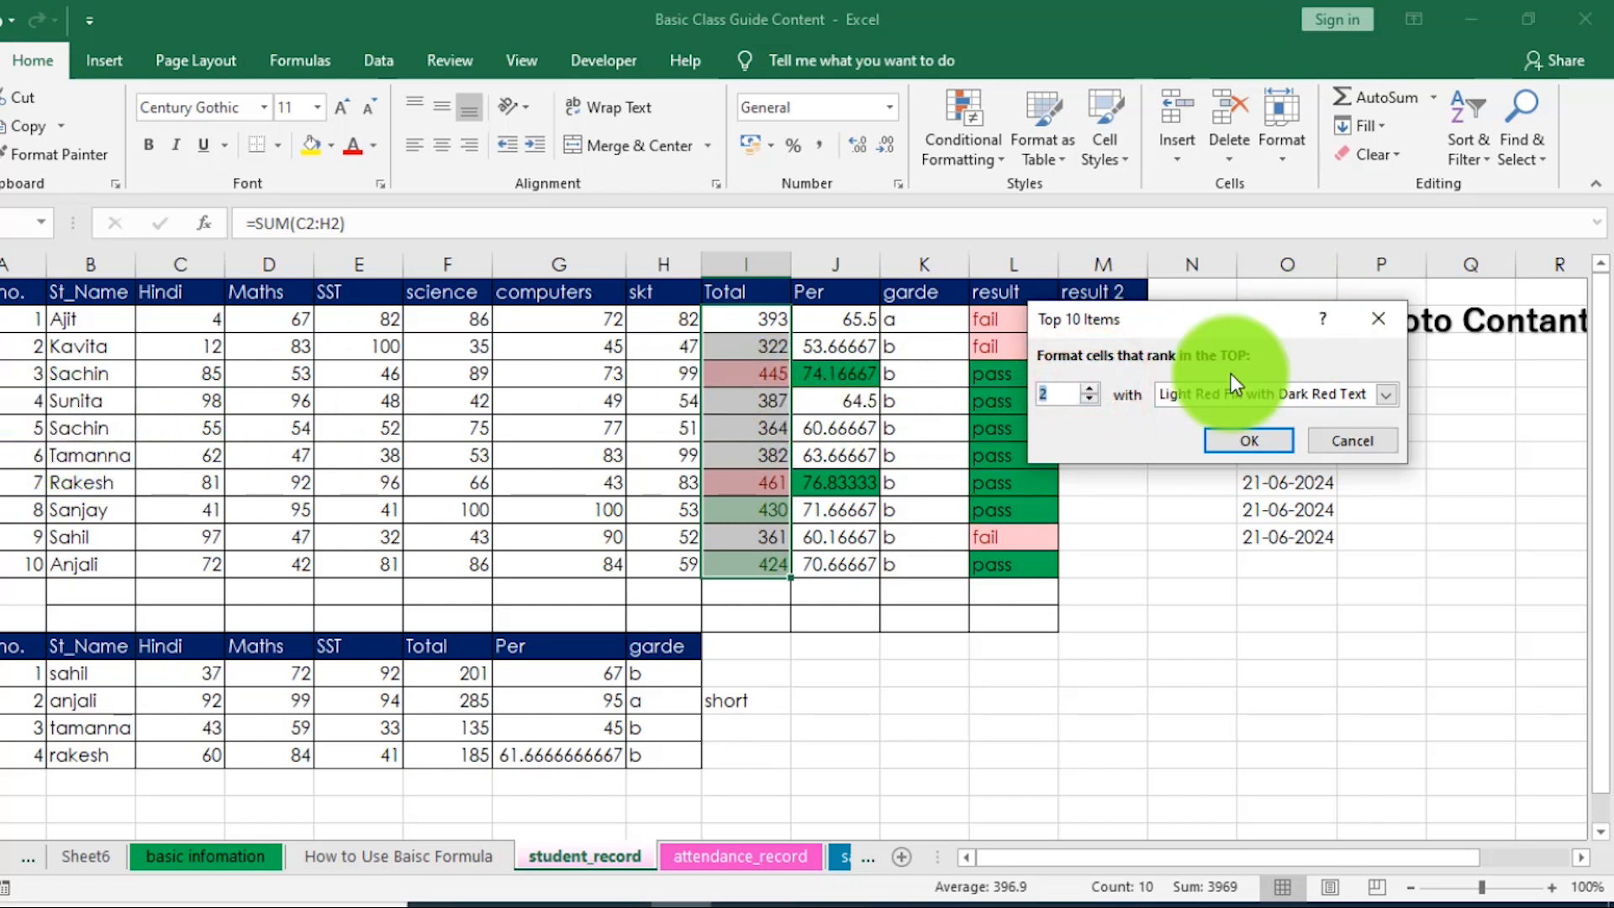
pyautogui.click(1091, 389)
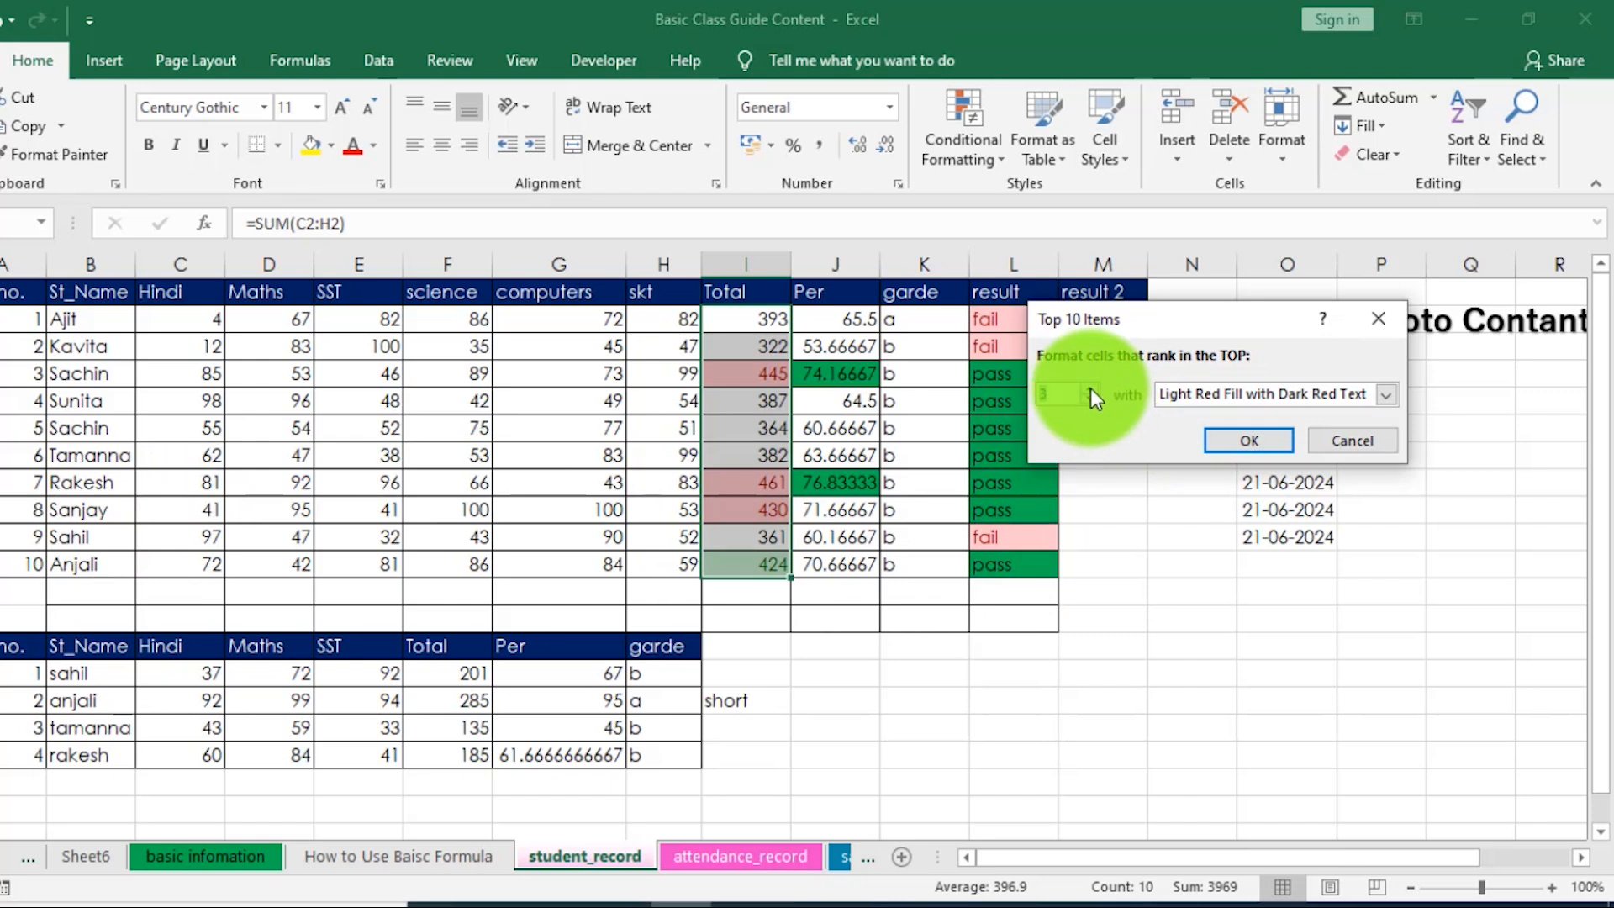
pyautogui.click(1394, 400)
pyautogui.click(1391, 392)
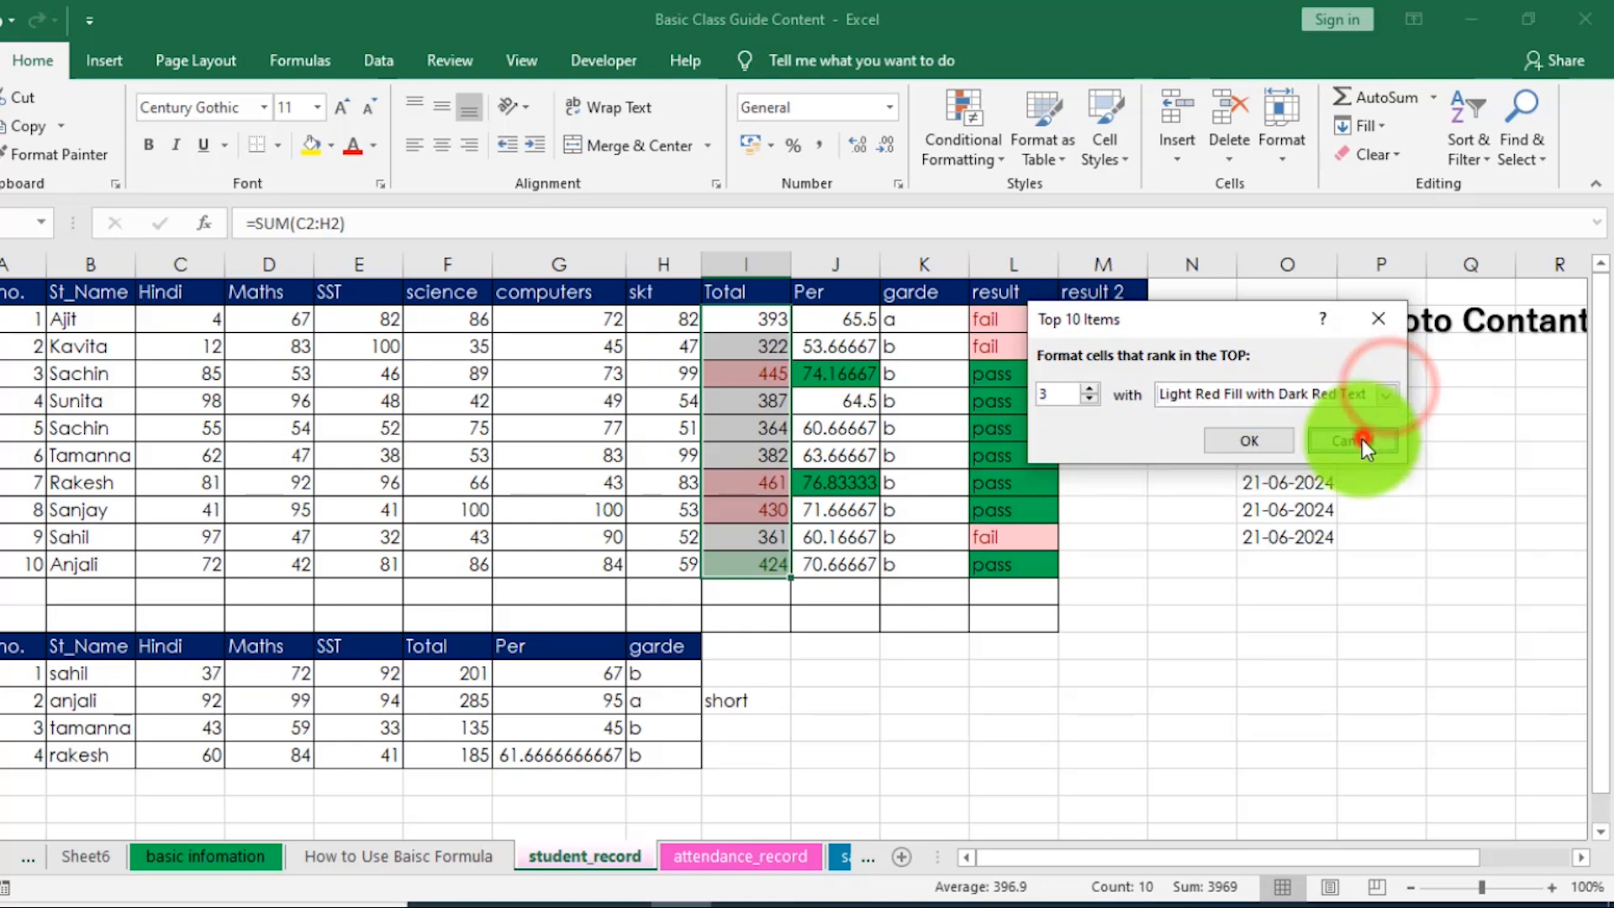
pyautogui.click(1362, 437)
# Review the Top/Bottom Rules options for the Total values in I2:I11 and the Per values in J2:J11.
pyautogui.click(974, 164)
pyautogui.moveTo(1067, 253)
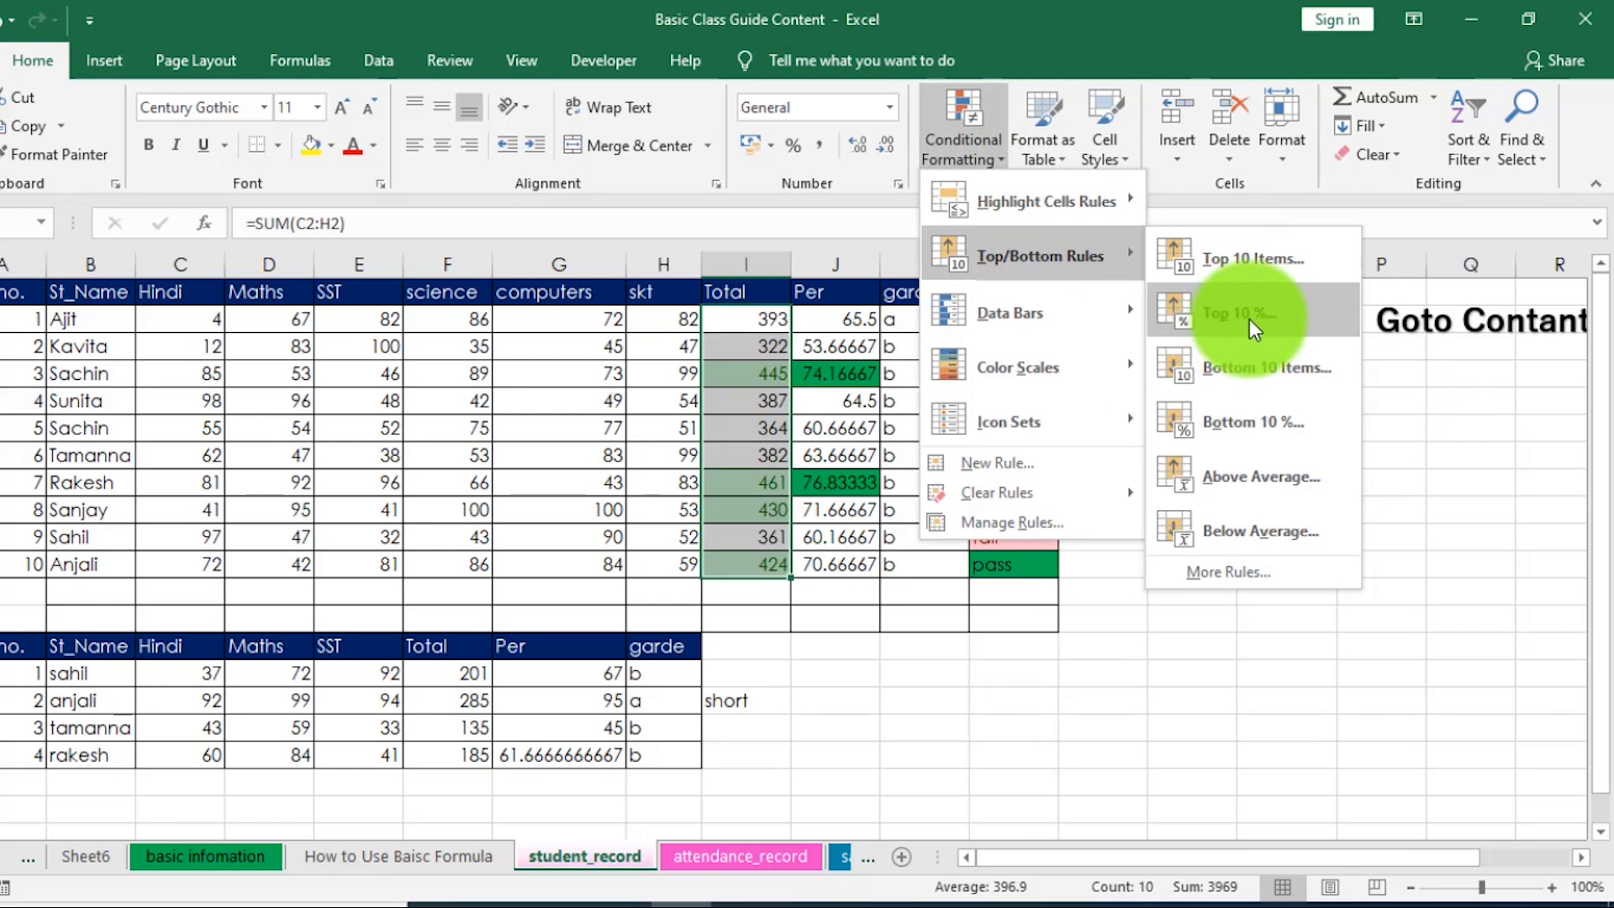
pyautogui.click(1092, 744)
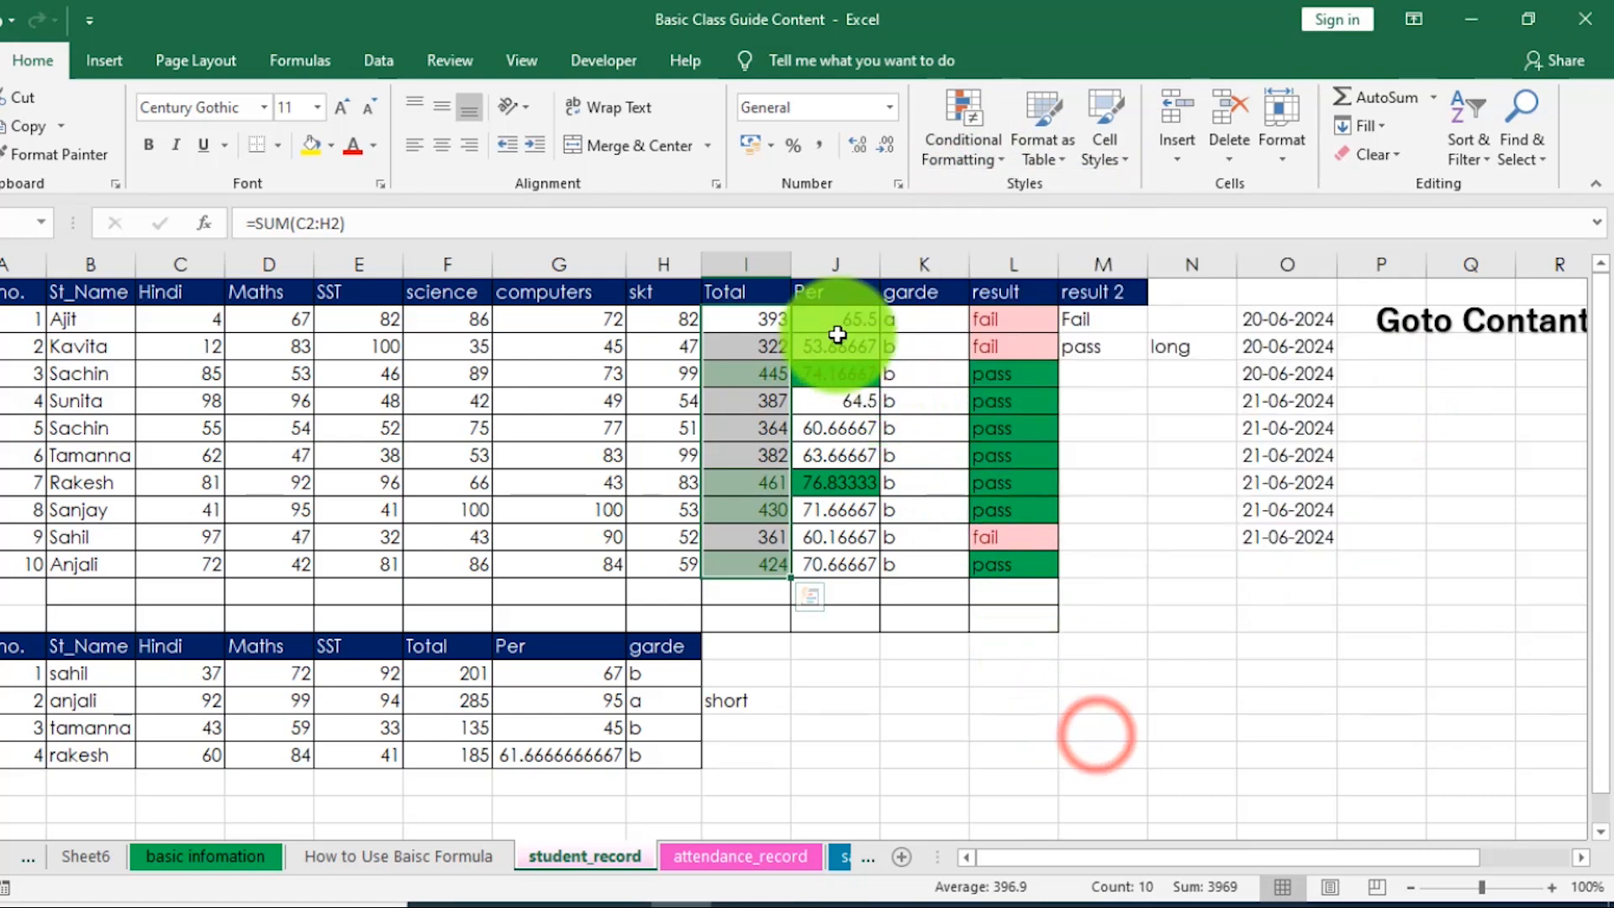
pyautogui.moveTo(836, 321); pyautogui.dragTo(821, 565)
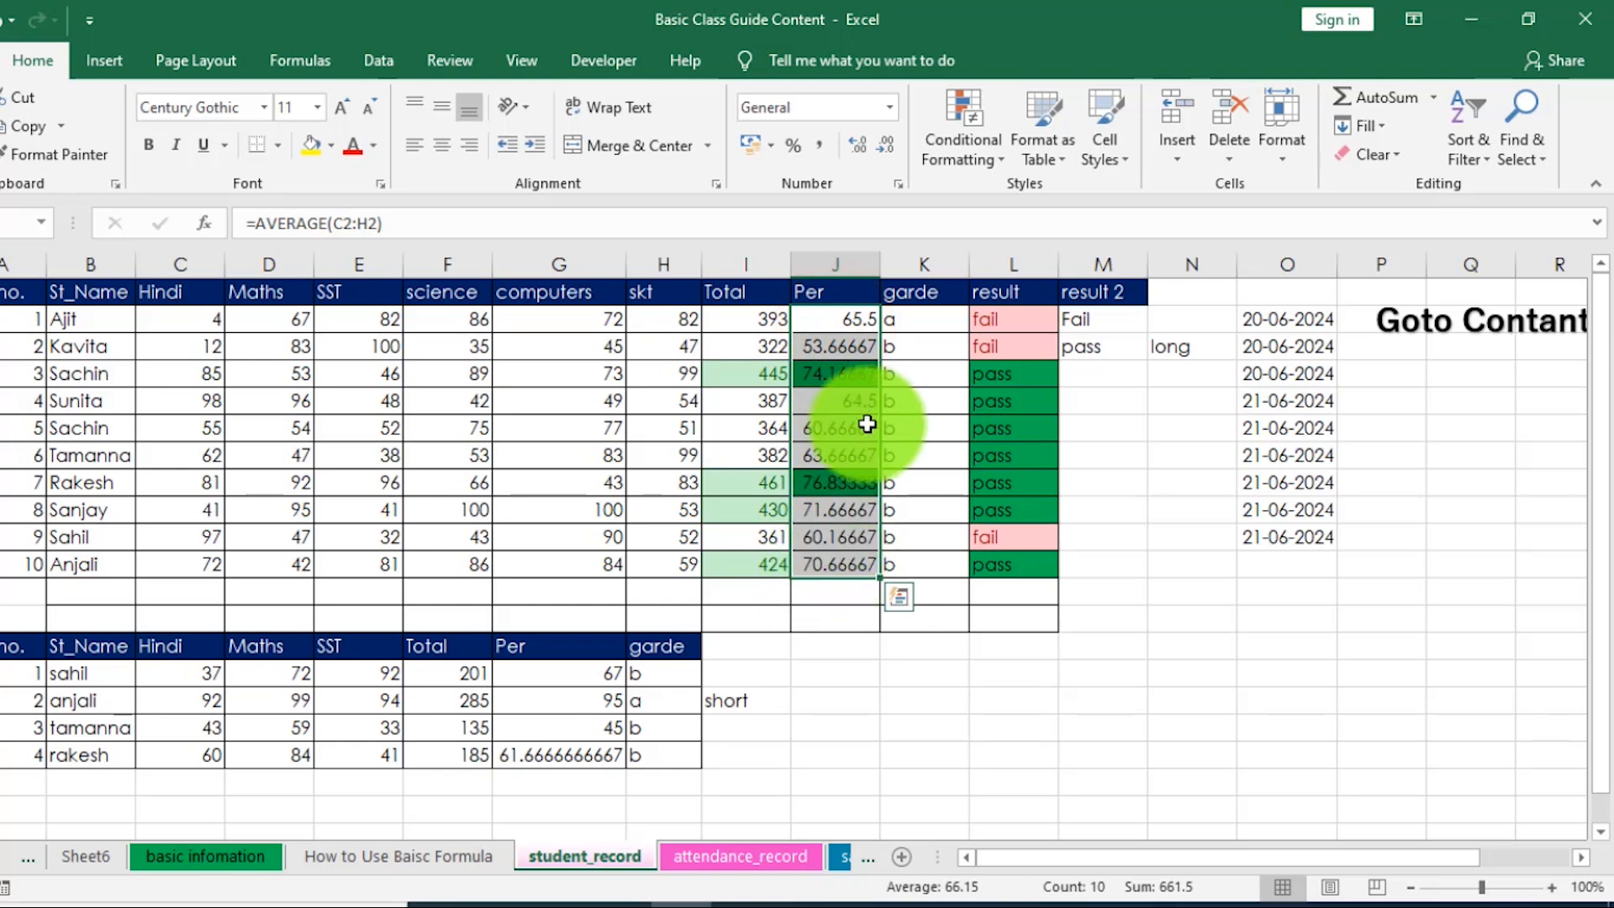
pyautogui.click(988, 164)
pyautogui.moveTo(1053, 203)
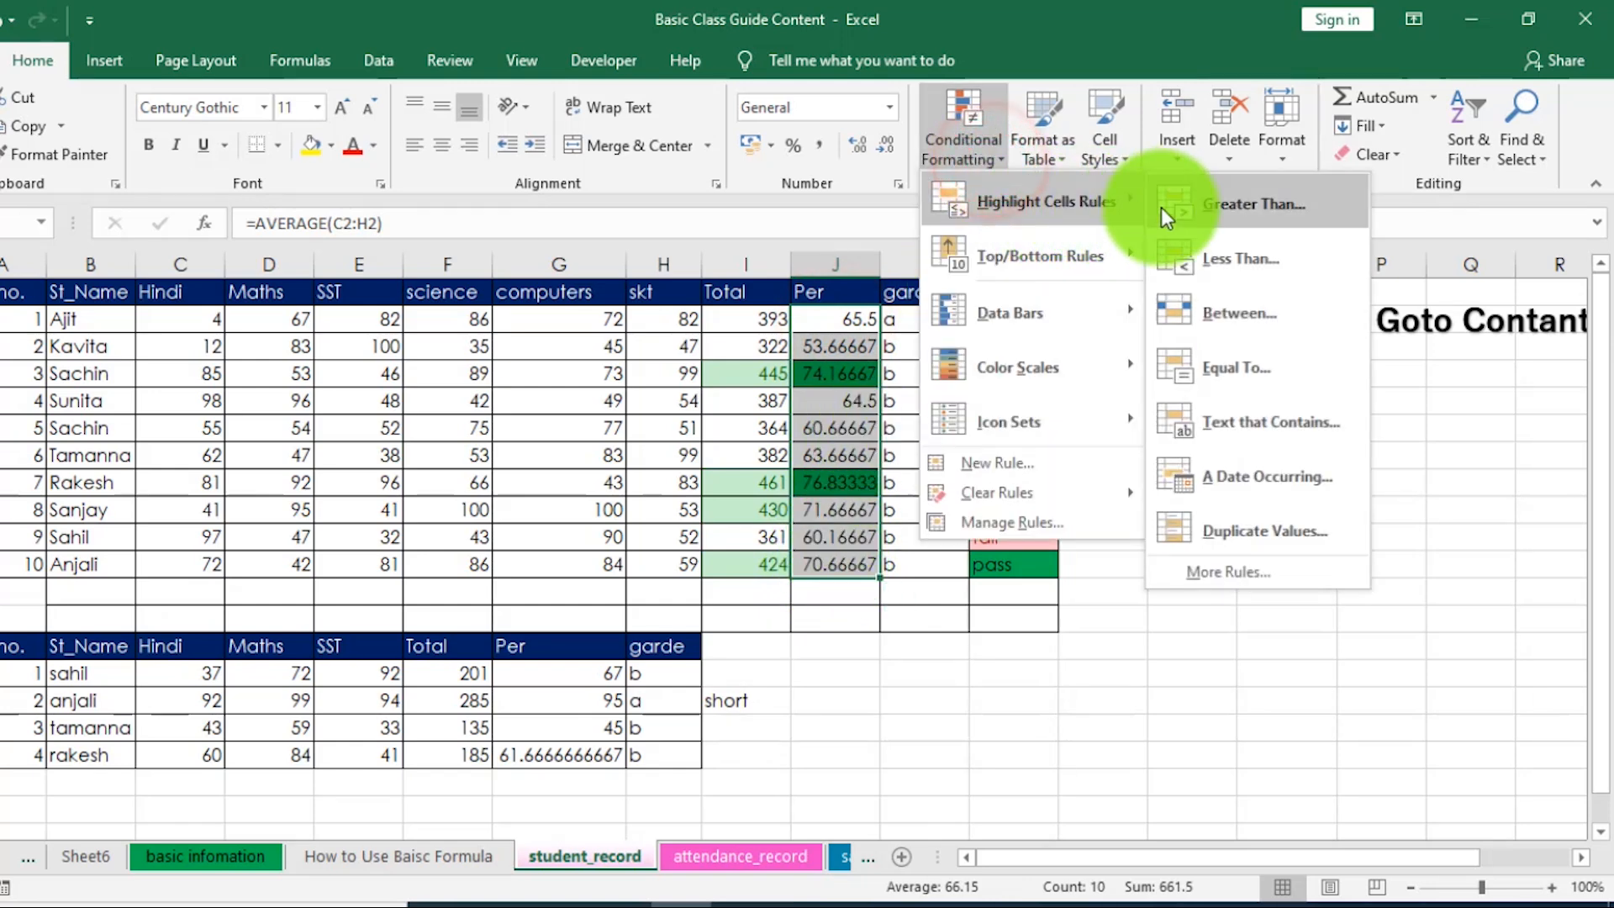
pyautogui.moveTo(1127, 259)
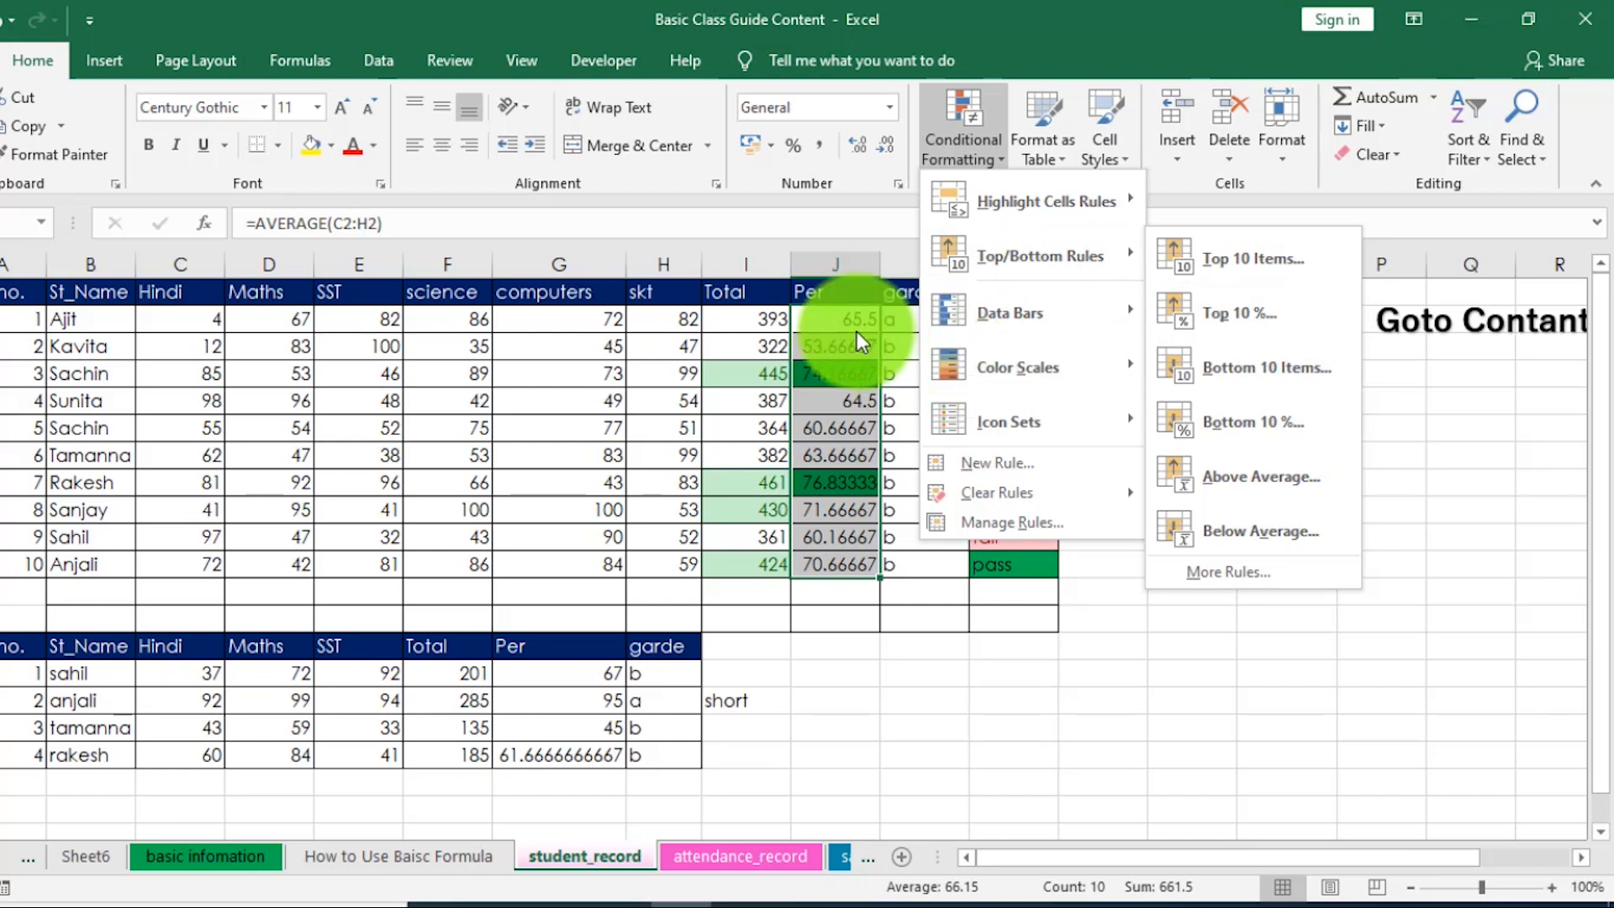
pyautogui.click(836, 318)
pyautogui.moveTo(838, 319); pyautogui.dragTo(839, 561)
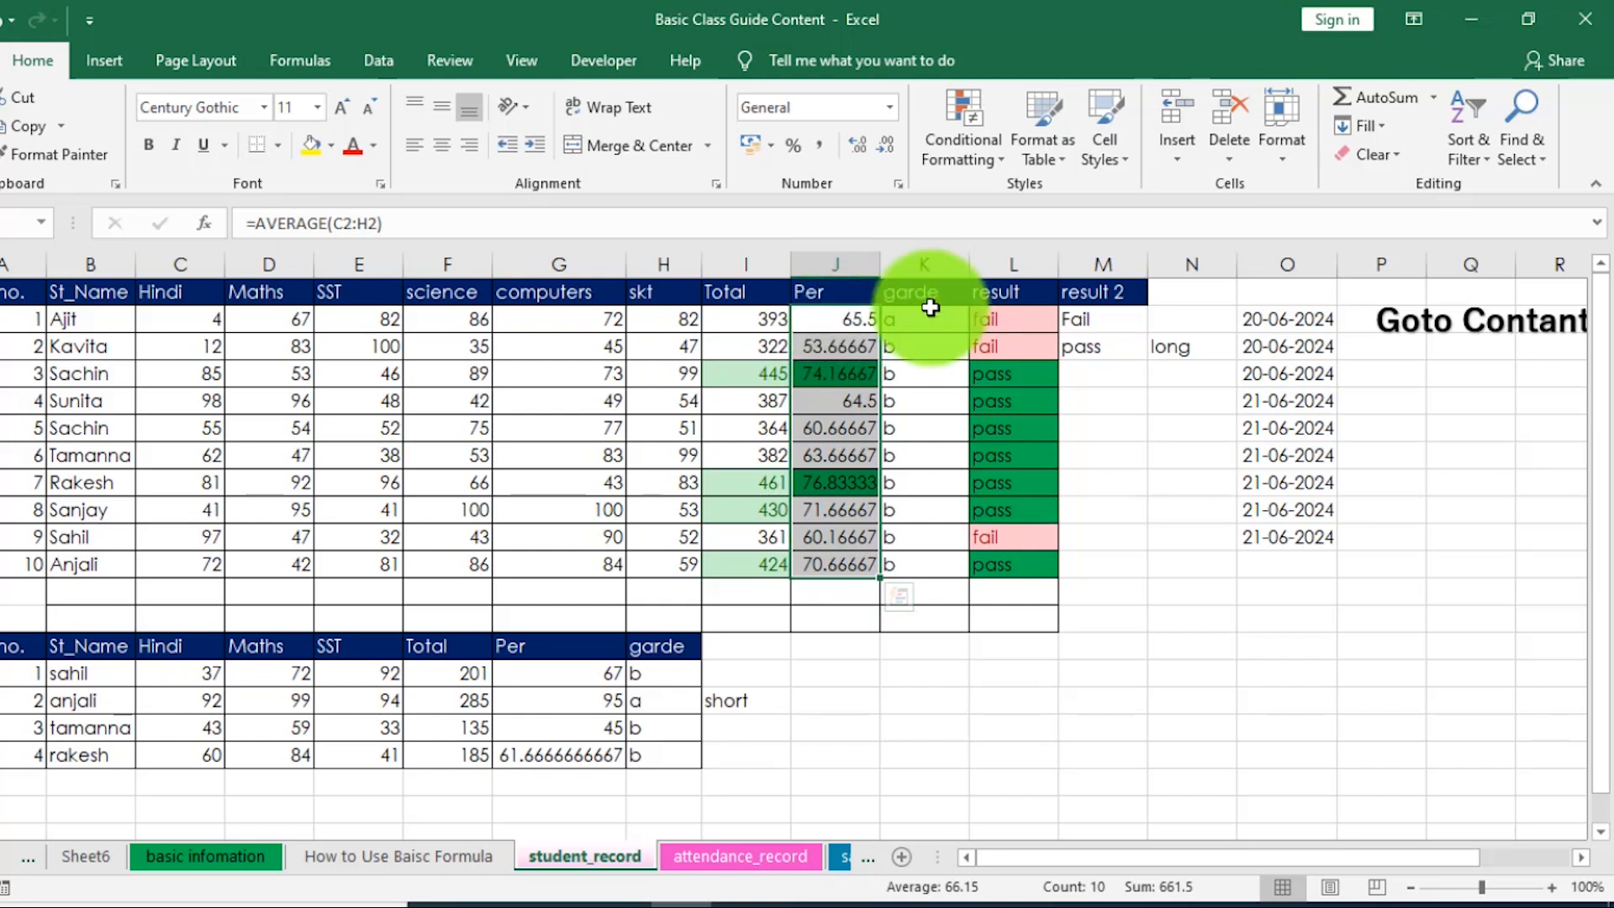
pyautogui.click(1006, 160)
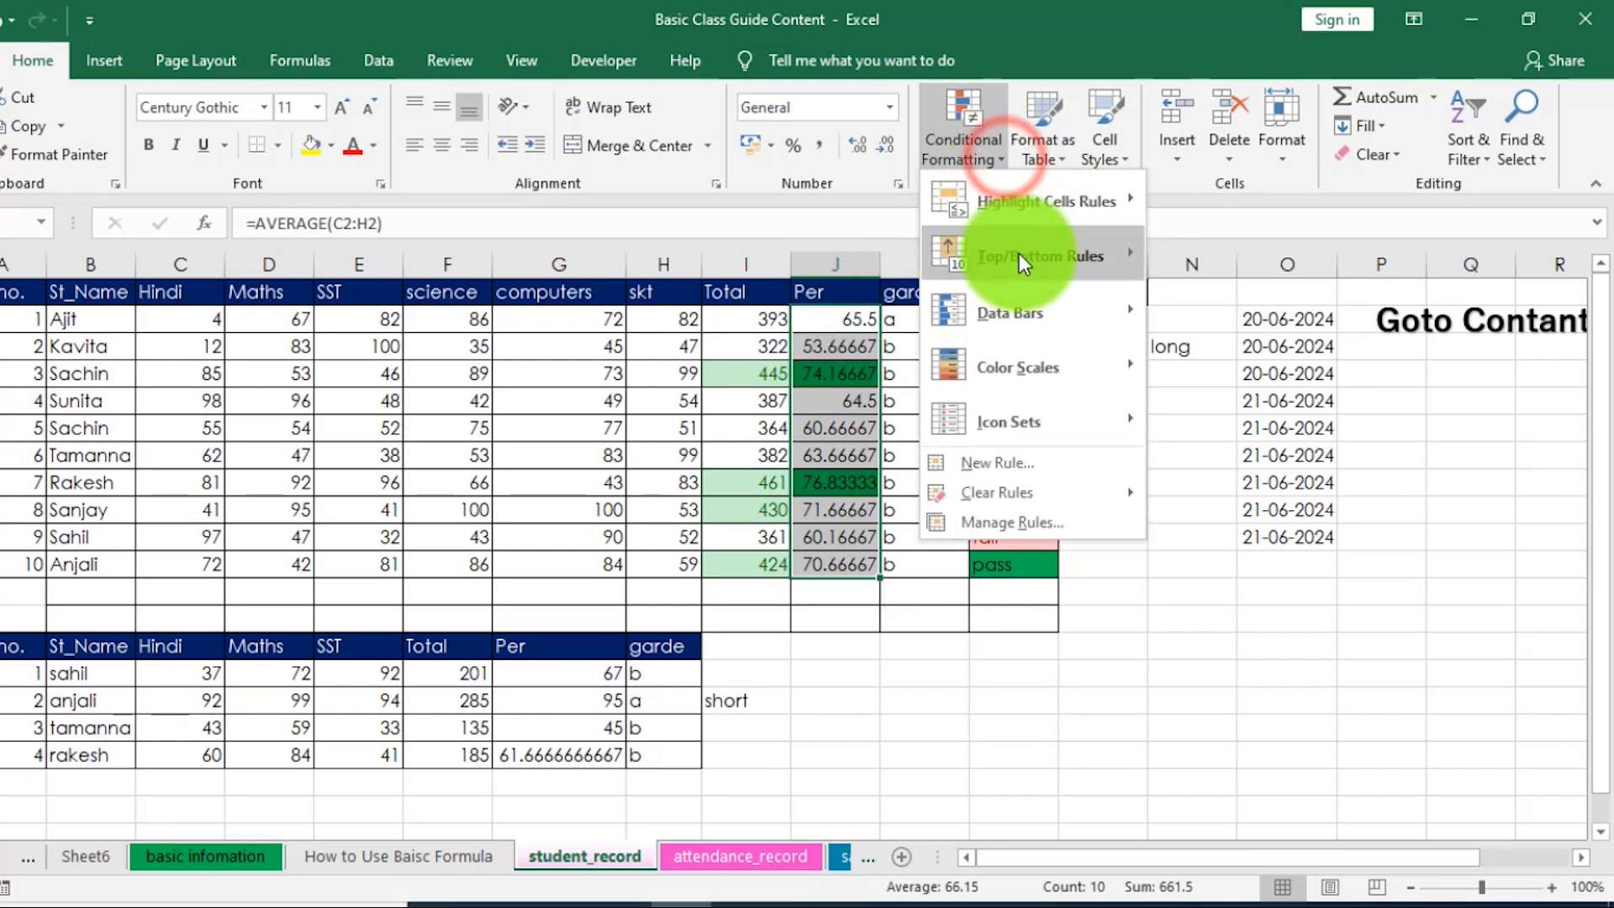
pyautogui.moveTo(1019, 254)
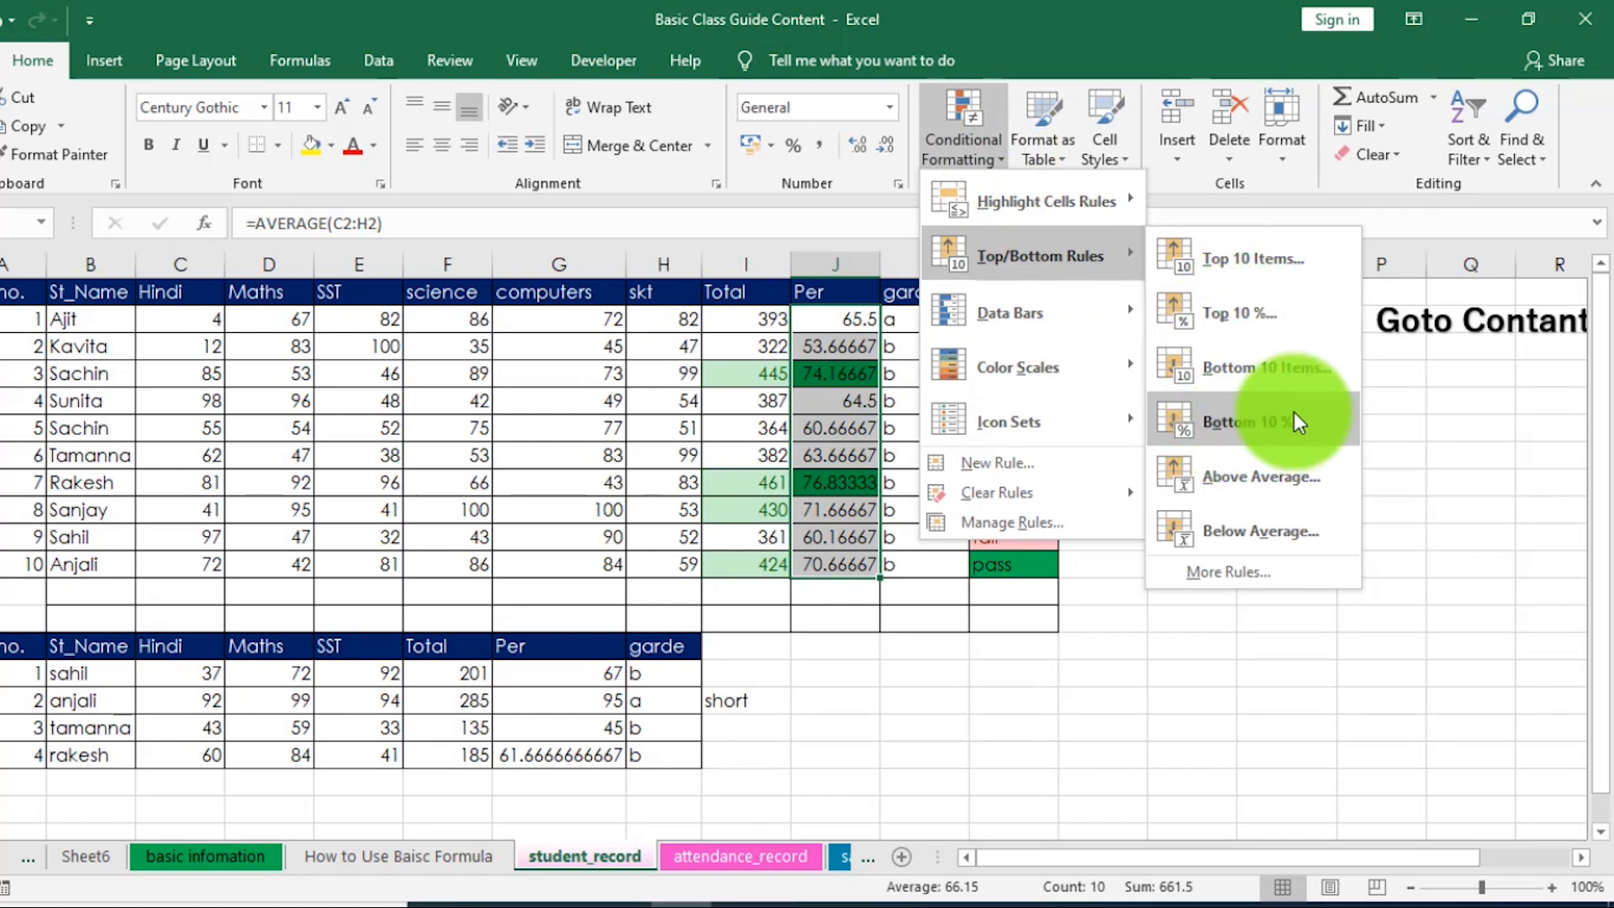
pyautogui.click(749, 436)
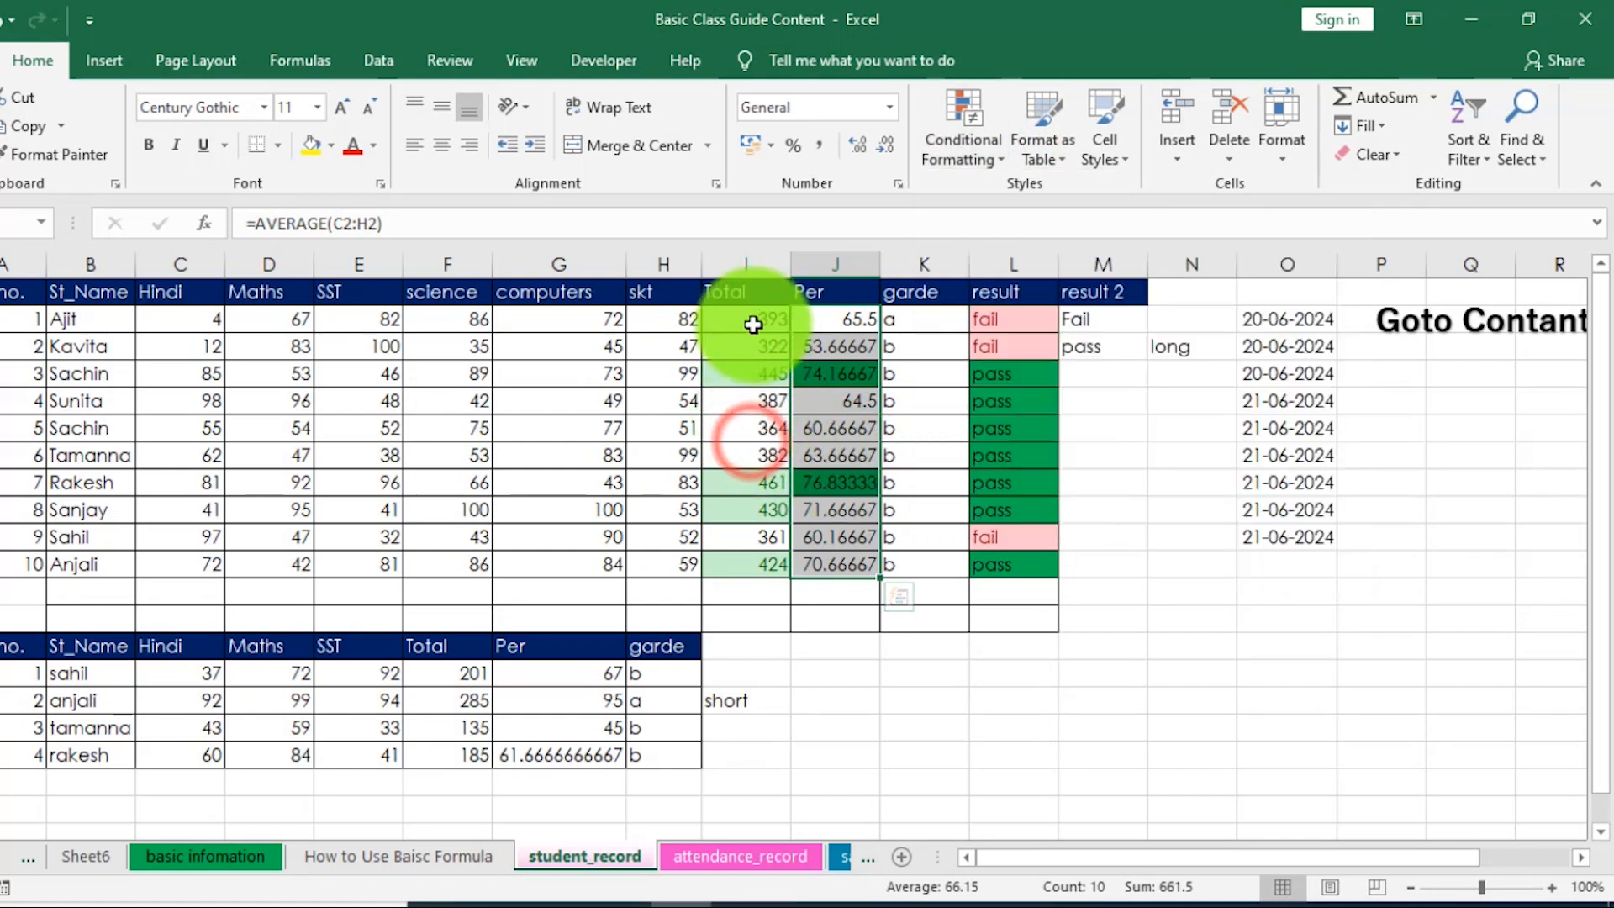
# Preview a Bottom 10 Items rule on the Total values in I2:I11 with ranks 1 and 2, and cancel it.
pyautogui.moveTo(753, 318); pyautogui.dragTo(754, 568)
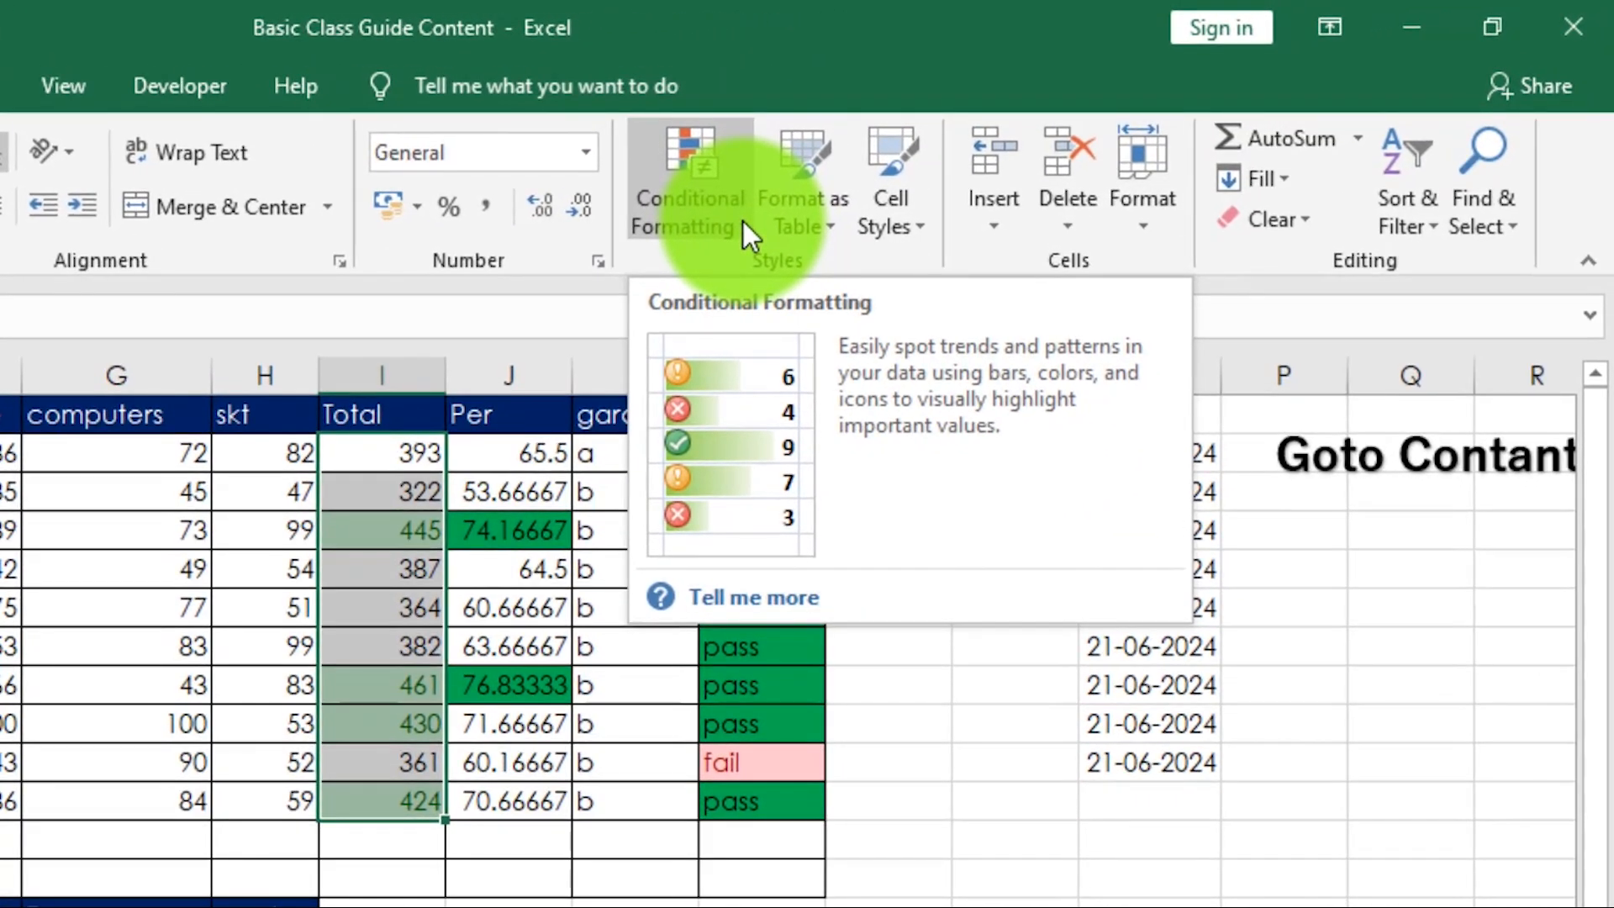
pyautogui.click(998, 156)
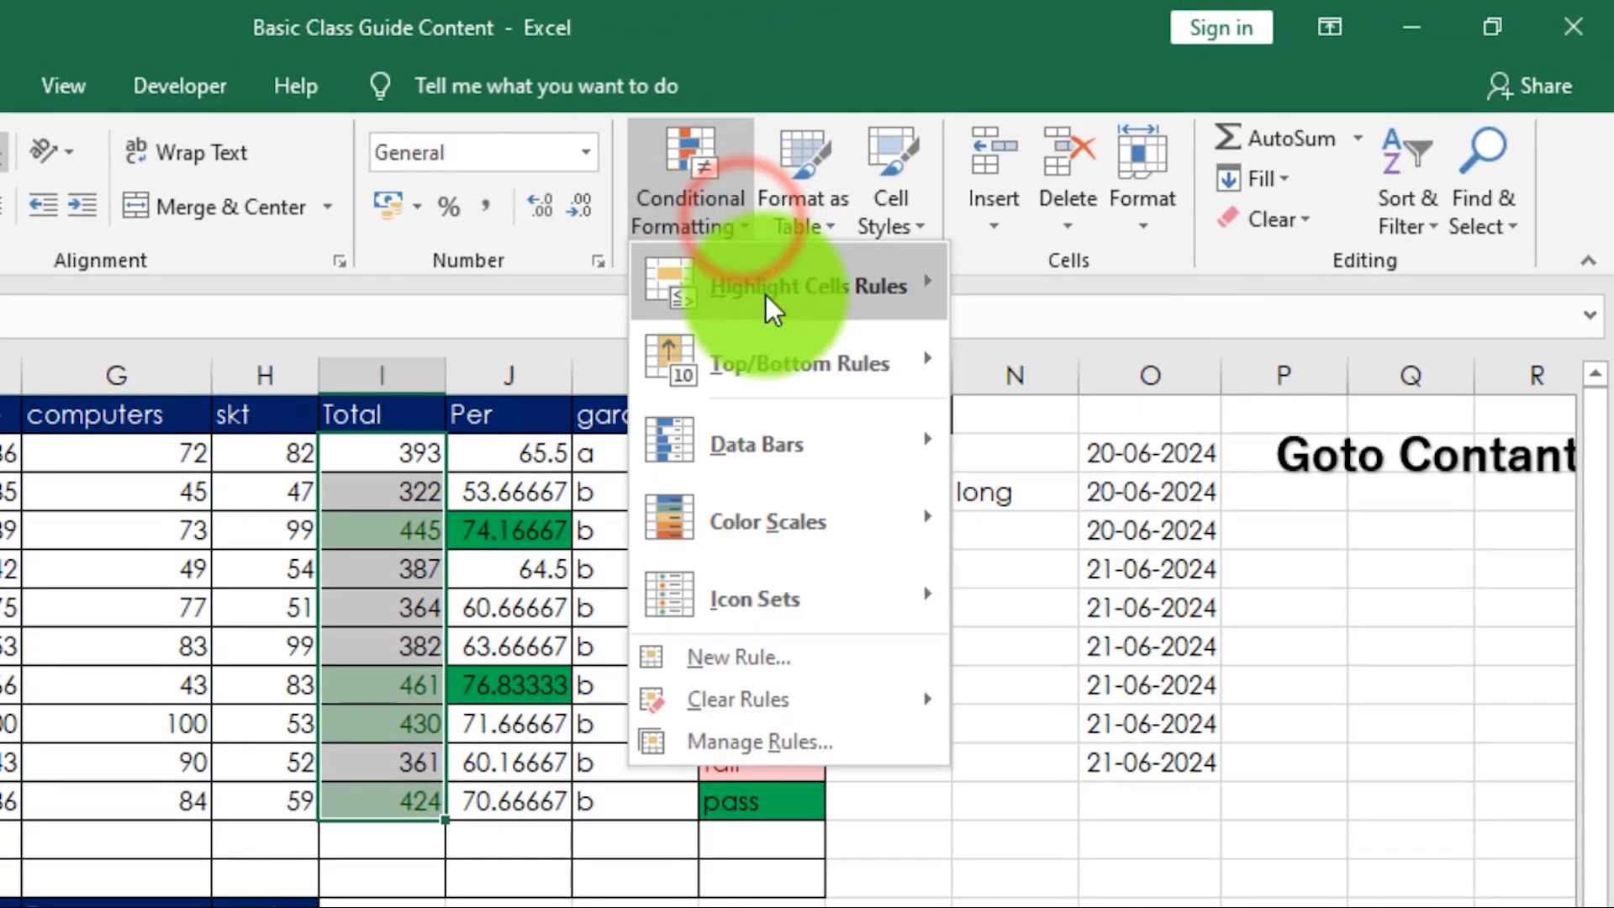
pyautogui.moveTo(827, 365)
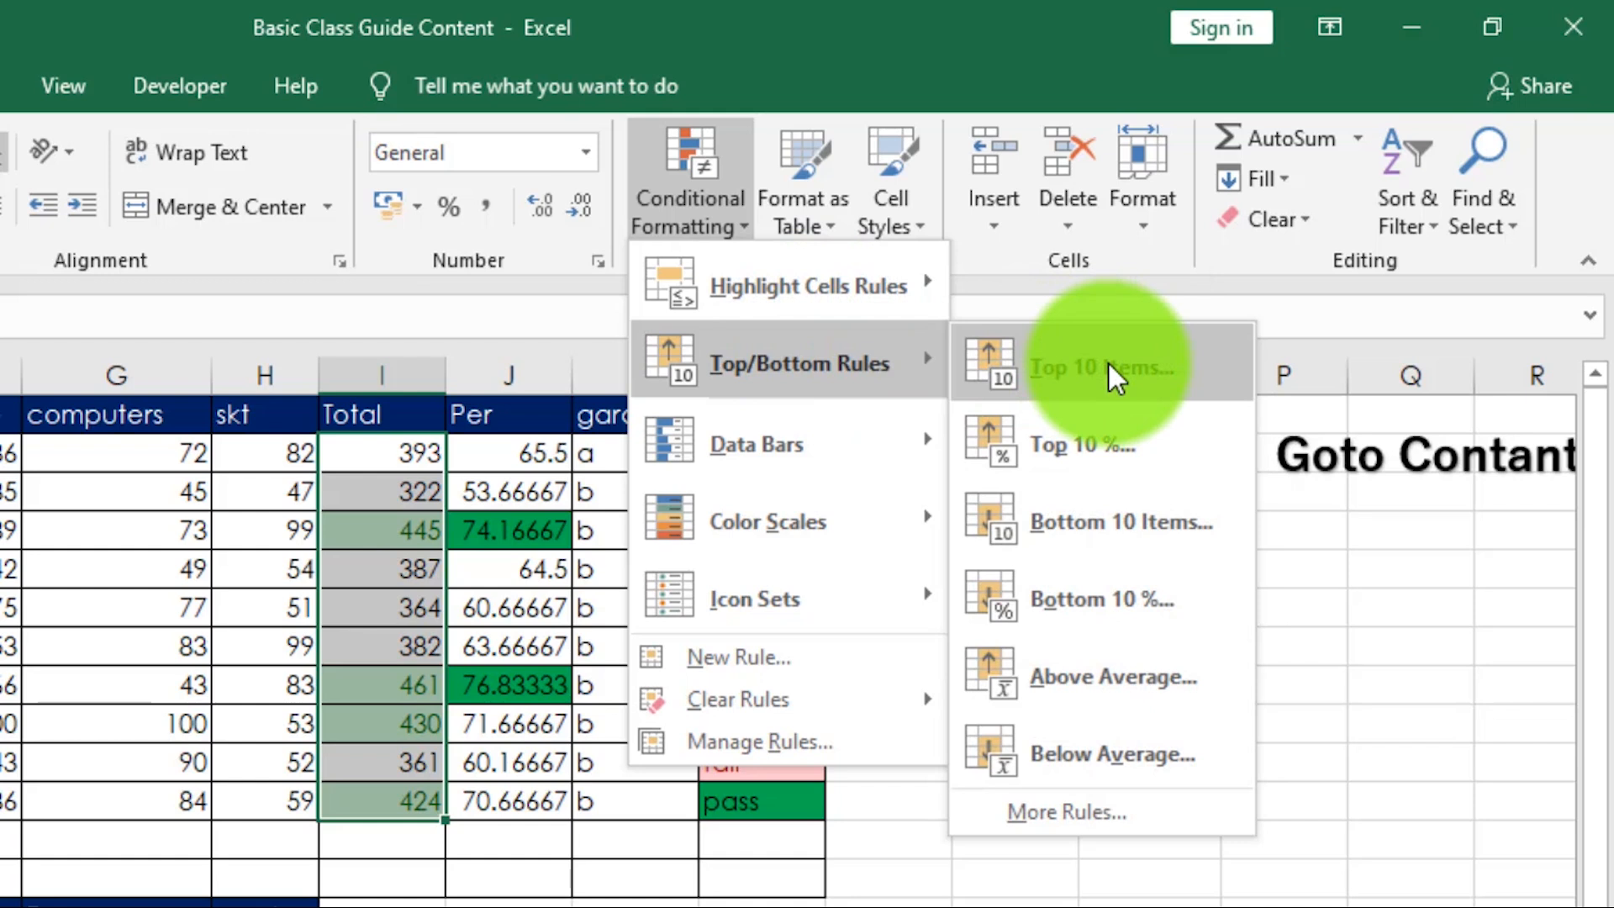
pyautogui.click(1143, 531)
pyautogui.click(858, 568)
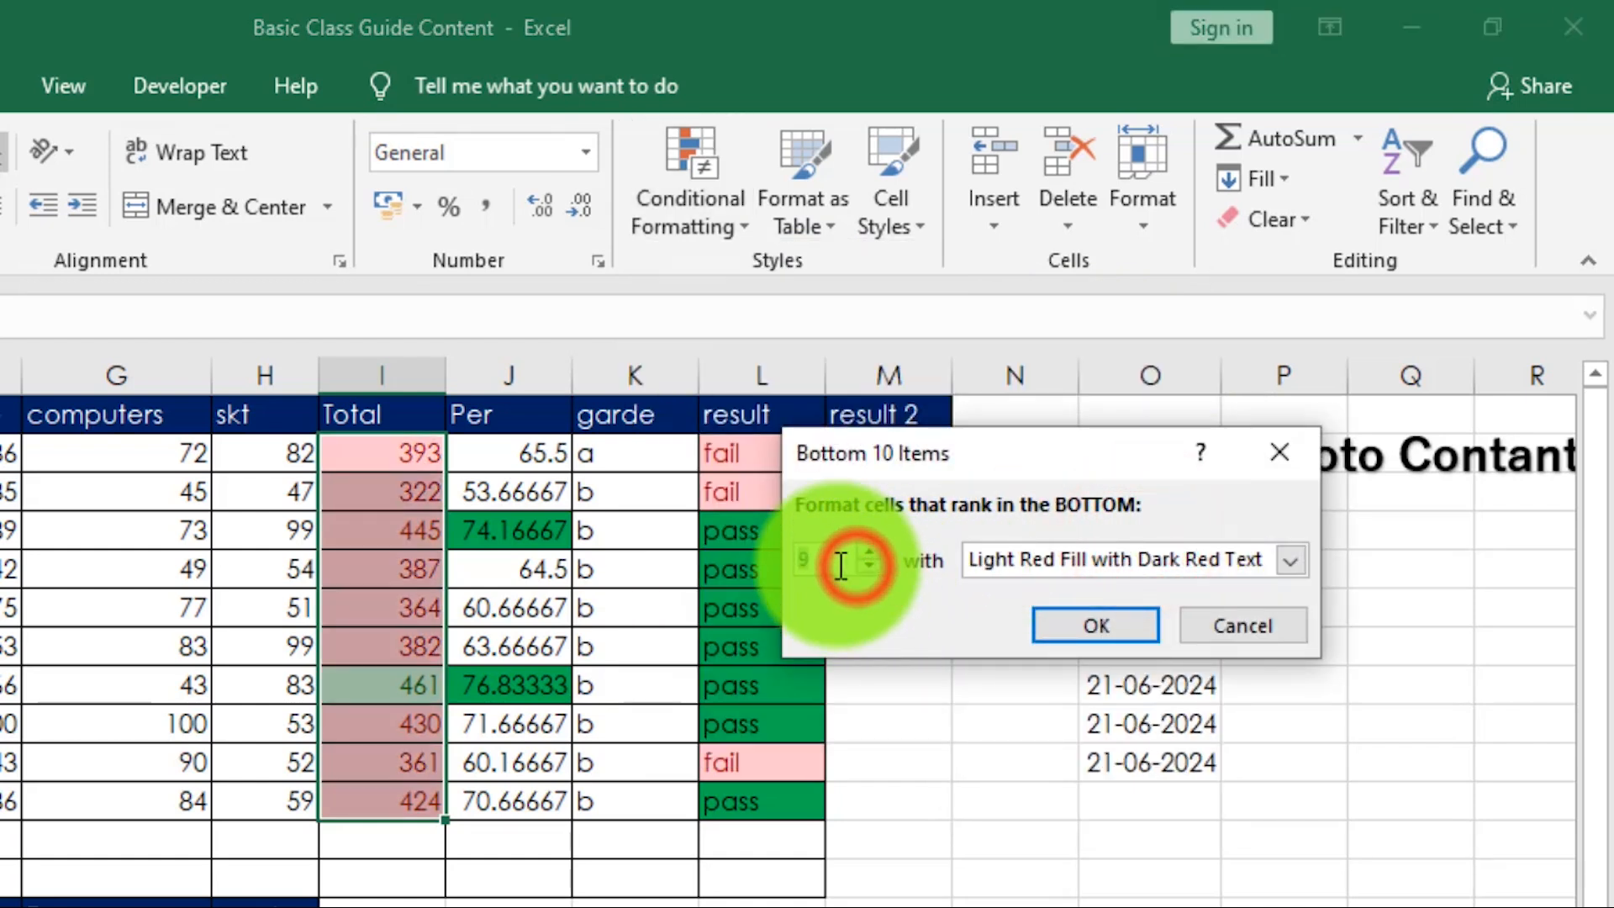
pyautogui.click(833, 557)
pyautogui.press('BackSpace')
pyautogui.write('1')
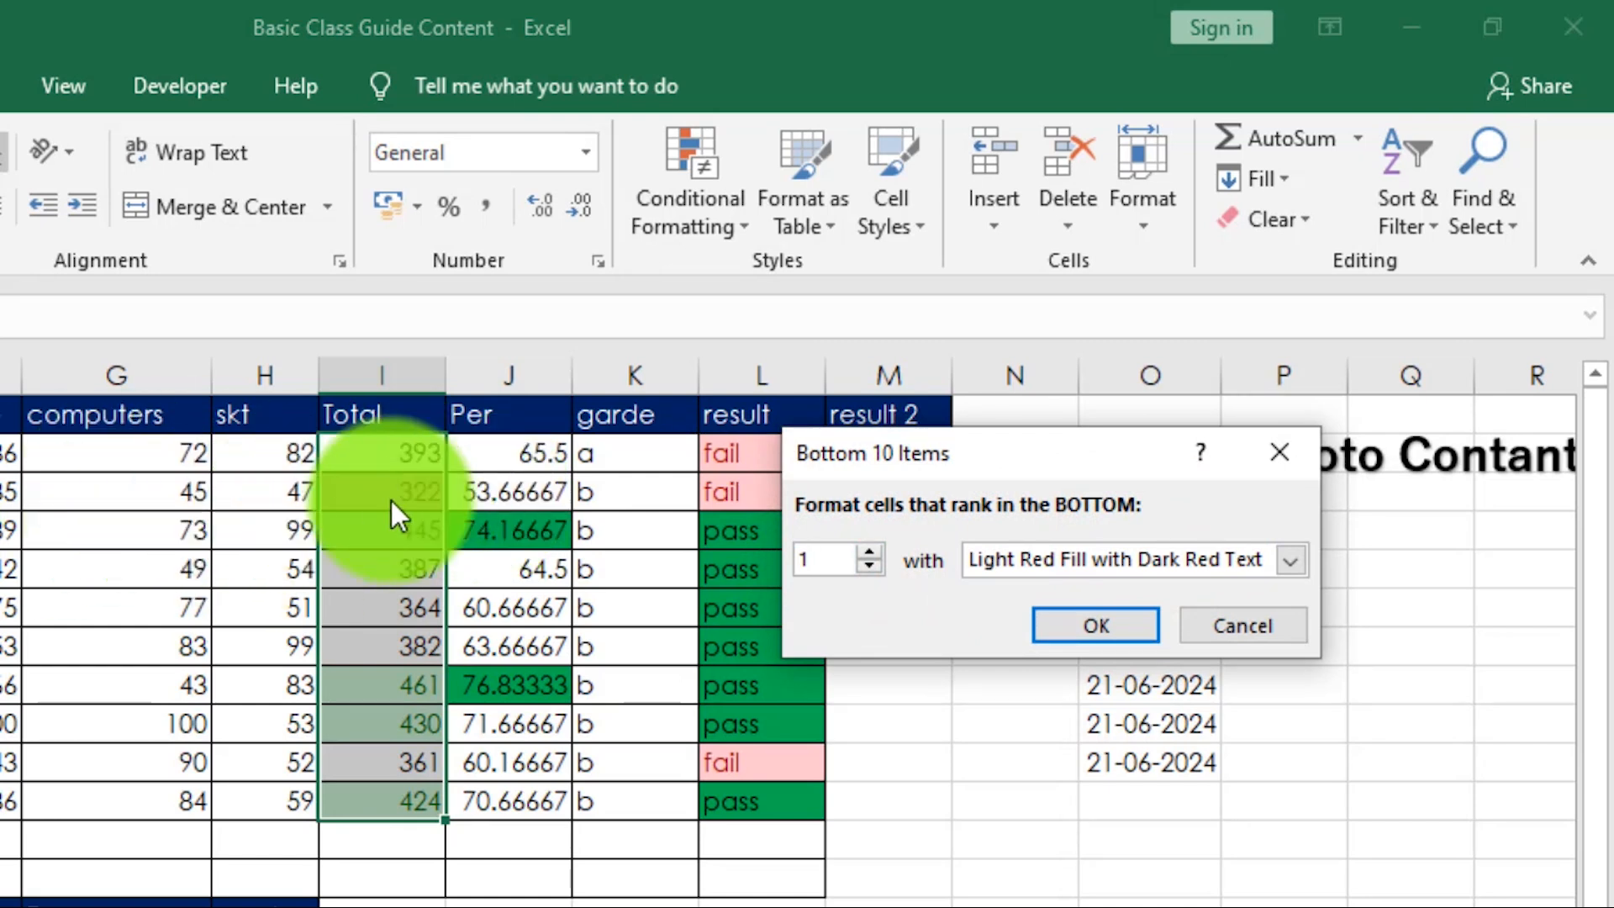
pyautogui.click(868, 552)
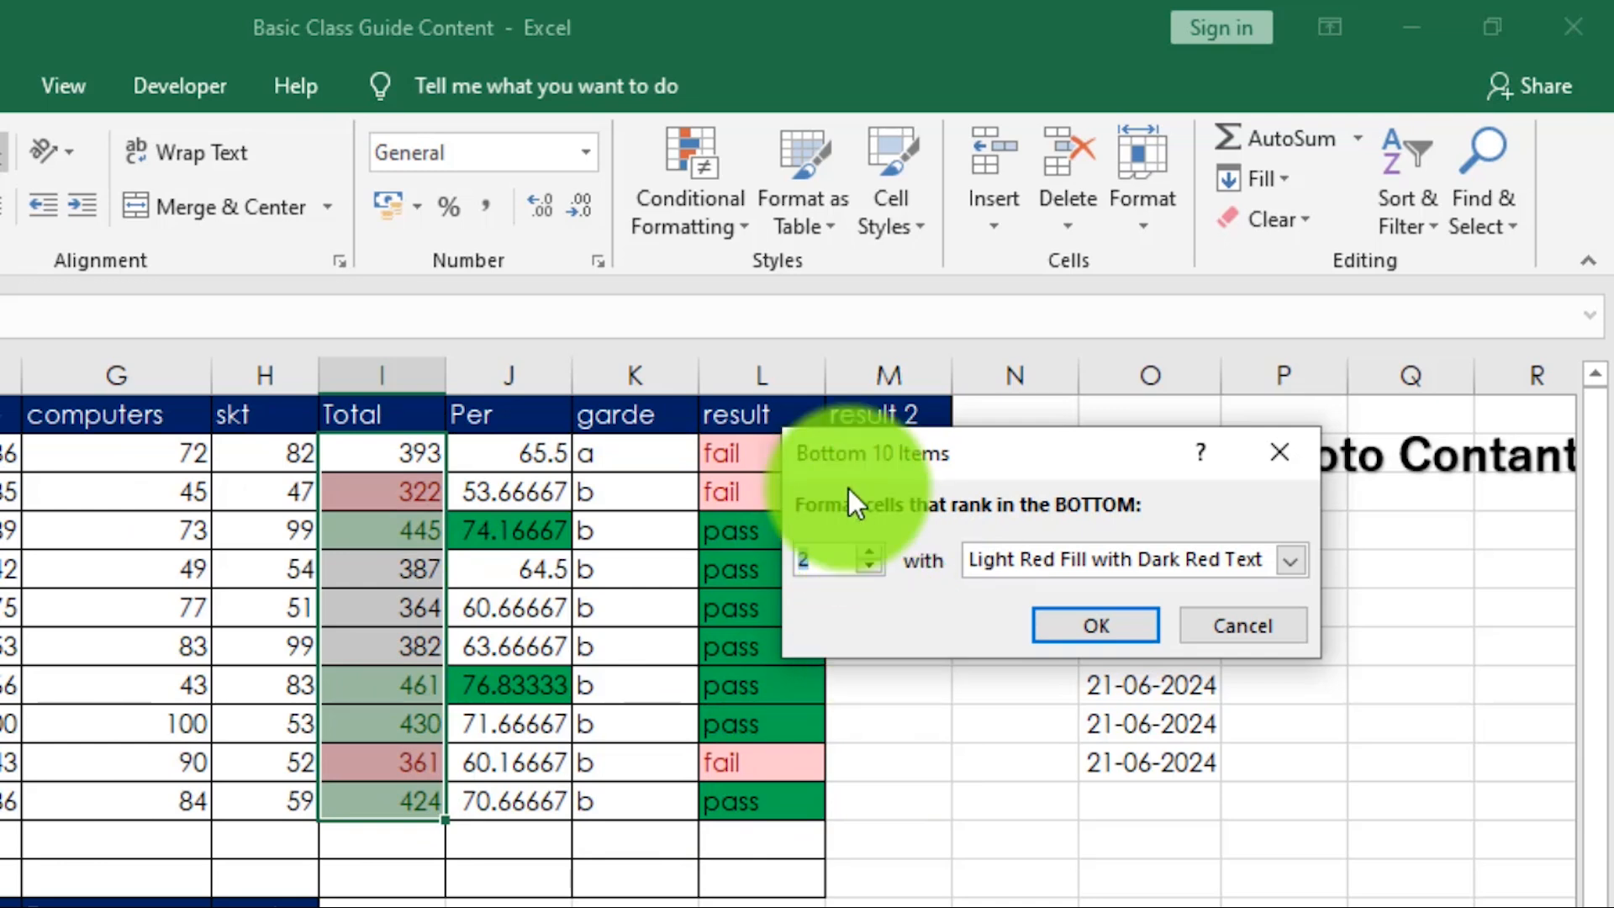
pyautogui.click(1215, 626)
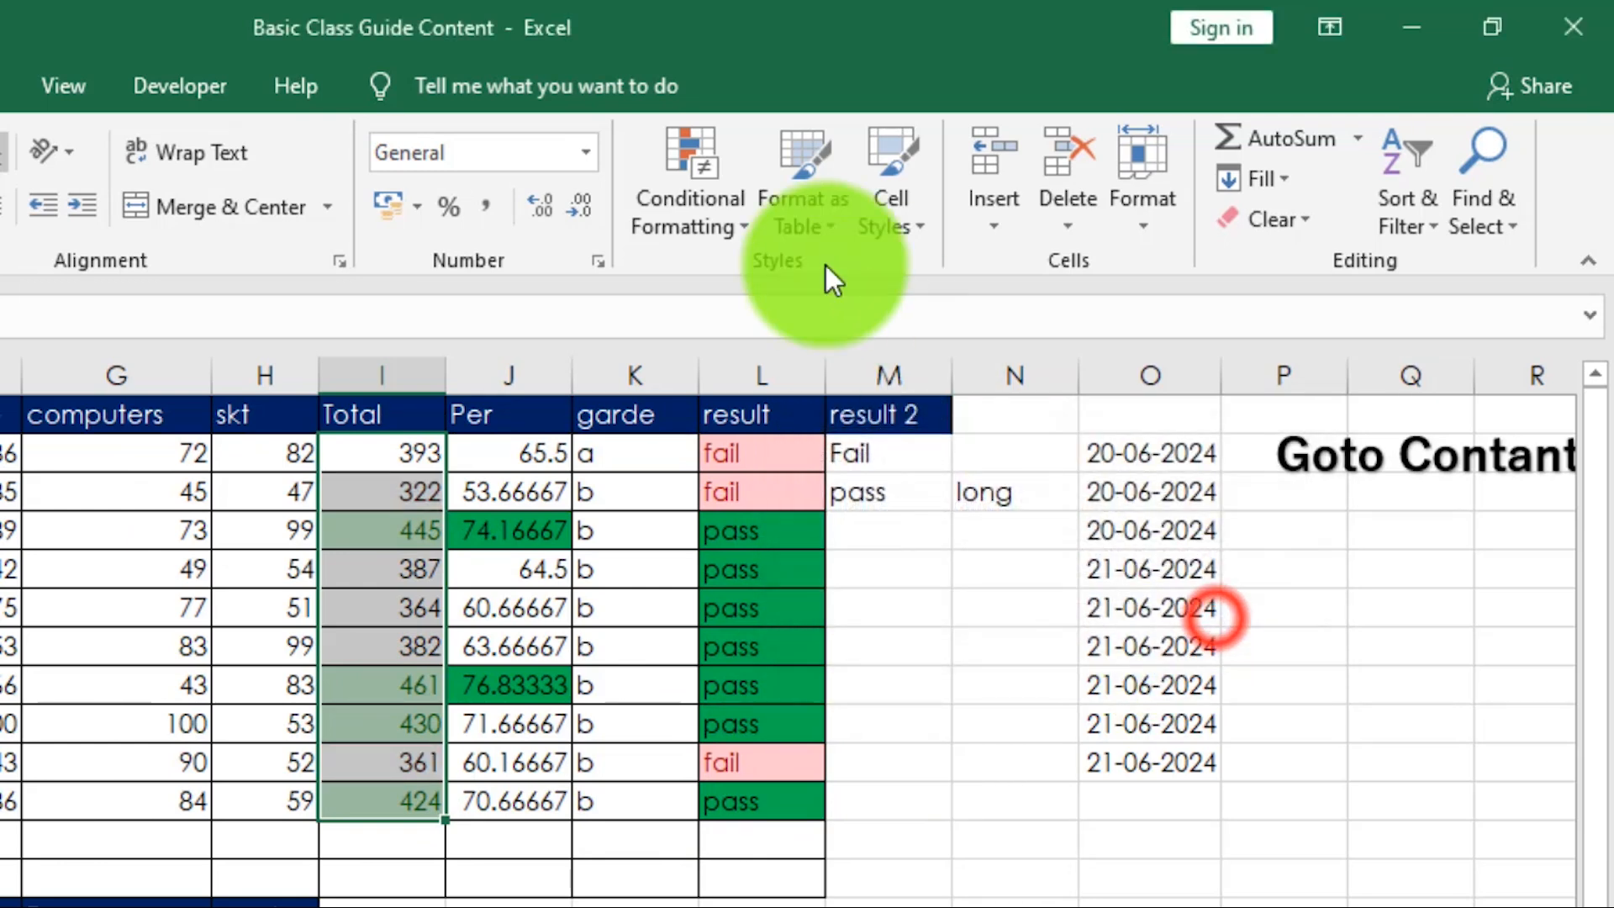
pyautogui.click(689, 210)
pyautogui.moveTo(783, 361)
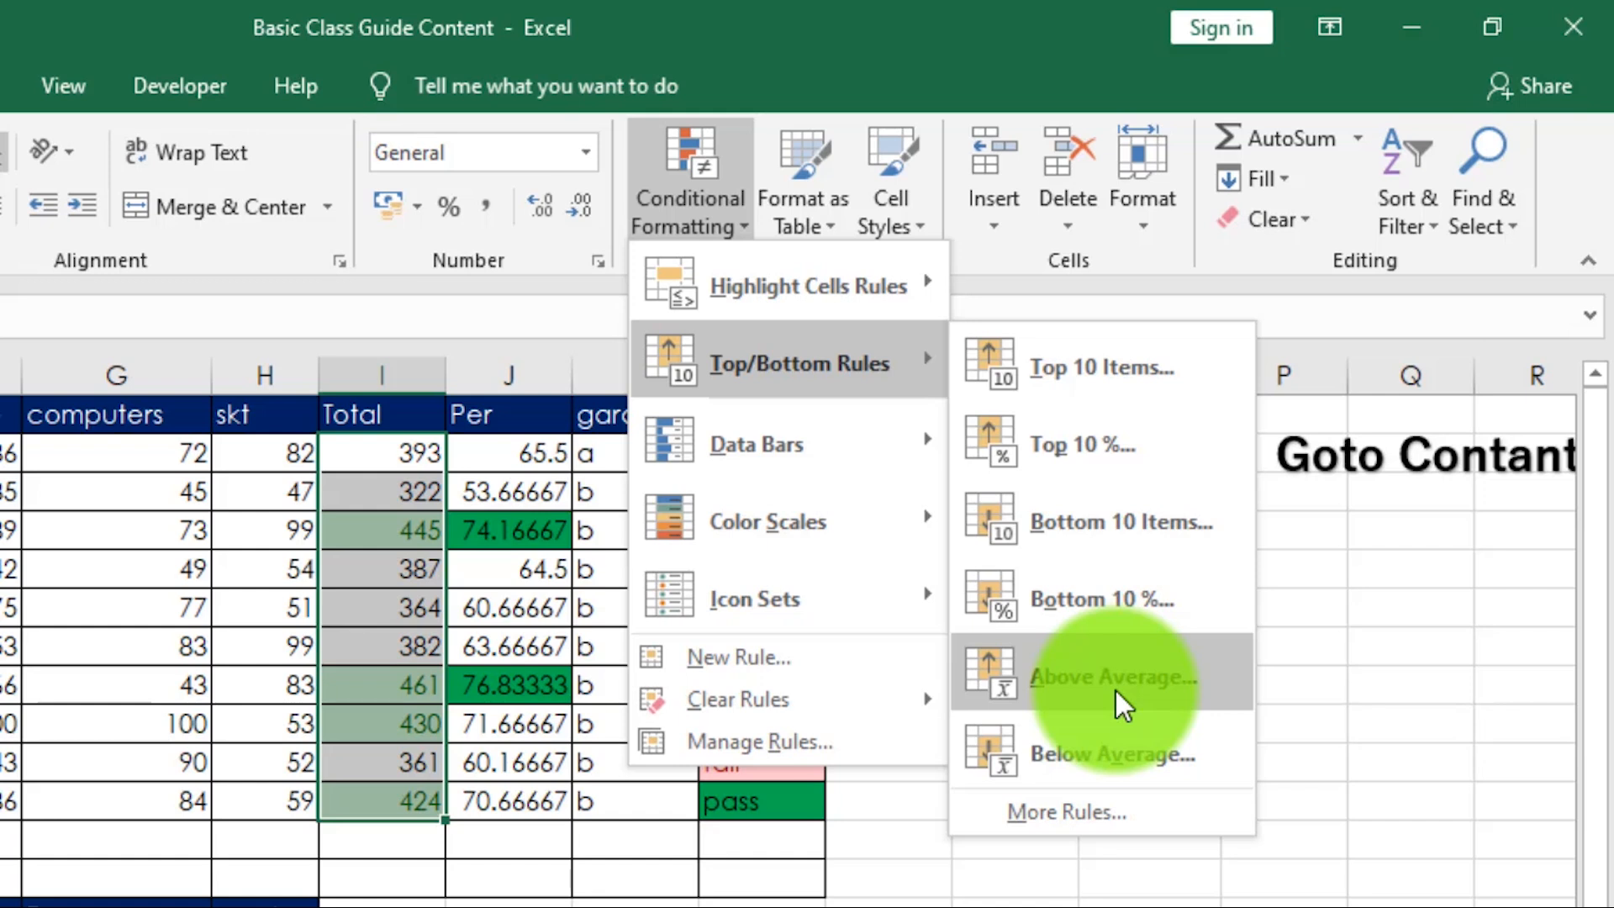
pyautogui.click(1032, 903)
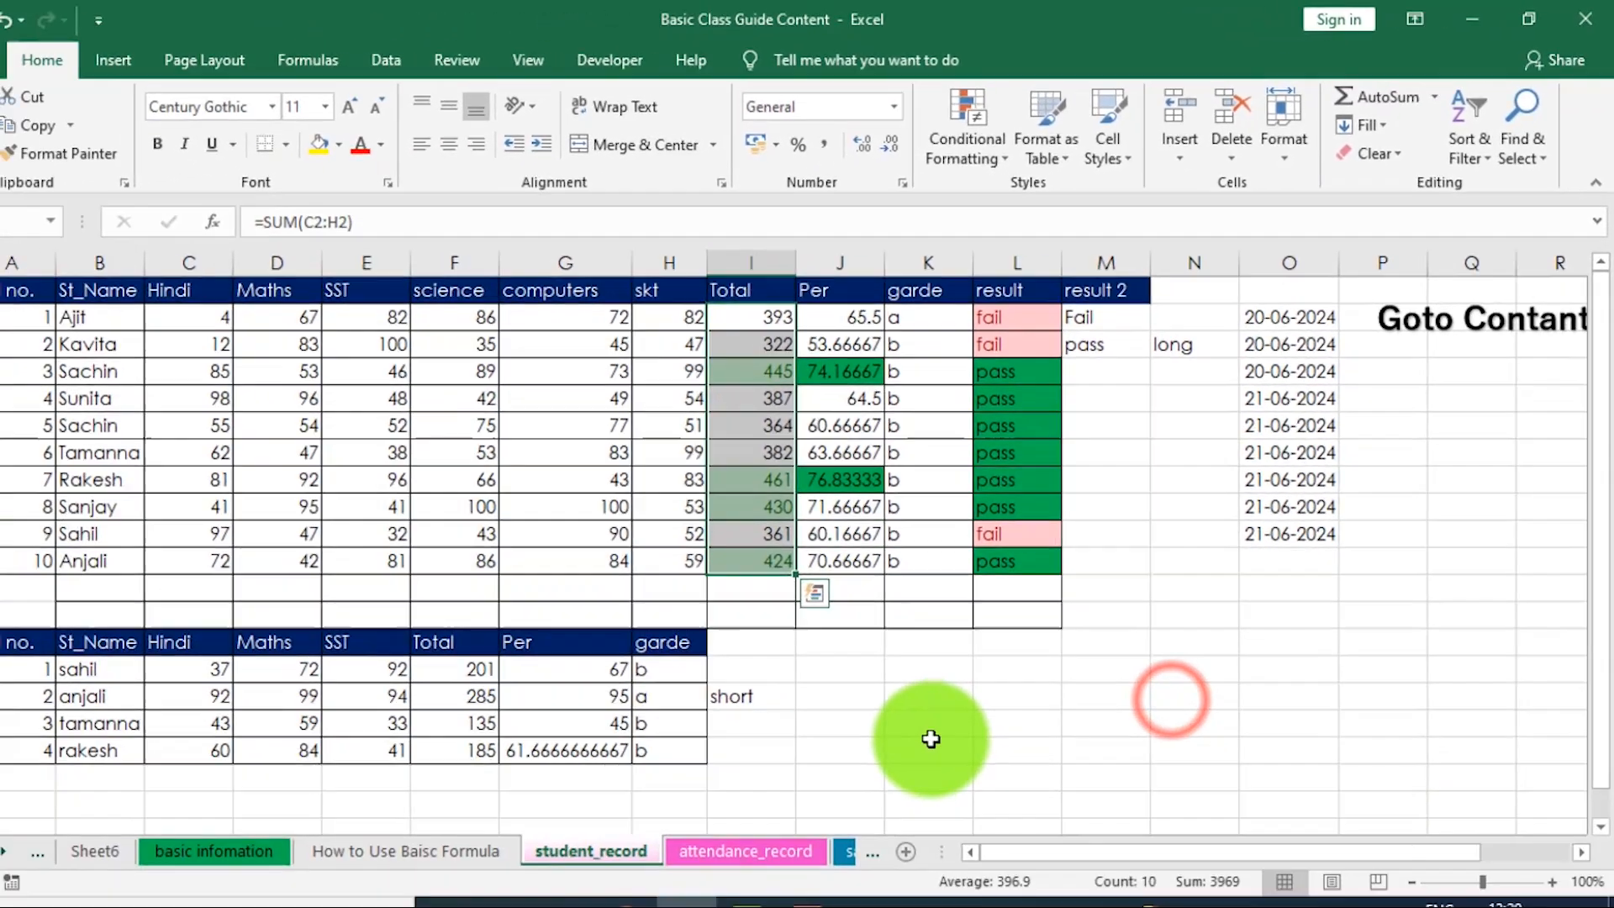
pyautogui.click(931, 739)
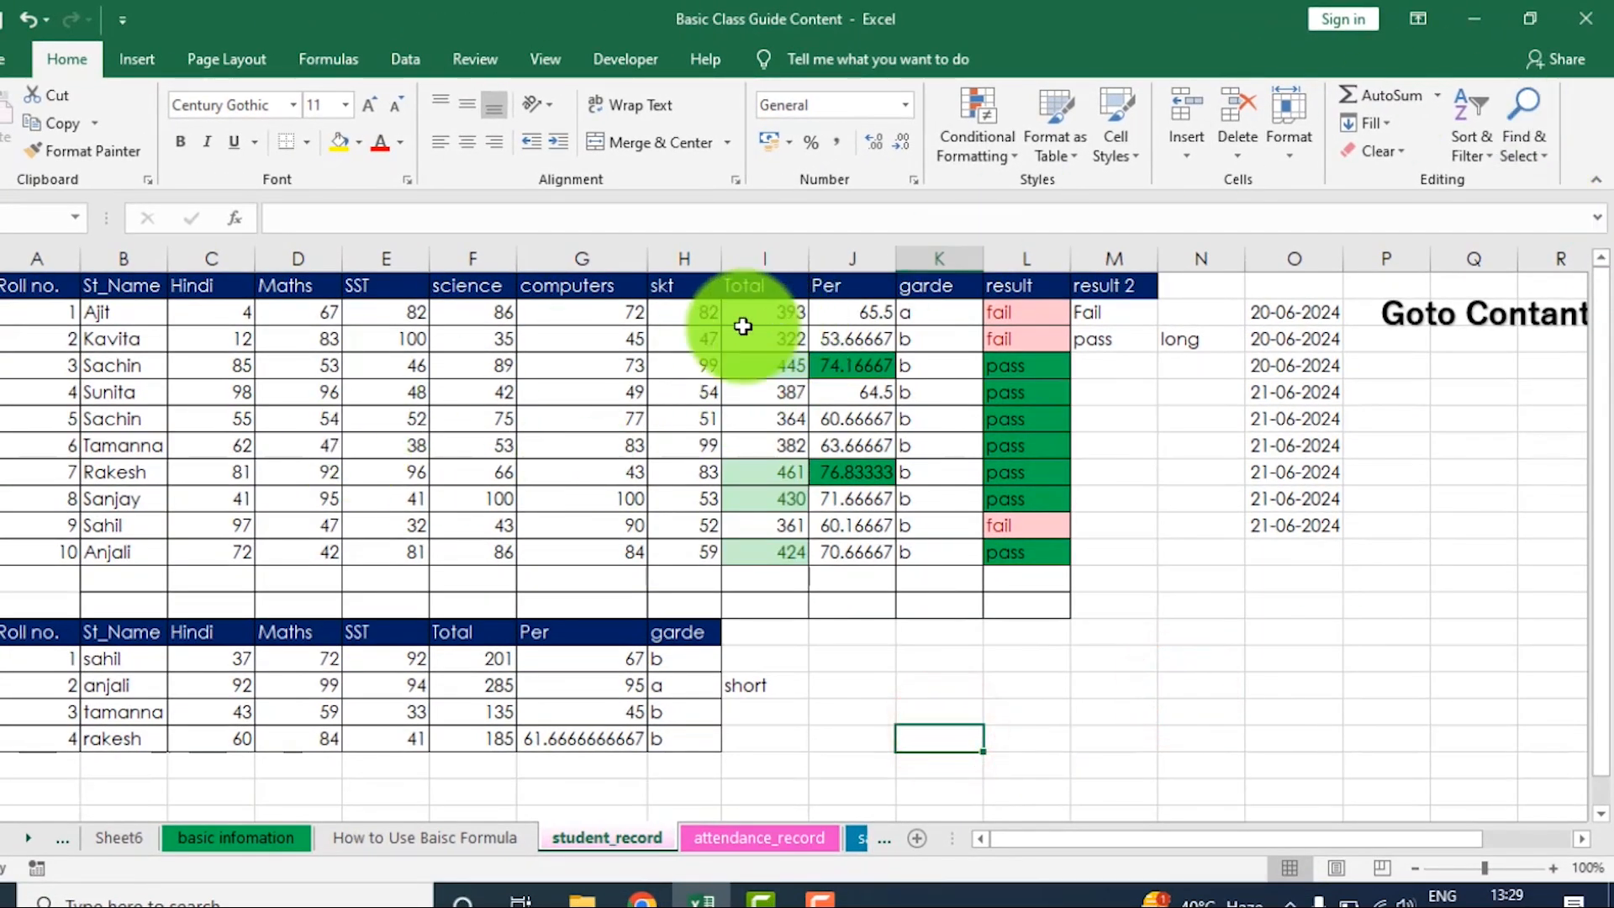
pyautogui.moveTo(761, 312); pyautogui.dragTo(764, 367)
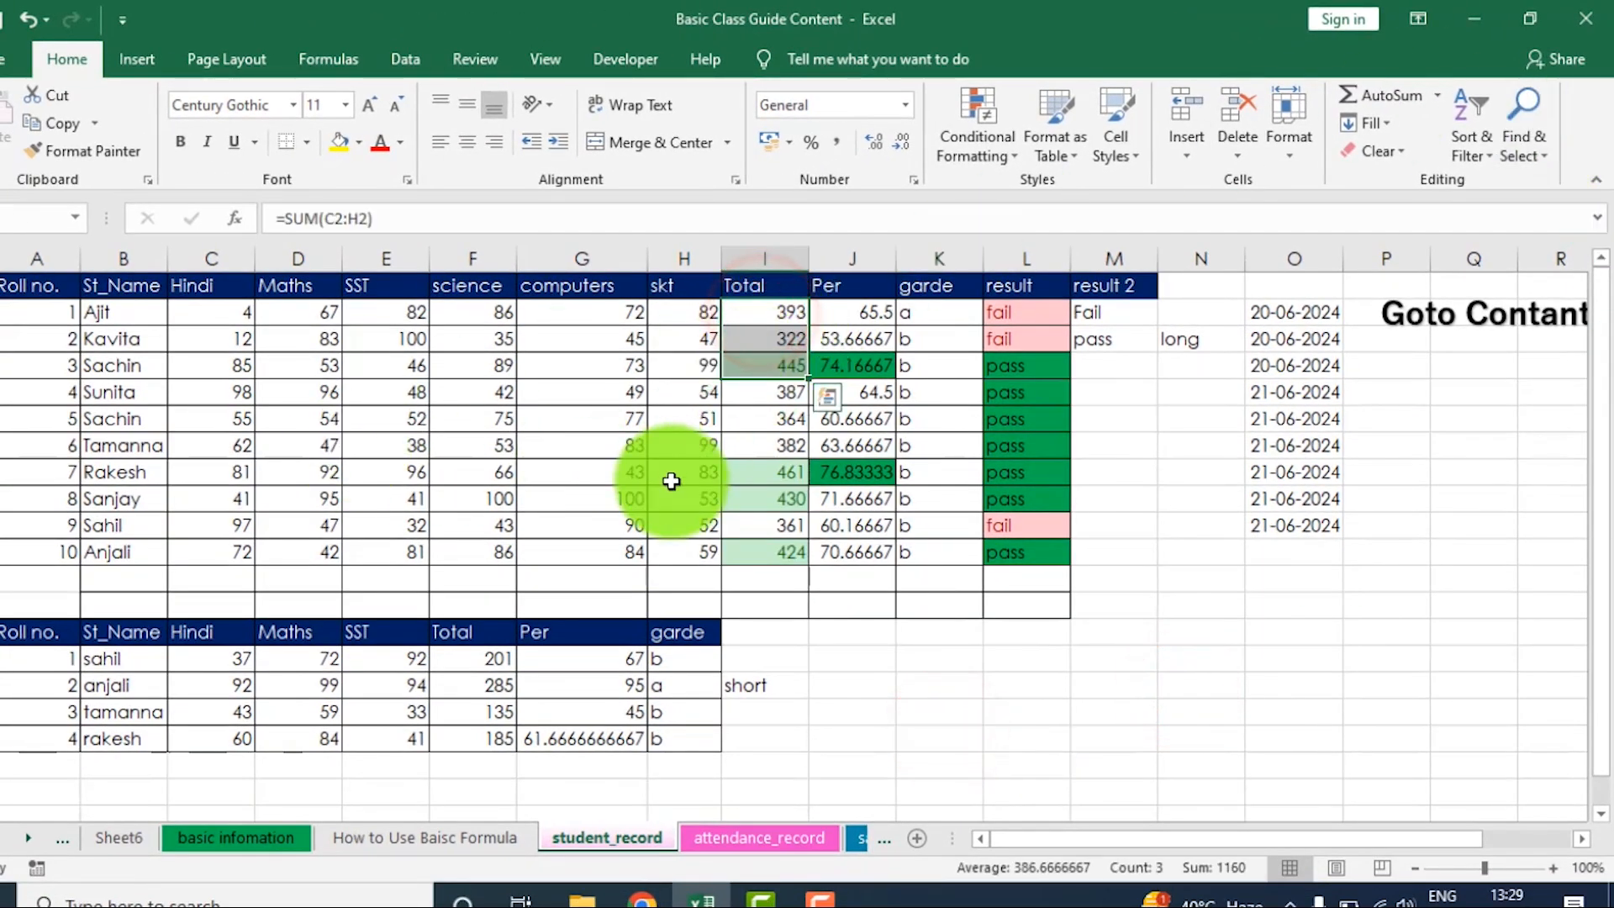
pyautogui.click(672, 481)
pyautogui.moveTo(576, 312); pyautogui.dragTo(589, 555)
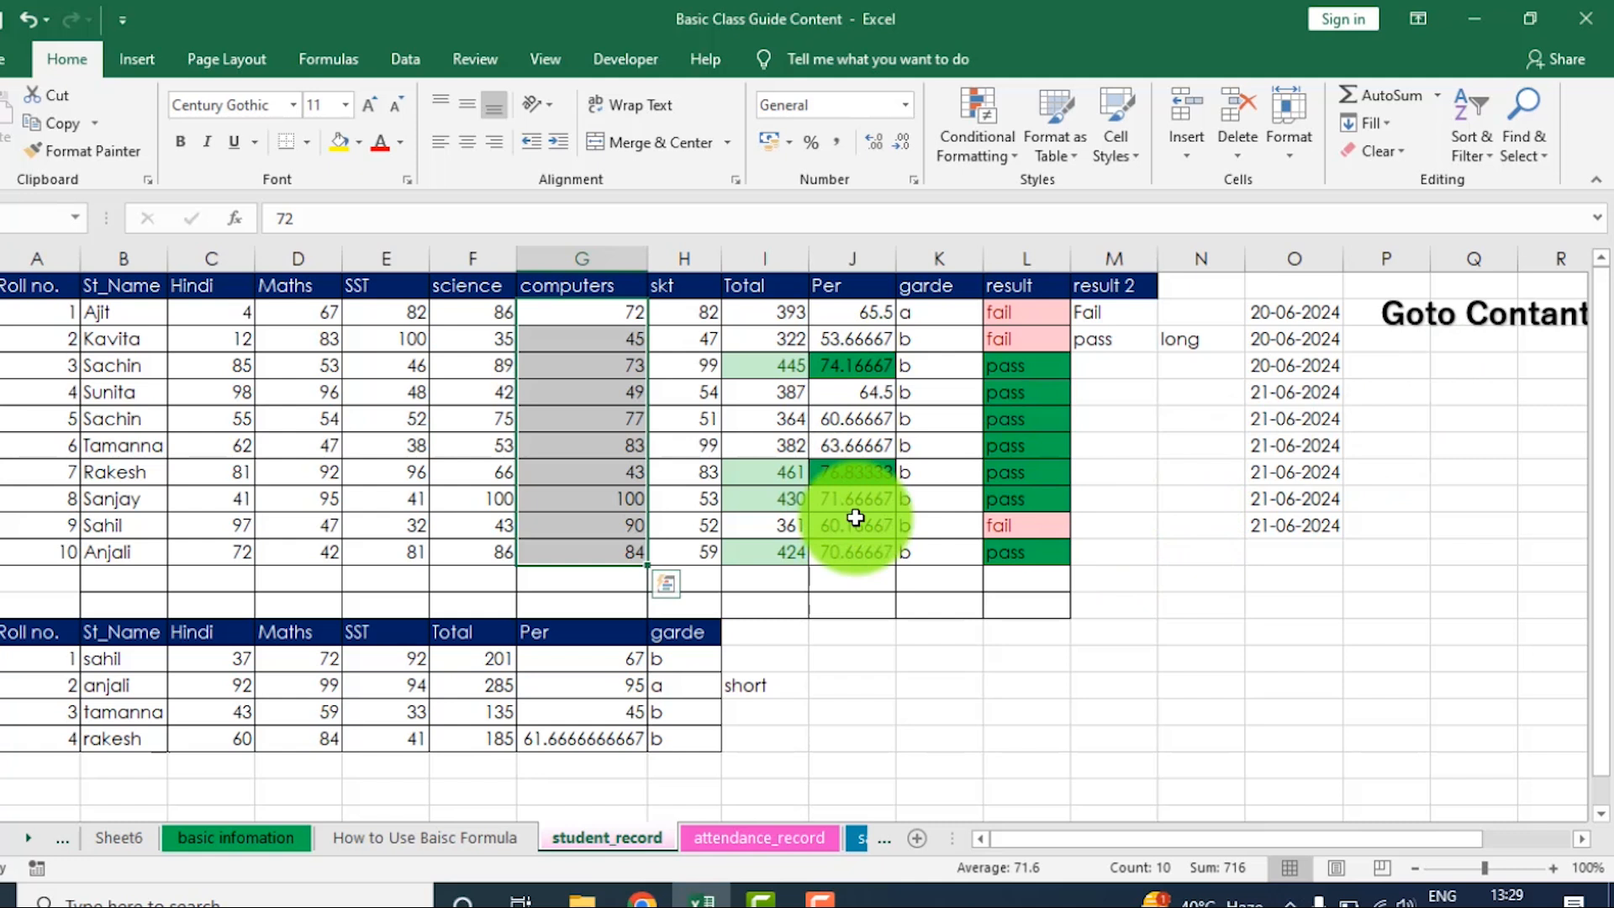
# Calculate the average of the computers marks in cell N14 with the formula =AVERAGE(G2:G11).
pyautogui.click(1180, 635)
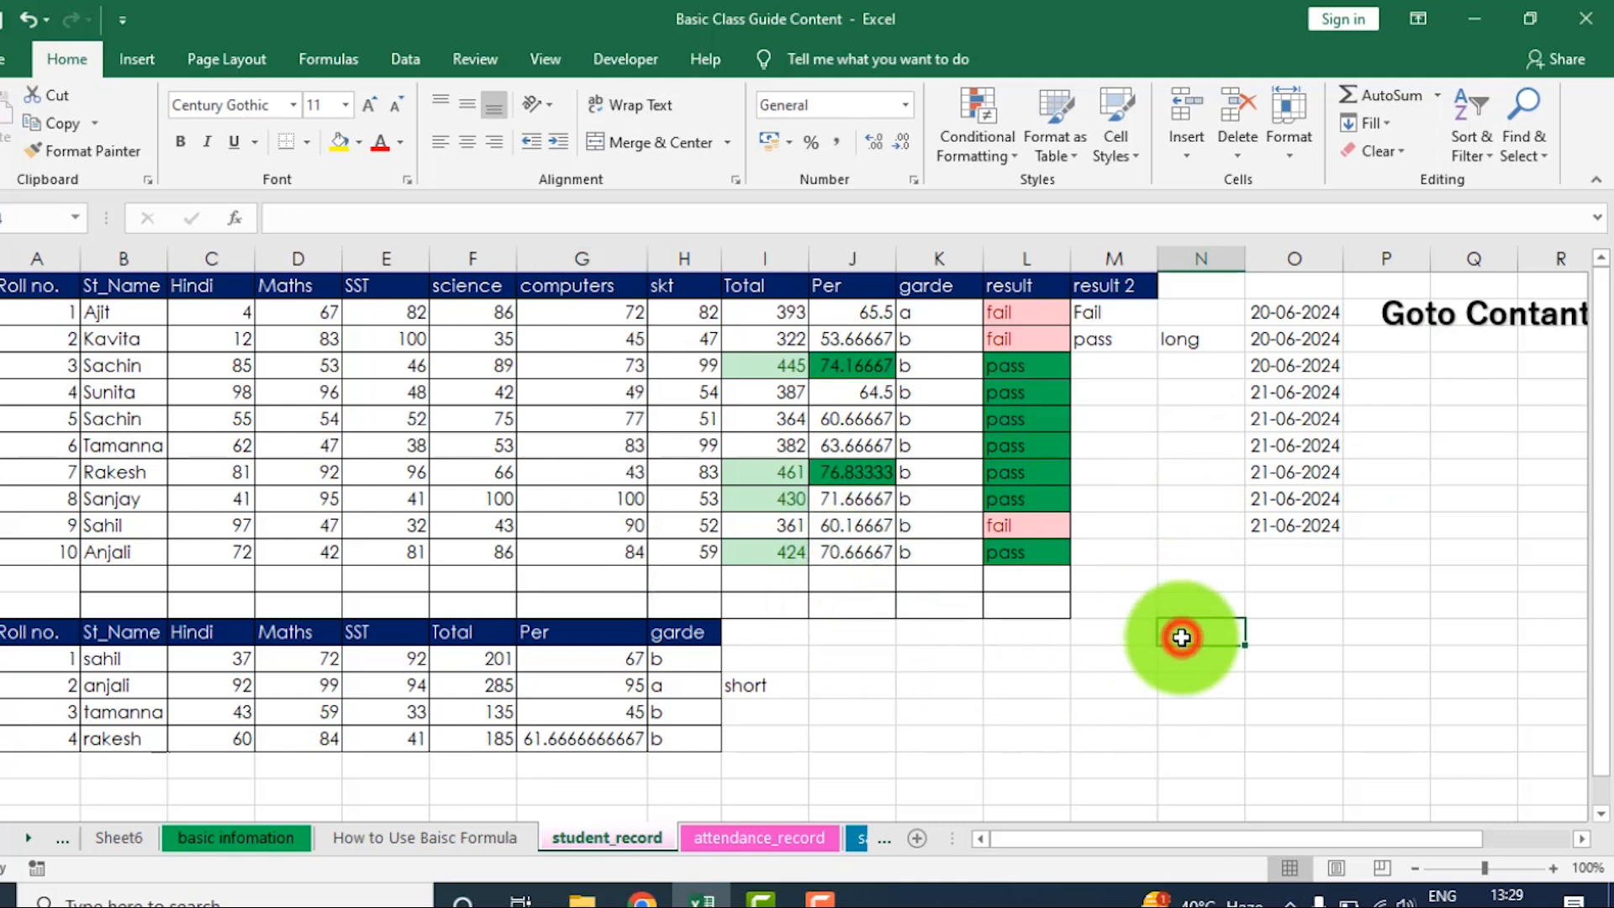
pyautogui.write('=')
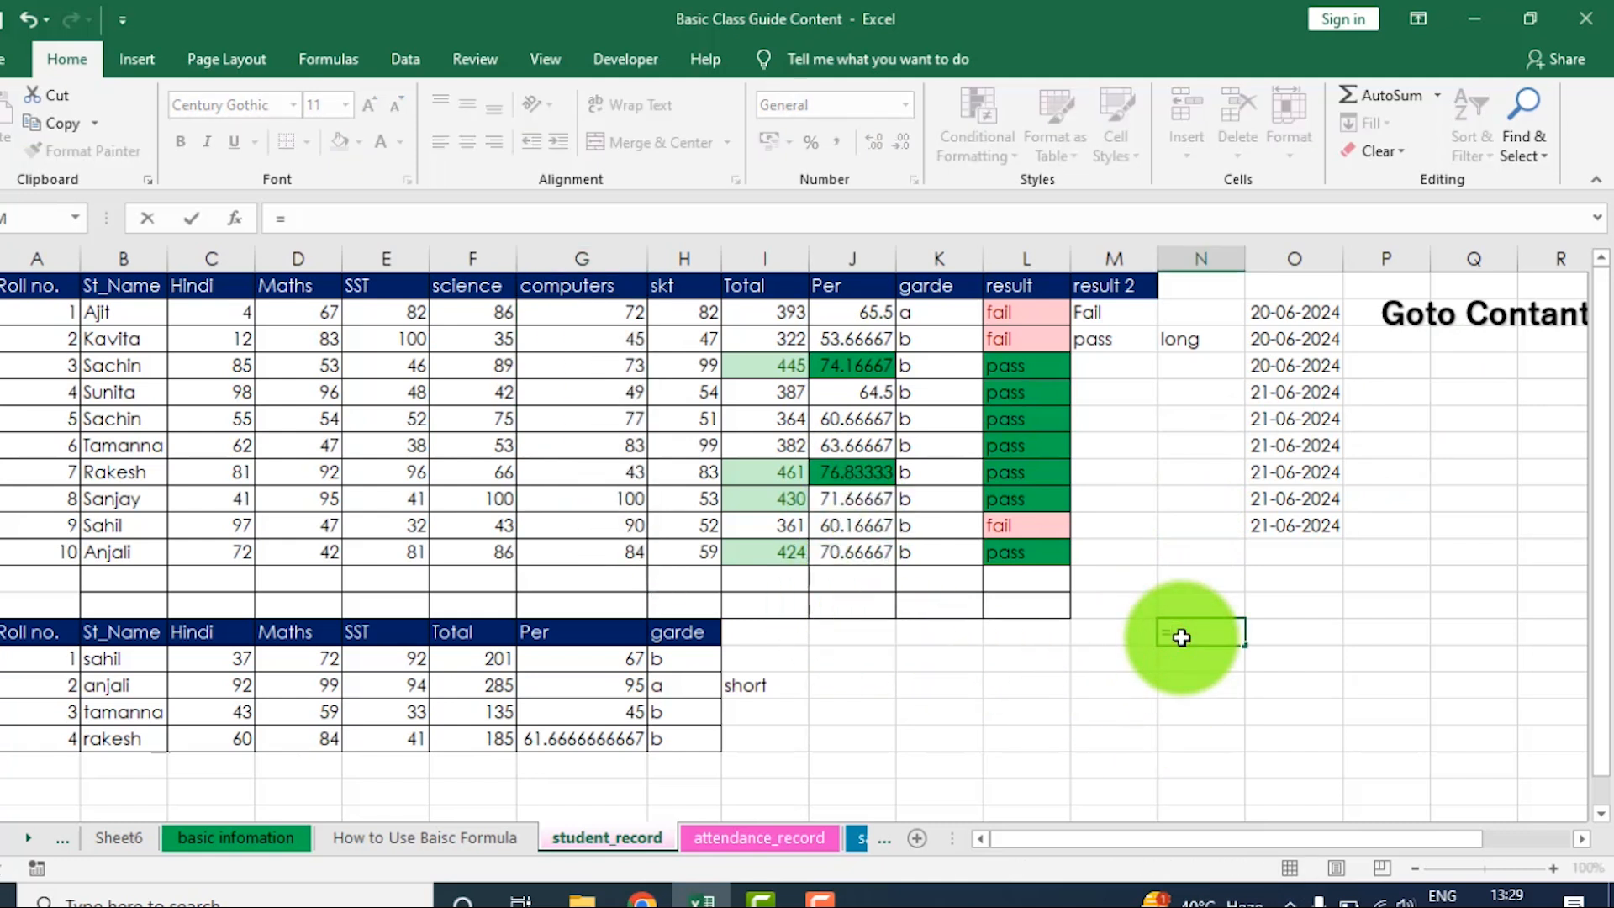
pyautogui.write('aver')
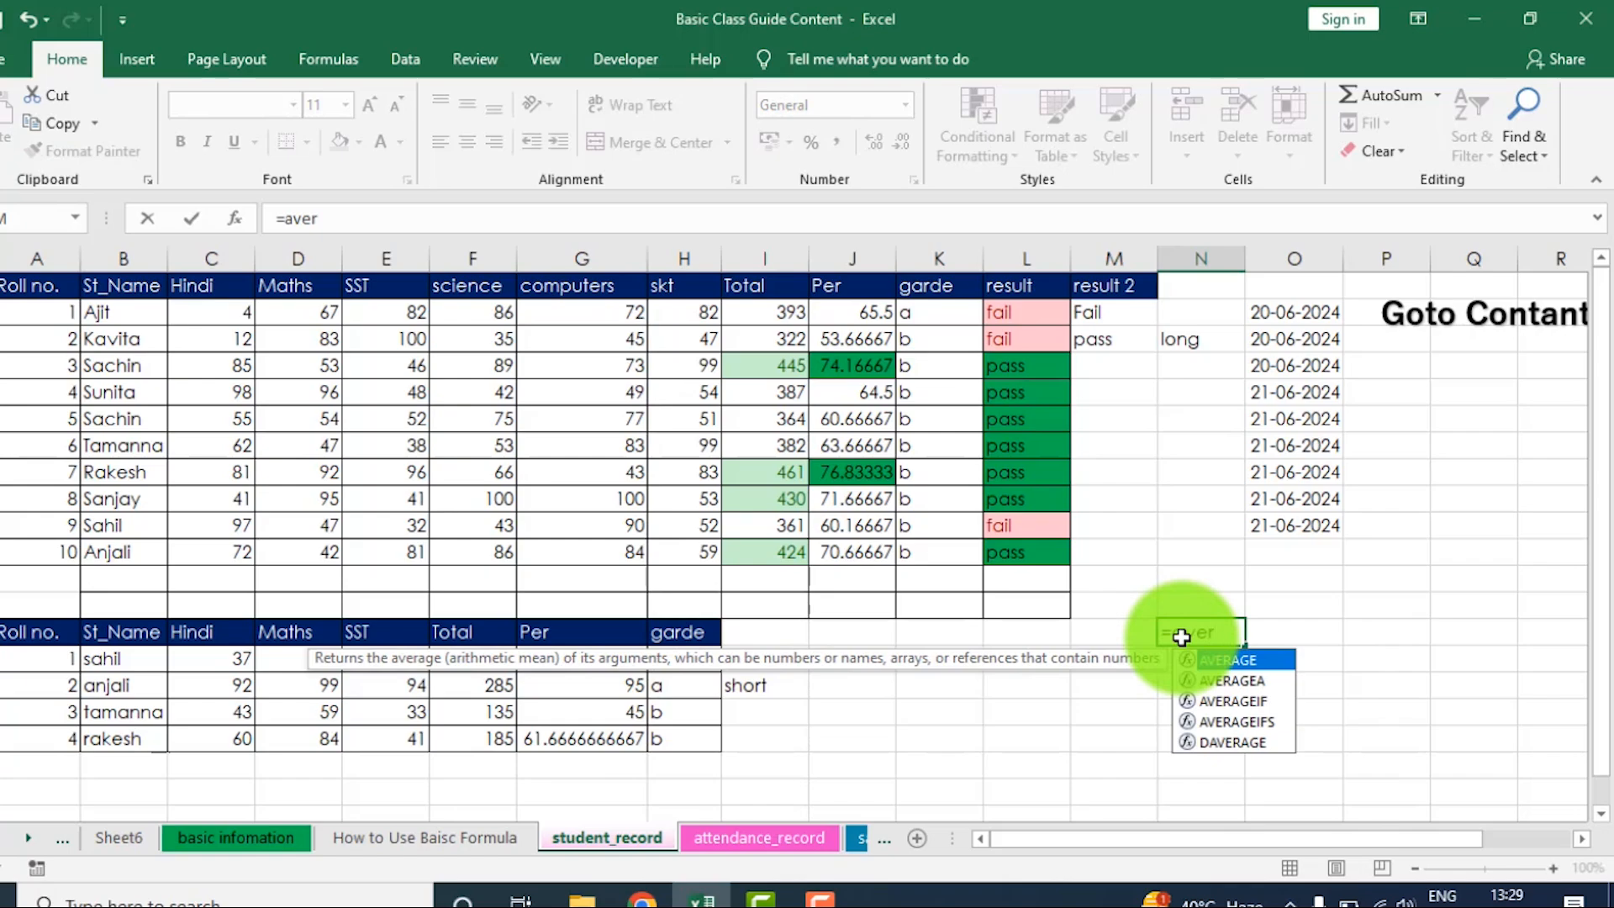
pyautogui.press('Tab')
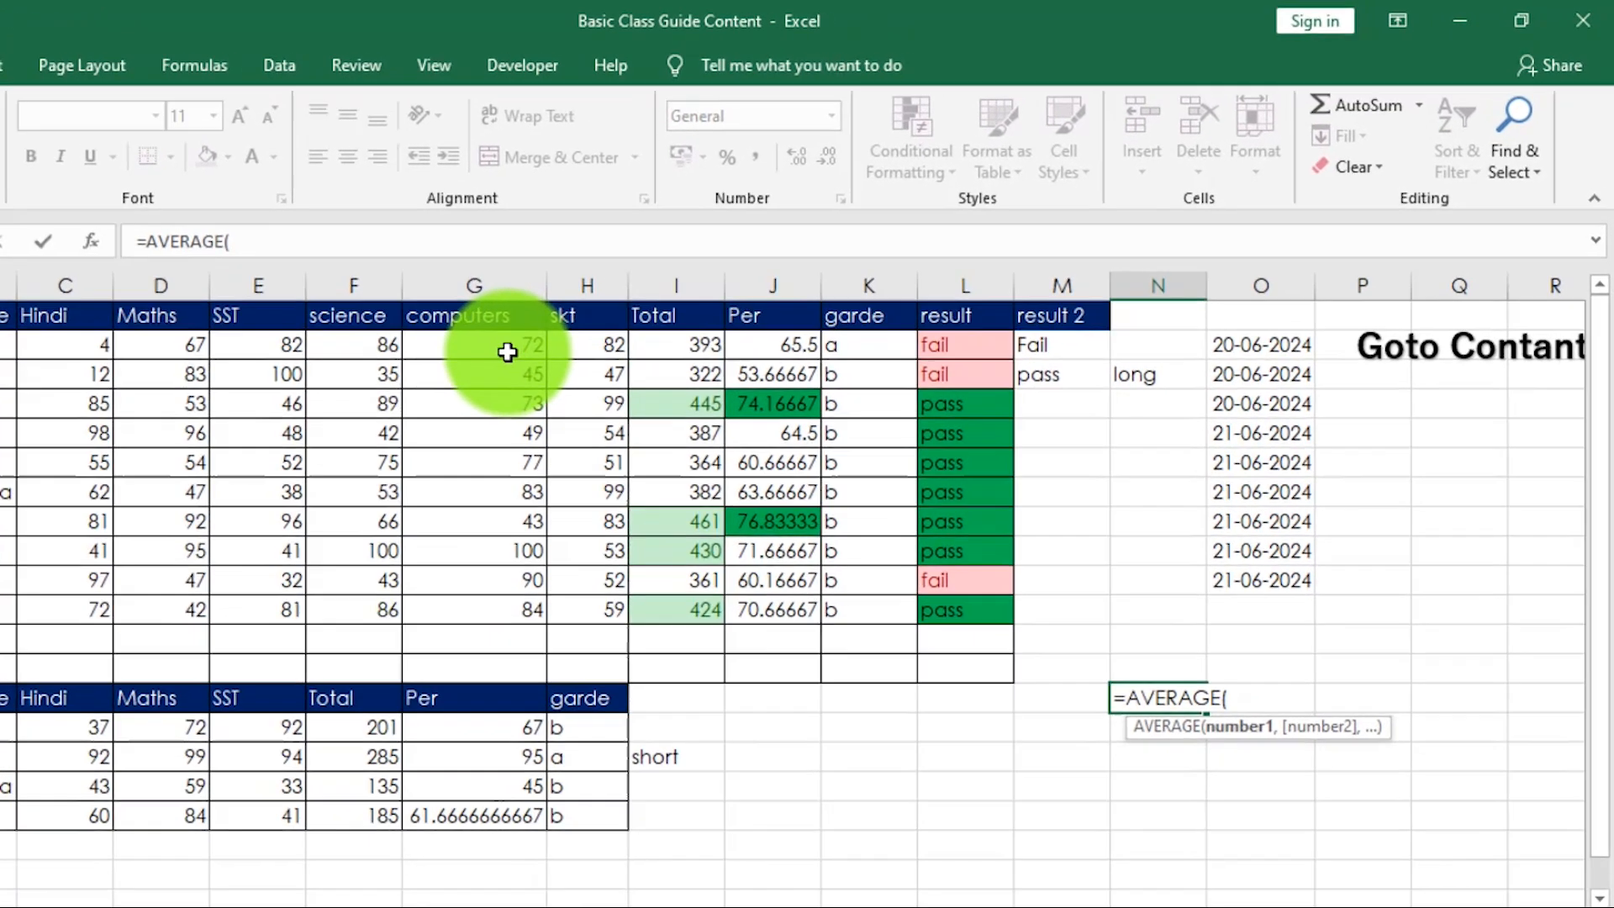
pyautogui.moveTo(615, 317); pyautogui.dragTo(607, 550)
pyautogui.moveTo(279, 730); pyautogui.dragTo(282, 729)
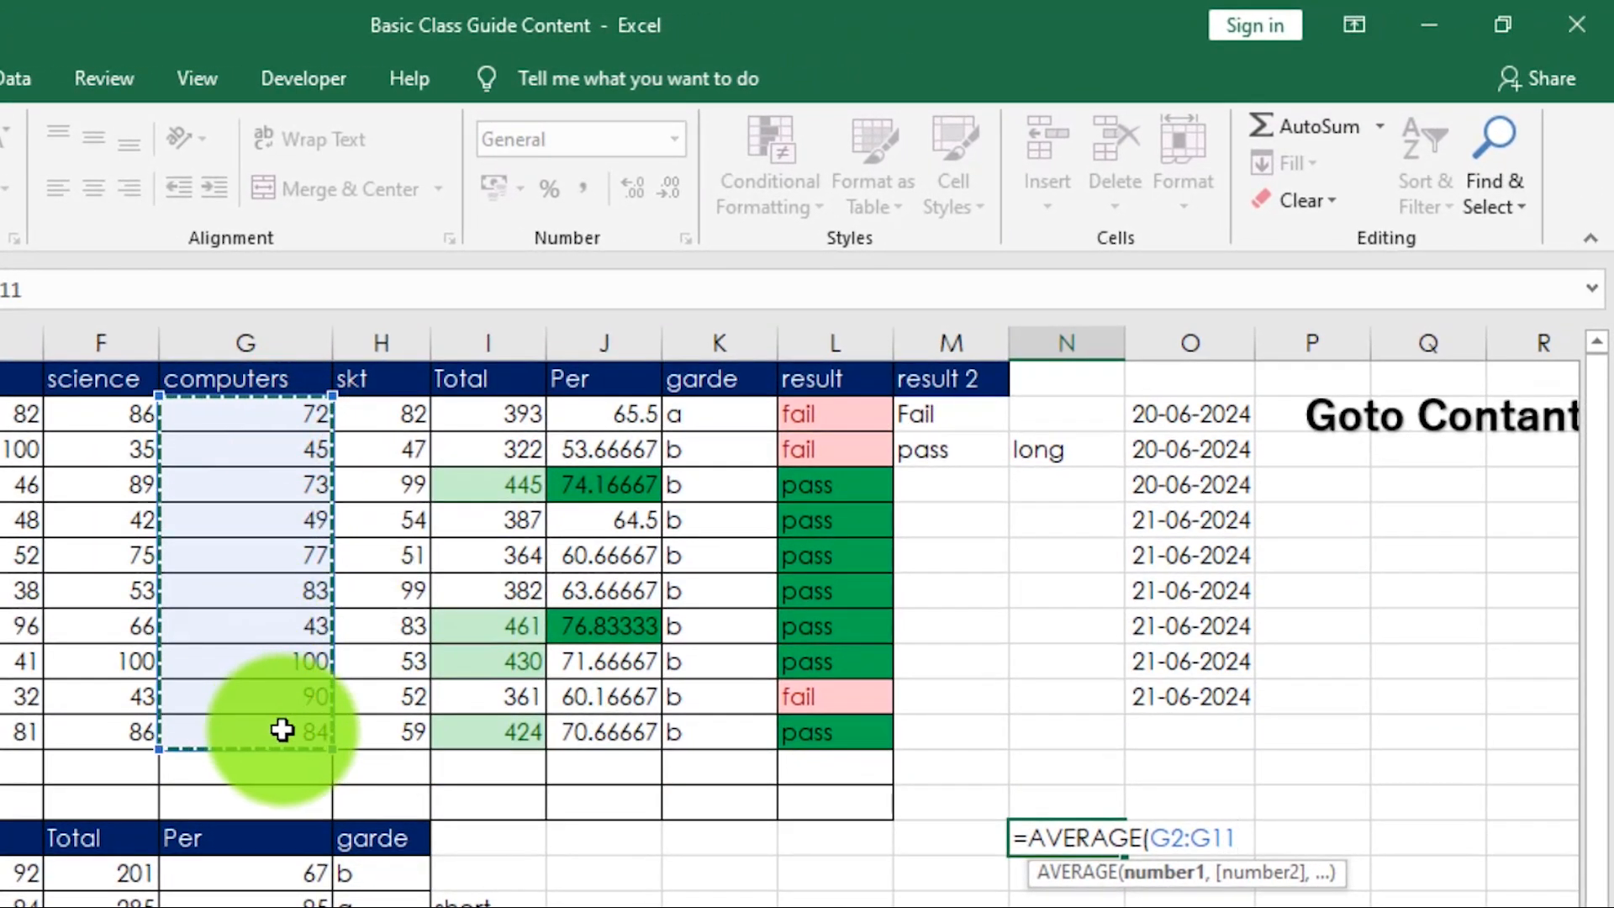
pyautogui.write(')')
pyautogui.press('Return')
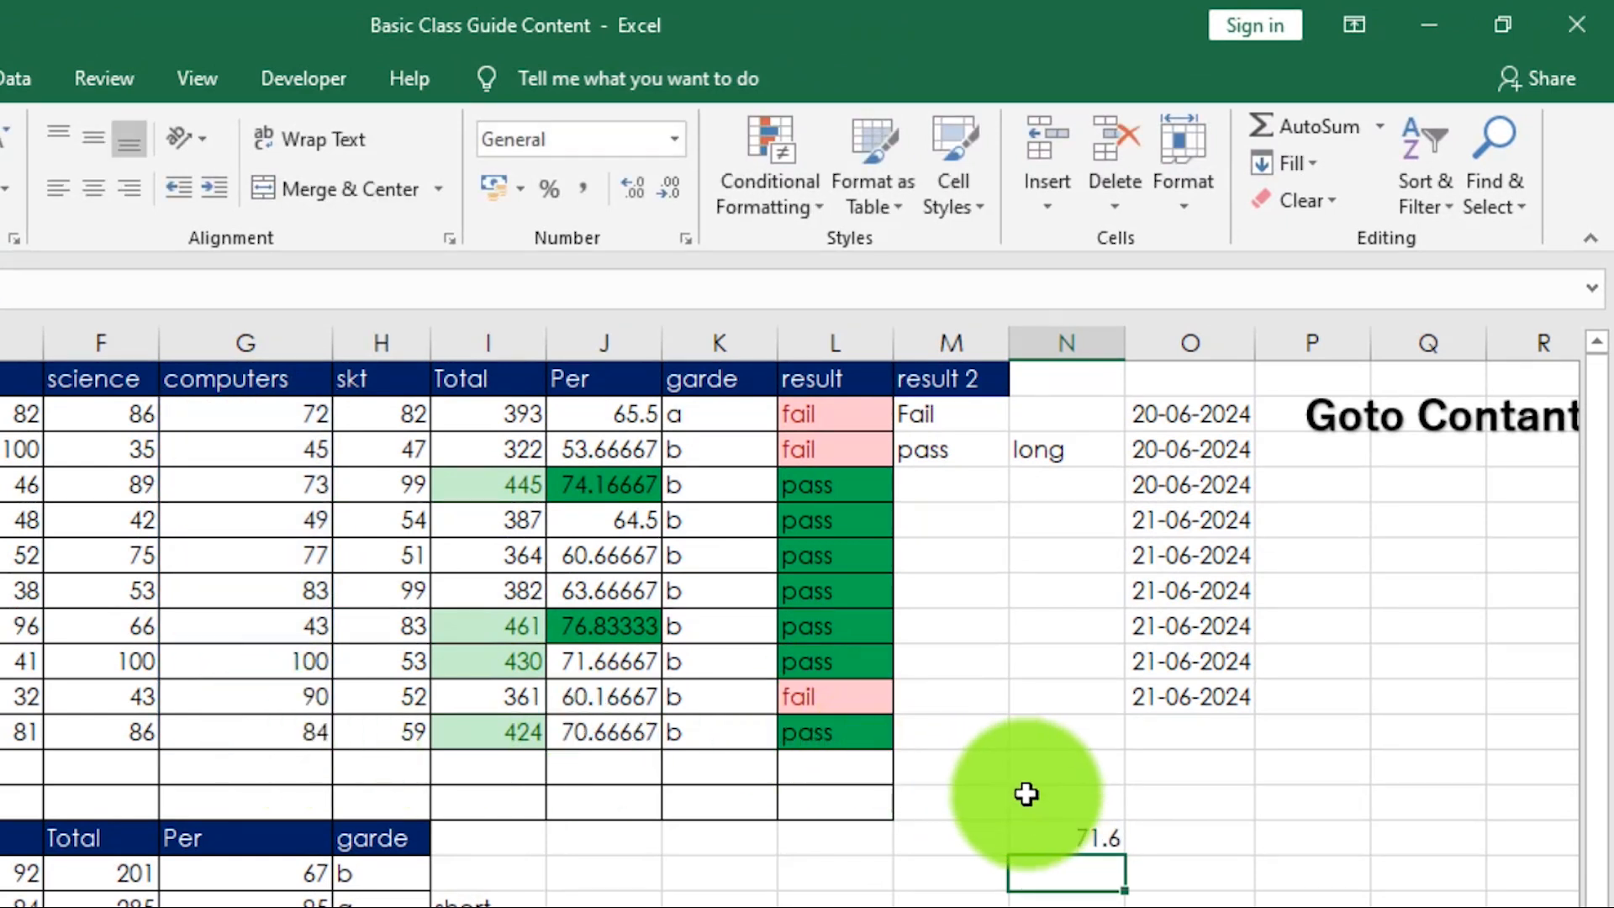
pyautogui.click(1064, 838)
# Apply an Above Average rule to the computers marks in G2:G11 with Yellow Fill with Dark Yellow Text.
pyautogui.moveTo(231, 416); pyautogui.dragTo(255, 723)
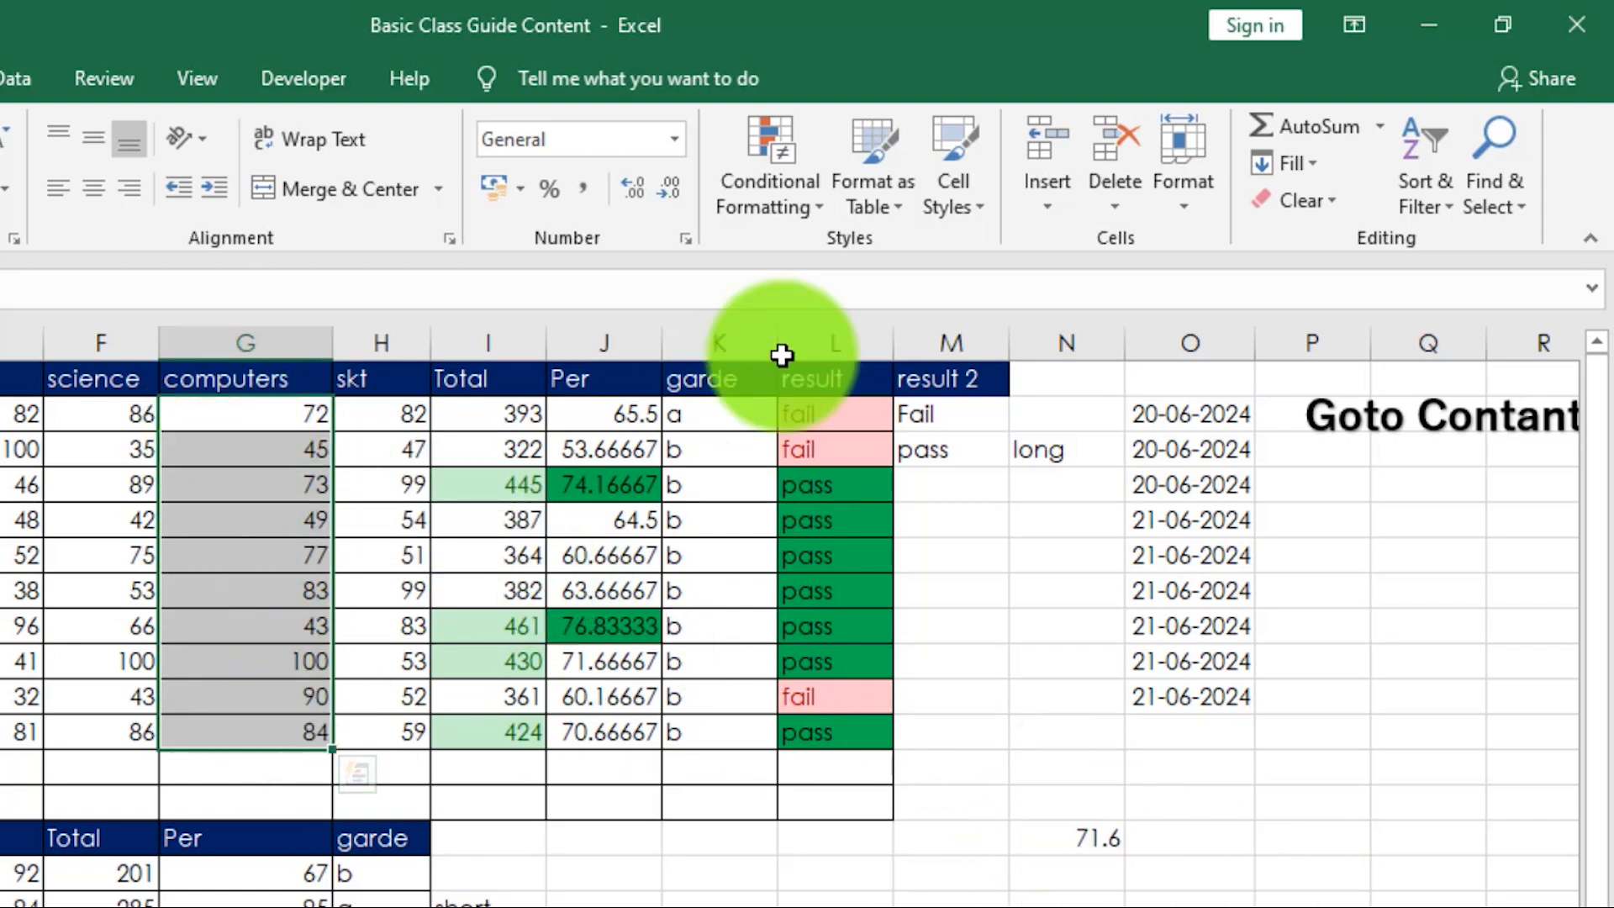
pyautogui.click(804, 207)
pyautogui.moveTo(880, 346)
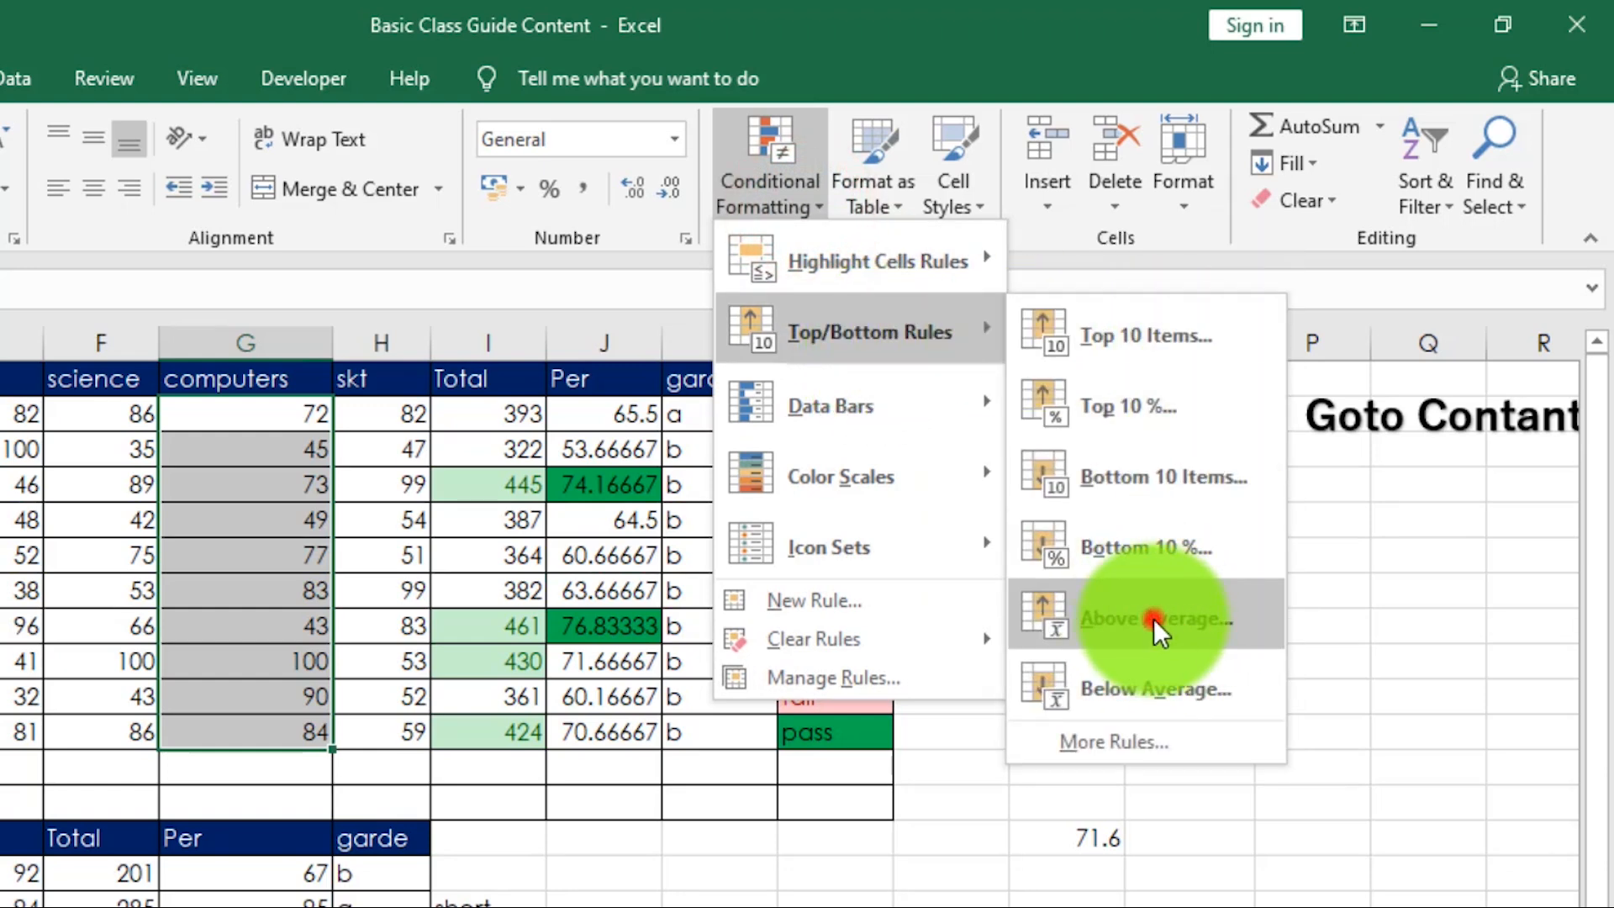
pyautogui.click(1153, 620)
pyautogui.moveTo(1051, 417); pyautogui.dragTo(985, 365)
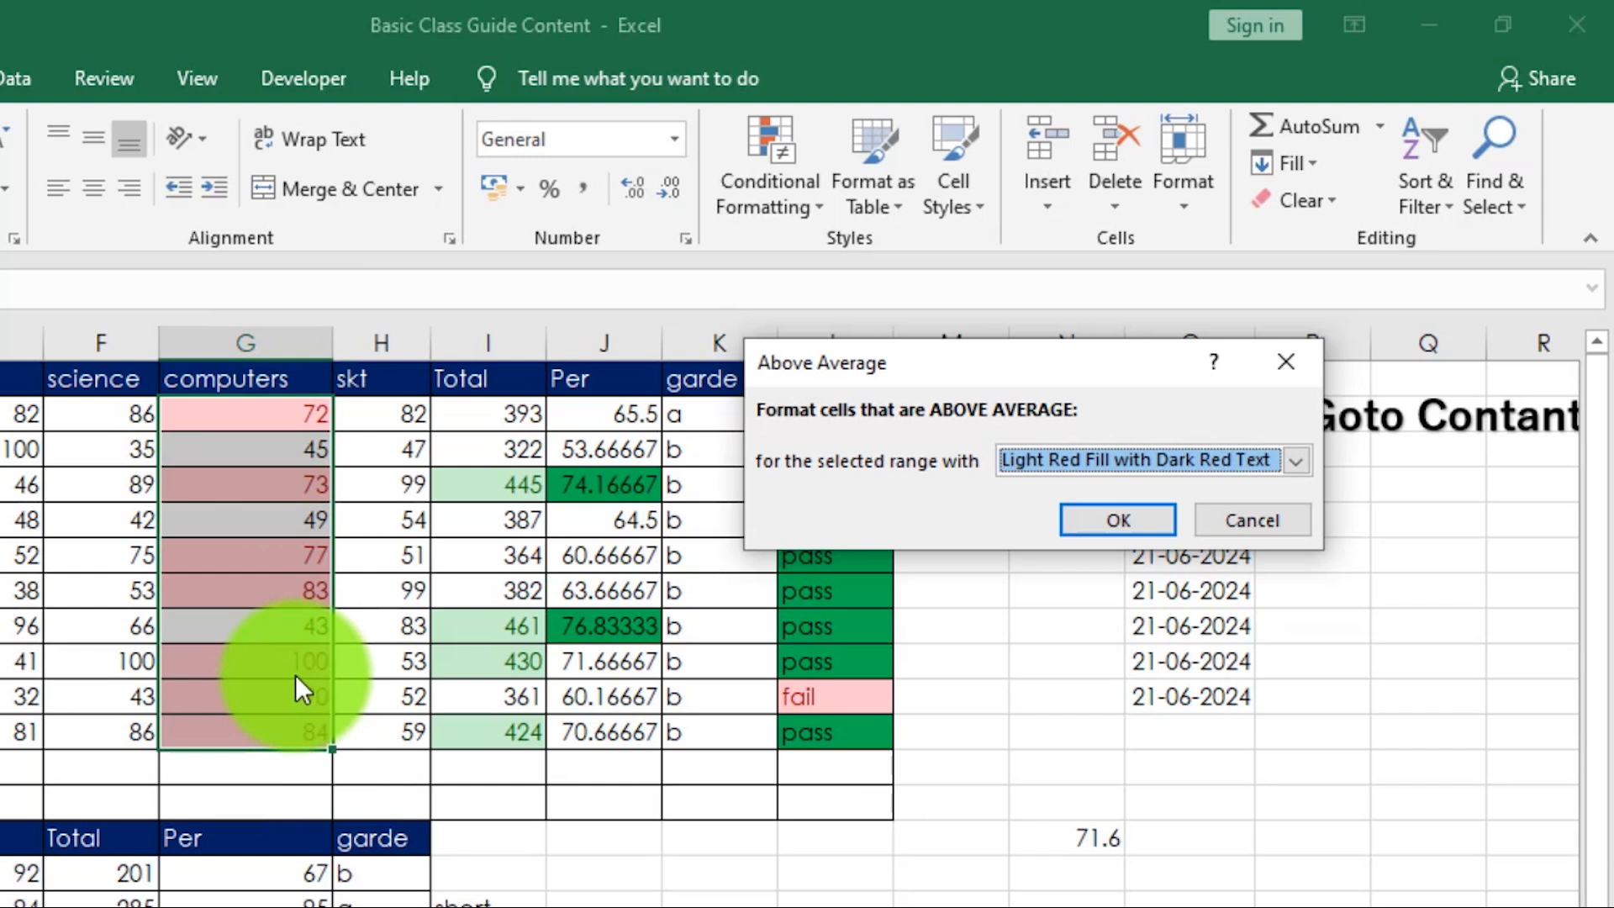
pyautogui.click(1297, 459)
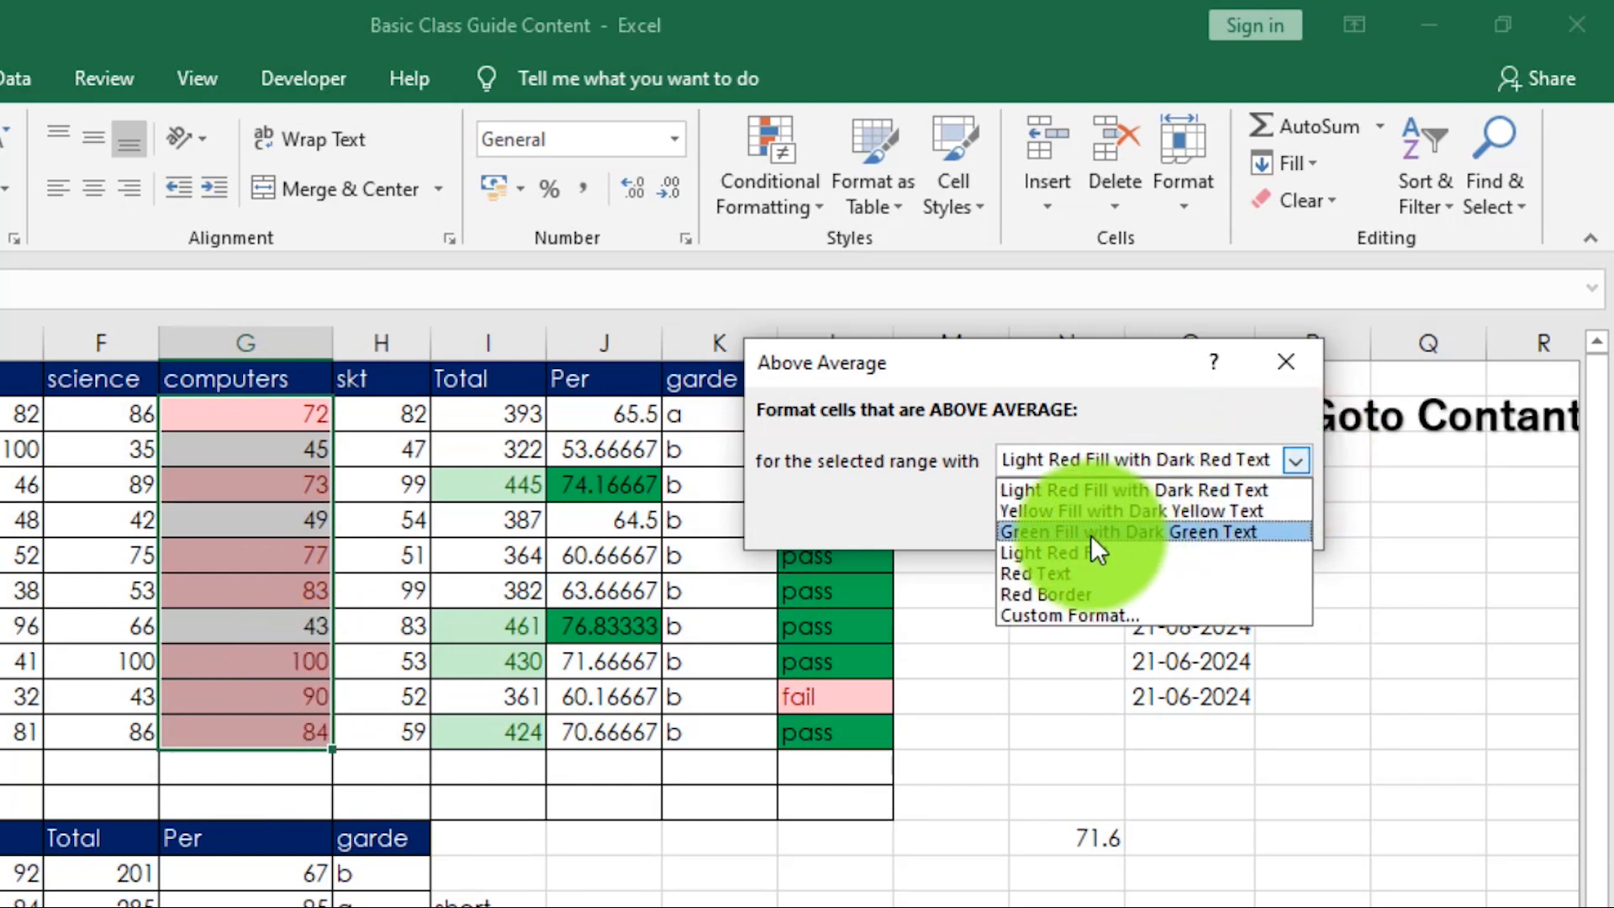
pyautogui.click(1088, 529)
pyautogui.click(1279, 459)
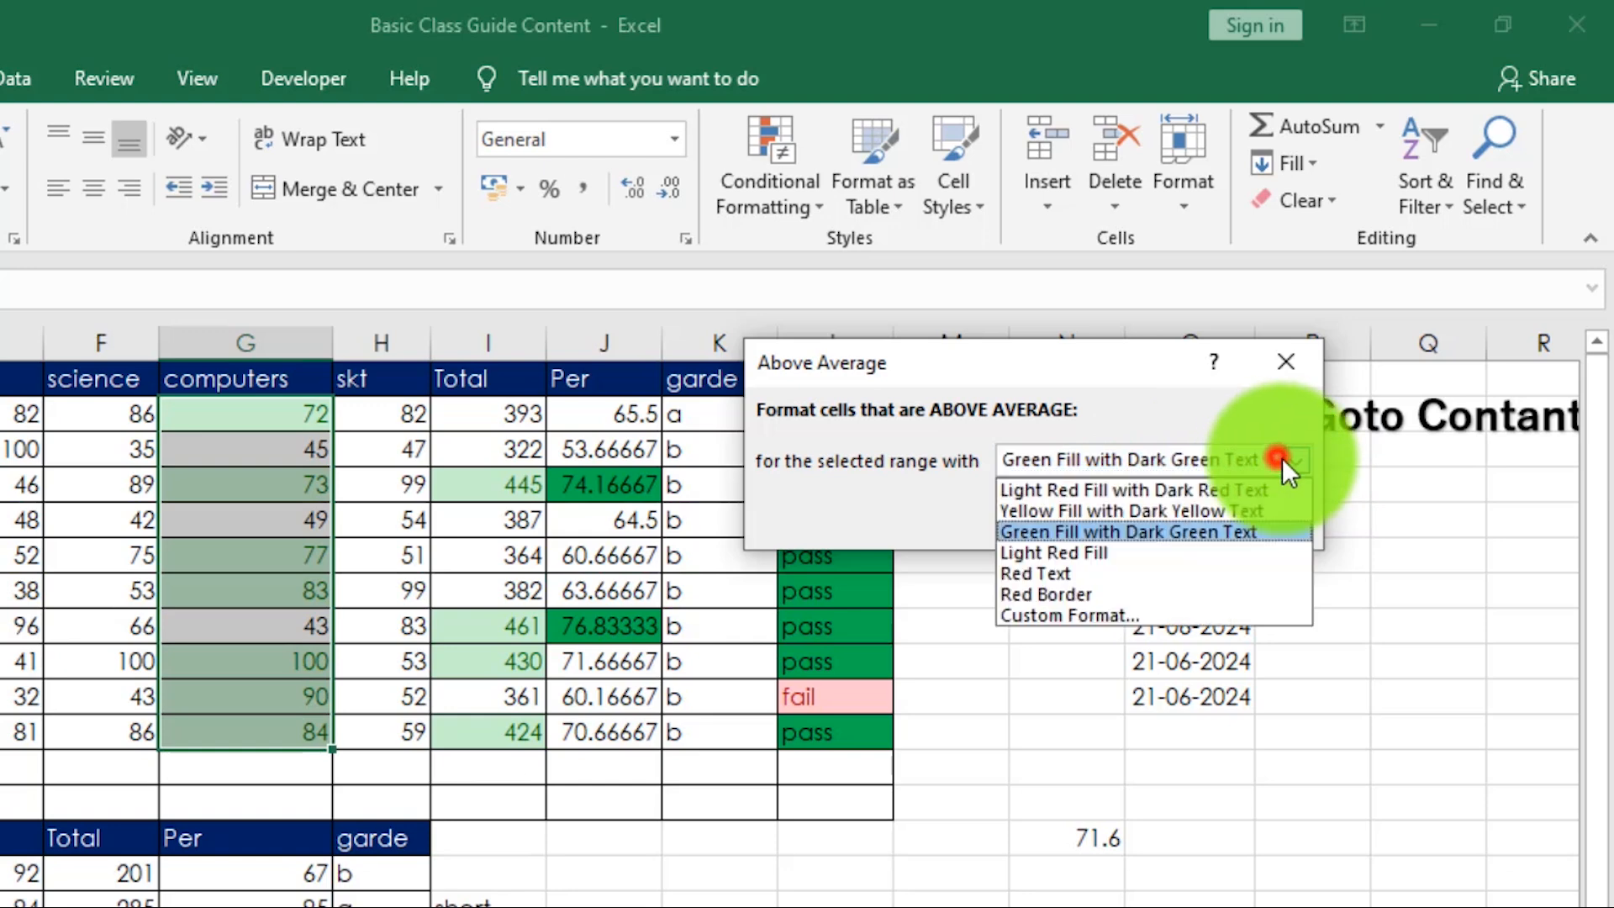
pyautogui.click(1093, 511)
pyautogui.click(1117, 518)
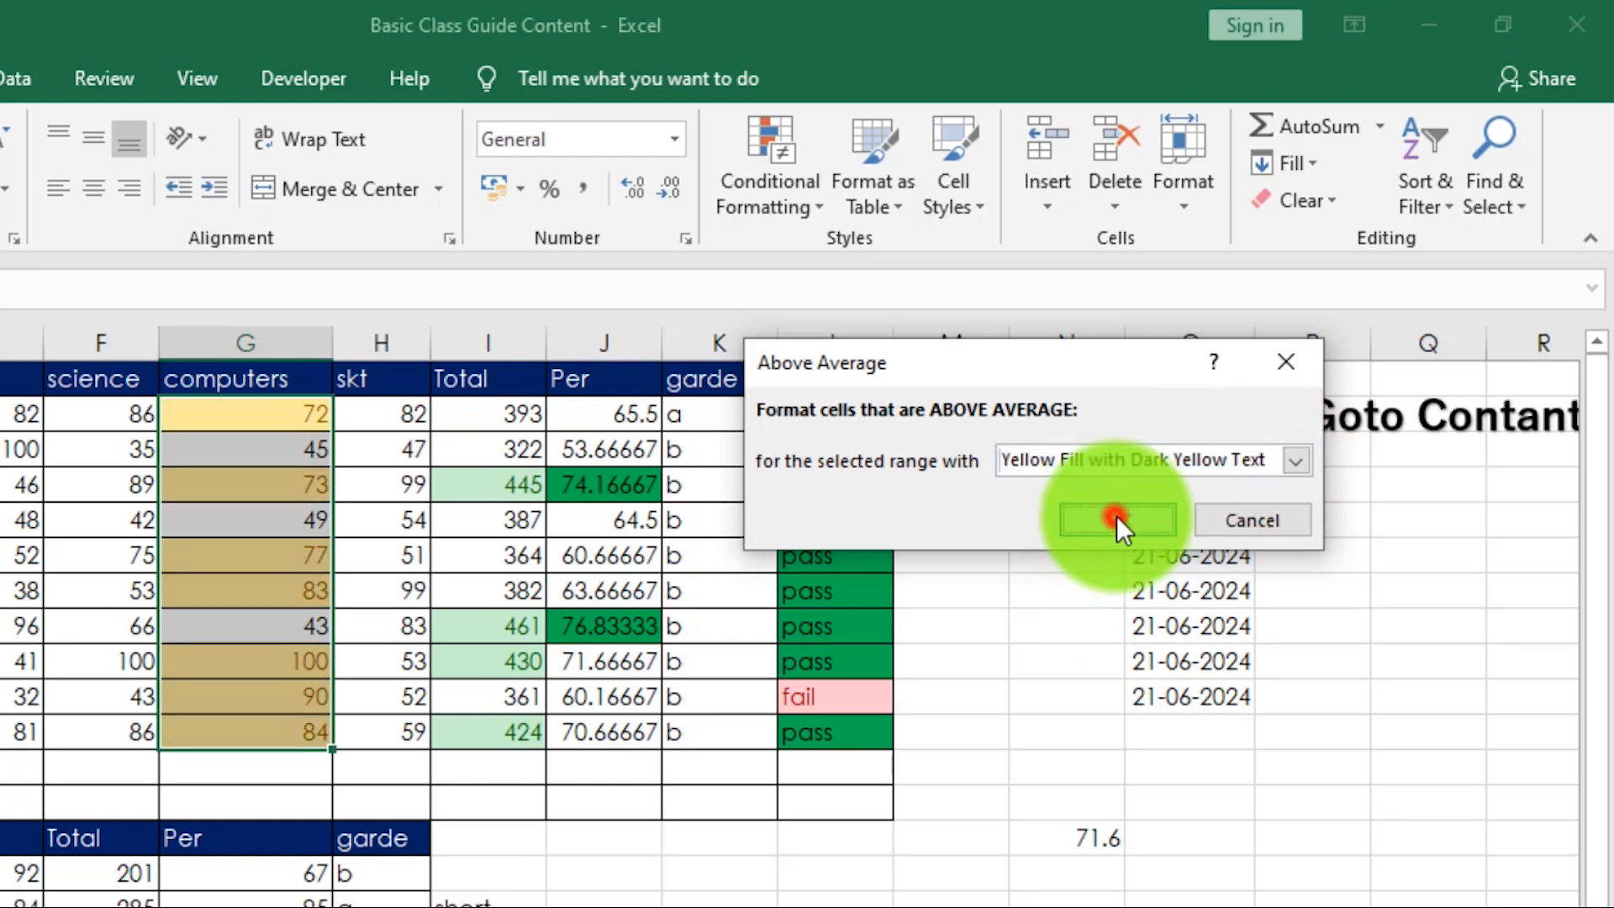
# Apply a Below Average rule to the computers marks in G2:G11 with Light Red Fill with Dark Red Text.
pyautogui.click(816, 204)
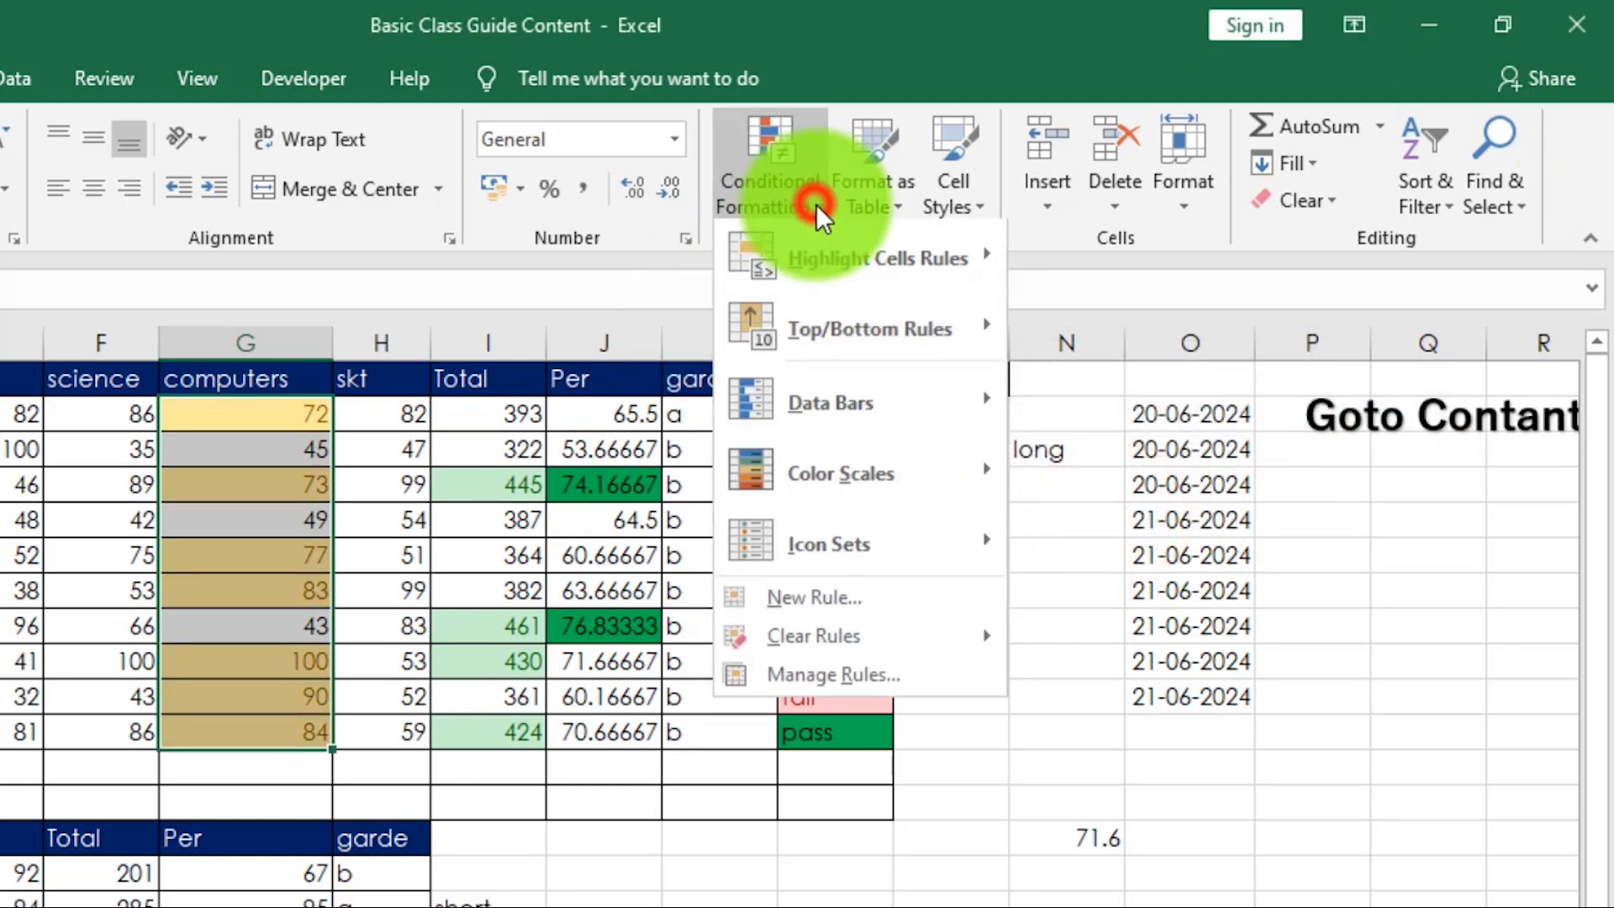
pyautogui.moveTo(854, 326)
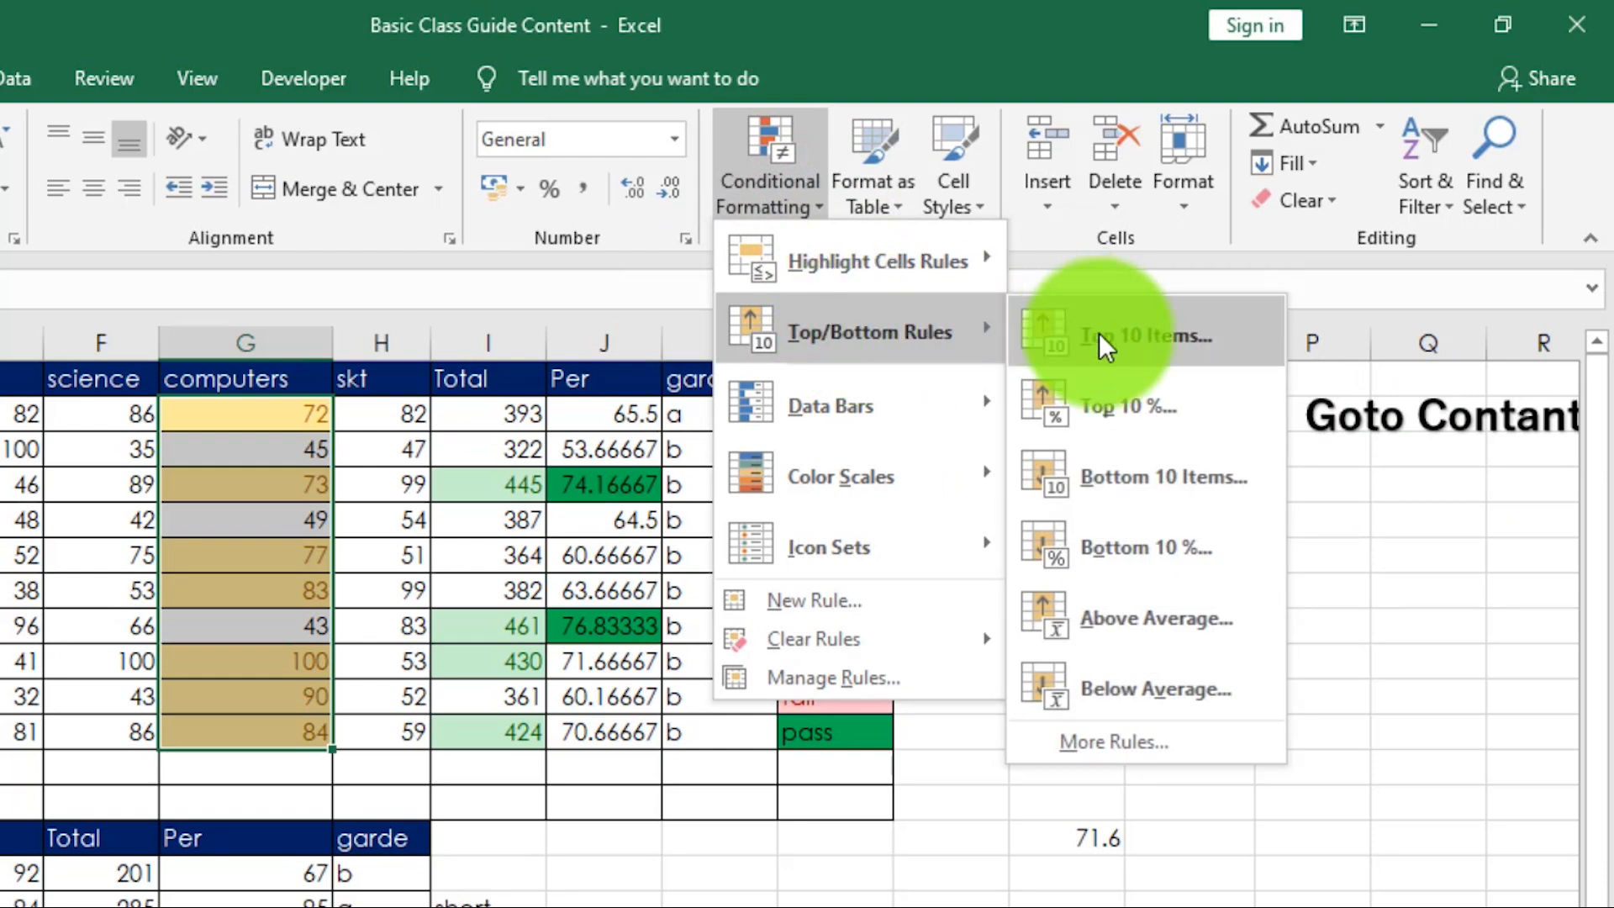
pyautogui.click(1155, 689)
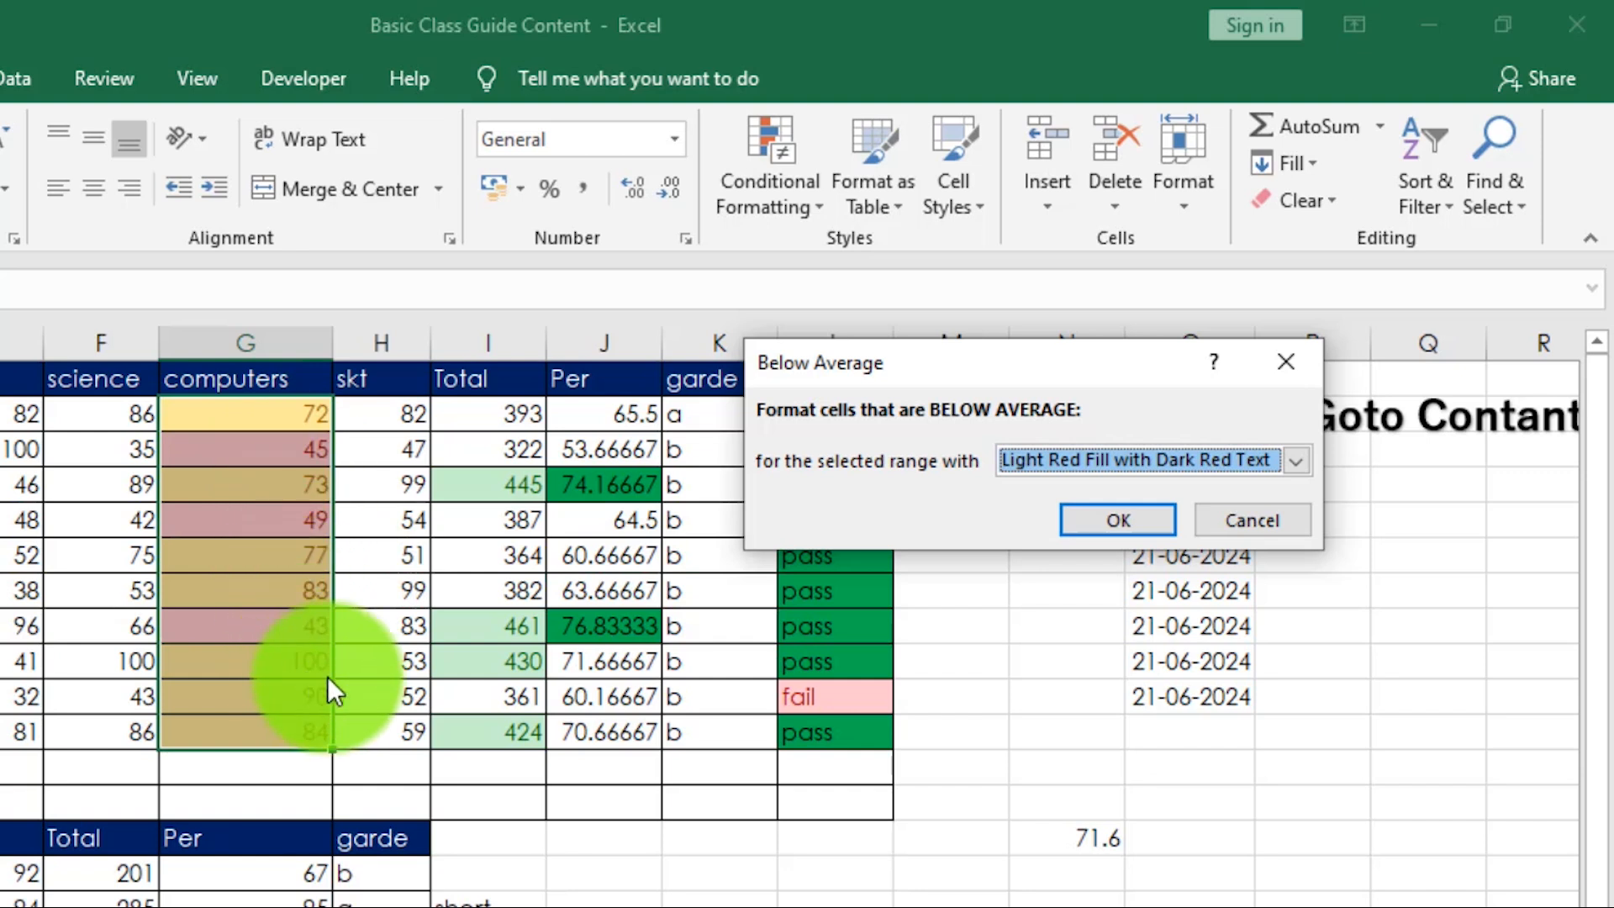
pyautogui.click(1141, 509)
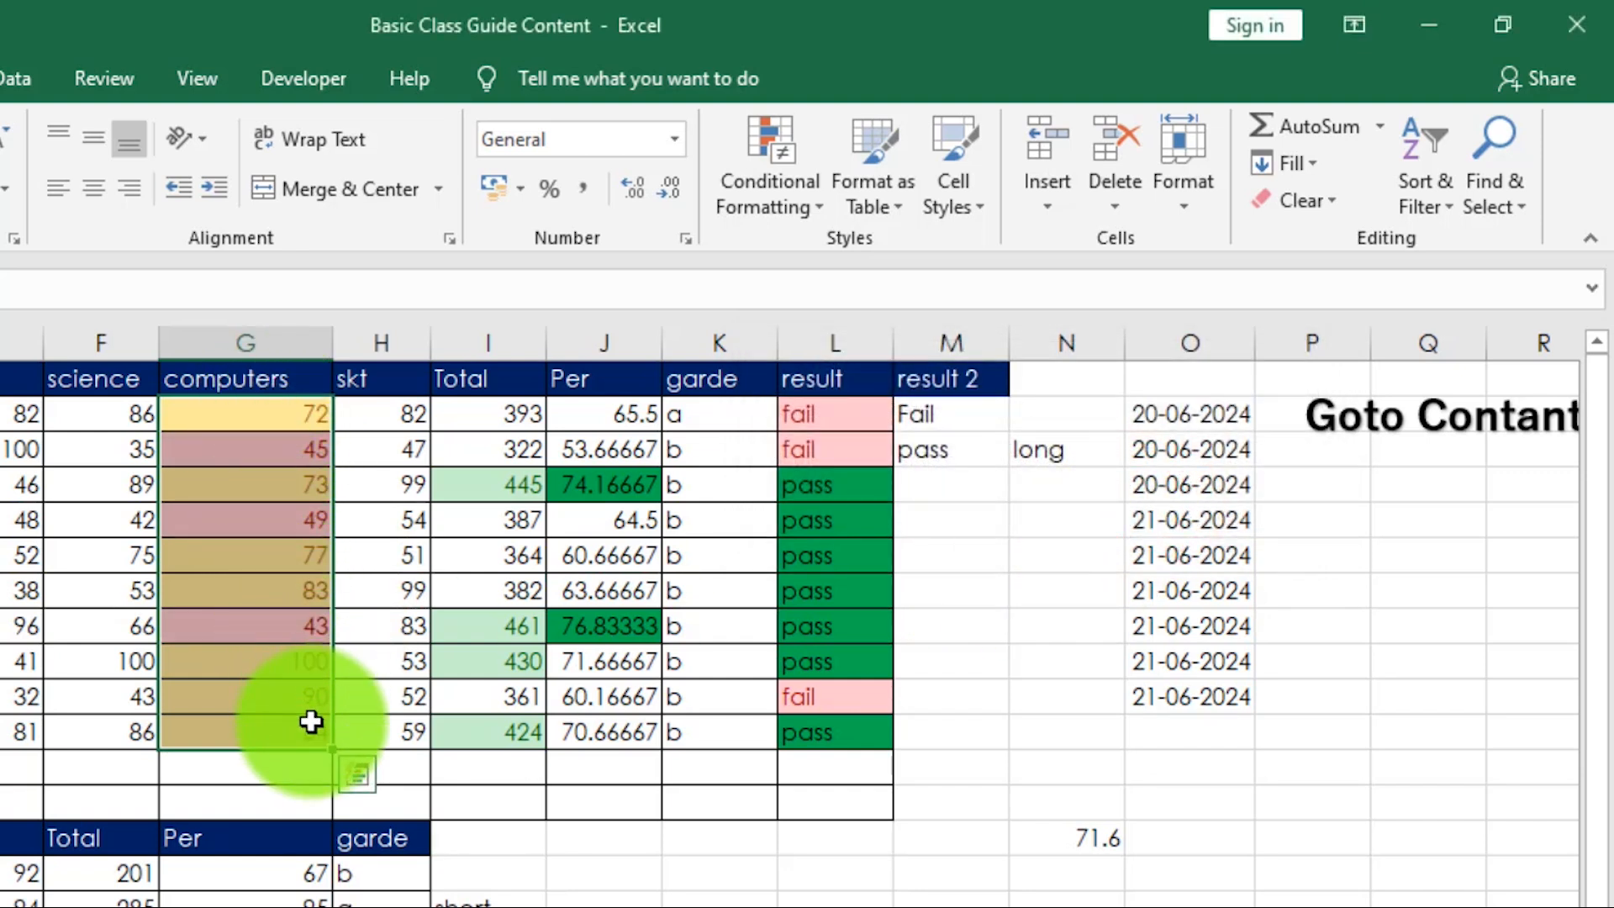
pyautogui.click(819, 202)
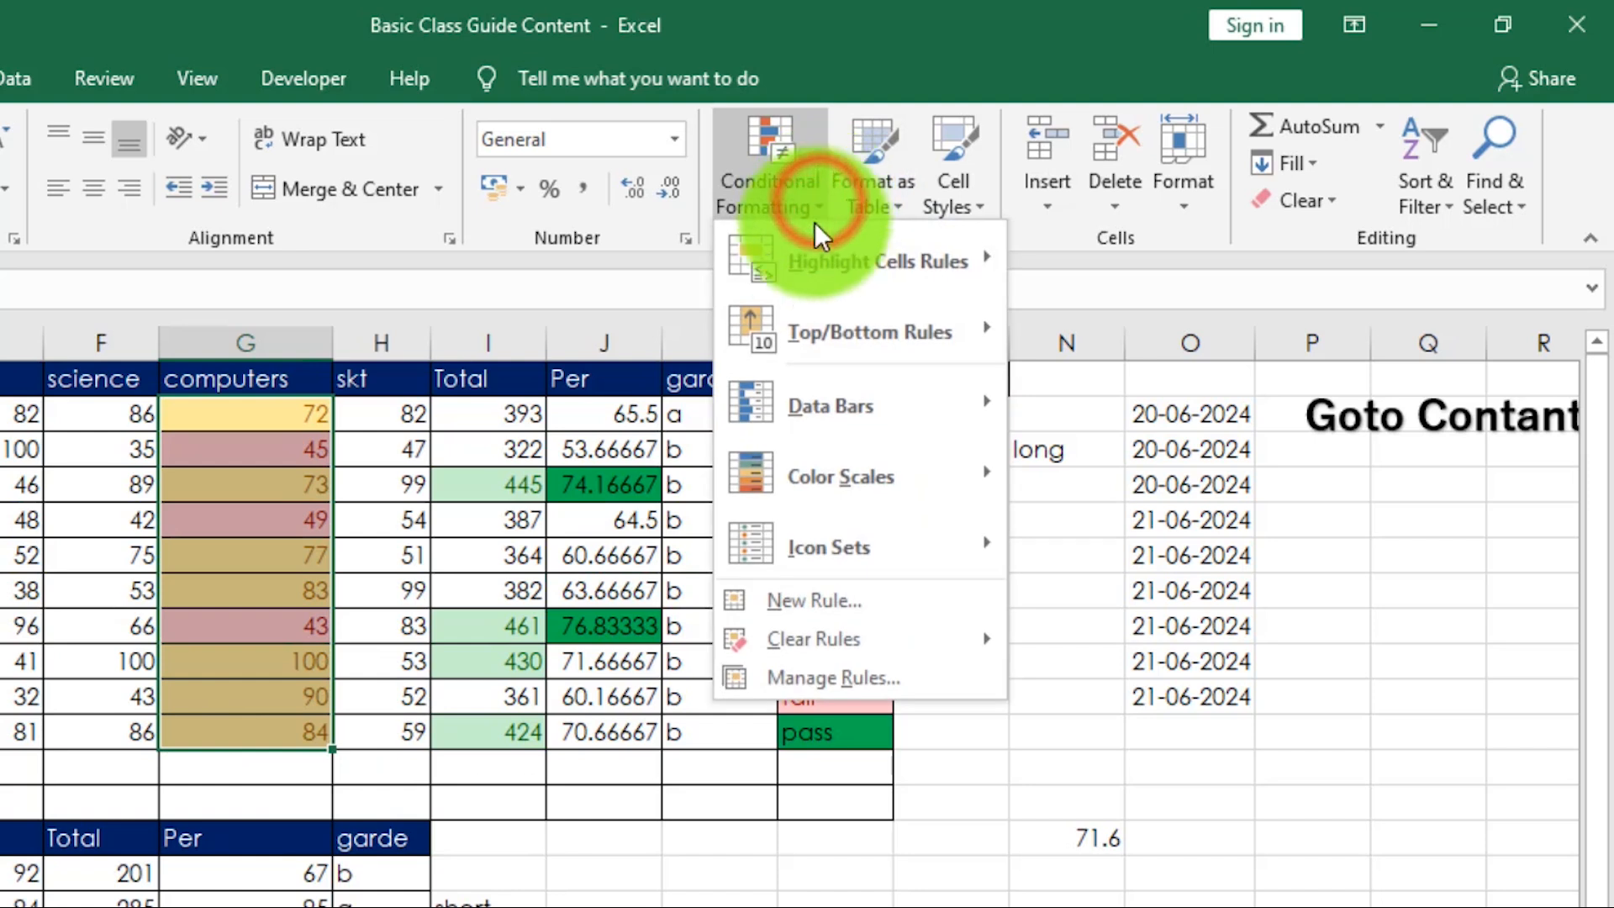
pyautogui.moveTo(831, 286)
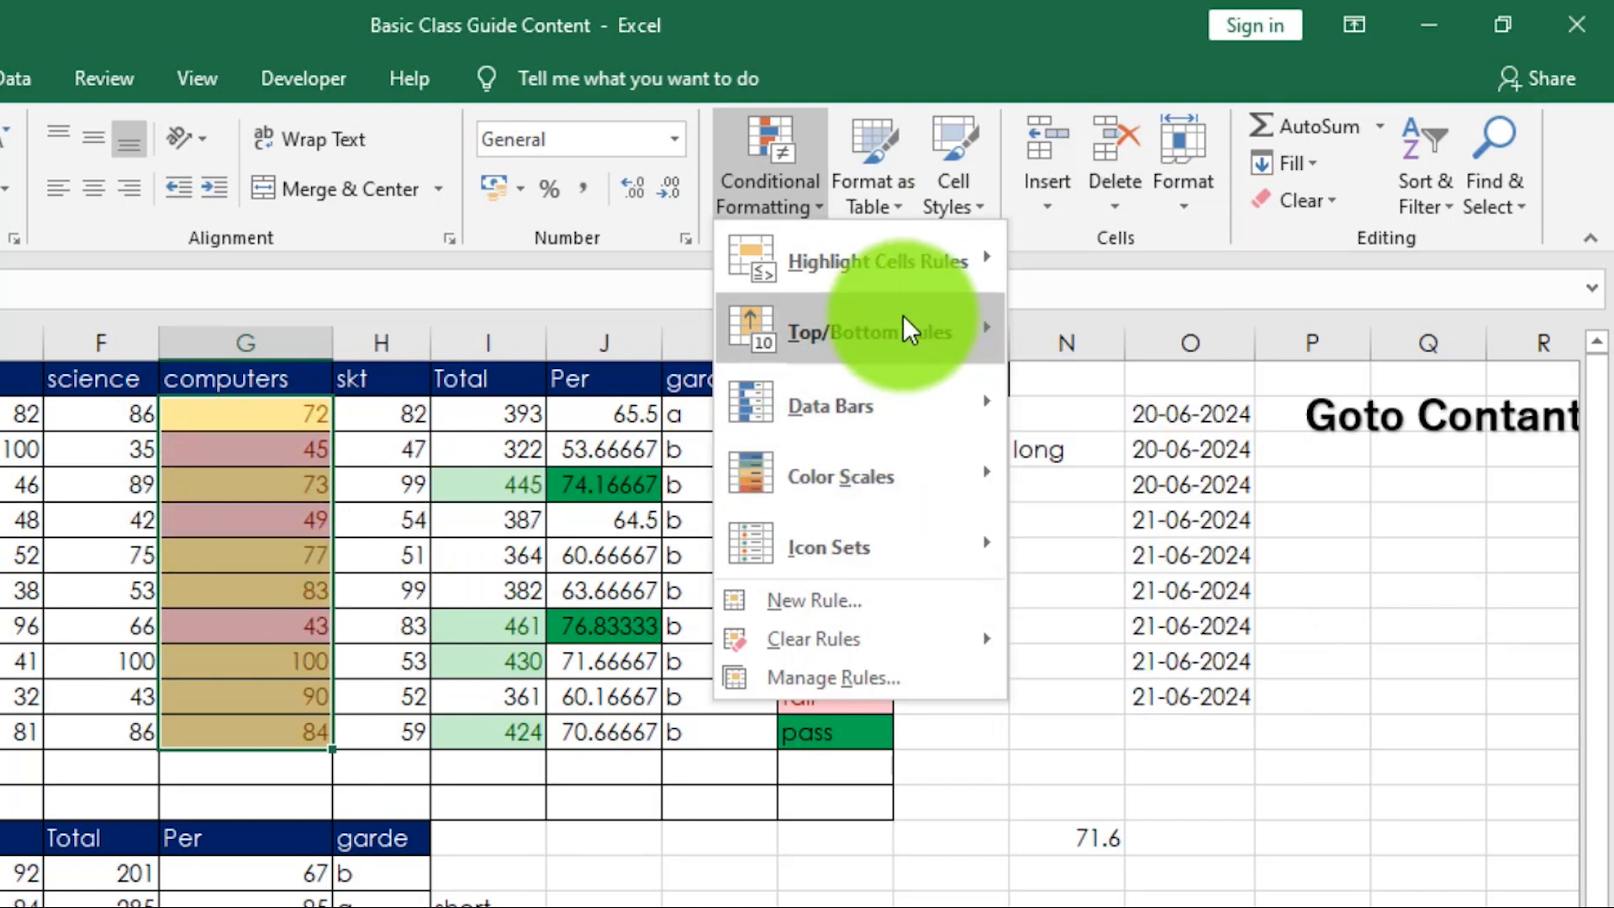
pyautogui.moveTo(903, 315)
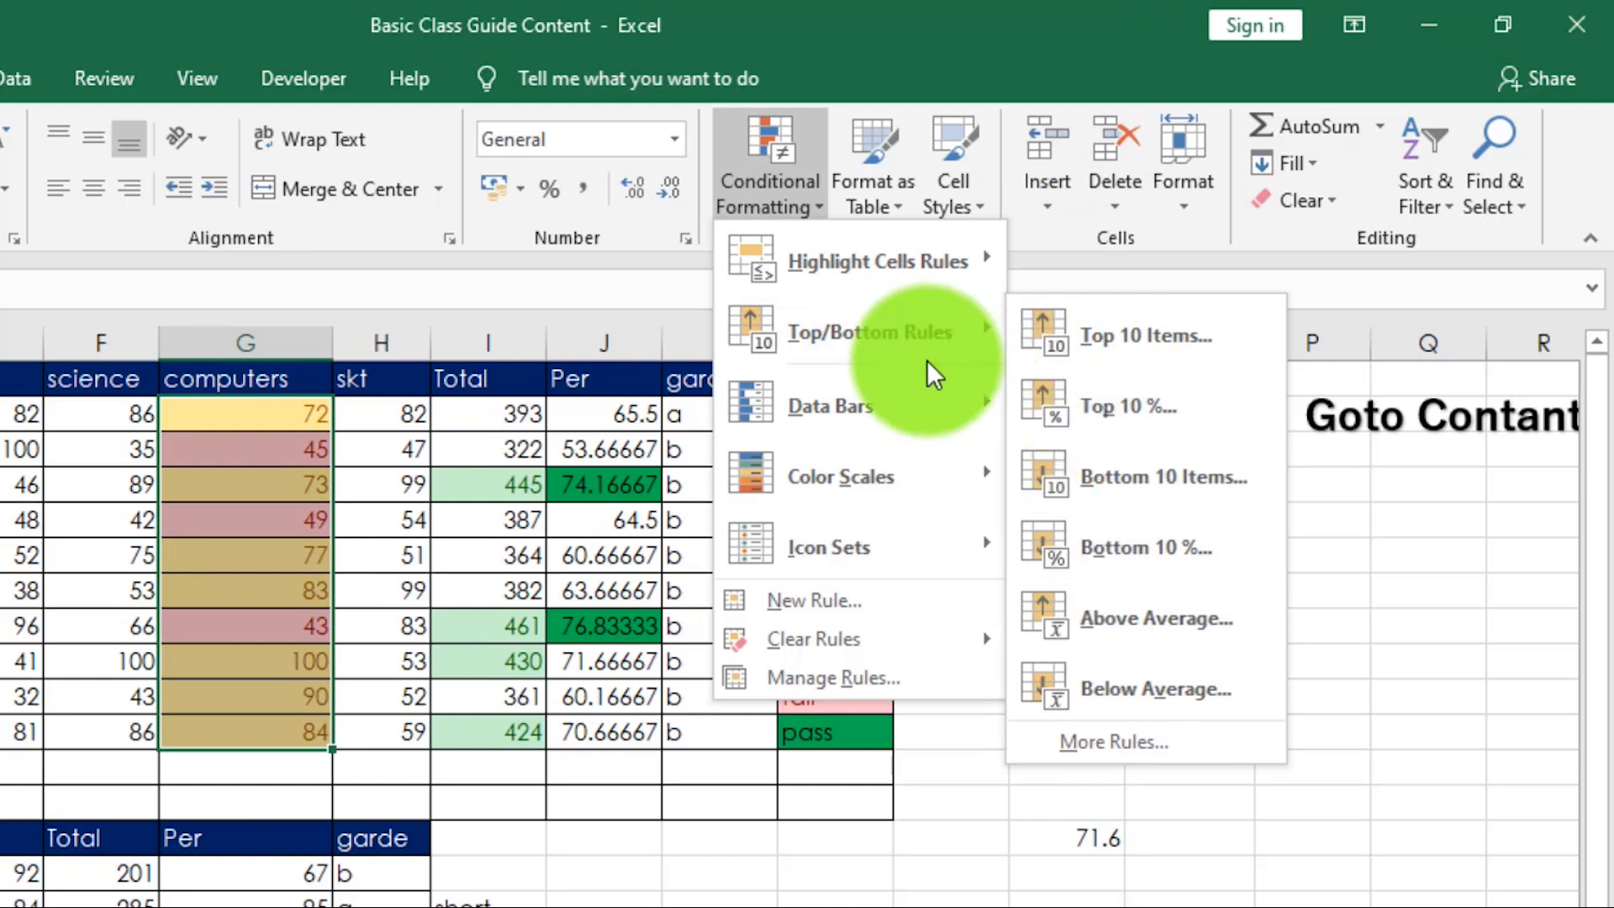
pyautogui.click(846, 406)
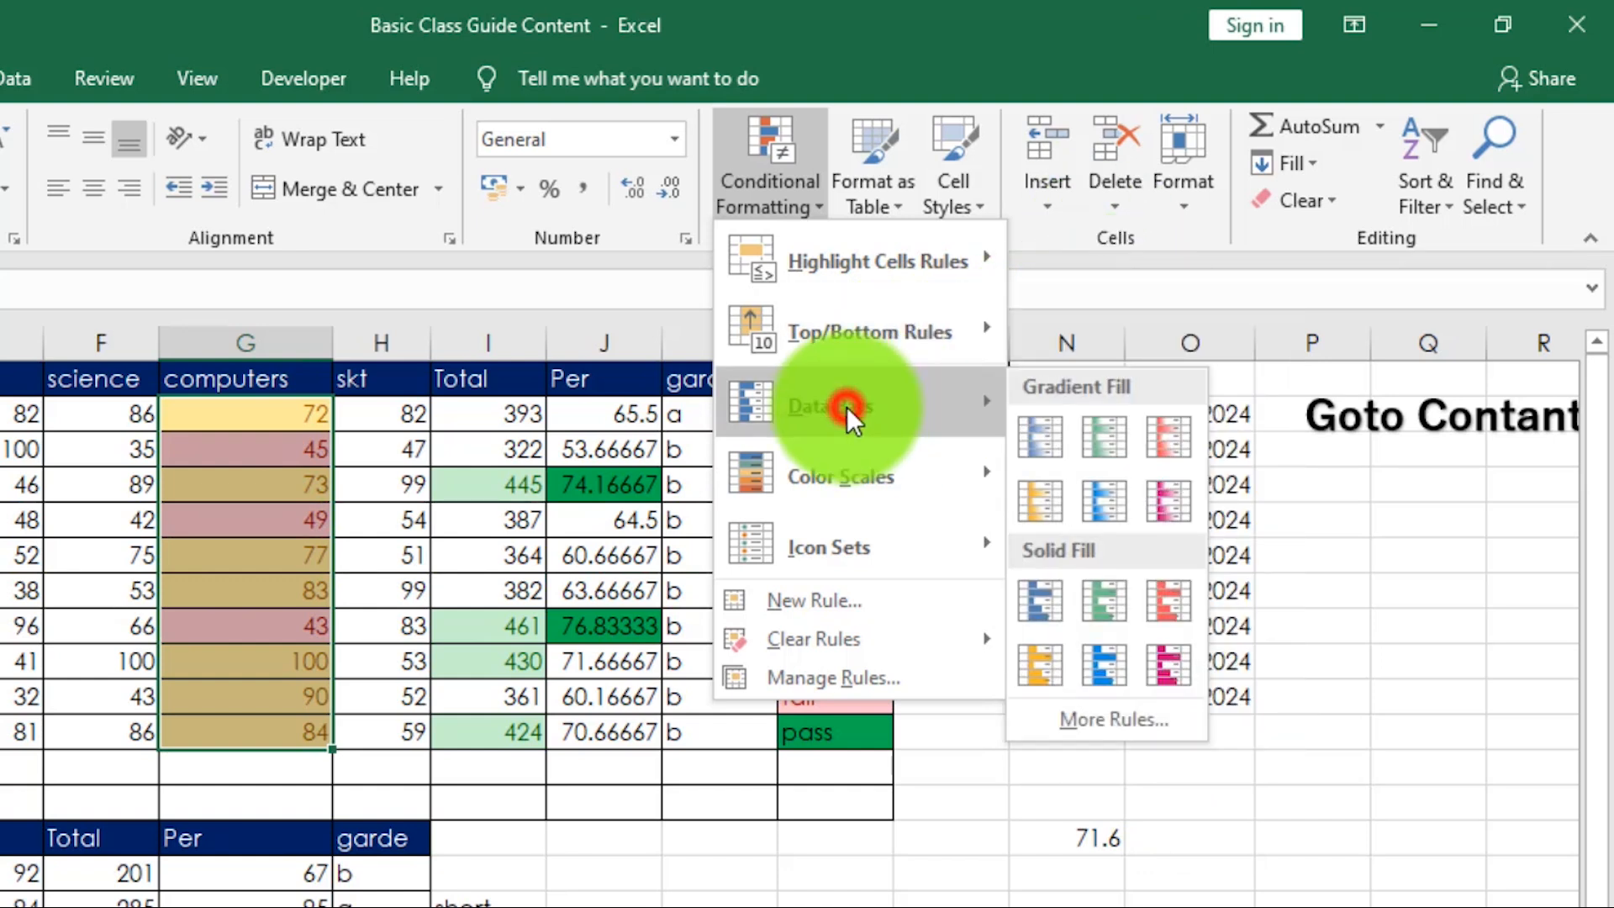
pyautogui.click(252, 760)
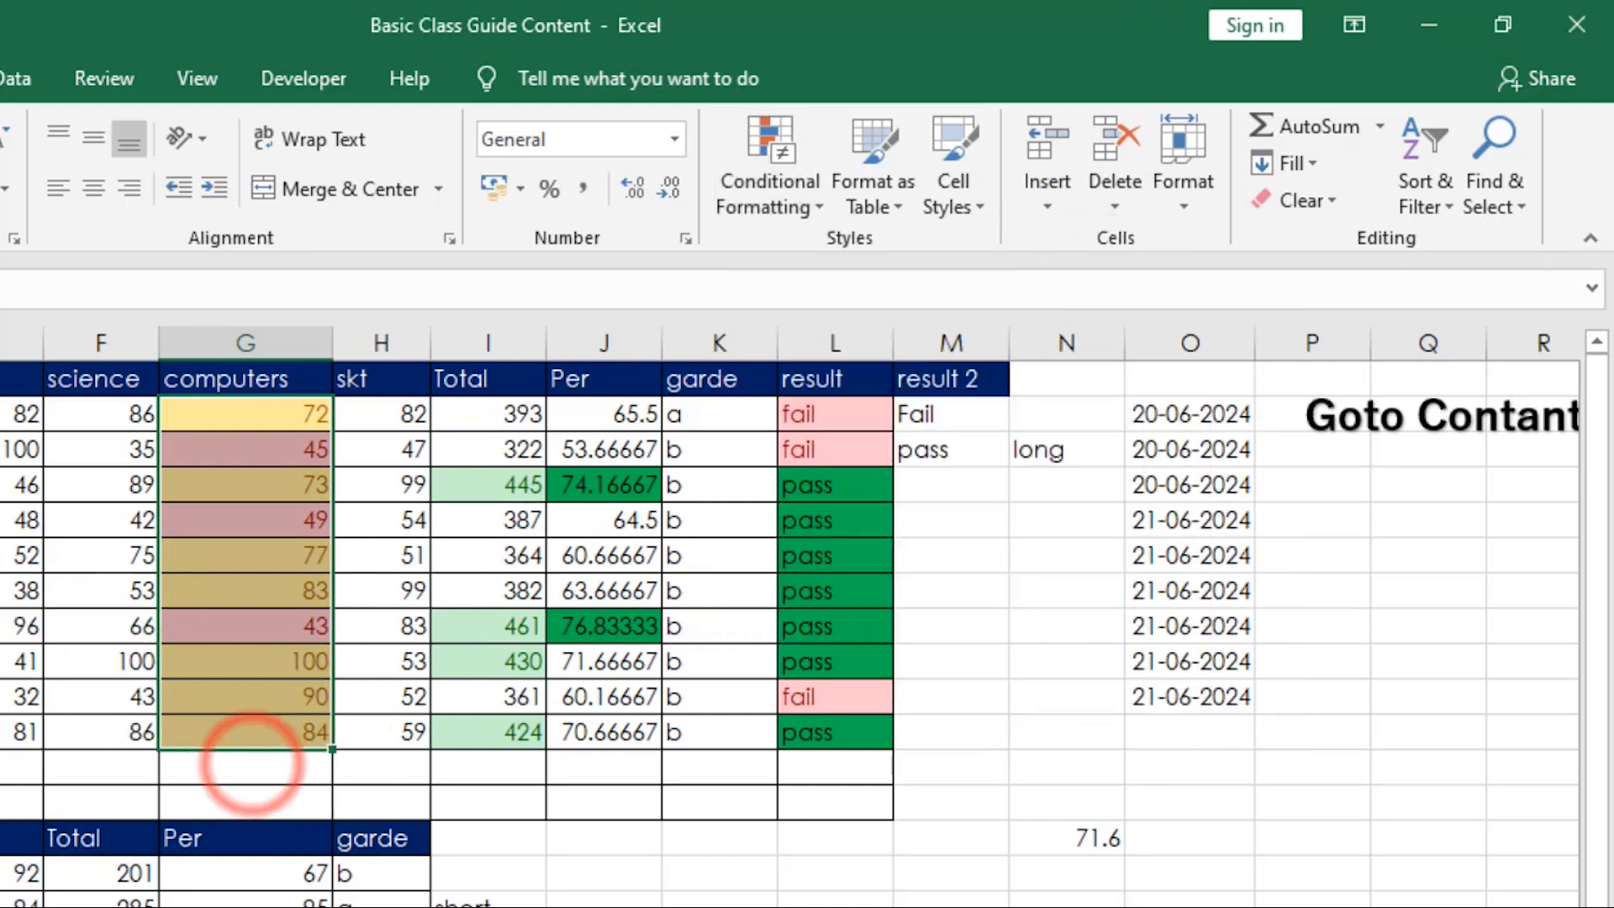
# Apply solid-fill blue data bars to the Hindi, Maths, SST and science marks in C2:F11.
pyautogui.moveTo(25, 413); pyautogui.dragTo(90, 731)
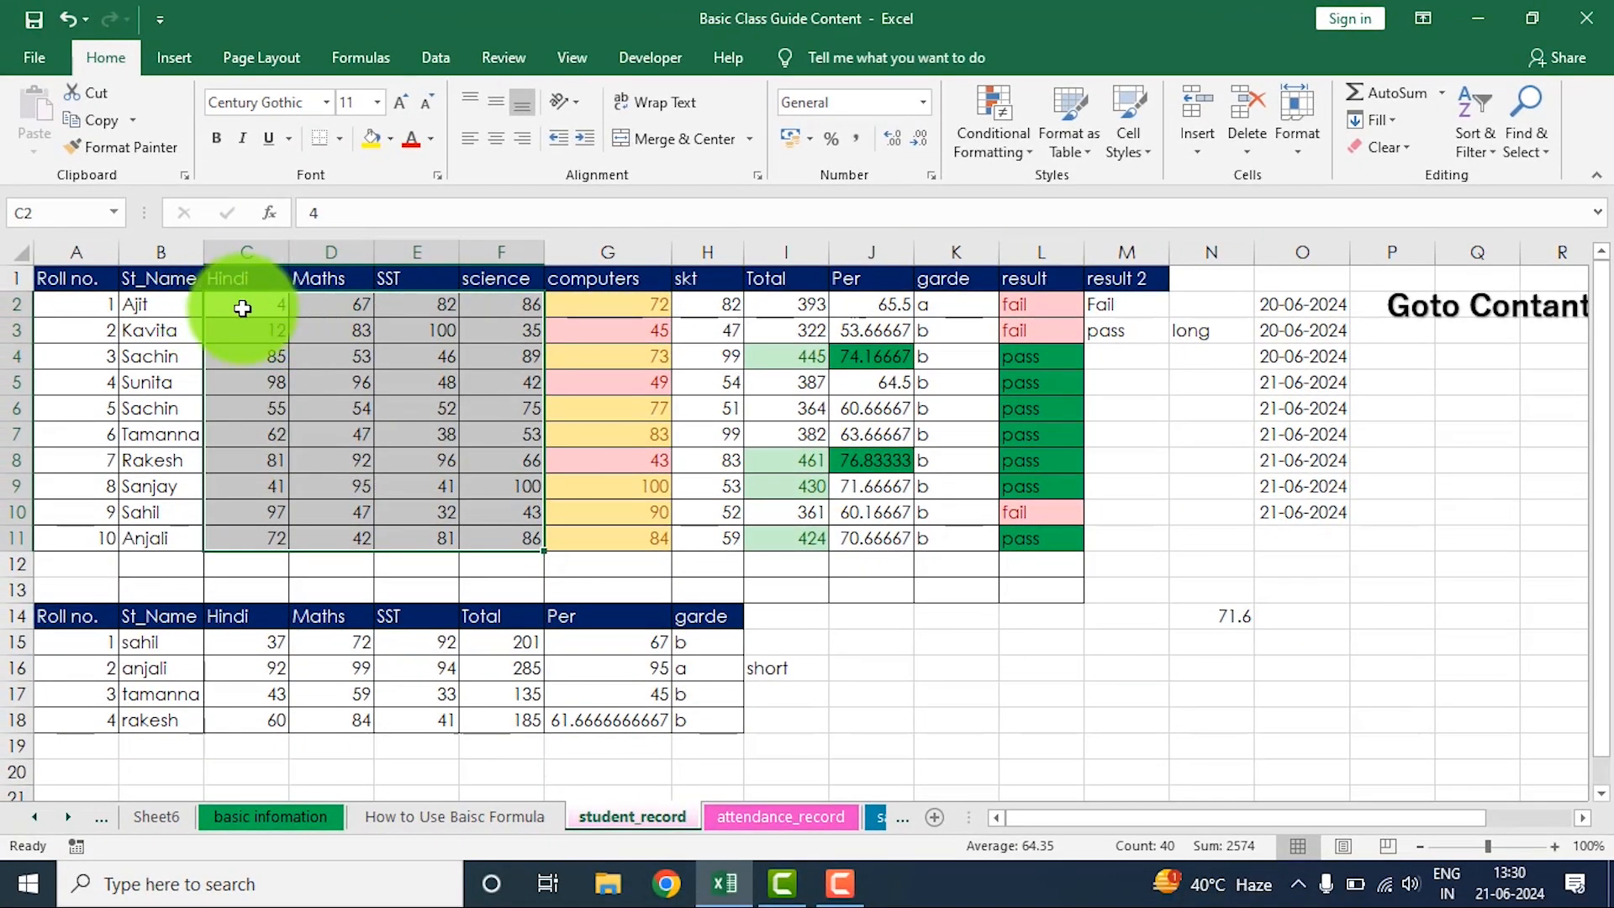
pyautogui.click(1029, 150)
pyautogui.moveTo(1053, 296)
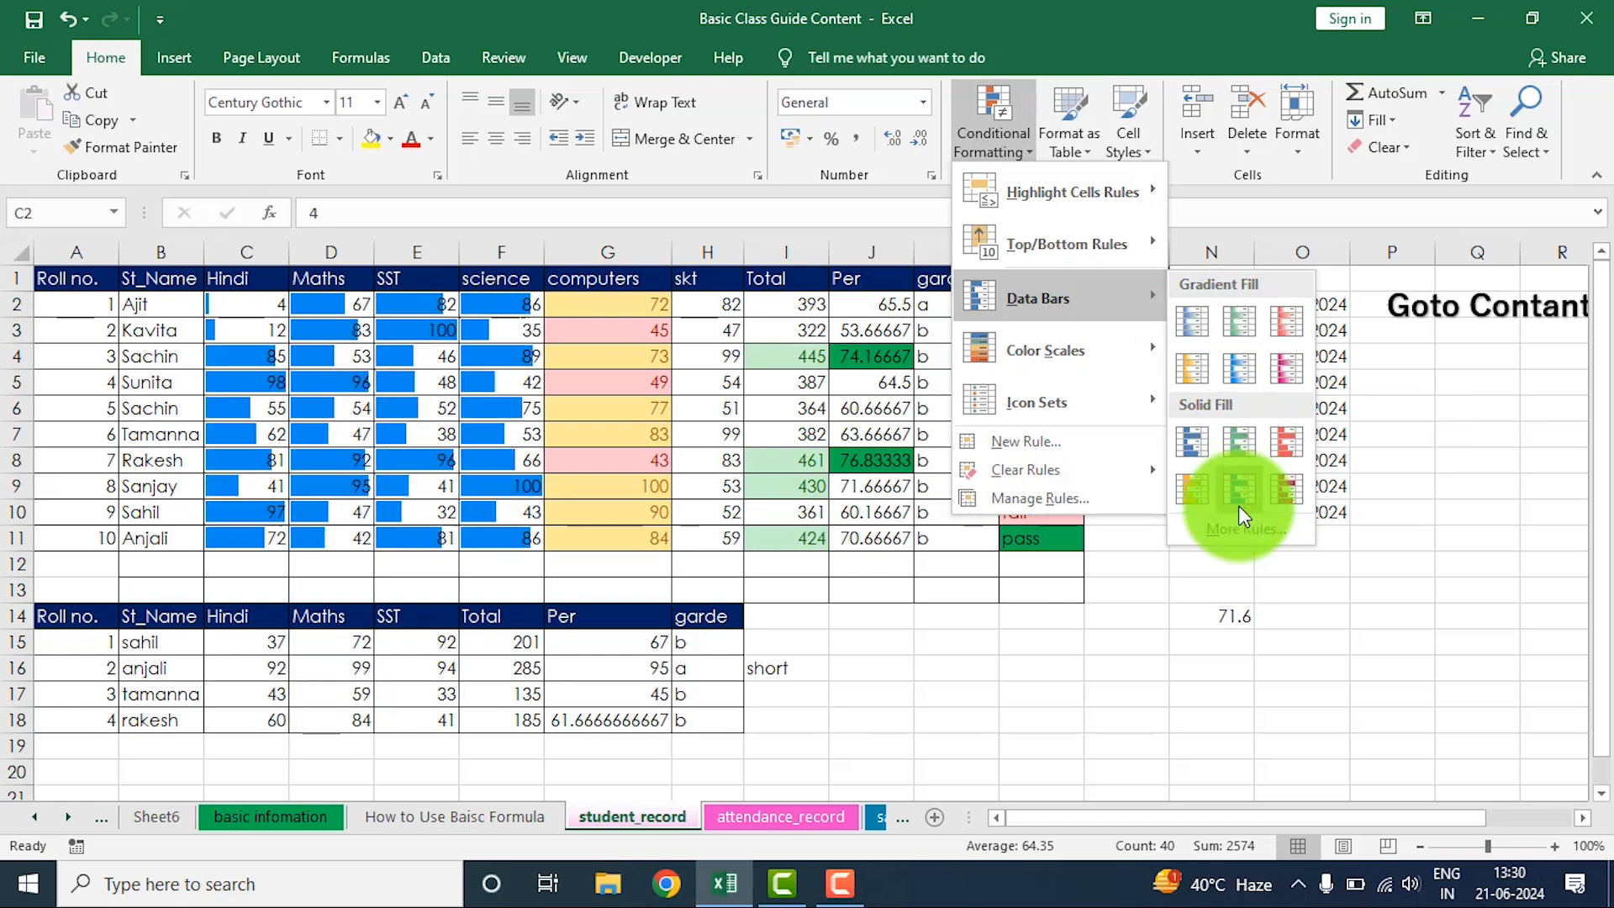
pyautogui.moveTo(1072, 239)
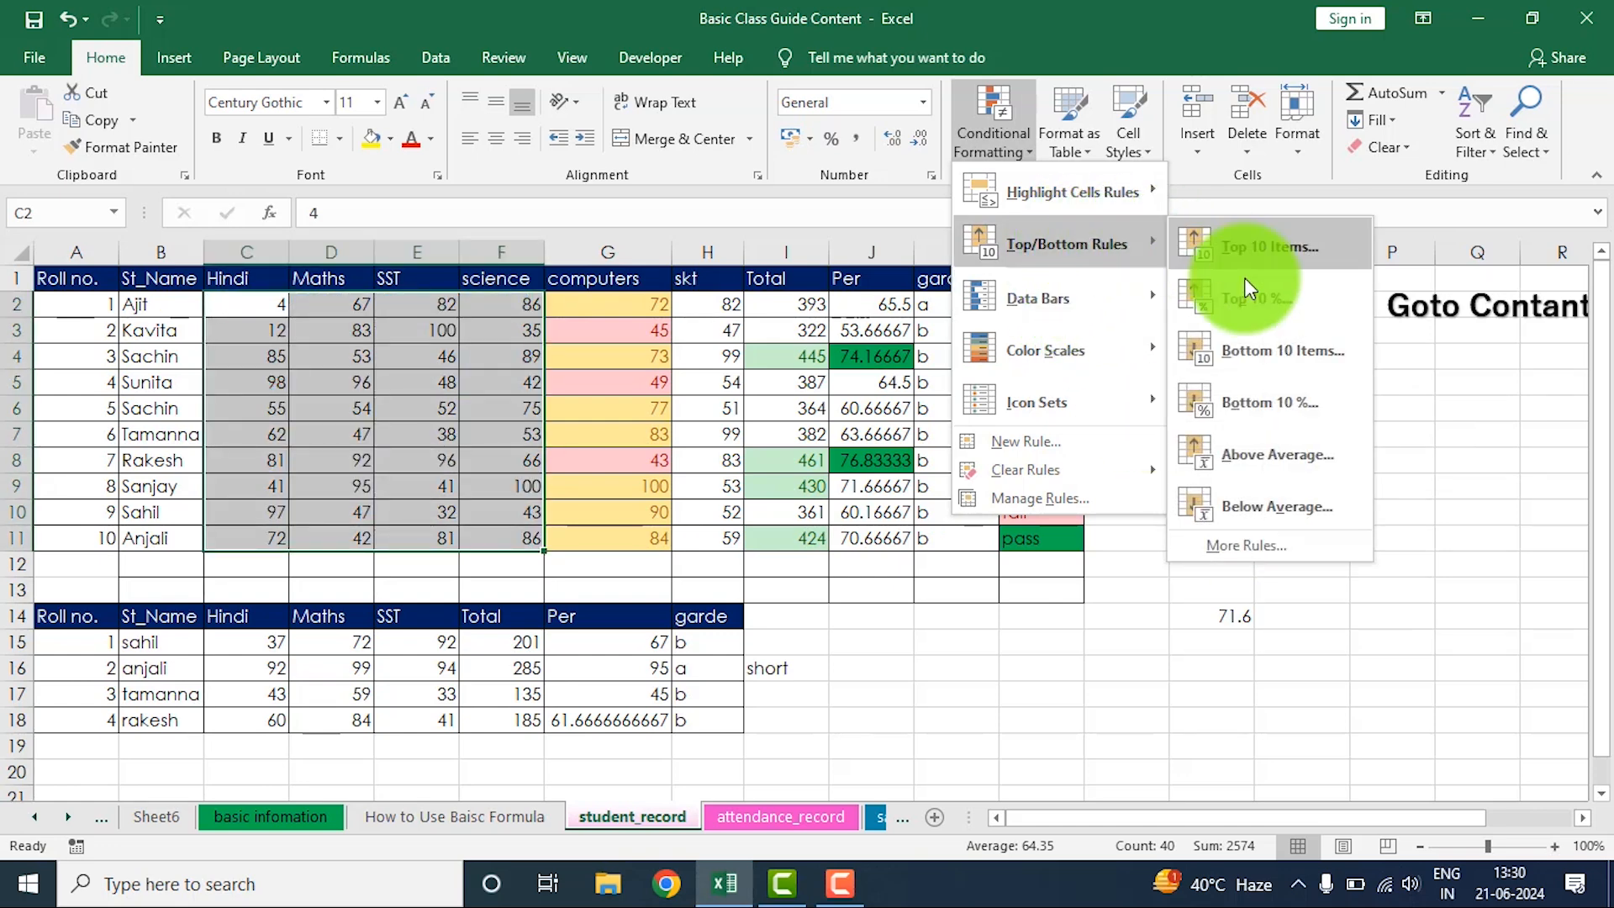
pyautogui.moveTo(1055, 190)
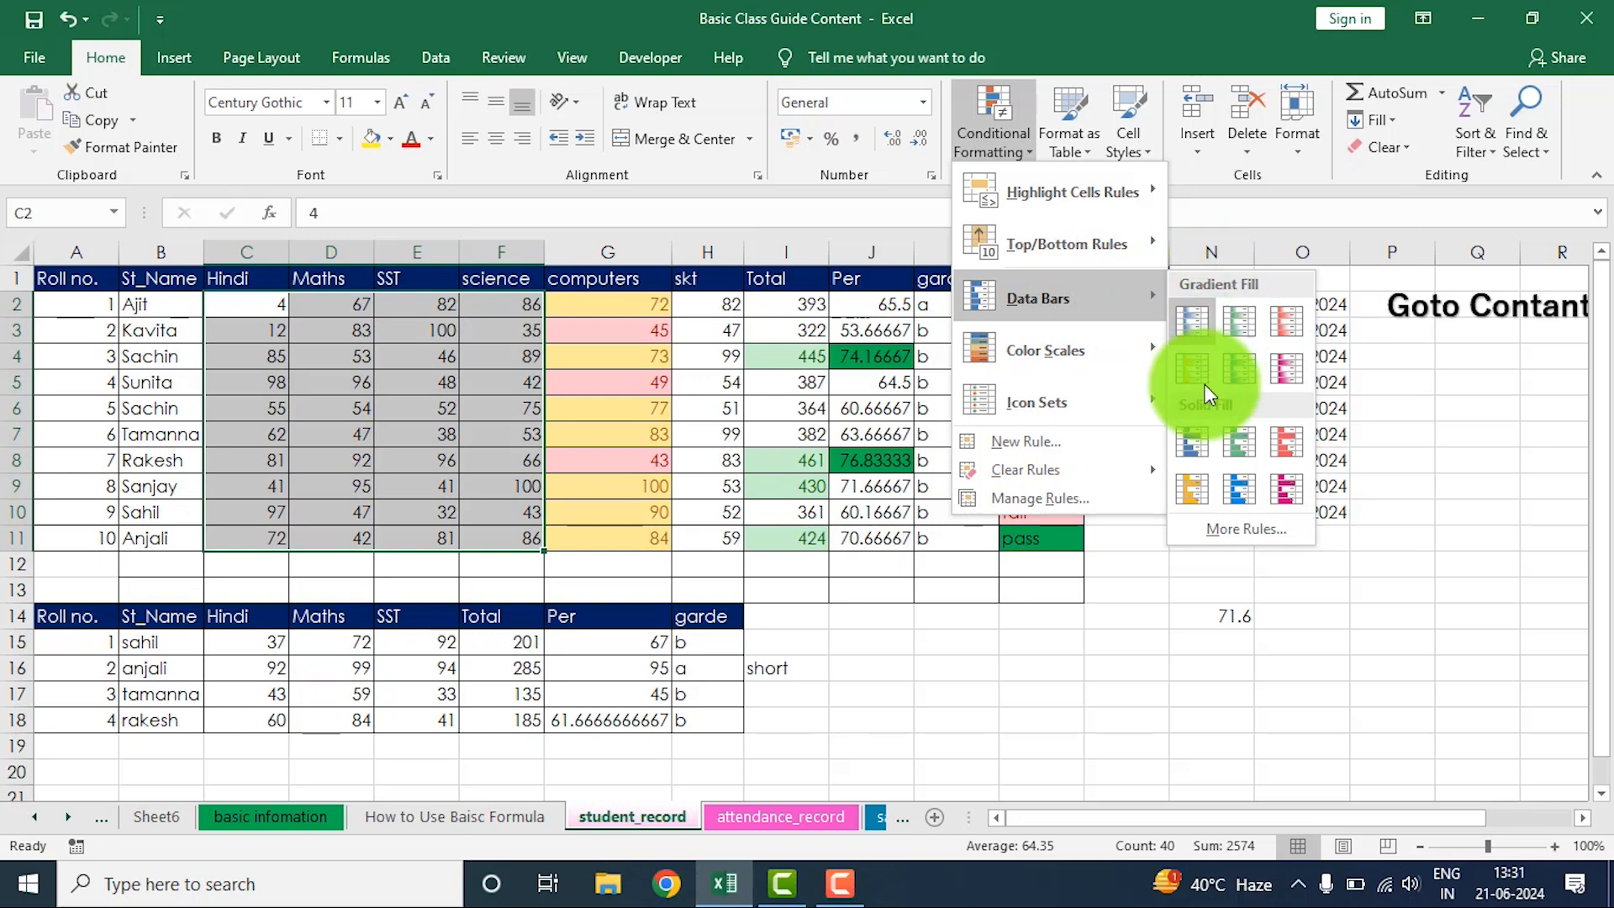
pyautogui.click(1194, 444)
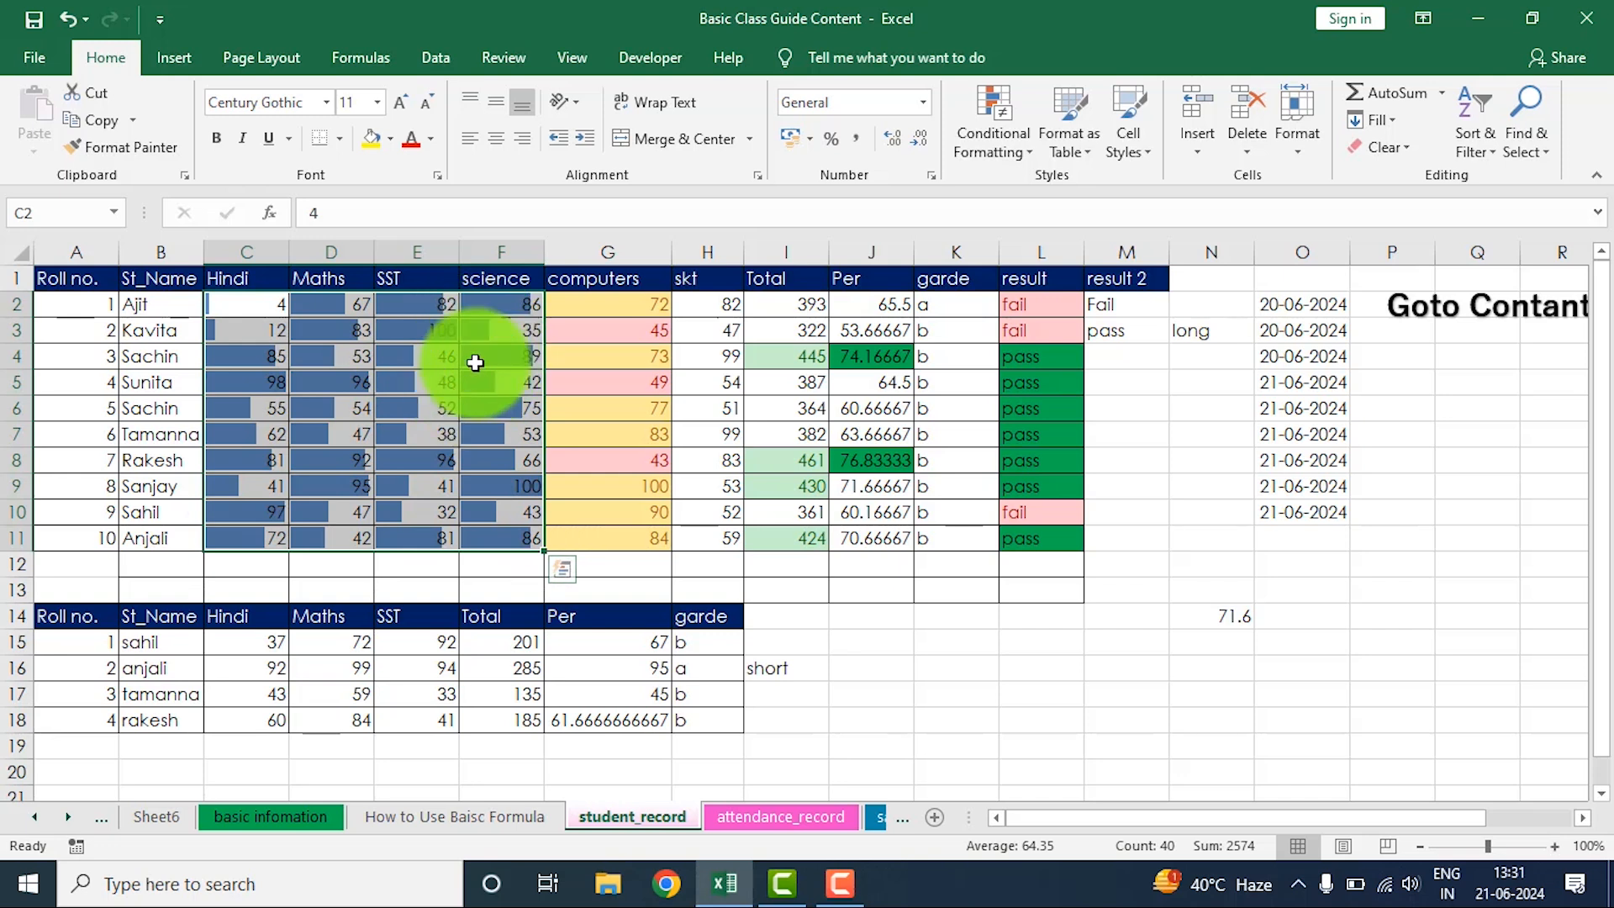
# Clear the data bar rule from the selected marks in C2:F11.
pyautogui.click(1025, 153)
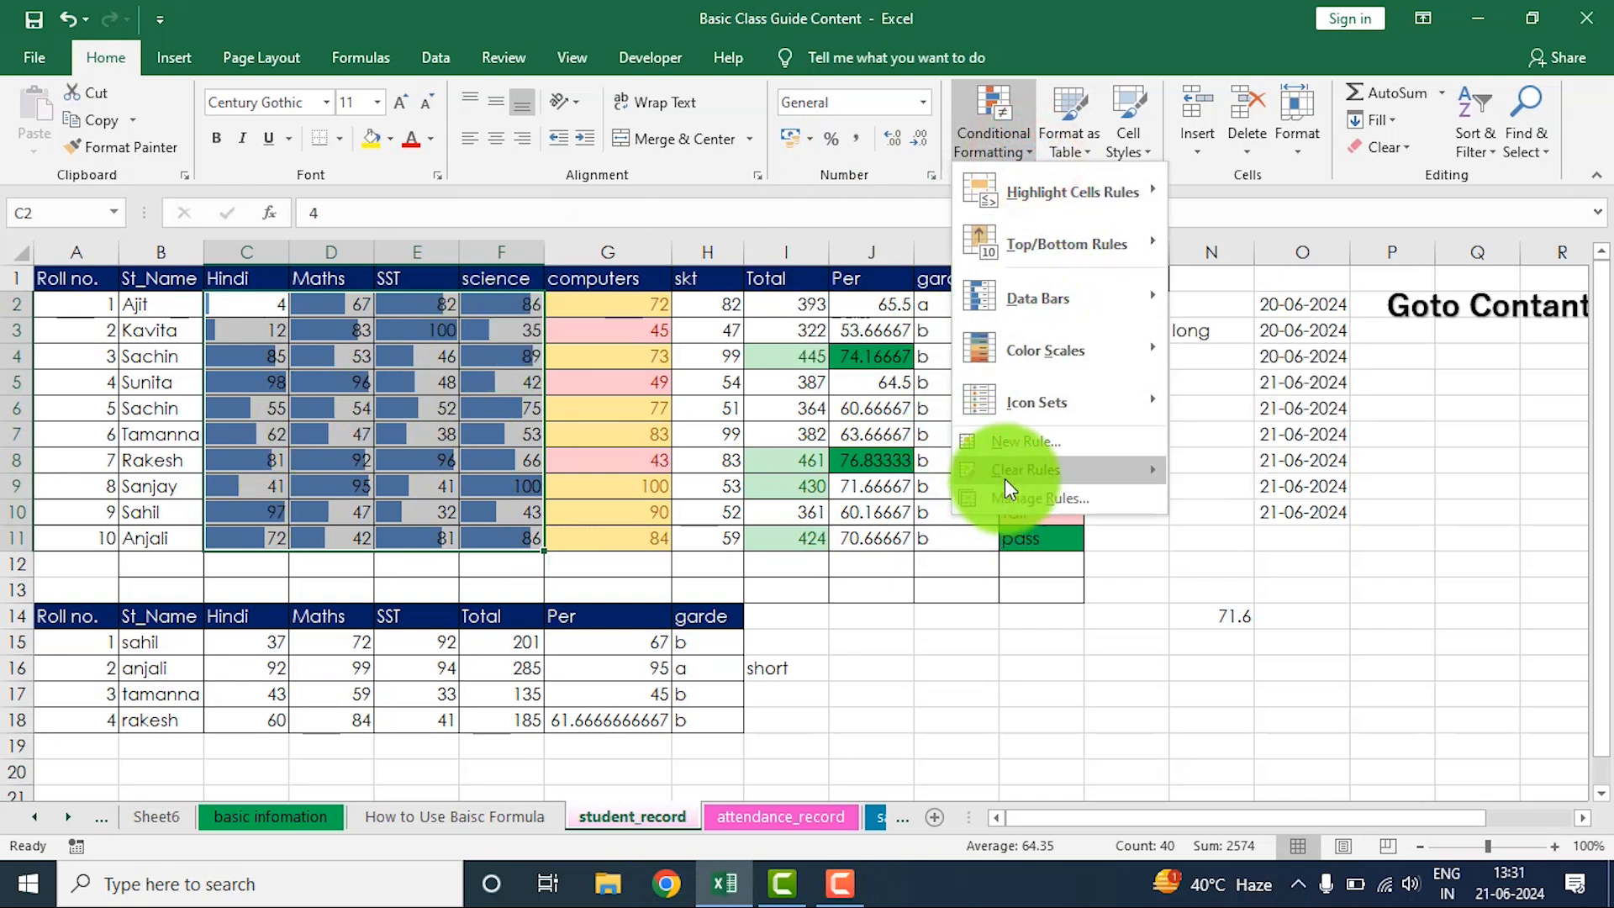
pyautogui.moveTo(1027, 469)
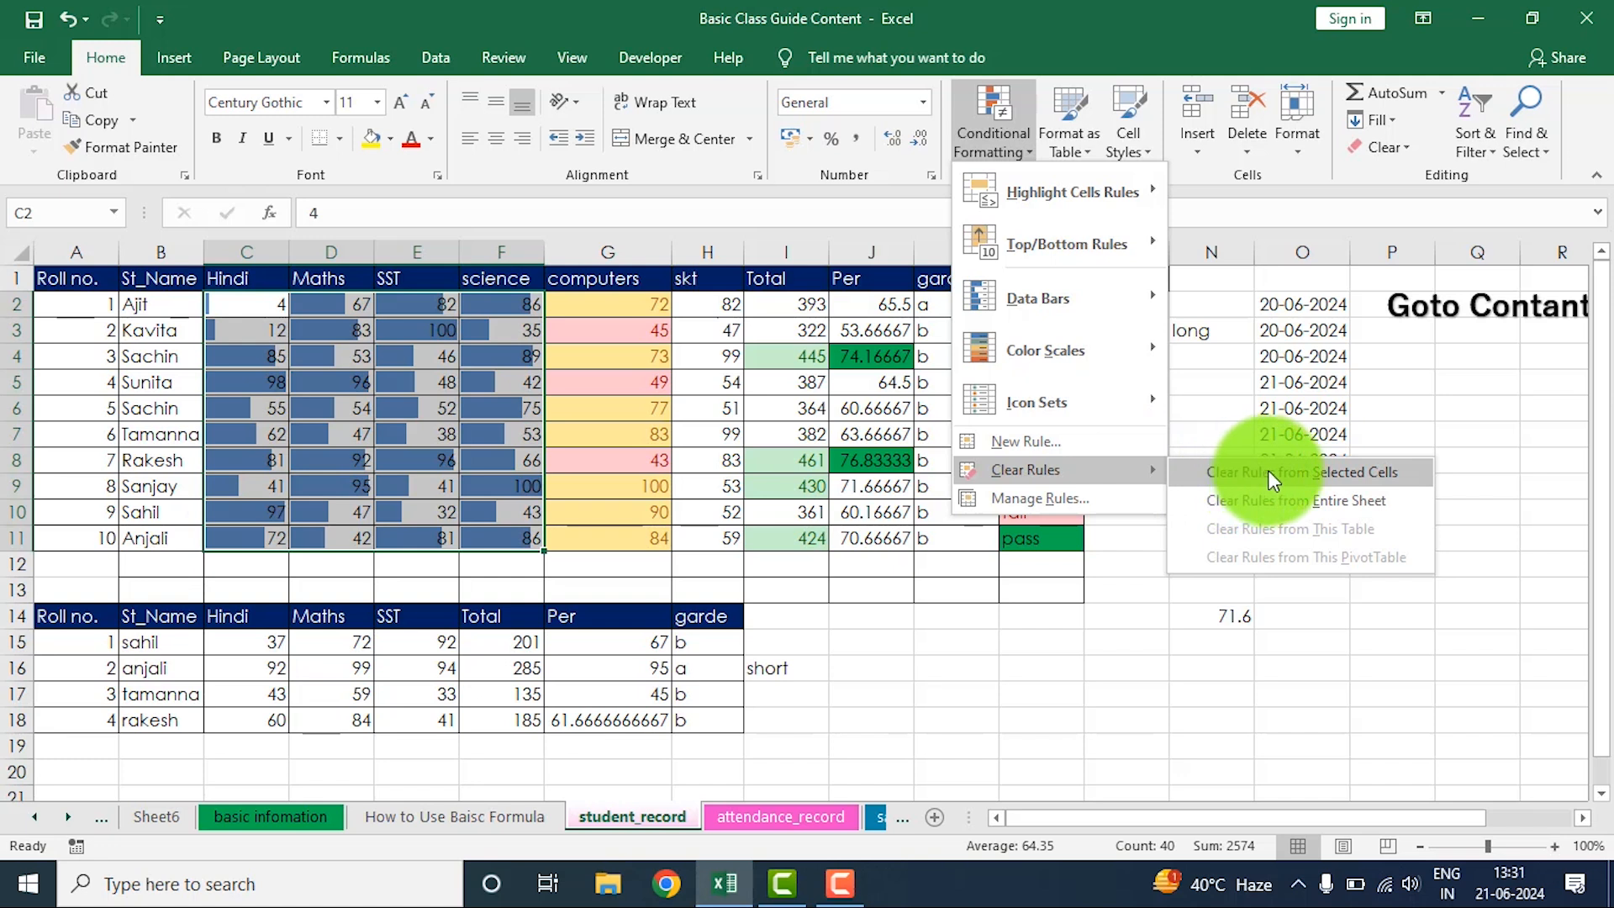
pyautogui.click(1317, 471)
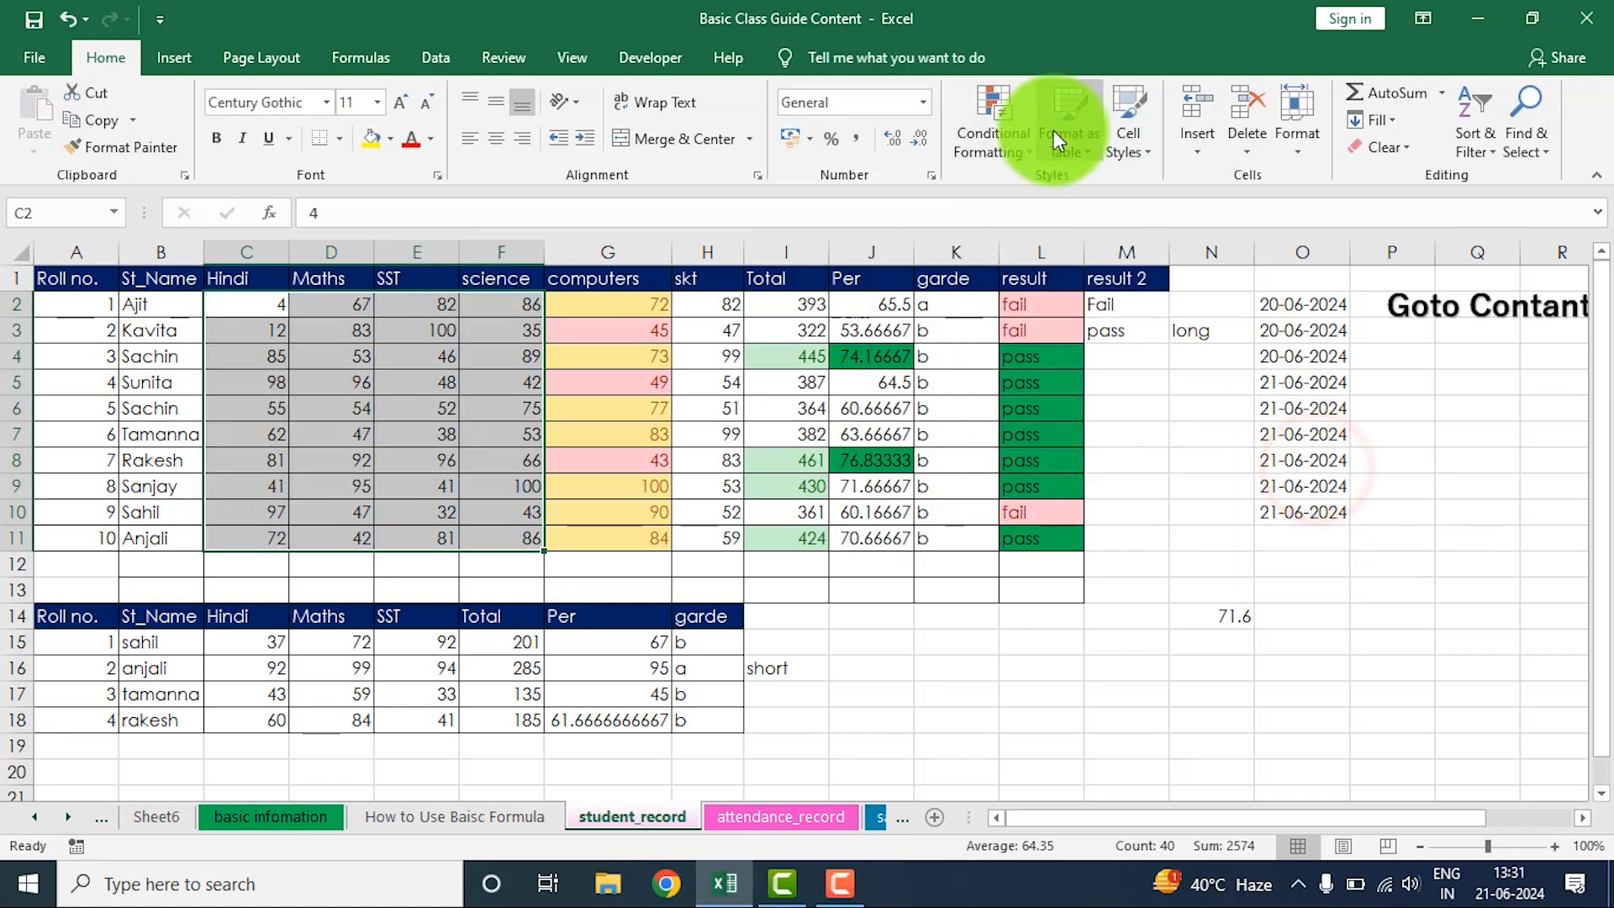
# Apply the Green - Yellow - Red color scale to the Hindi, Maths, SST and science marks in C2:F11.
pyautogui.click(1019, 149)
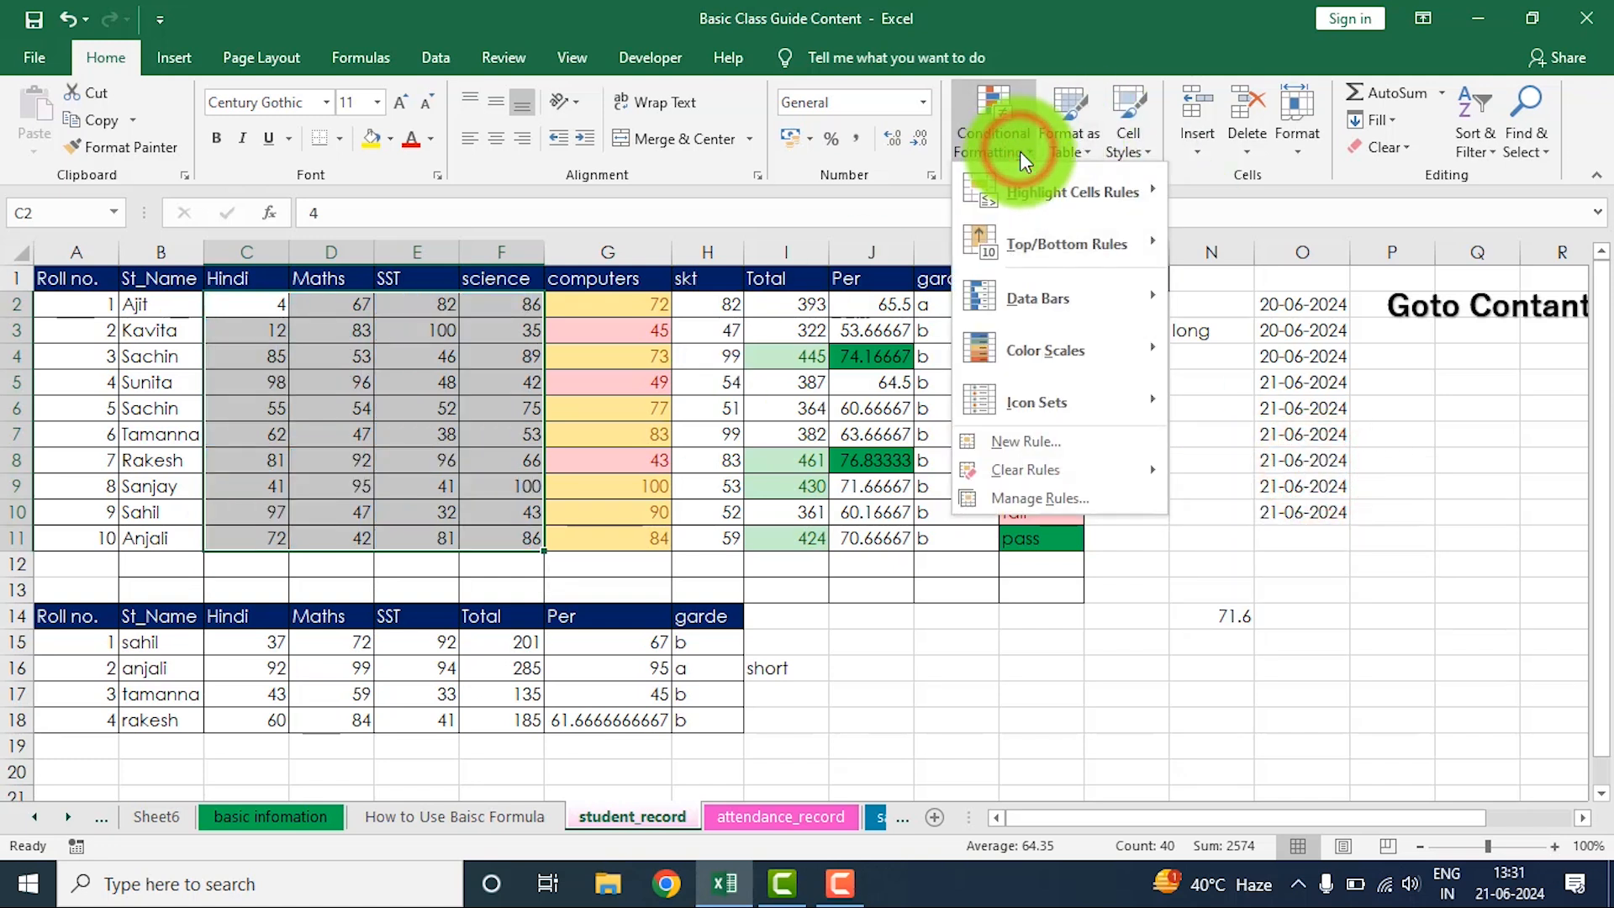
pyautogui.moveTo(1068, 300)
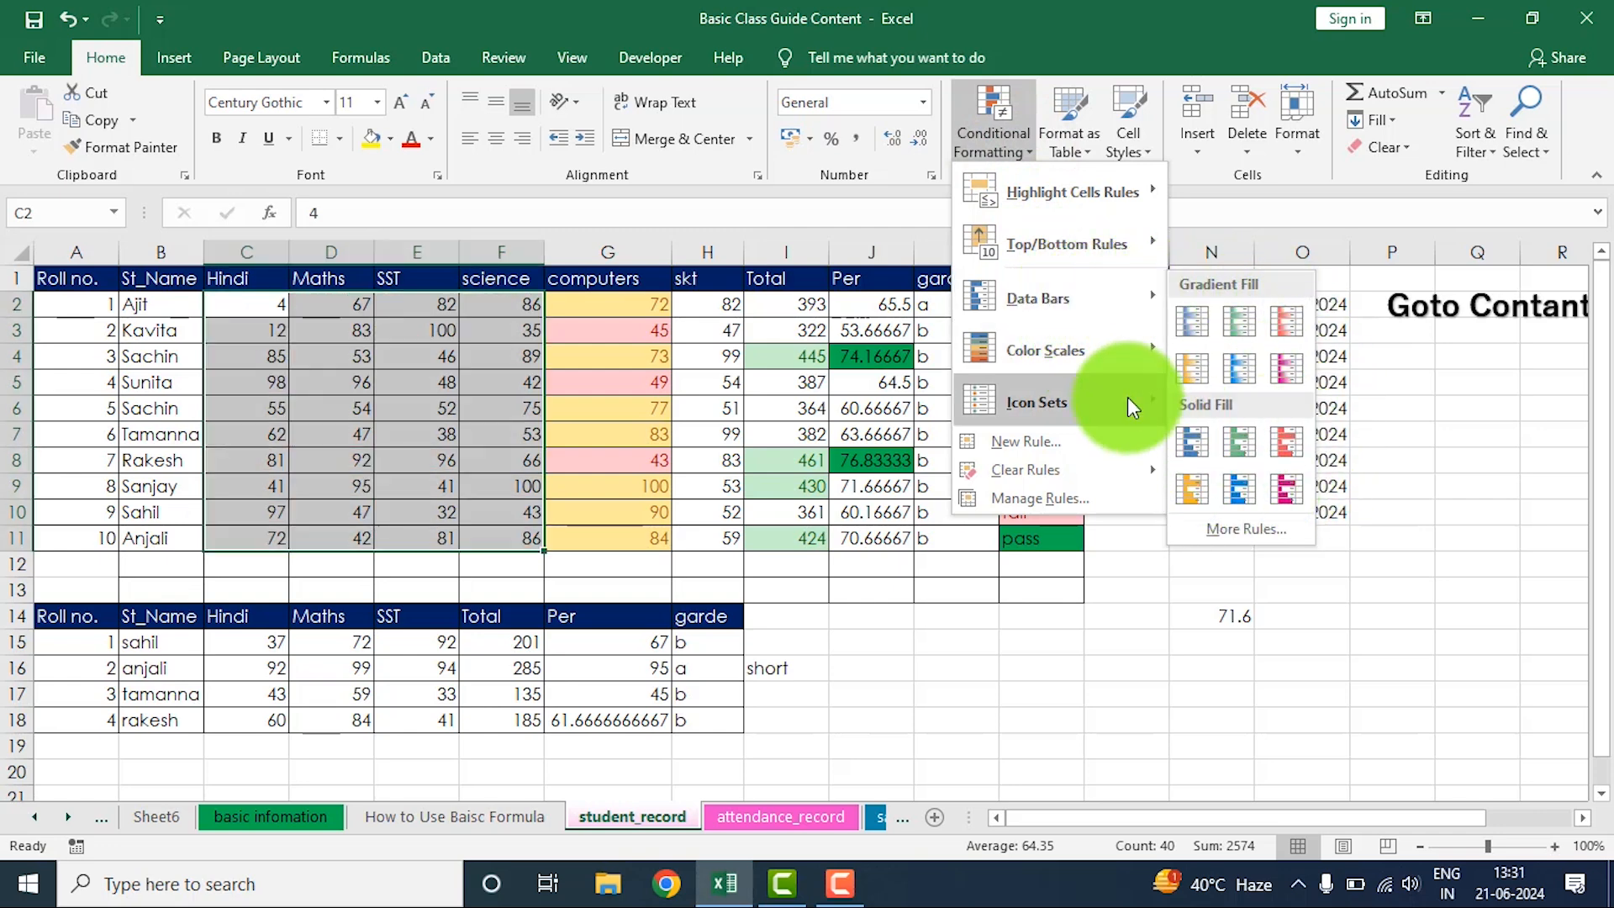
pyautogui.moveTo(1066, 355)
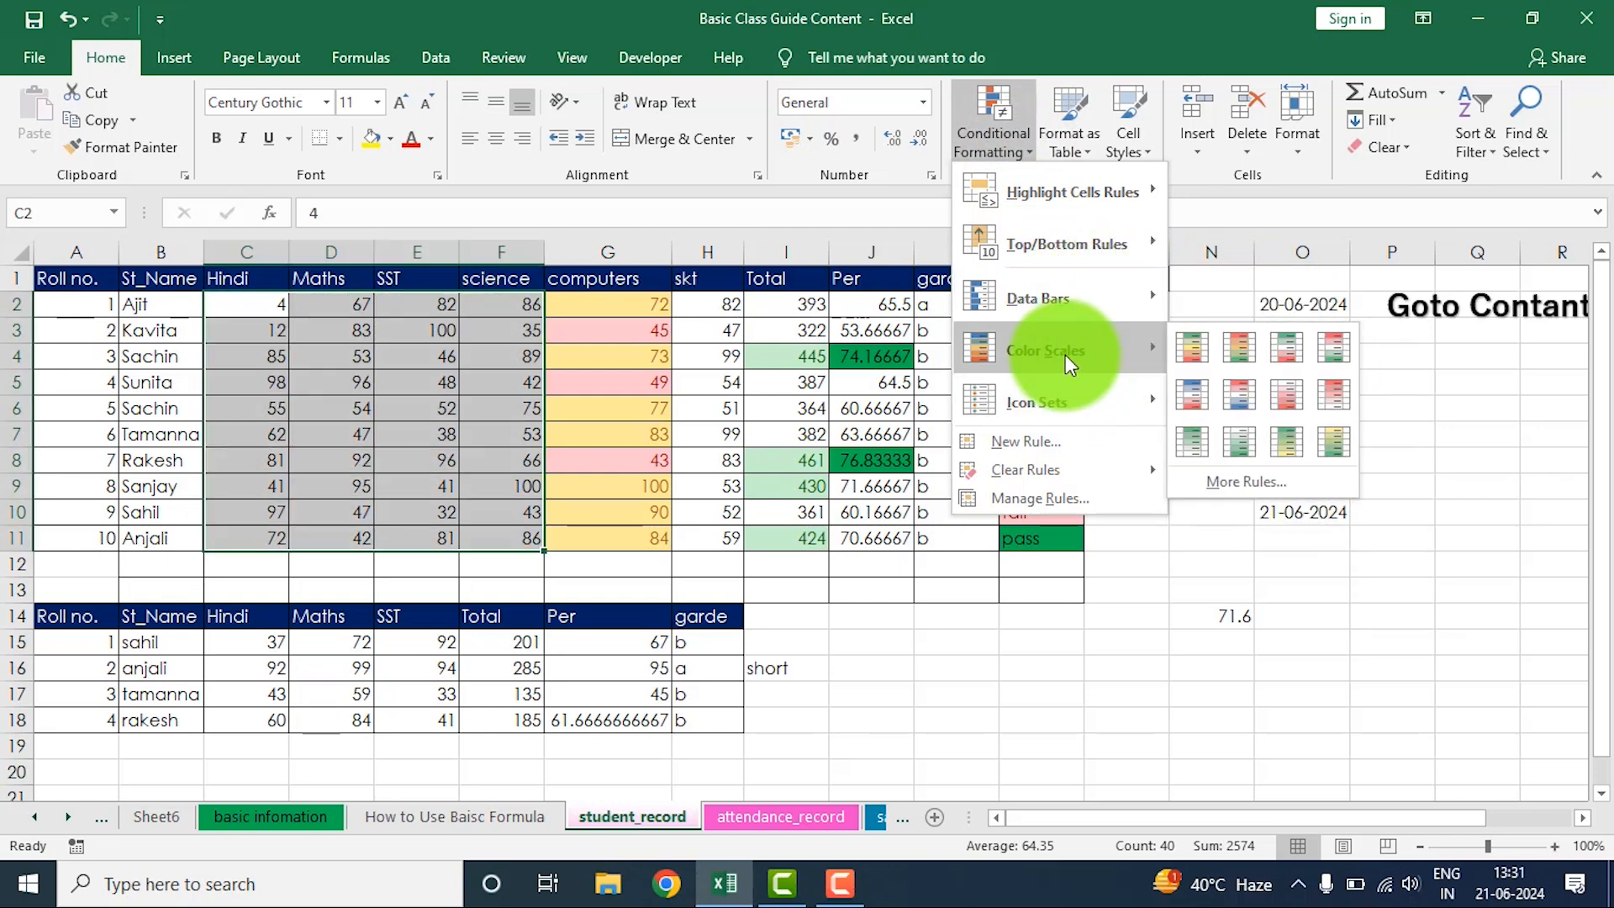
pyautogui.click(1196, 349)
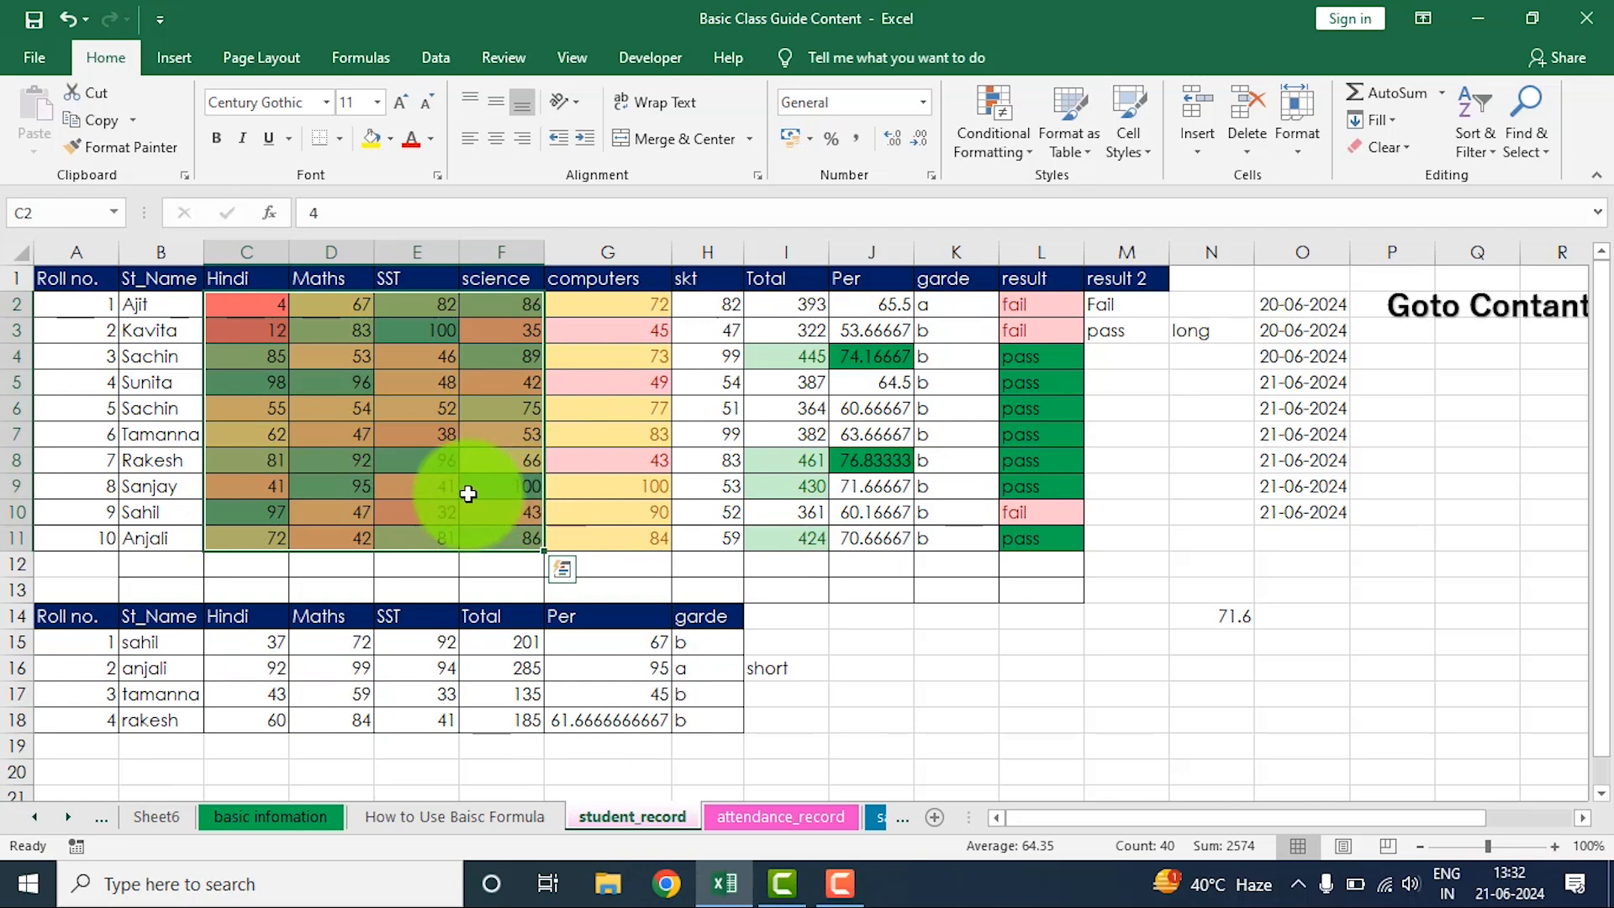
# Clear the color scale rule from the selected marks in C2:F11.
pyautogui.click(996, 147)
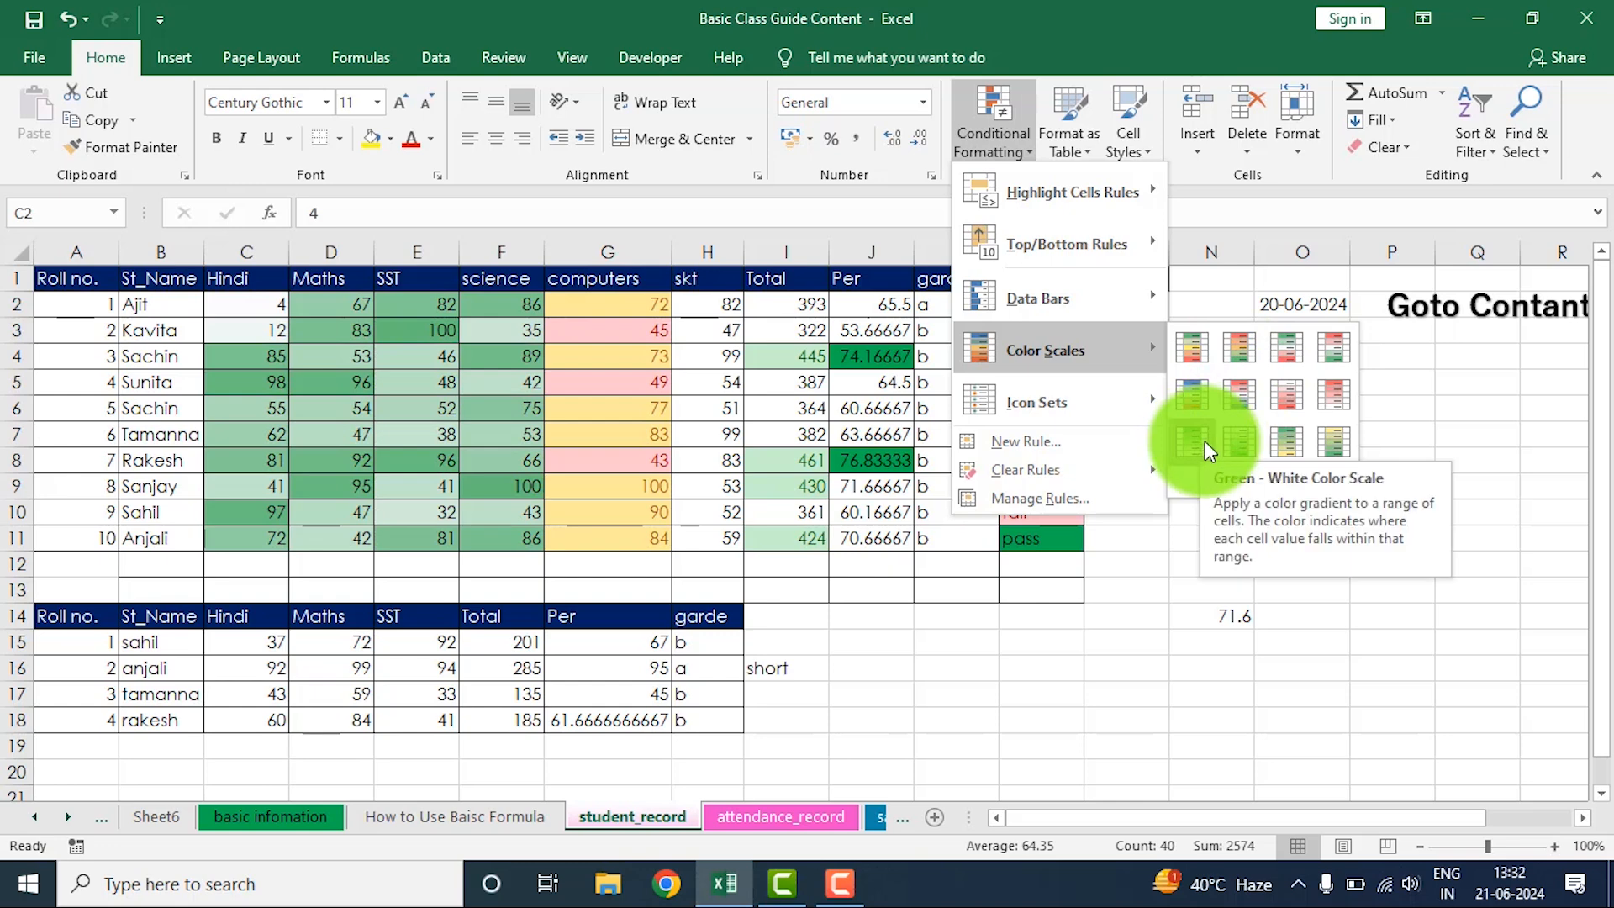
pyautogui.moveTo(1034, 472)
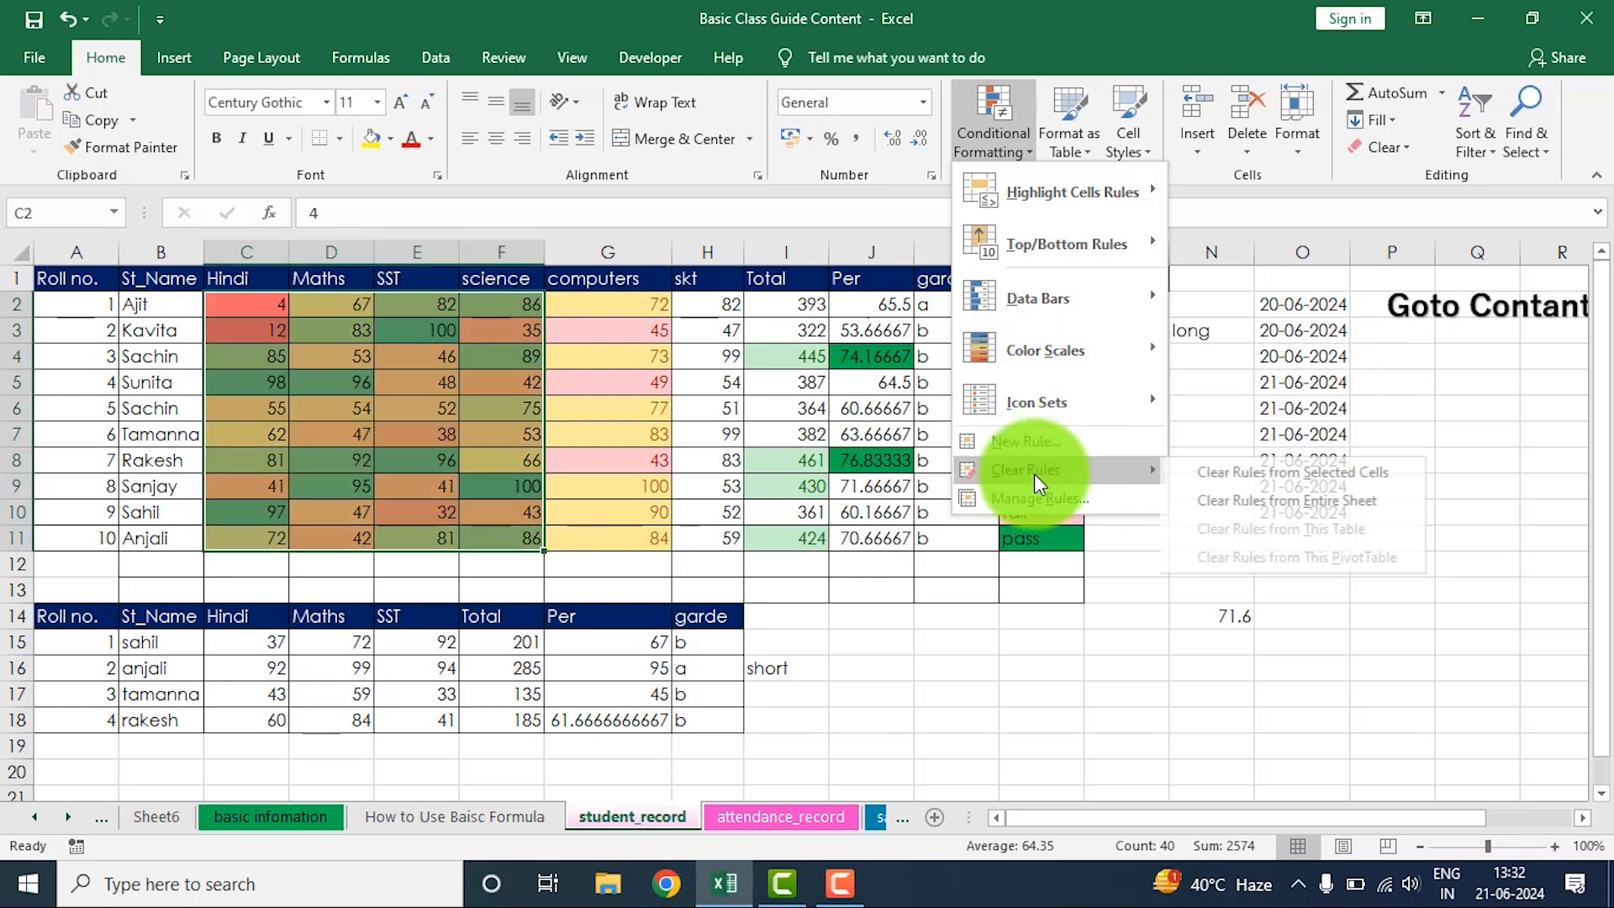
pyautogui.click(1258, 477)
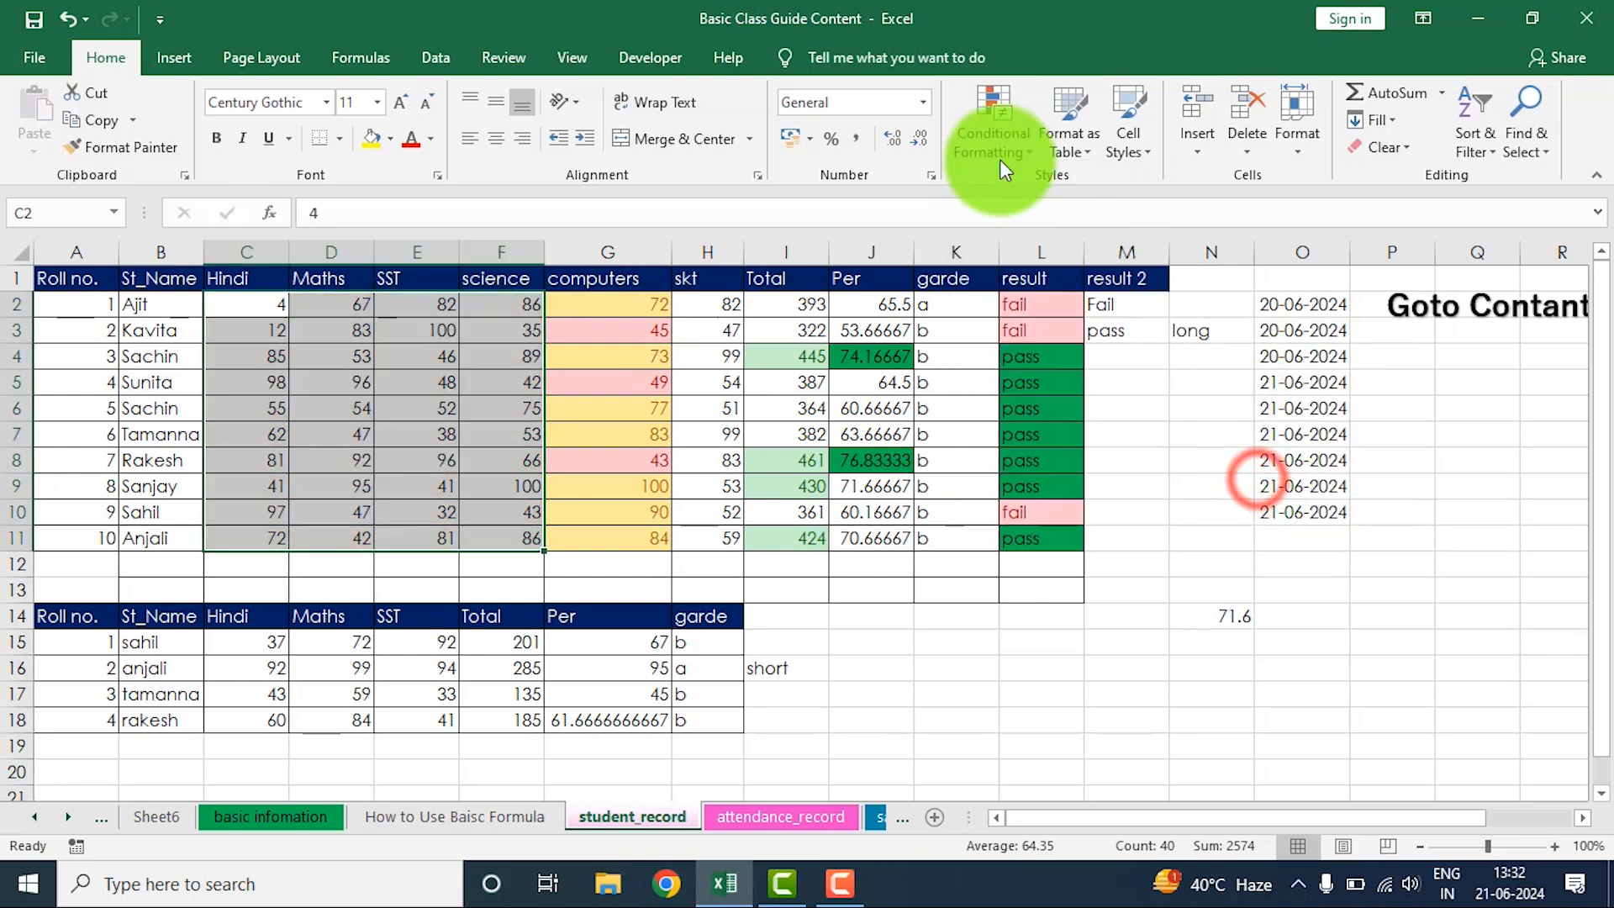
# Apply the directional icon set with three colored arrows to the marks in C2:F11.
pyautogui.click(1020, 145)
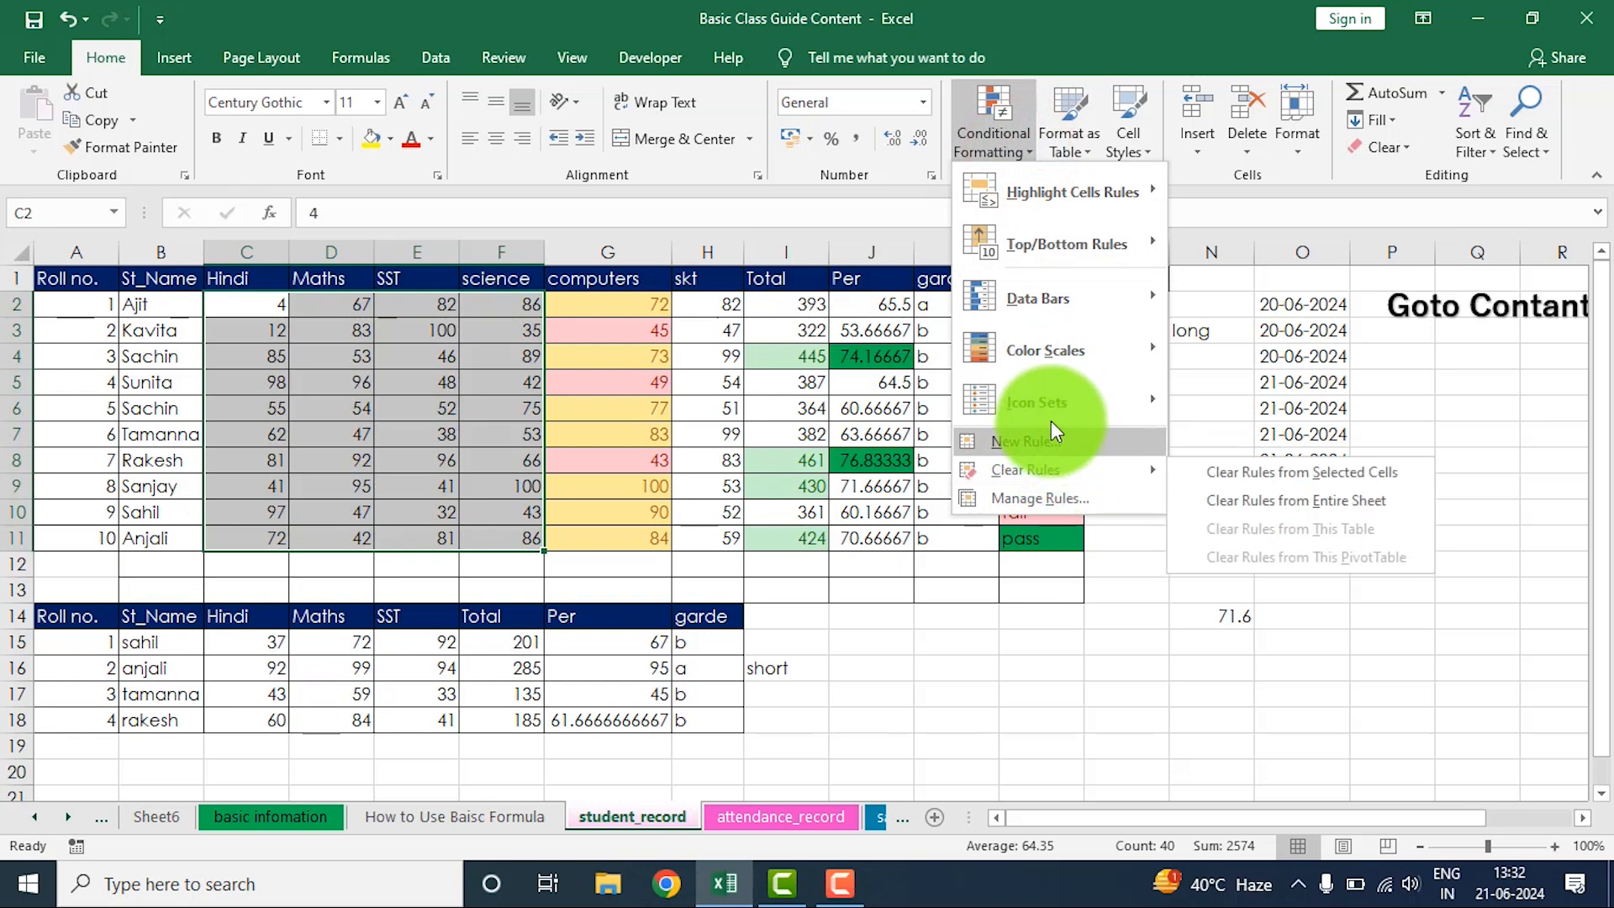
pyautogui.moveTo(1050, 404)
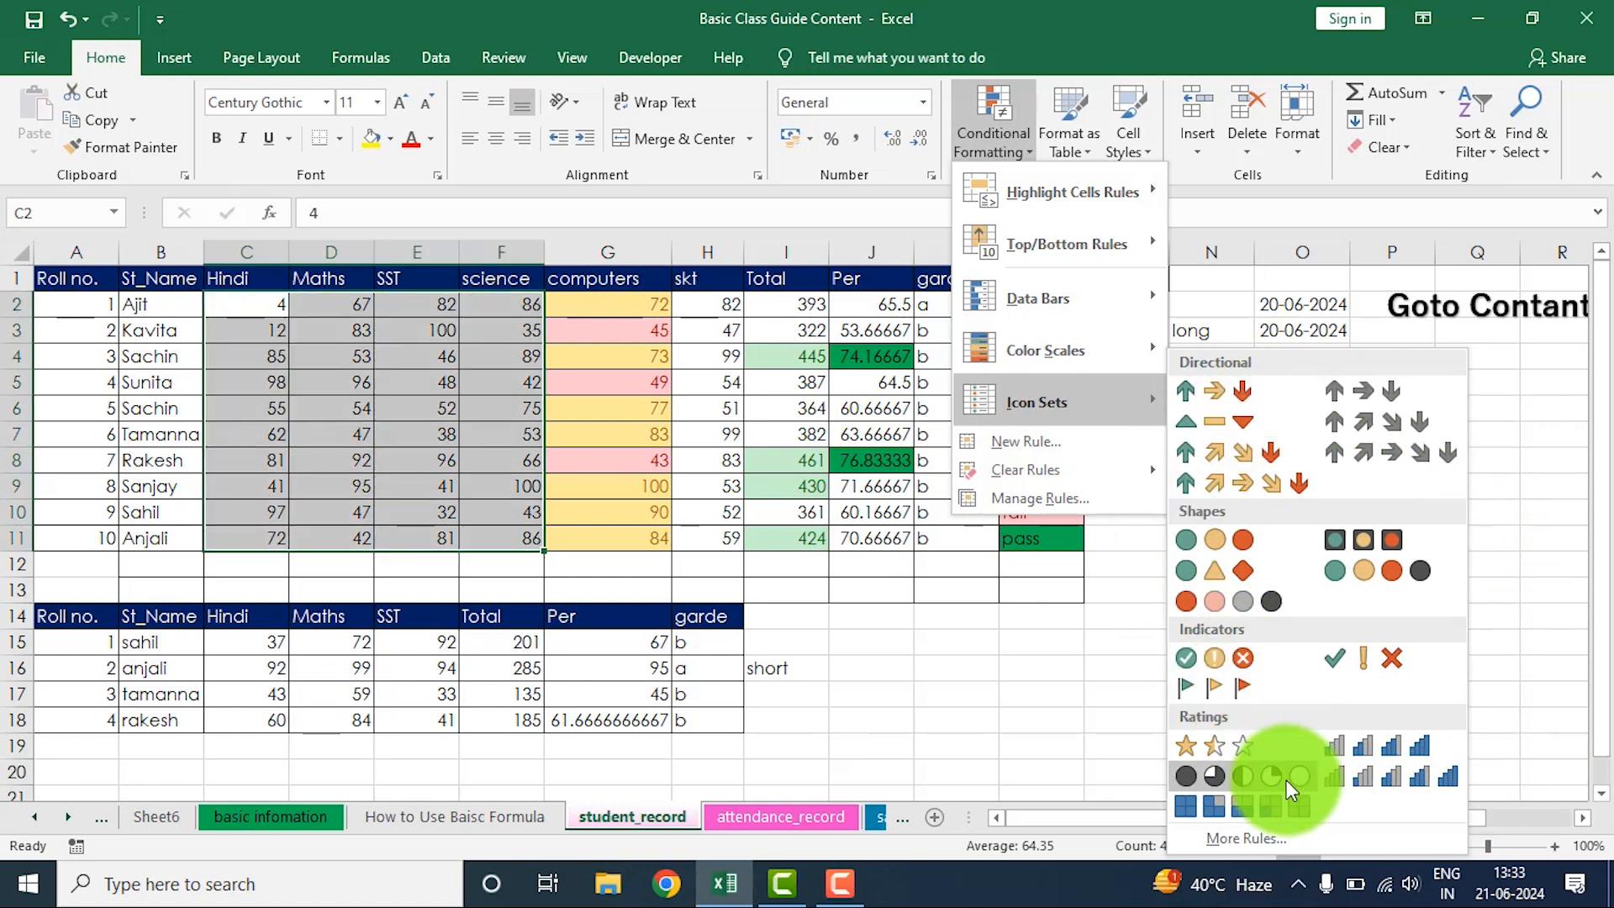
pyautogui.click(1209, 391)
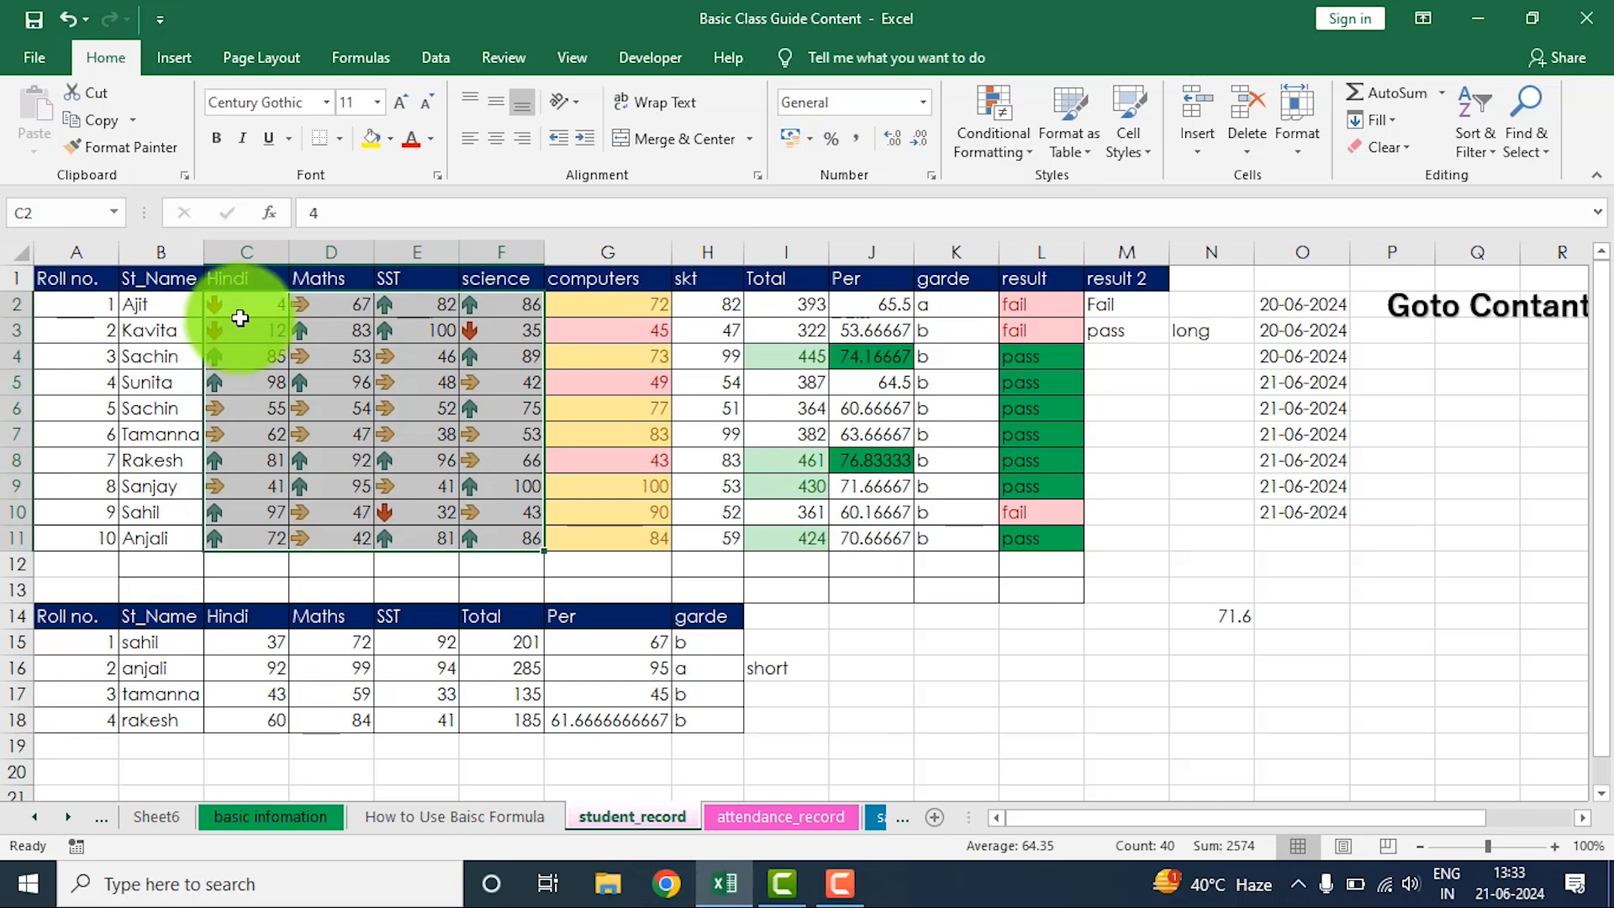
# View the rule types and format options offered for a new formatting rule on the selected marks.
pyautogui.click(1000, 145)
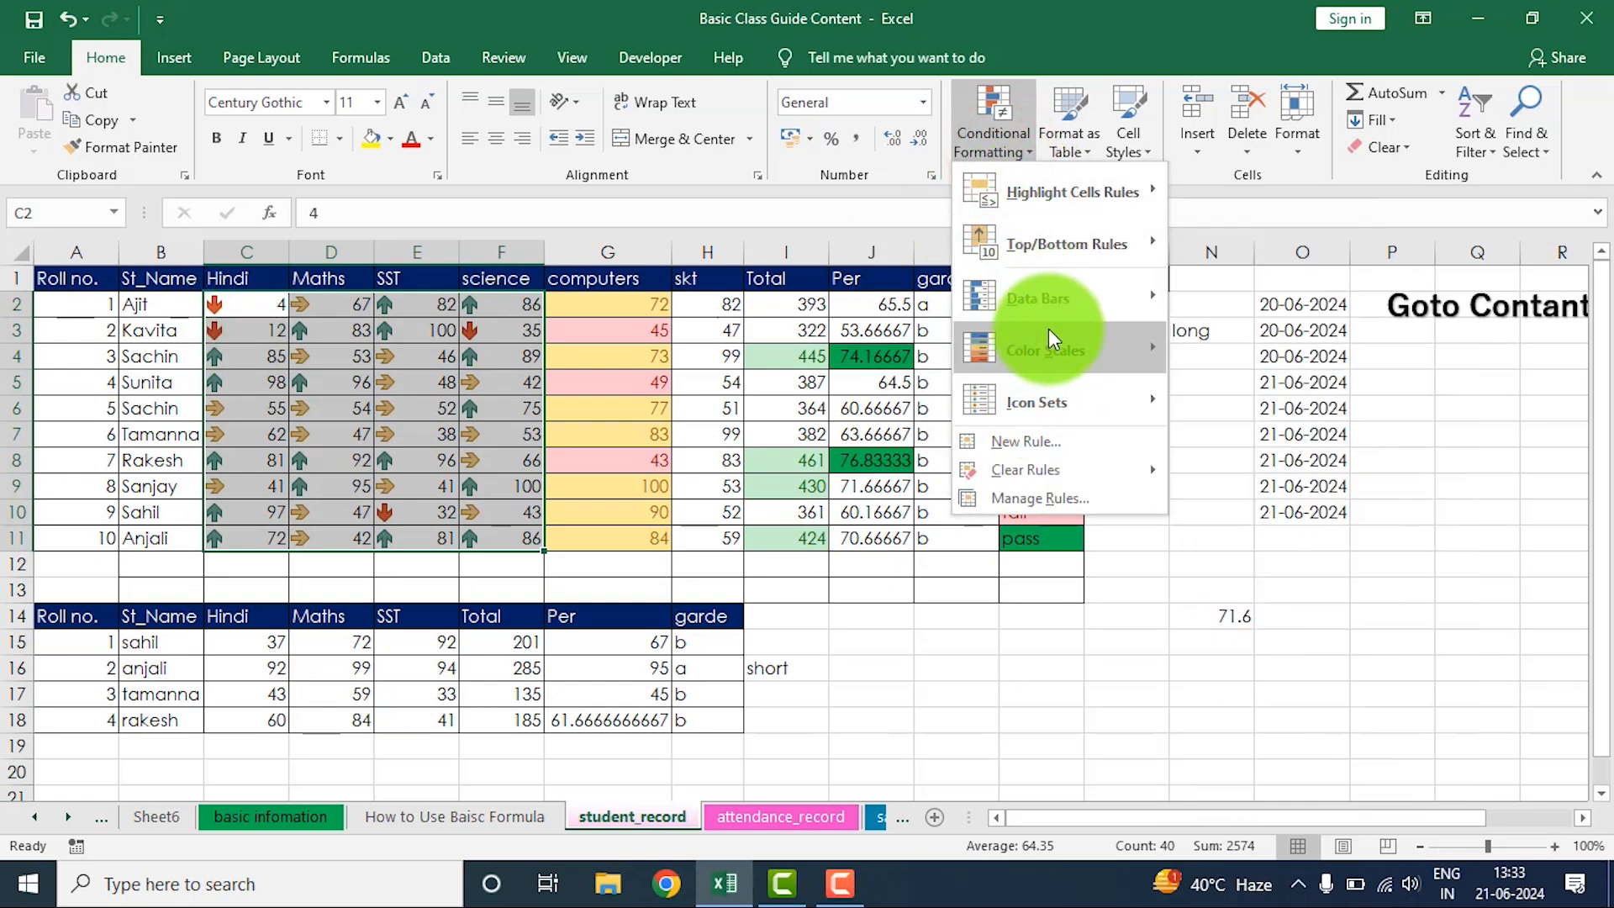
pyautogui.click(1026, 441)
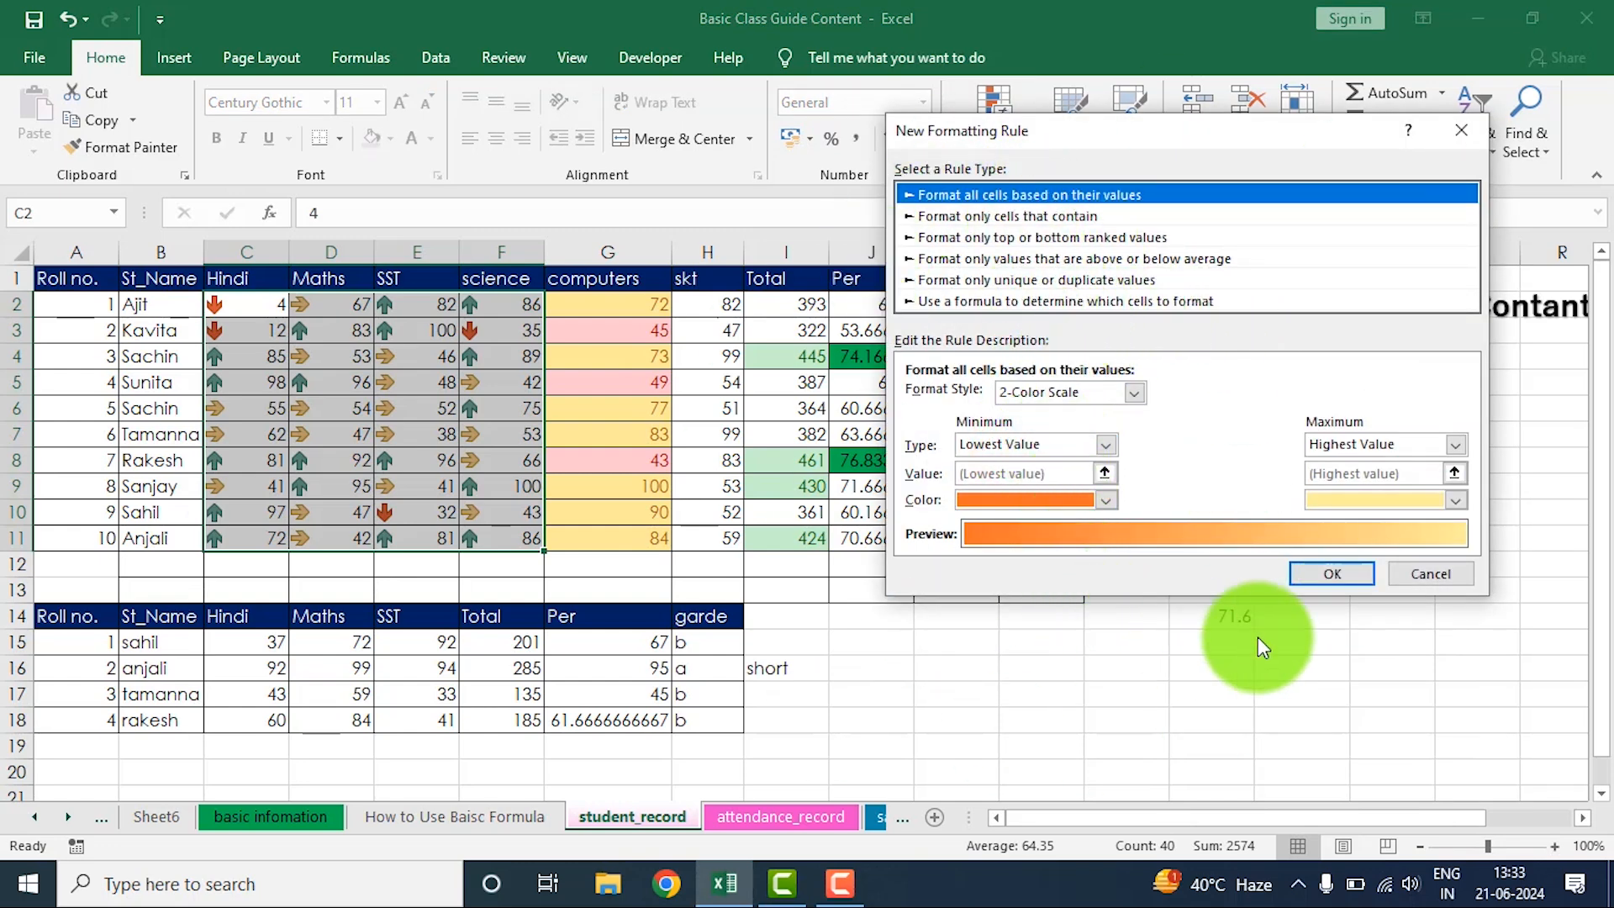
pyautogui.click(1421, 575)
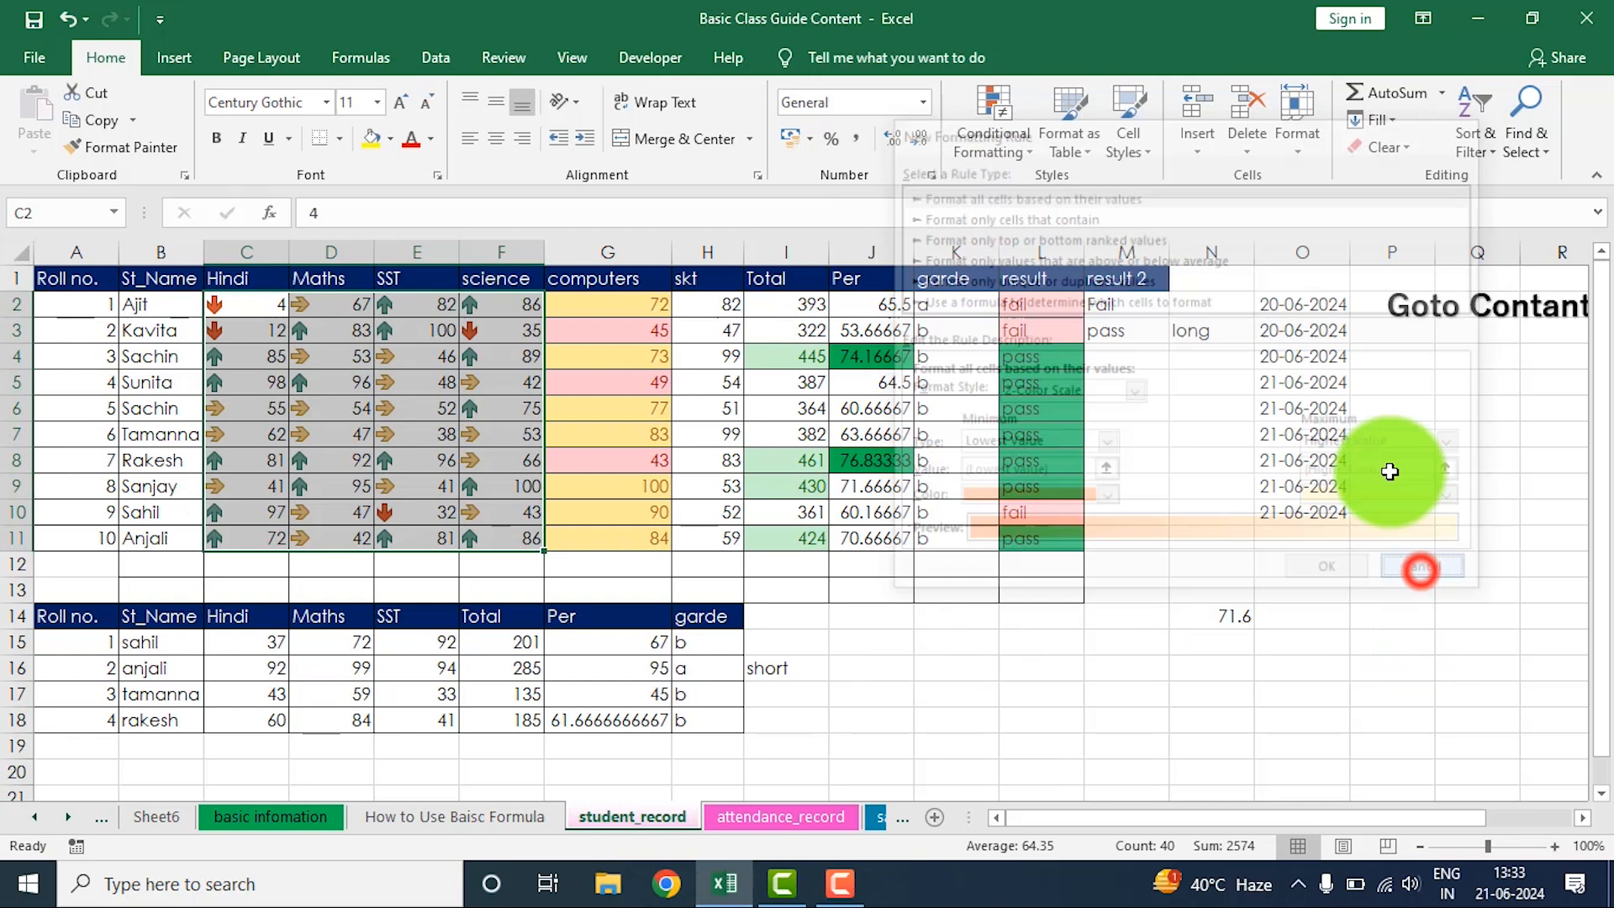
# Review the conditional formatting rules that apply to the selected marks in C2:F11.
pyautogui.click(1020, 158)
pyautogui.moveTo(1043, 471)
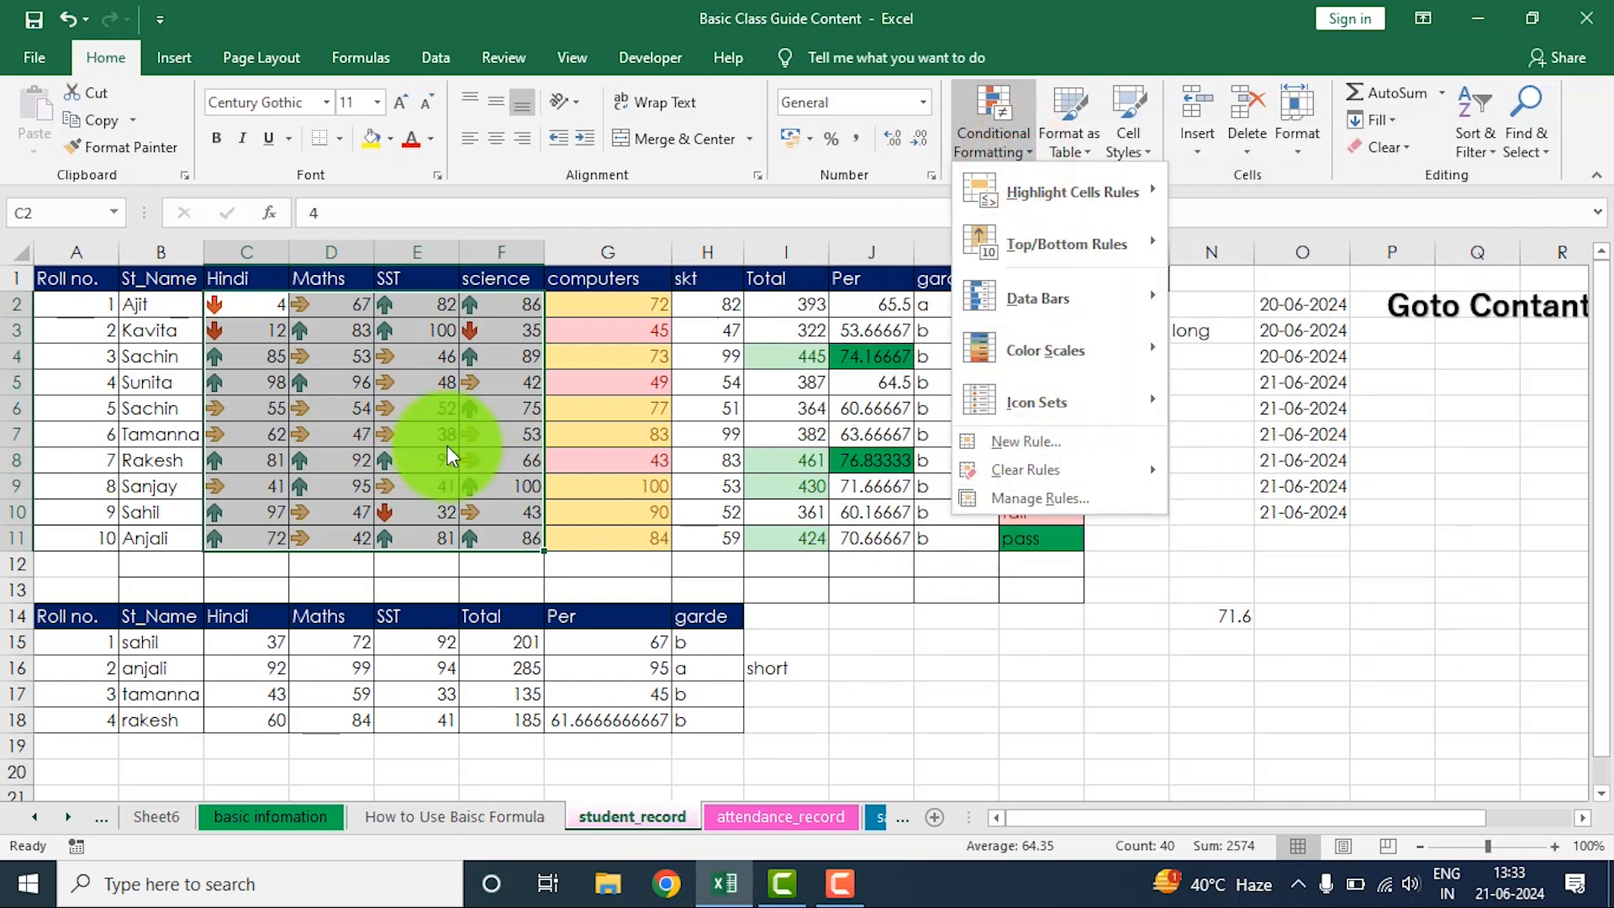
pyautogui.click(1036, 499)
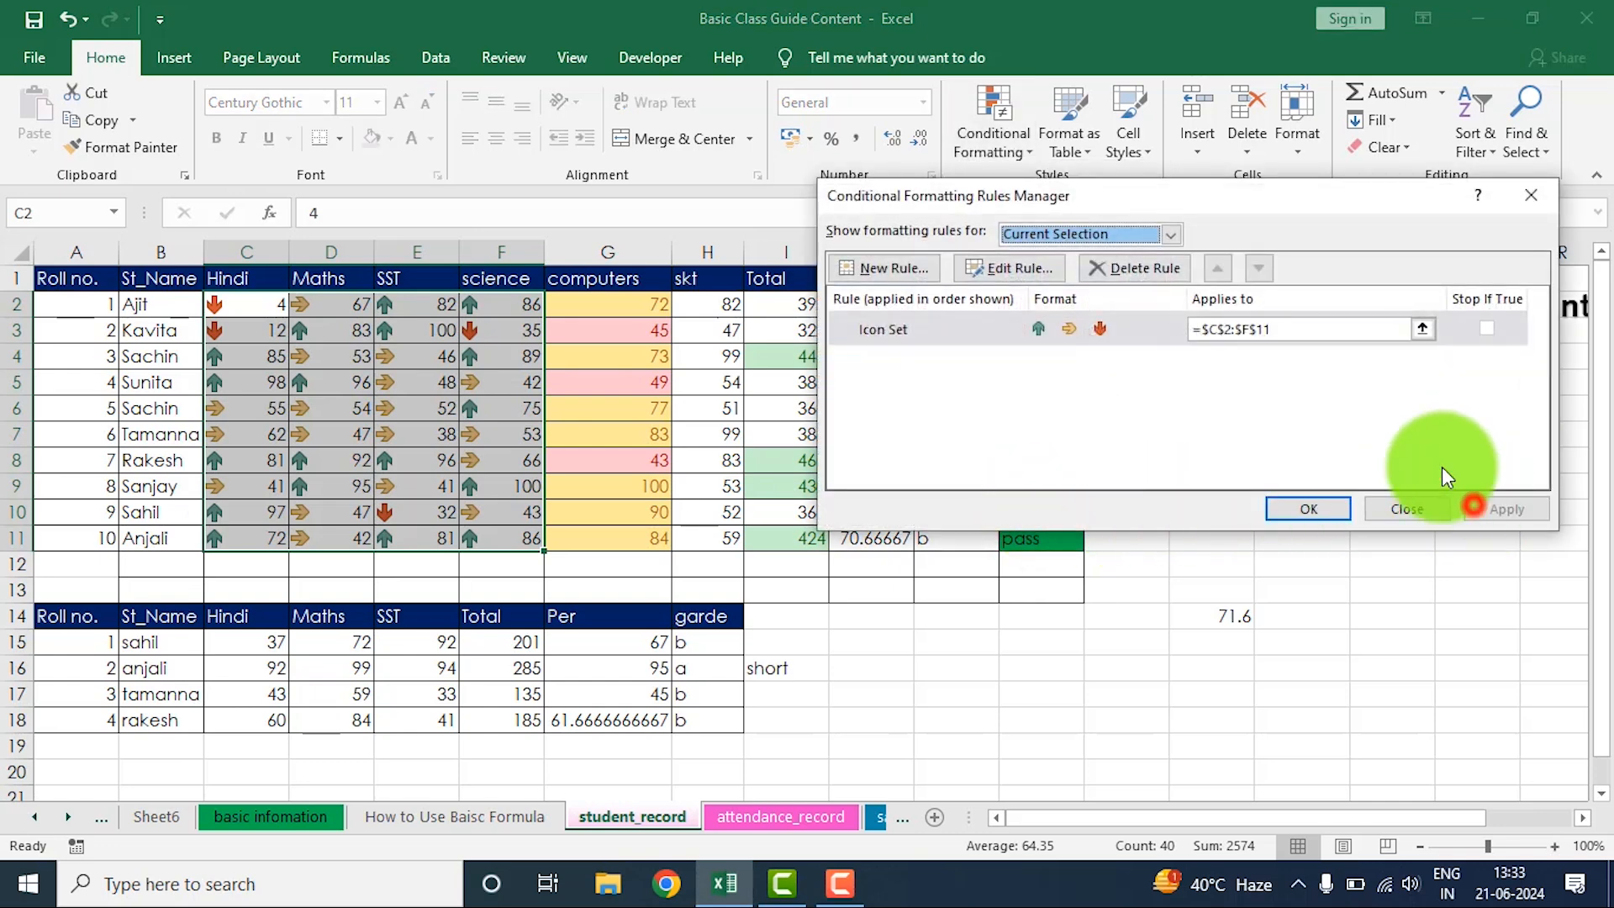
pyautogui.click(1531, 195)
# Open the Icon Set rule on C2:F11 for editing and choose Icon Sets as its format style.
pyautogui.click(978, 150)
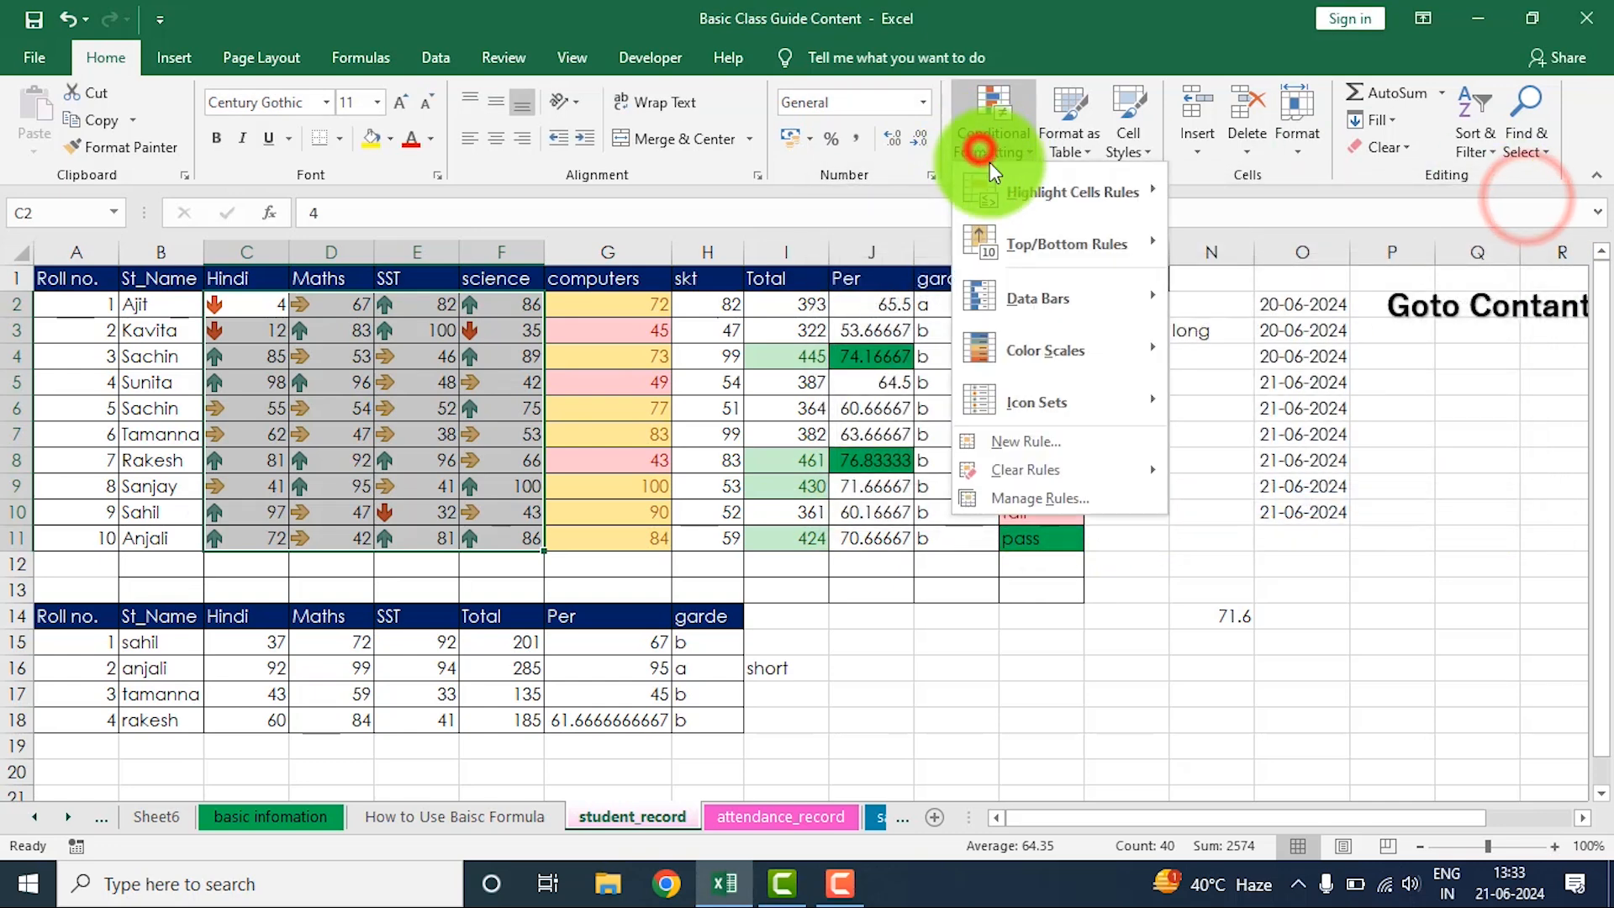
pyautogui.click(1039, 496)
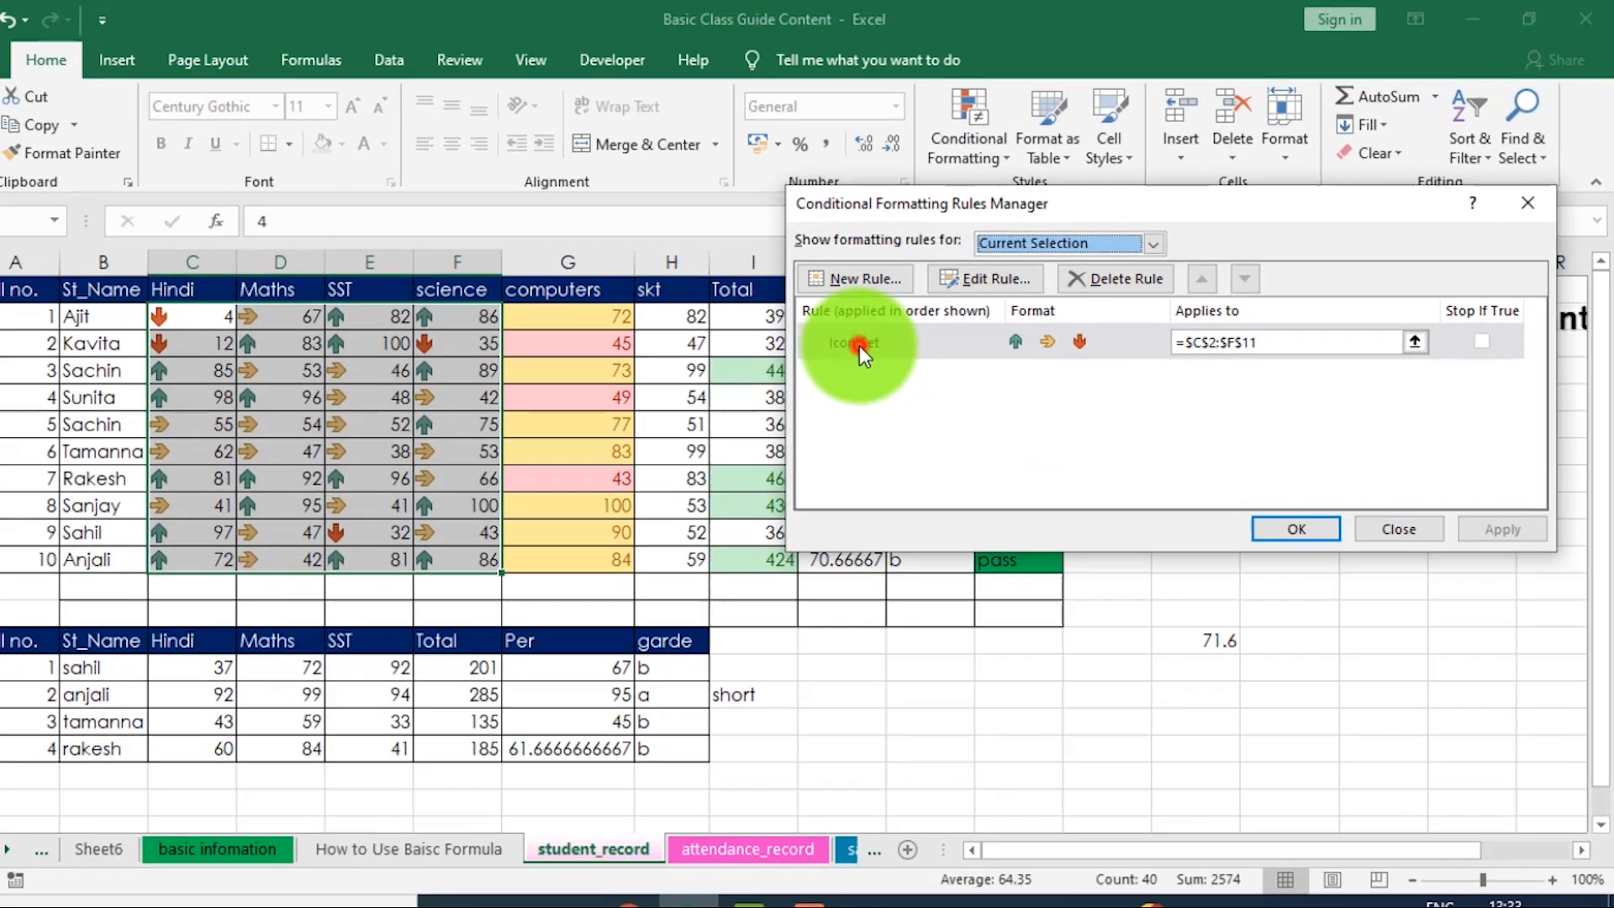
pyautogui.click(879, 329)
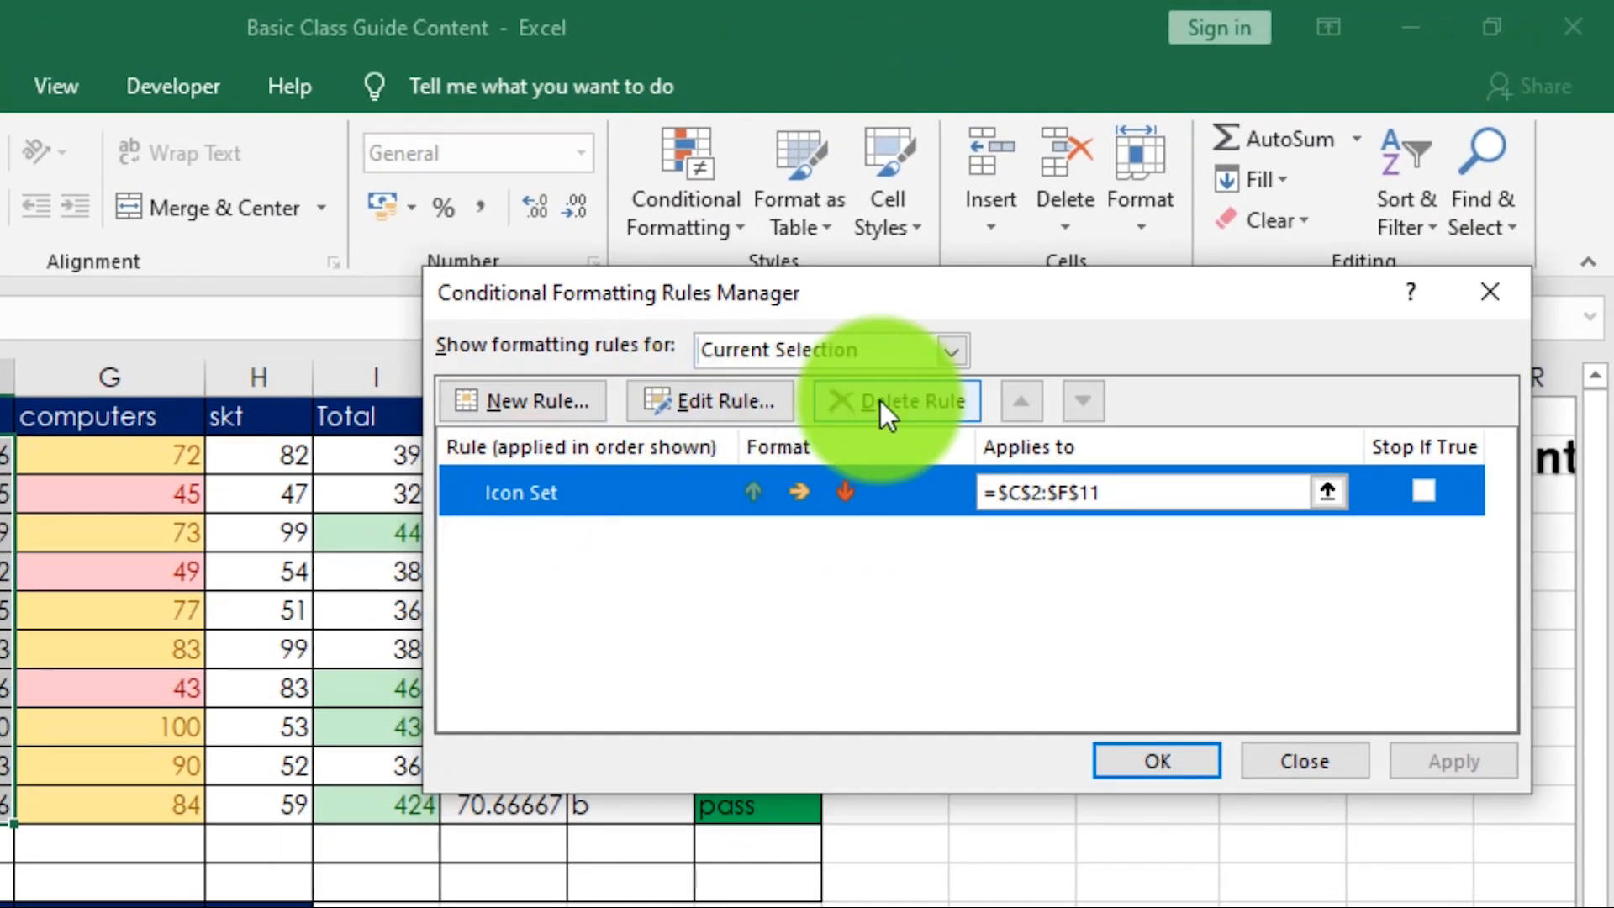
pyautogui.click(718, 406)
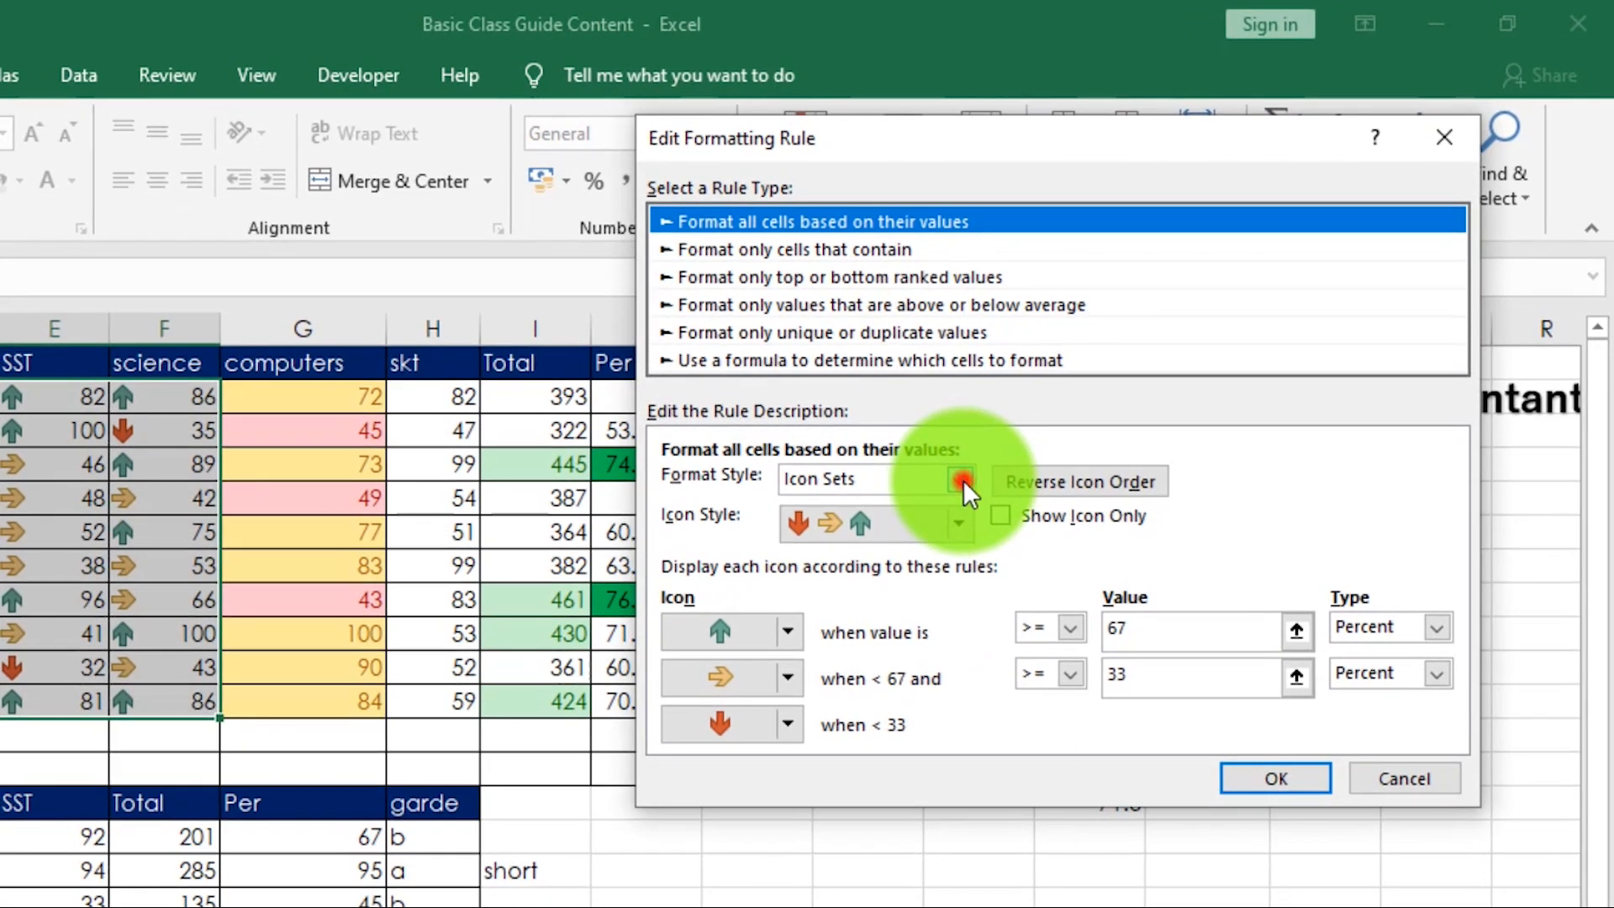
pyautogui.click(866, 549)
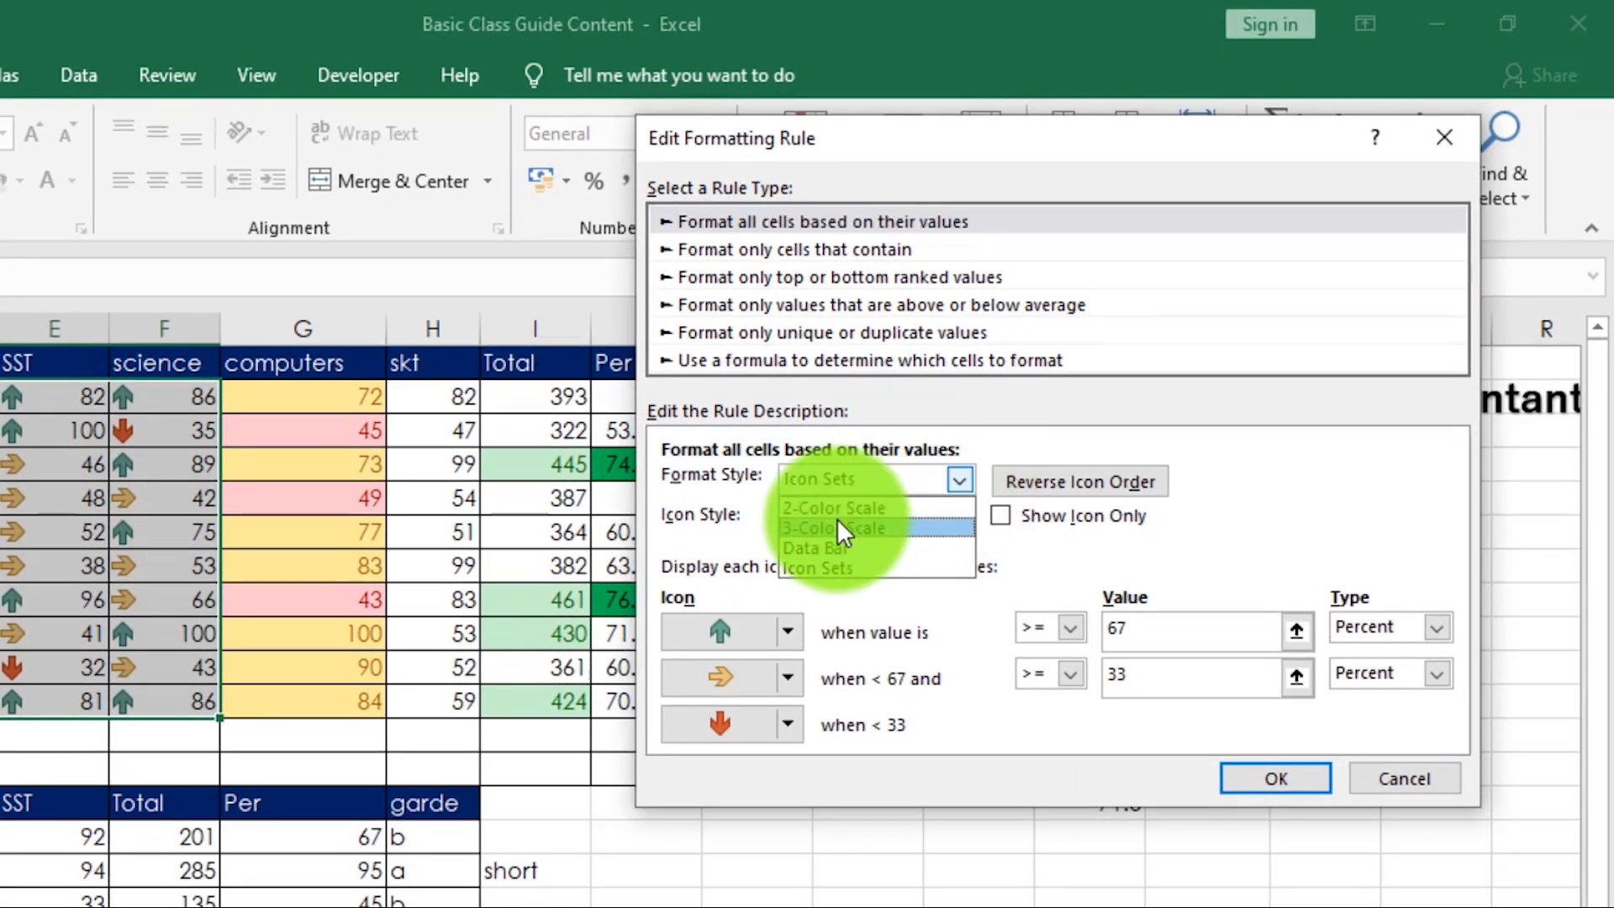
pyautogui.click(829, 566)
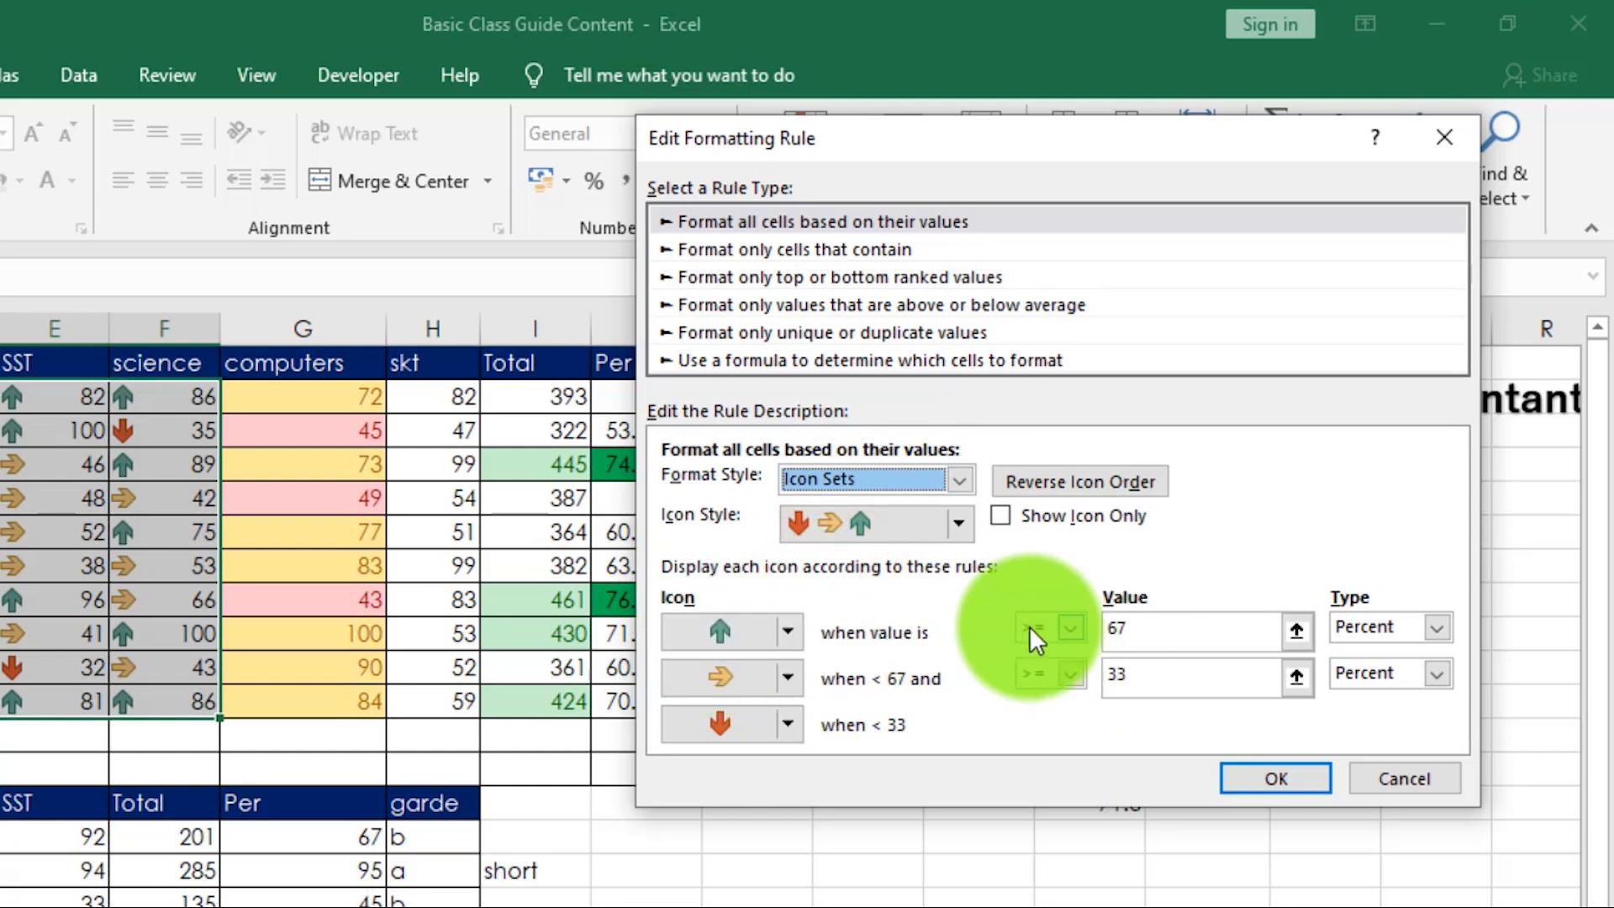
# Try to set the icon thresholds to 70 percent for the green up arrow and 30 percent for the yellow arrow.
pyautogui.doubleClick(1131, 626)
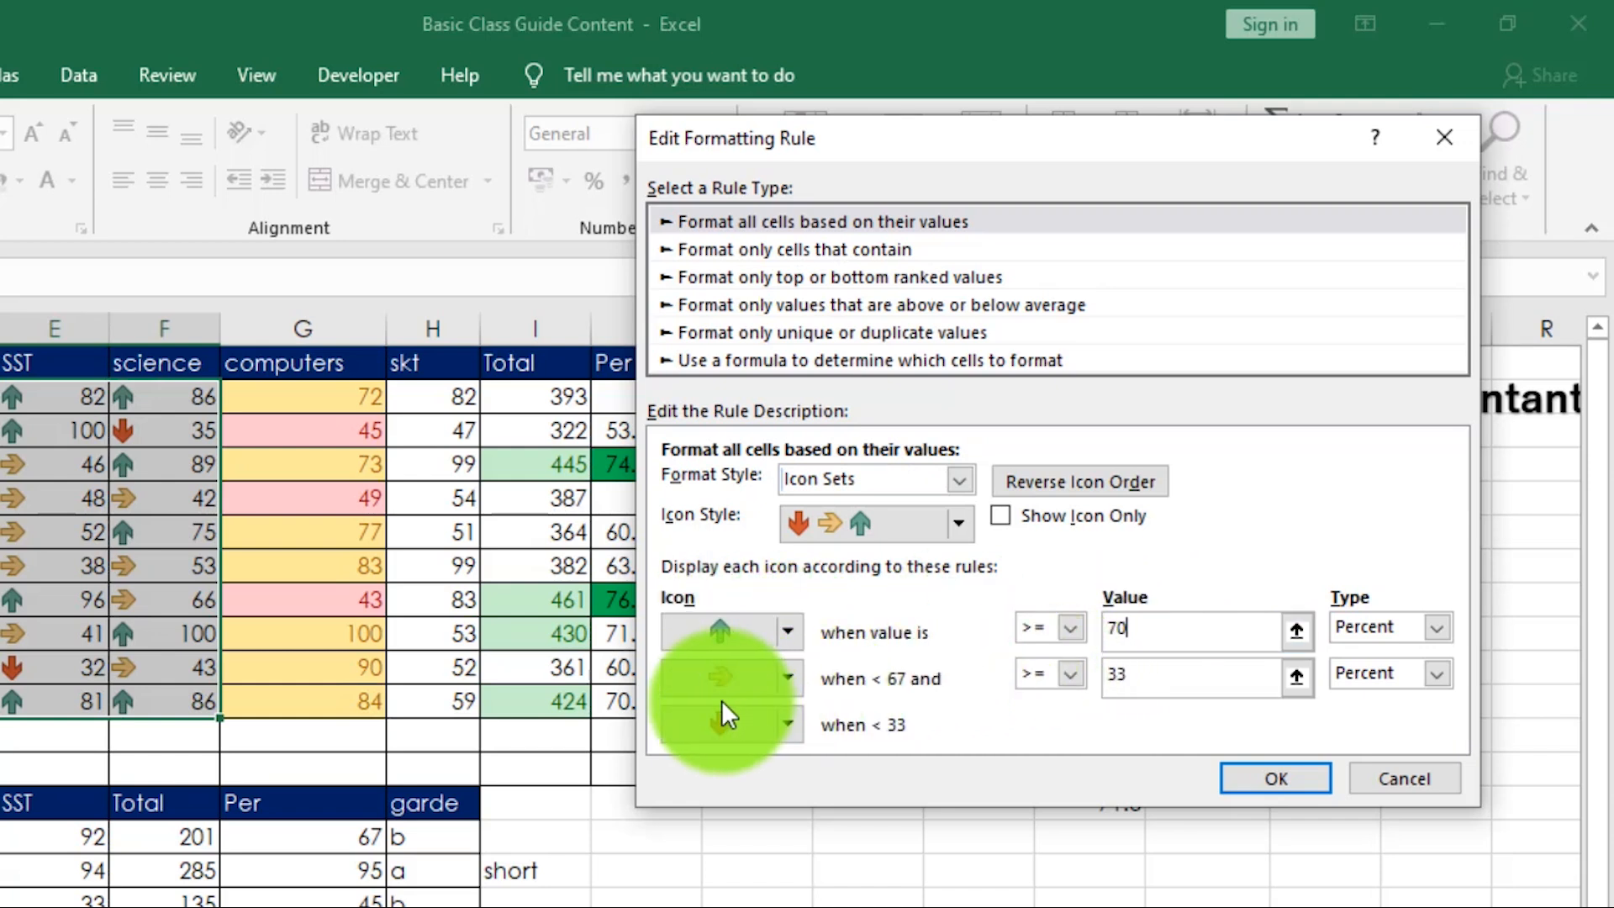
pyautogui.click(753, 728)
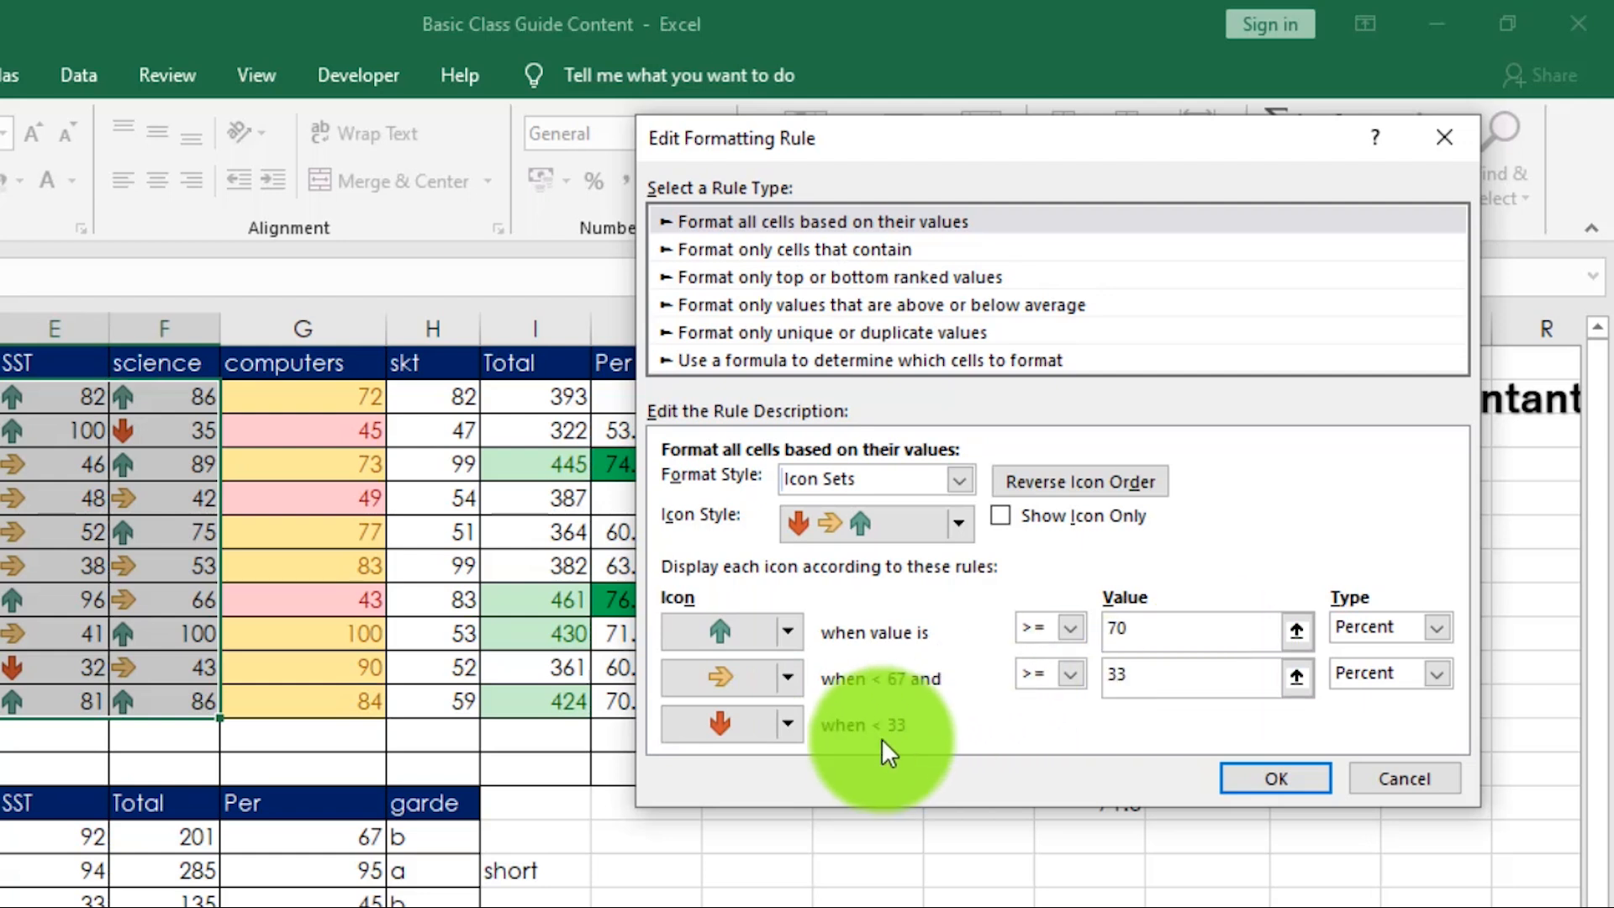
pyautogui.click(1146, 681)
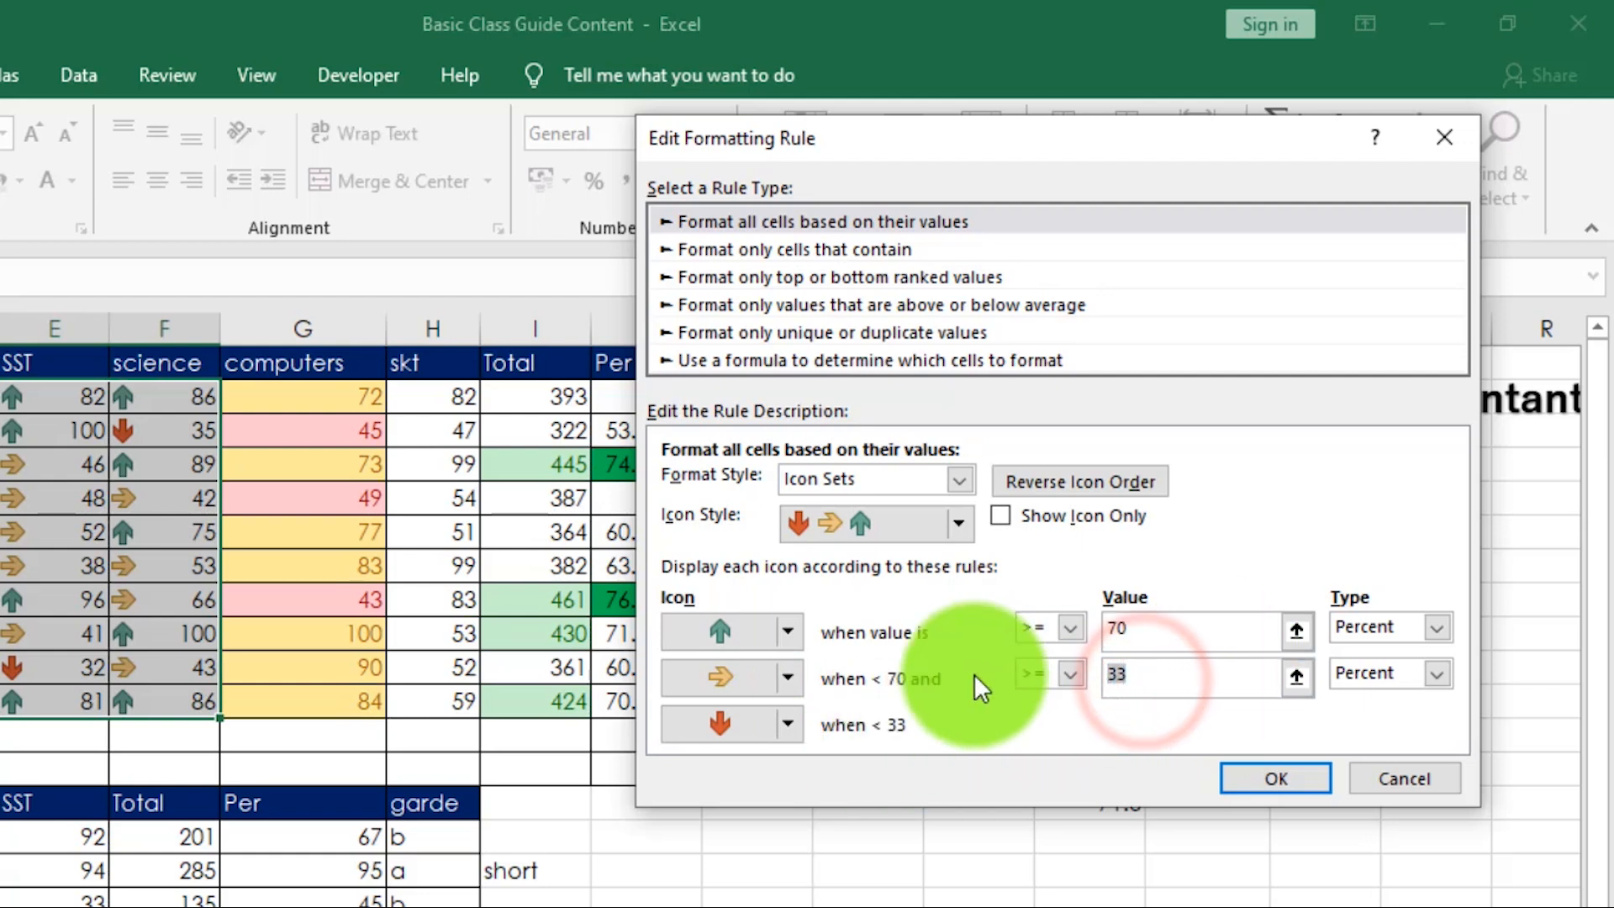
pyautogui.press('BackSpace')
pyautogui.write('0')
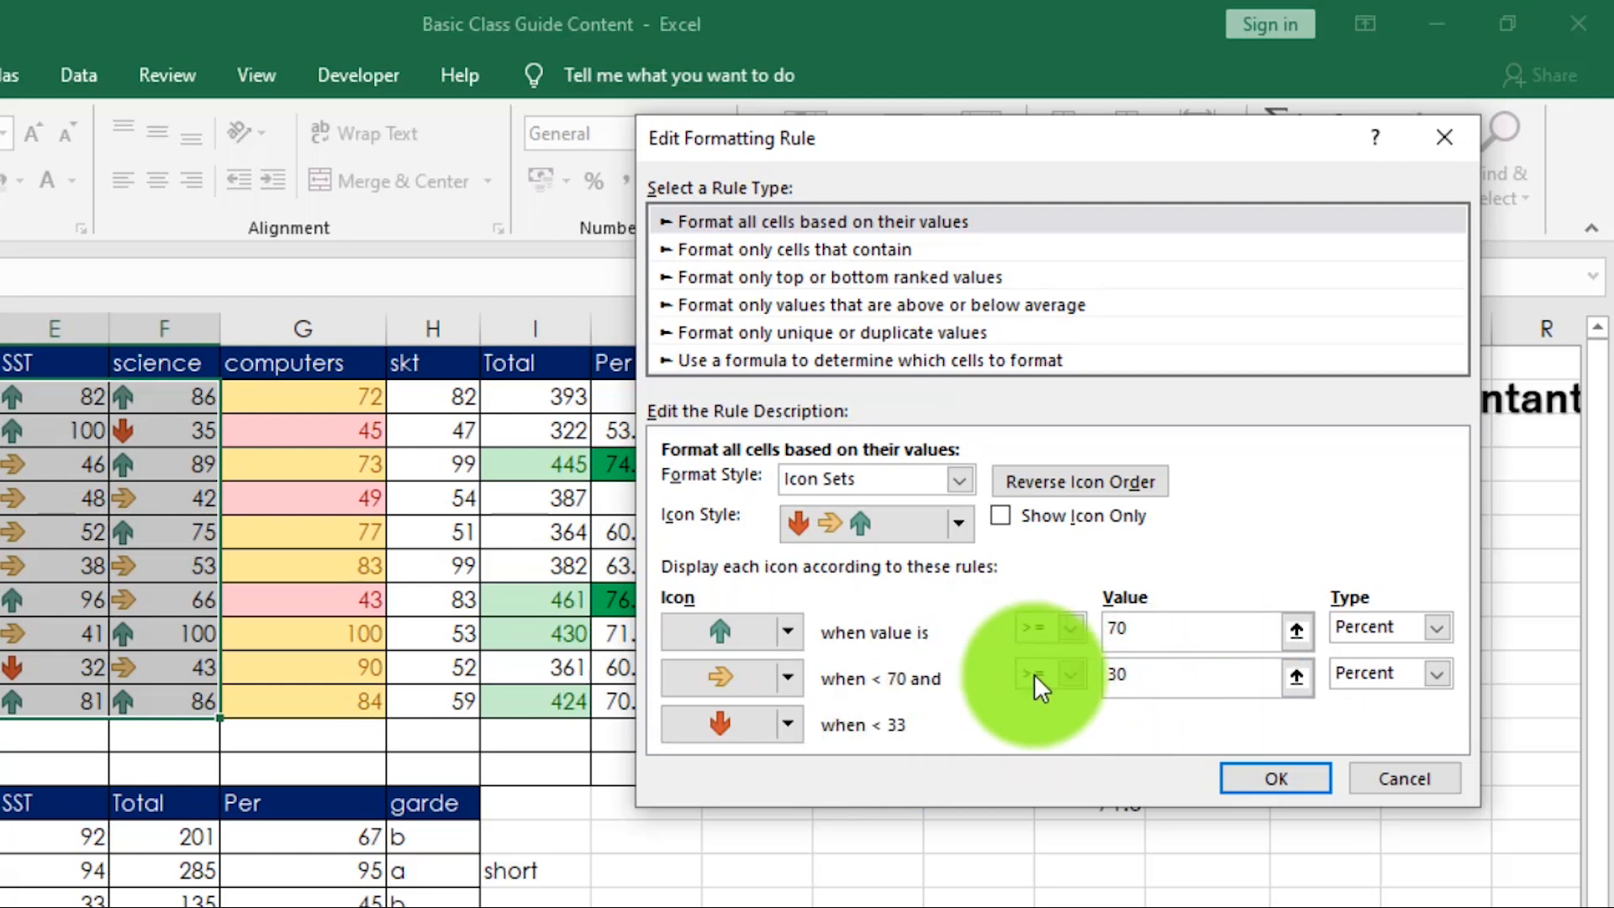
pyautogui.click(1129, 633)
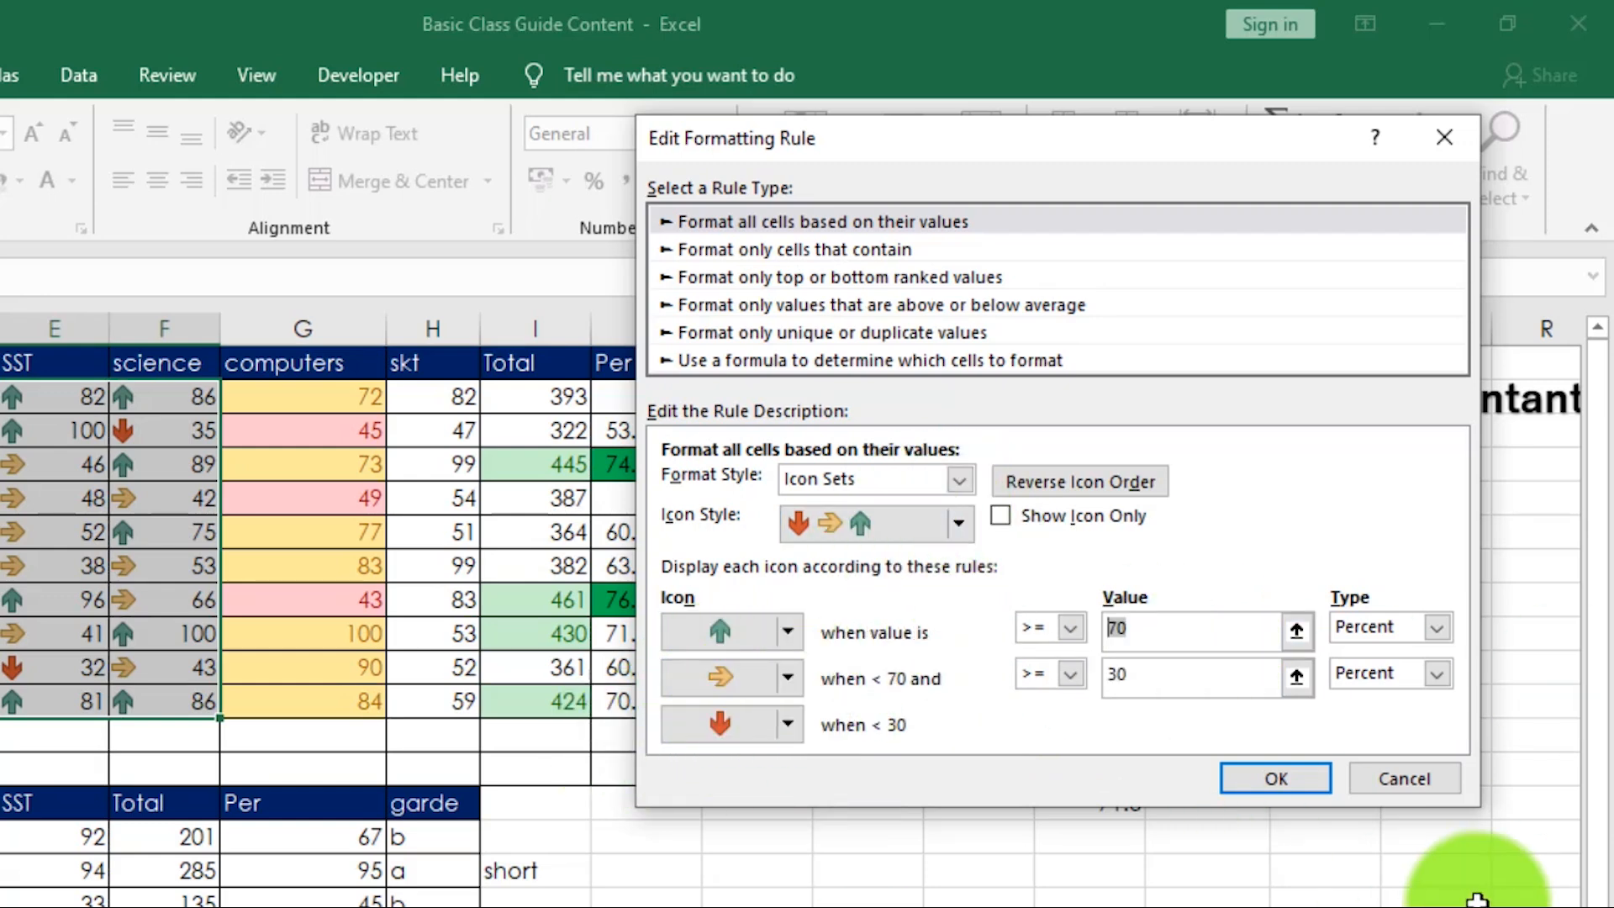
pyautogui.click(1401, 786)
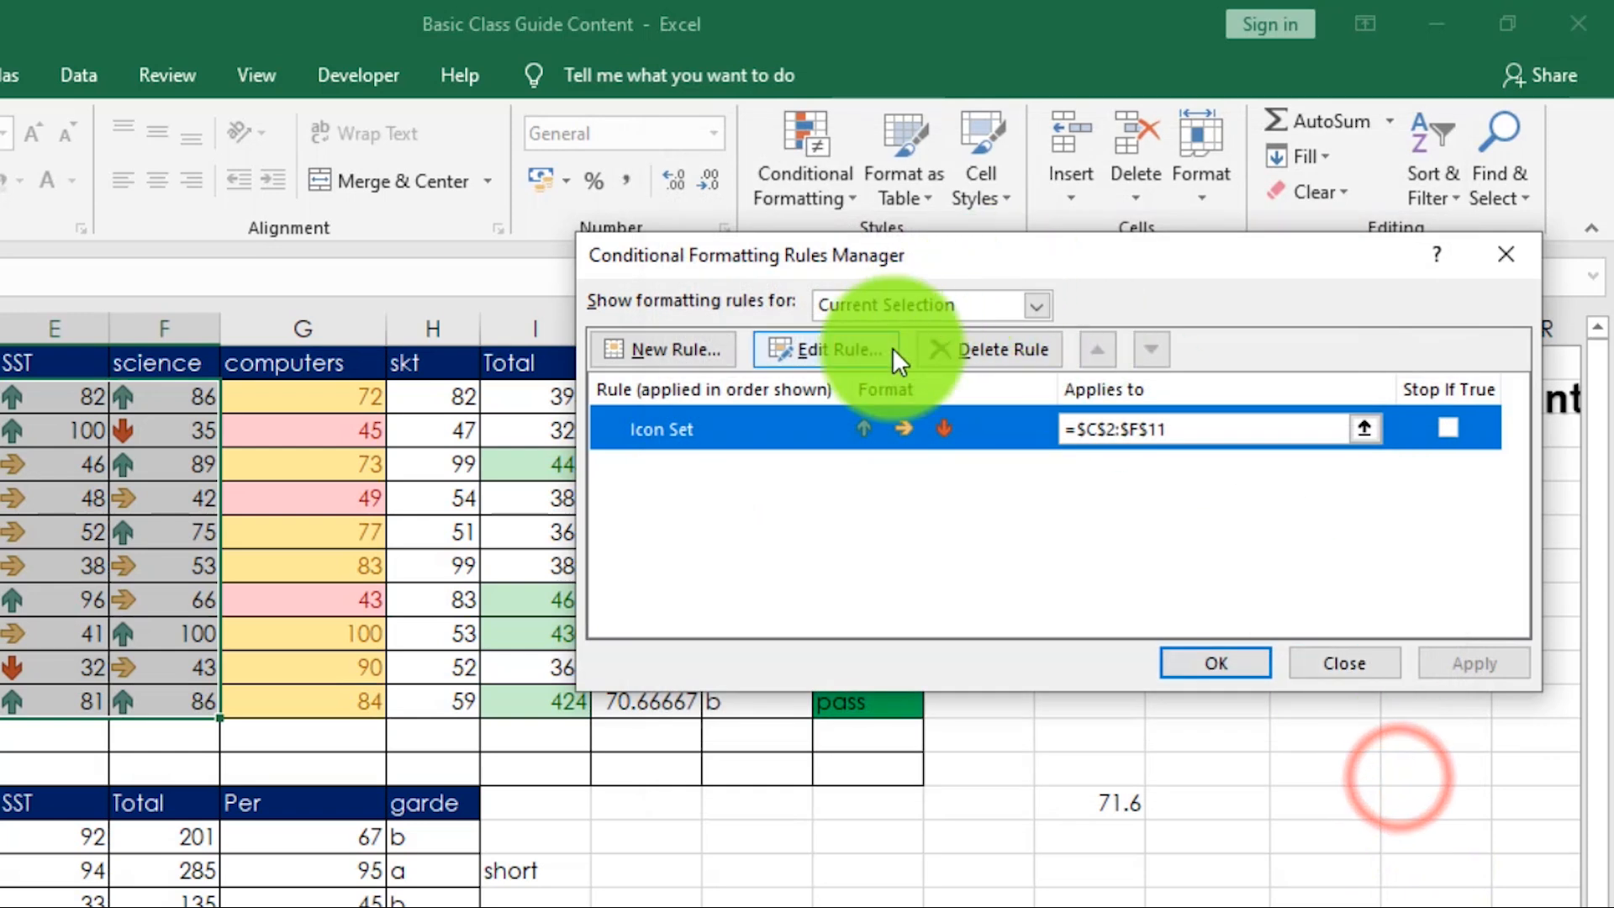
pyautogui.click(1343, 662)
# Delete the Icon Set rule from the selected marks in C2:F11 through the conditional formatting rules manager.
pyautogui.click(826, 186)
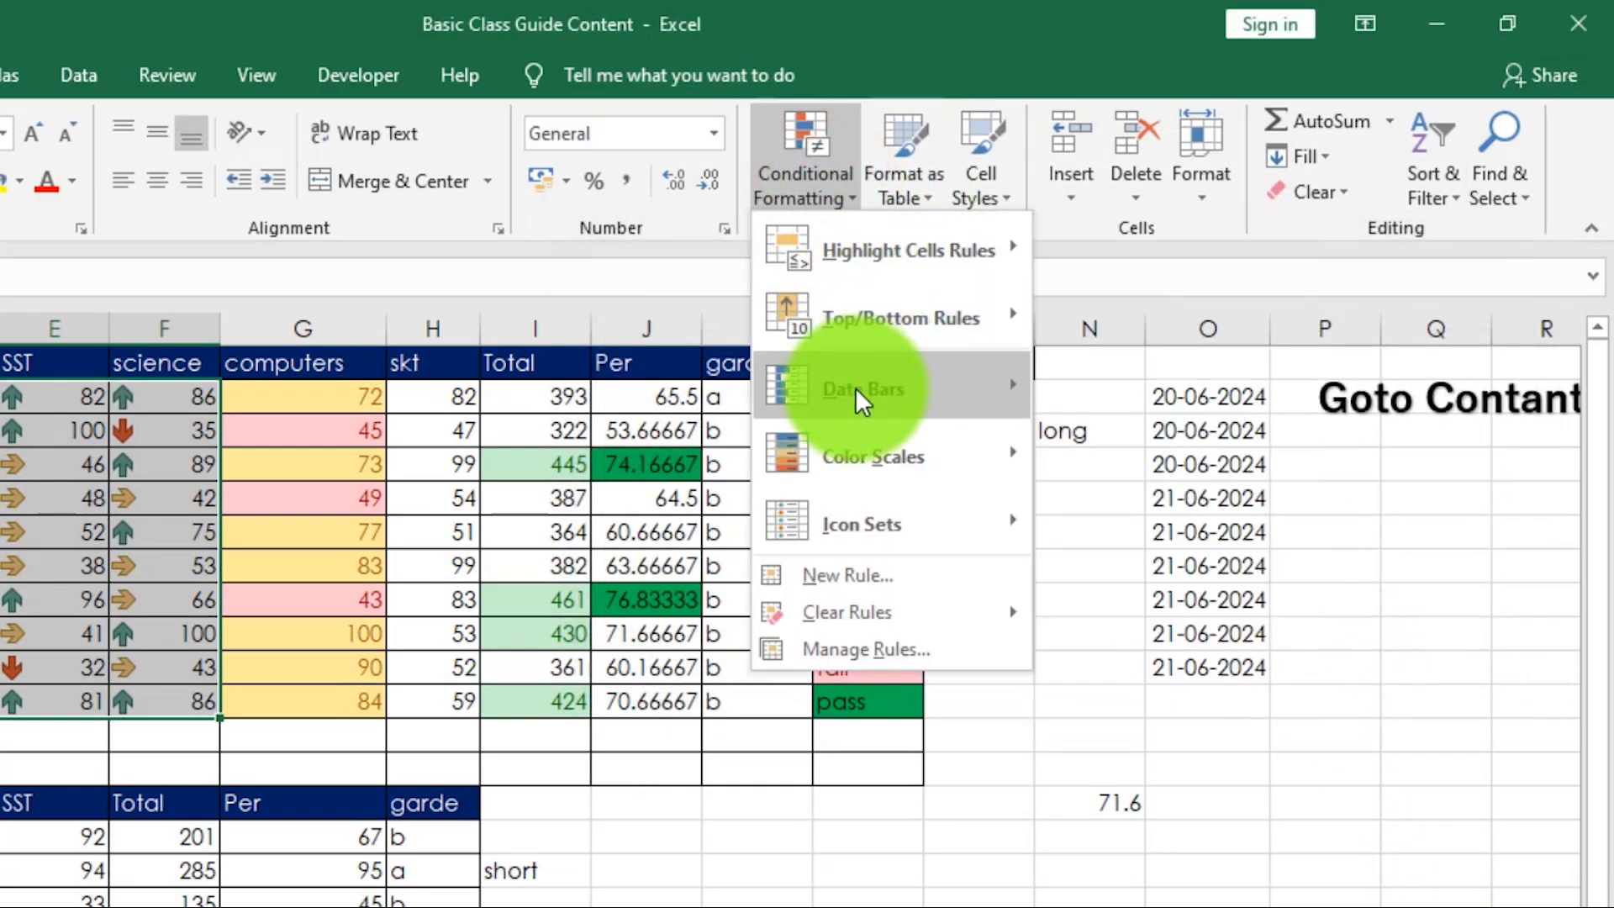
pyautogui.moveTo(847, 458)
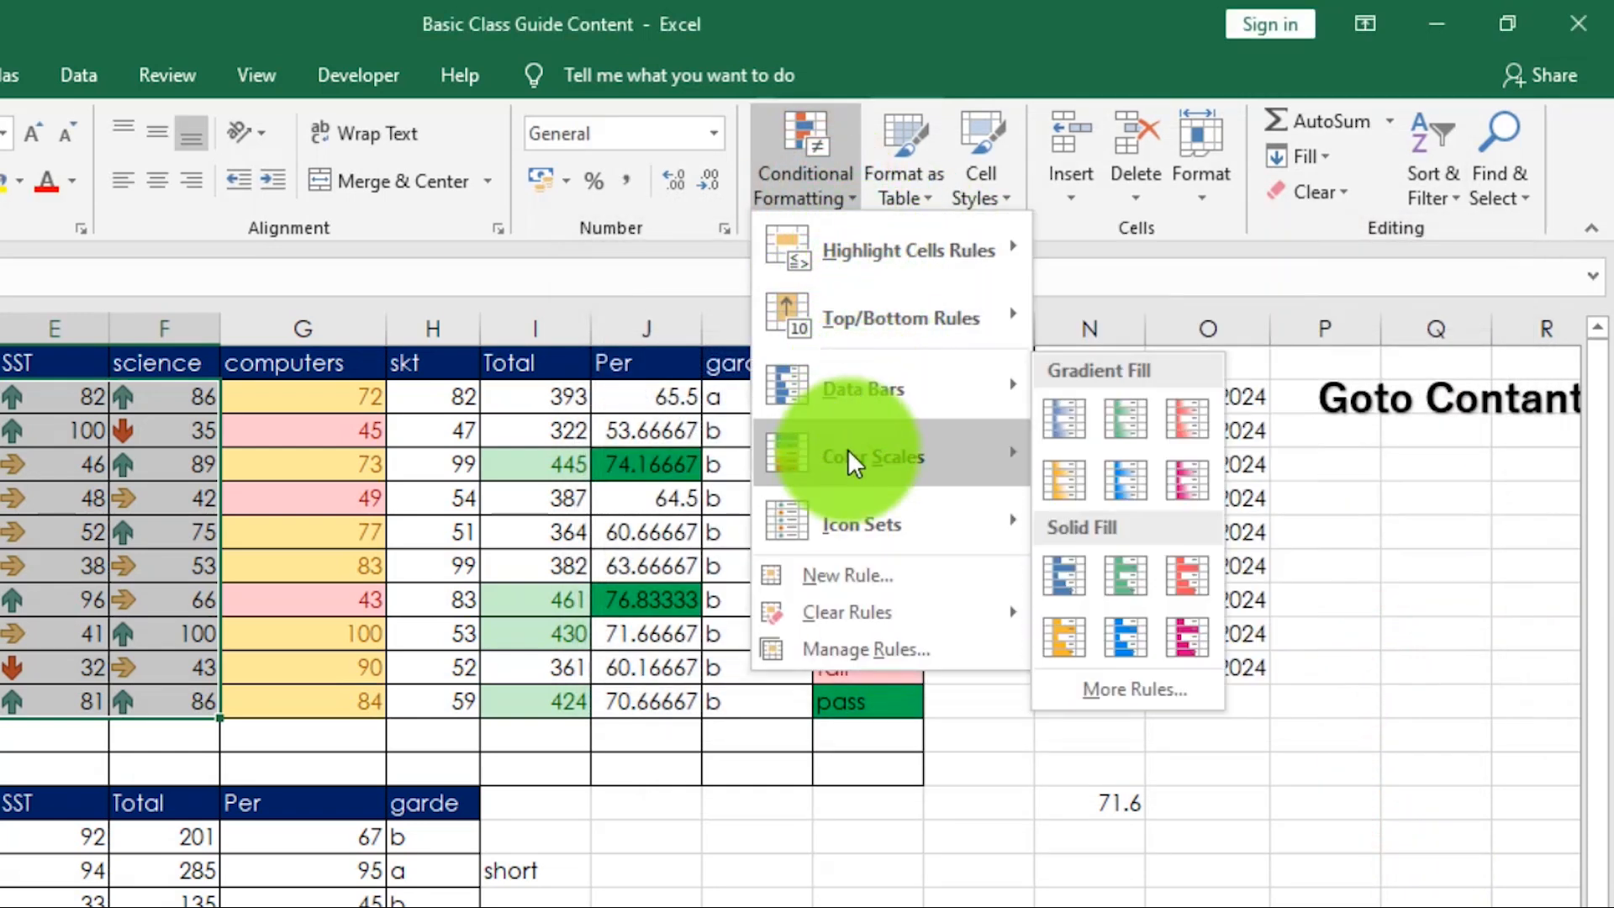
pyautogui.click(856, 652)
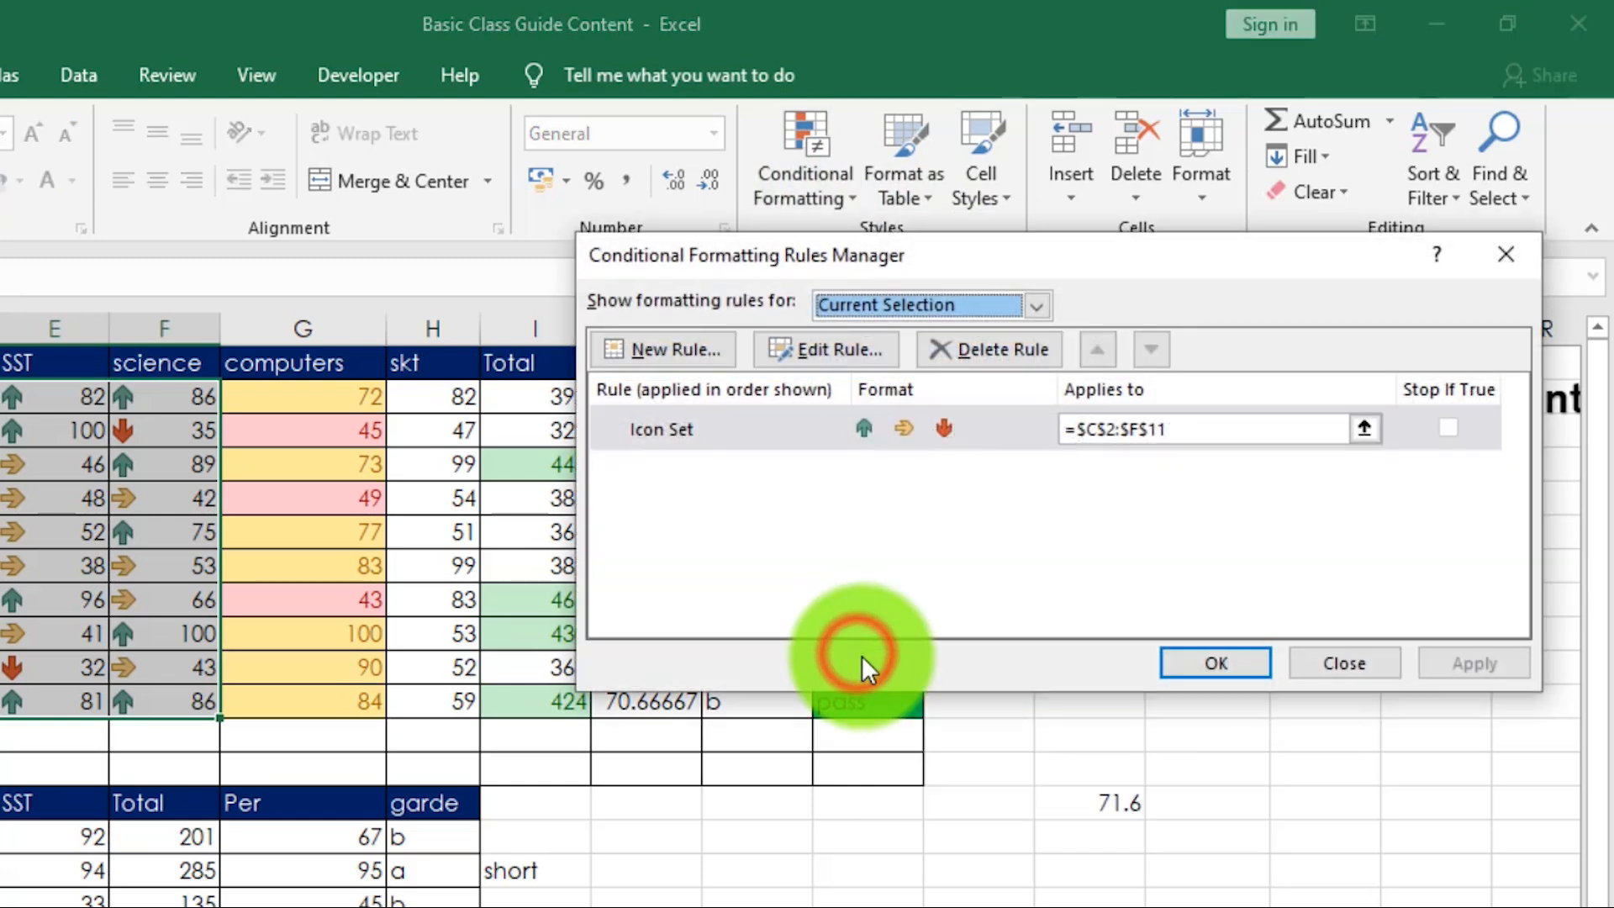
pyautogui.click(706, 431)
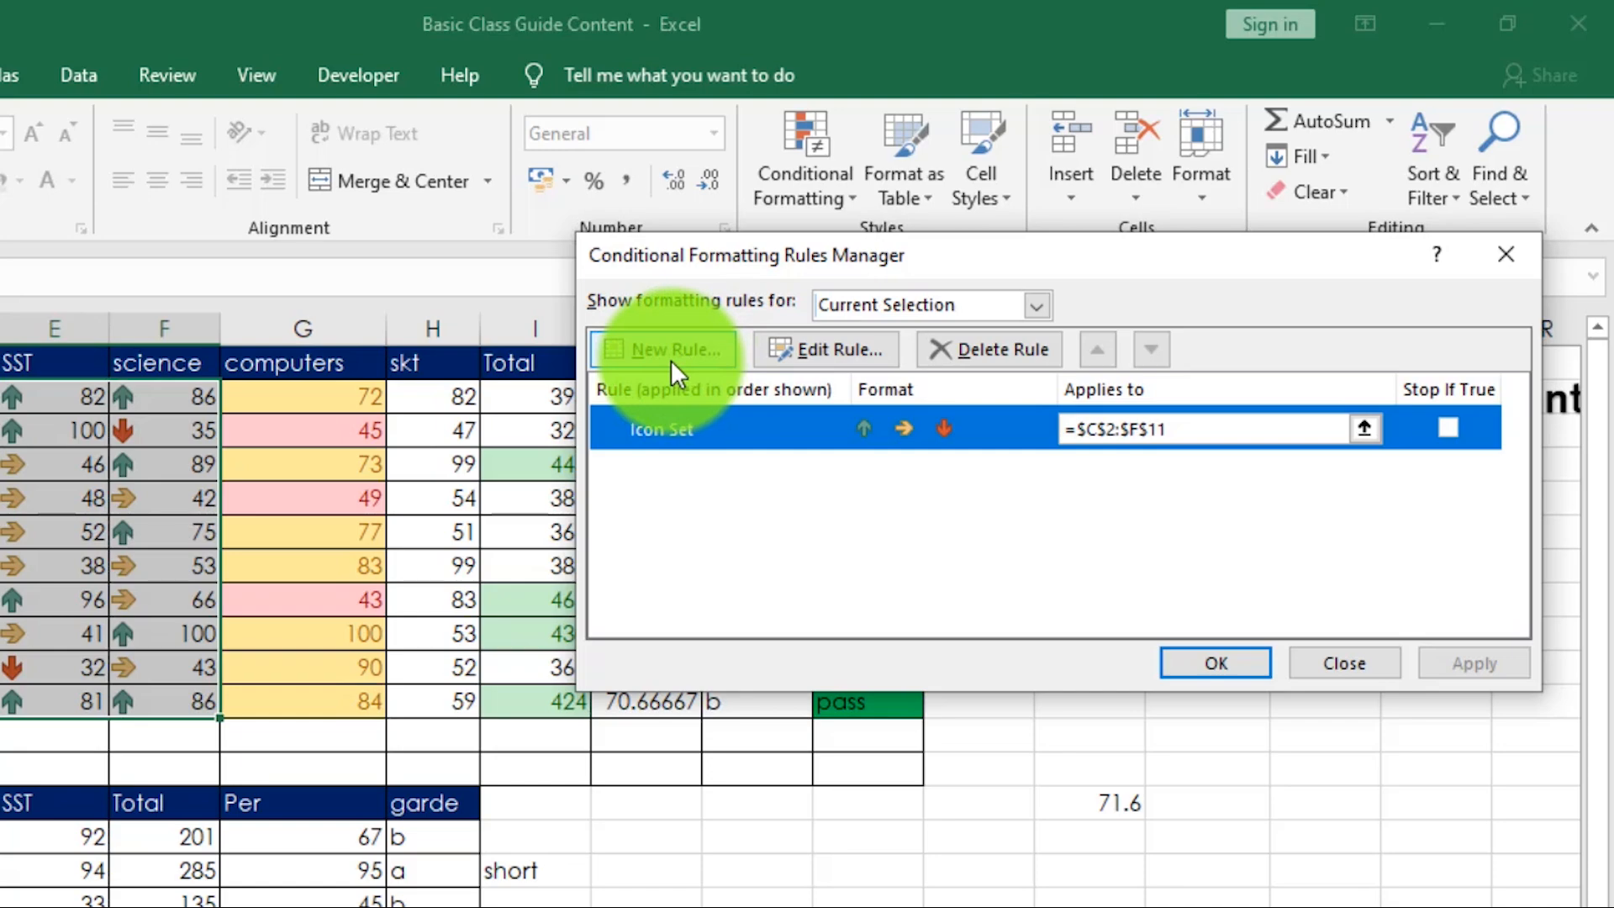
pyautogui.click(1002, 352)
pyautogui.click(1474, 663)
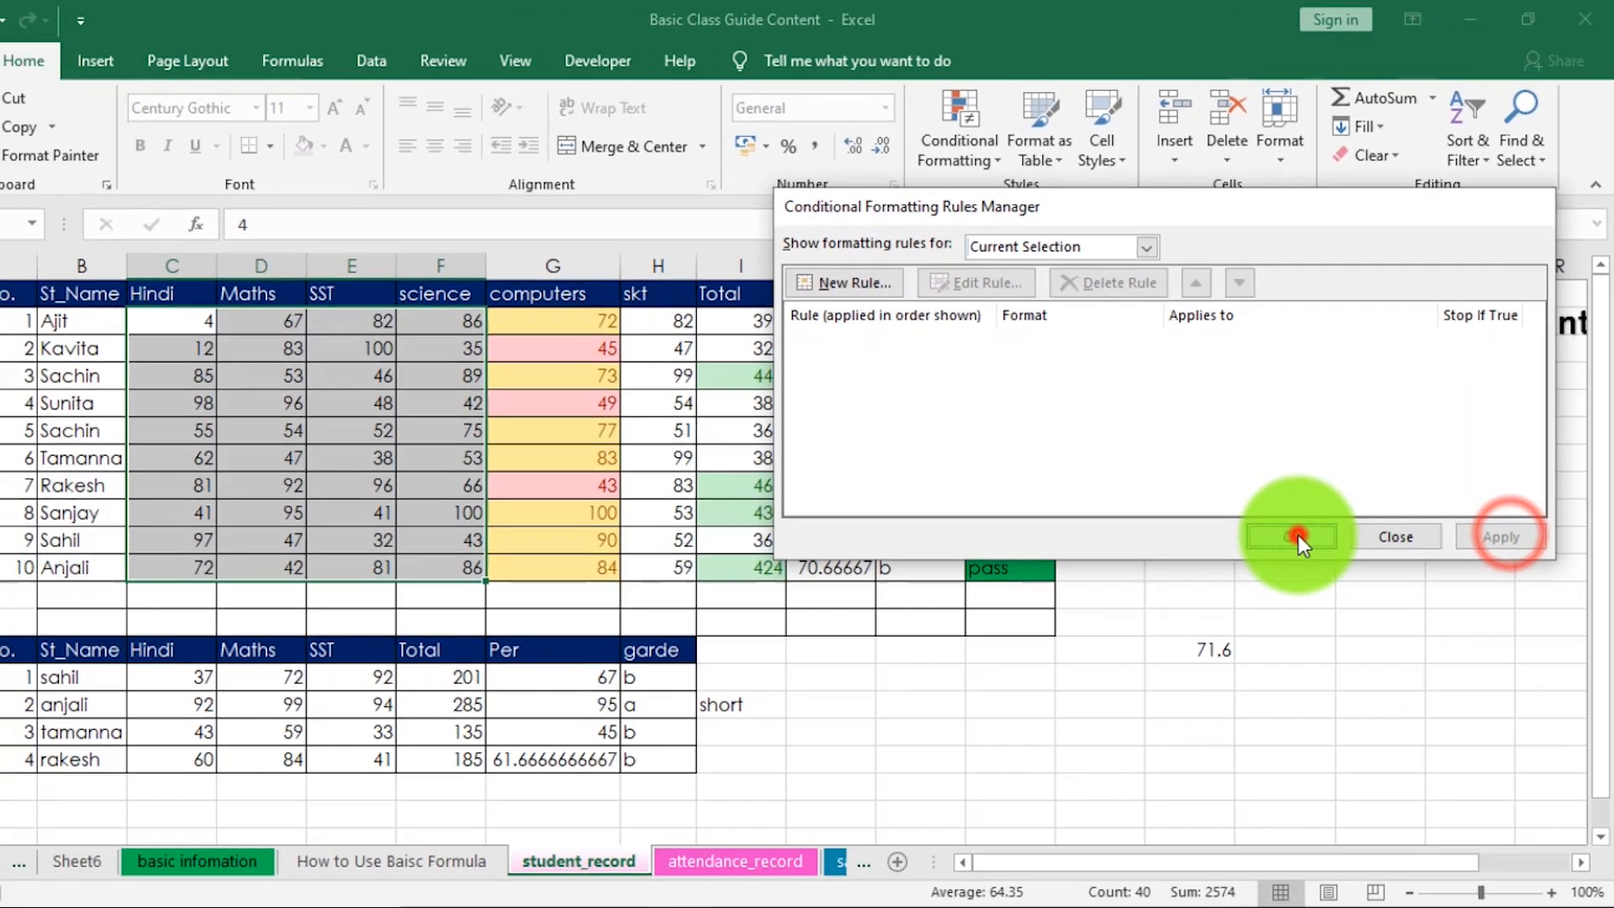
pyautogui.click(1298, 535)
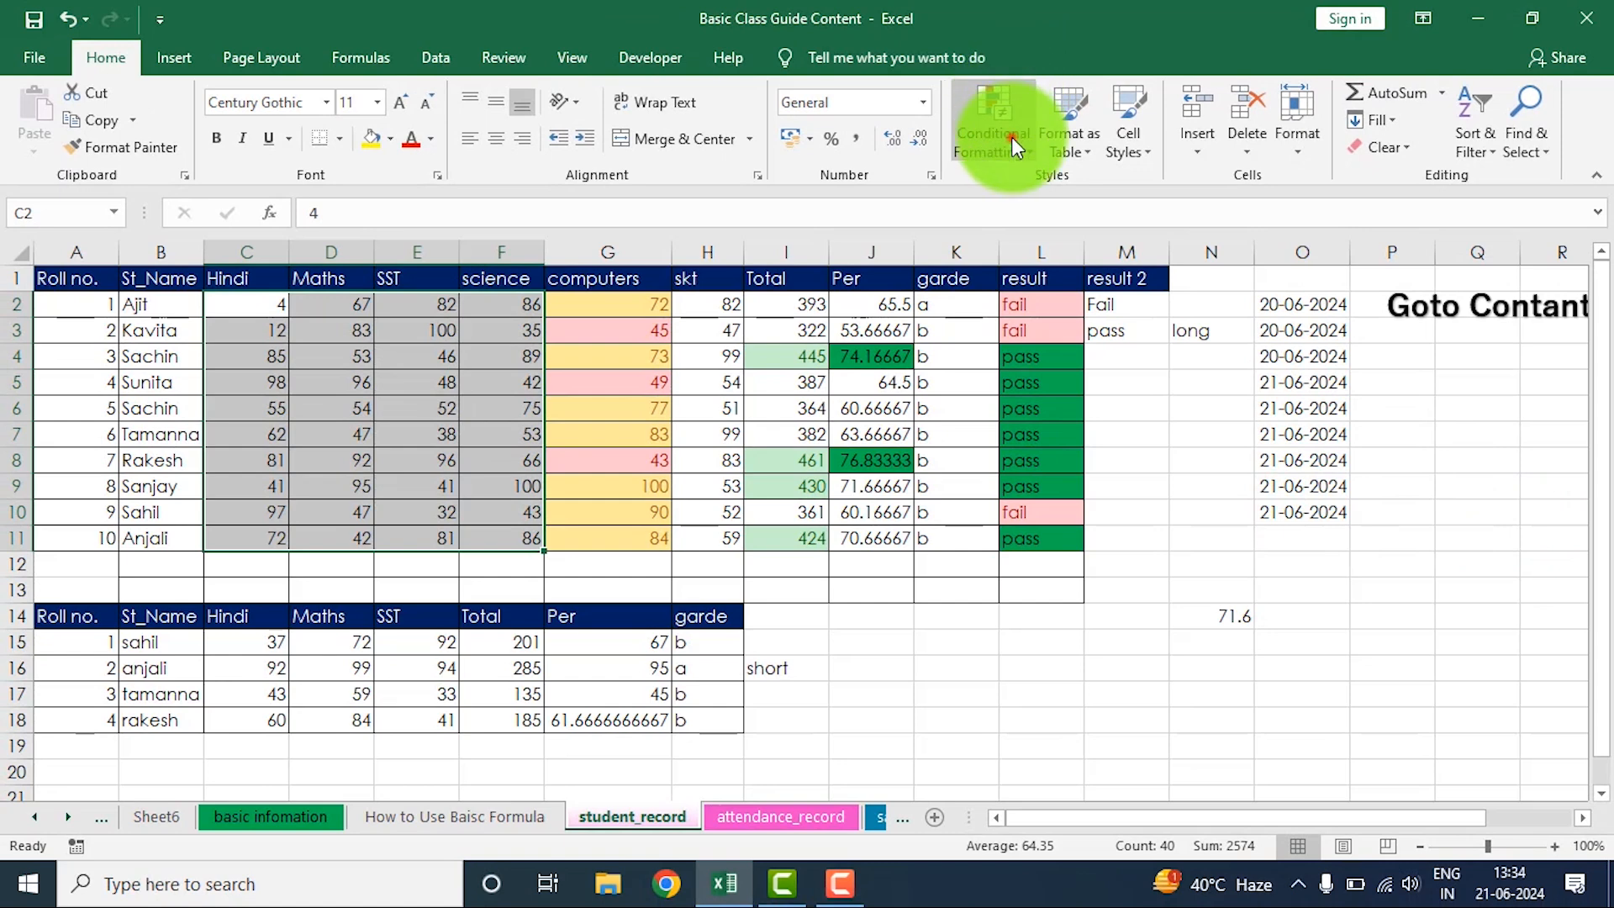
pyautogui.click(1012, 138)
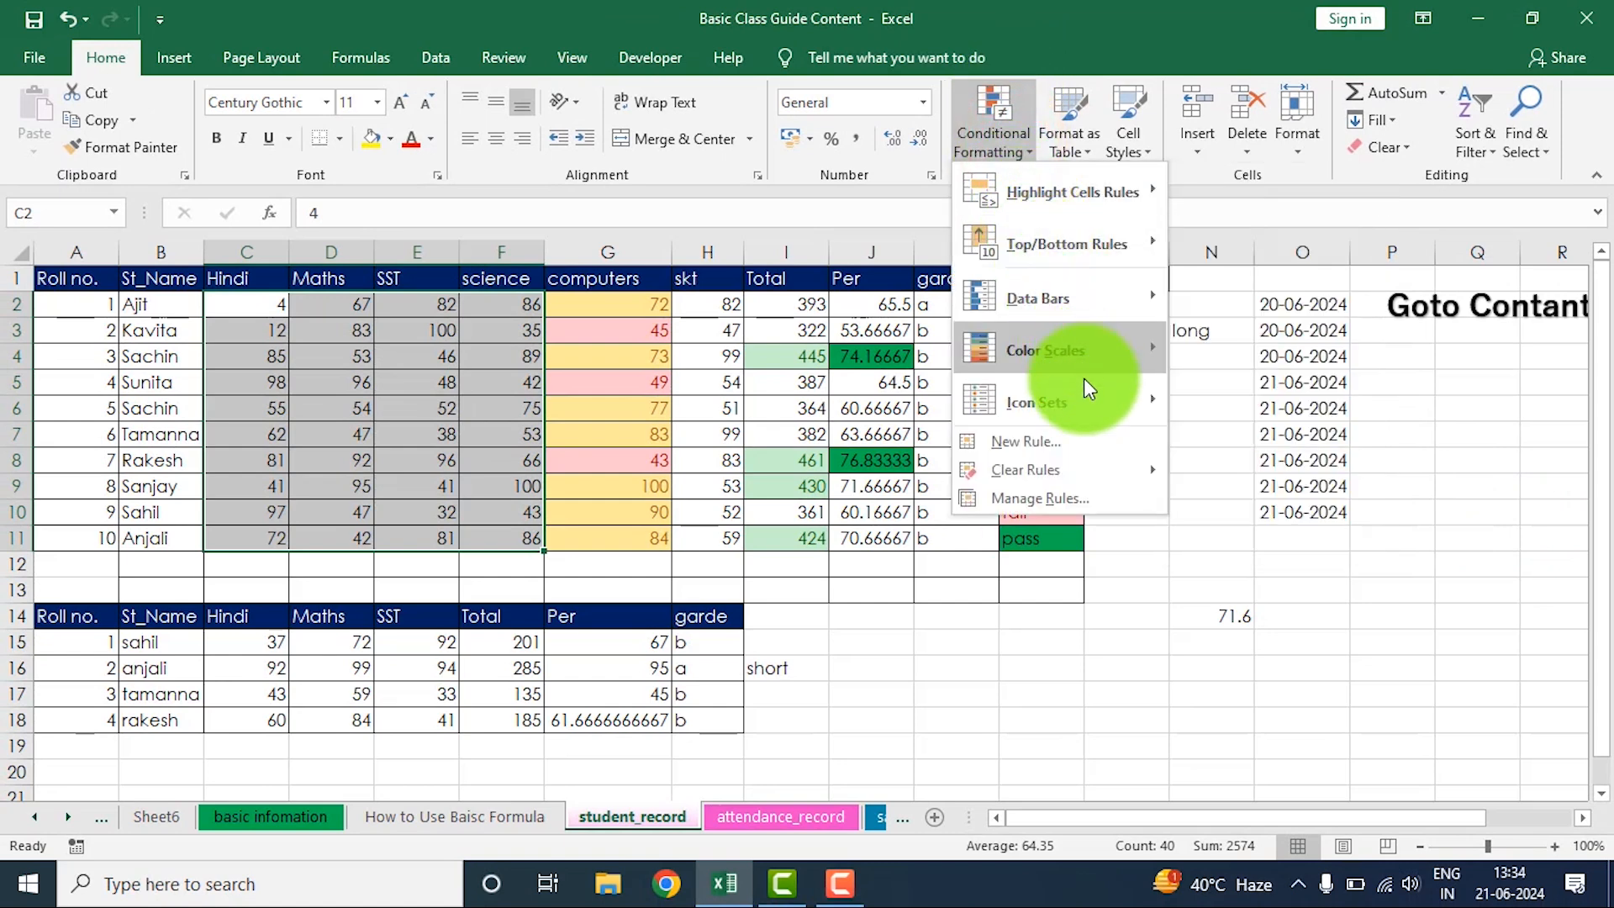
pyautogui.moveTo(1086, 212)
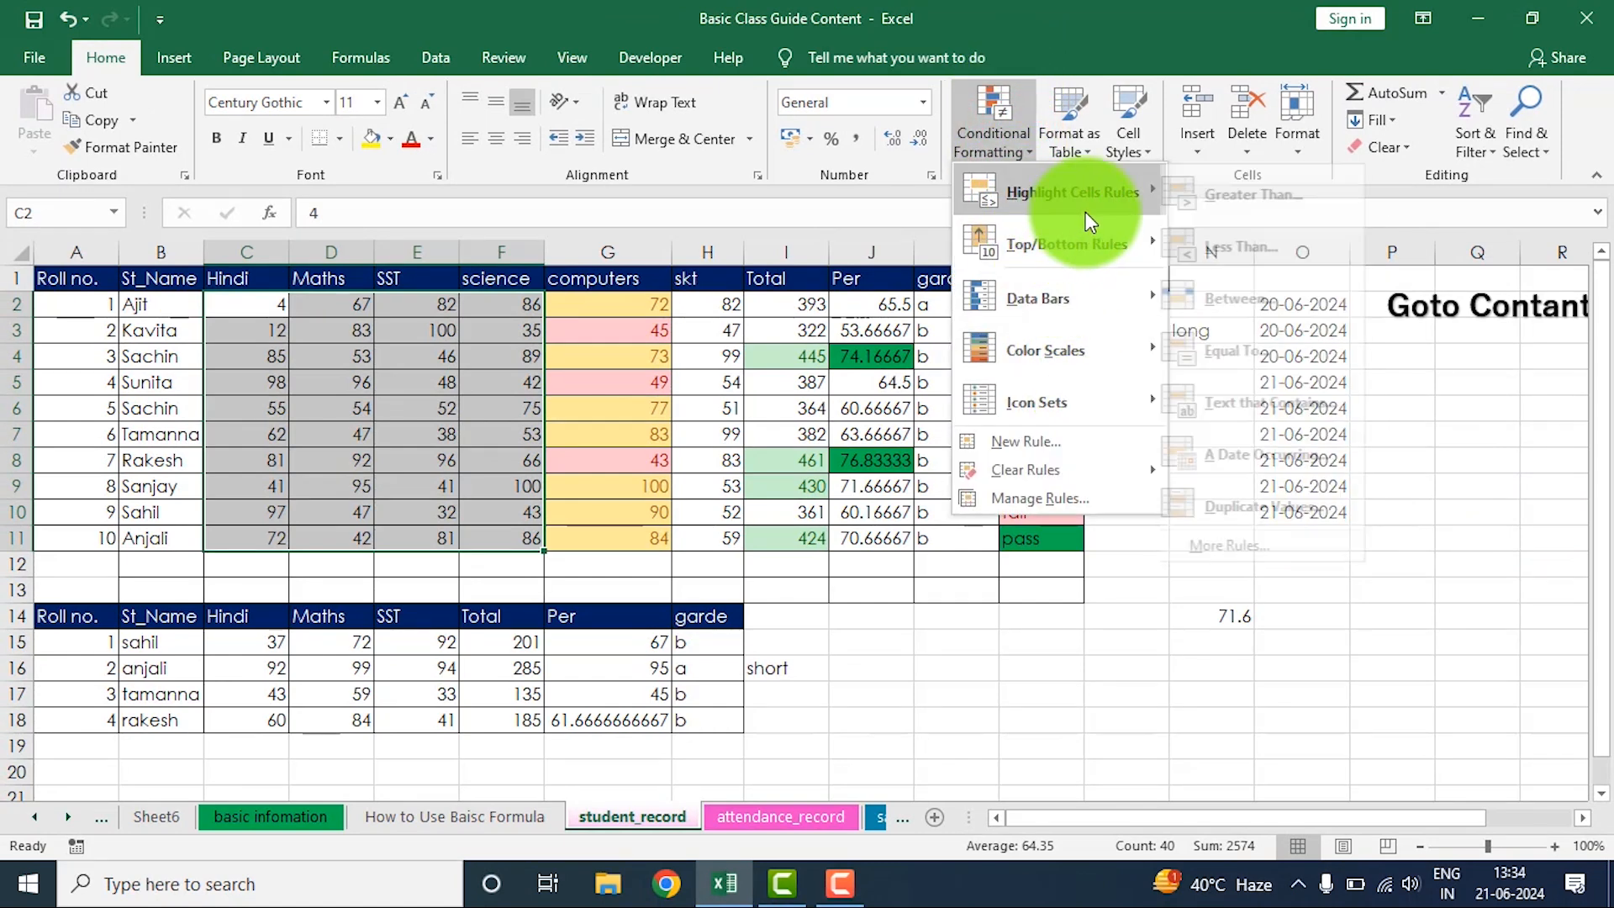